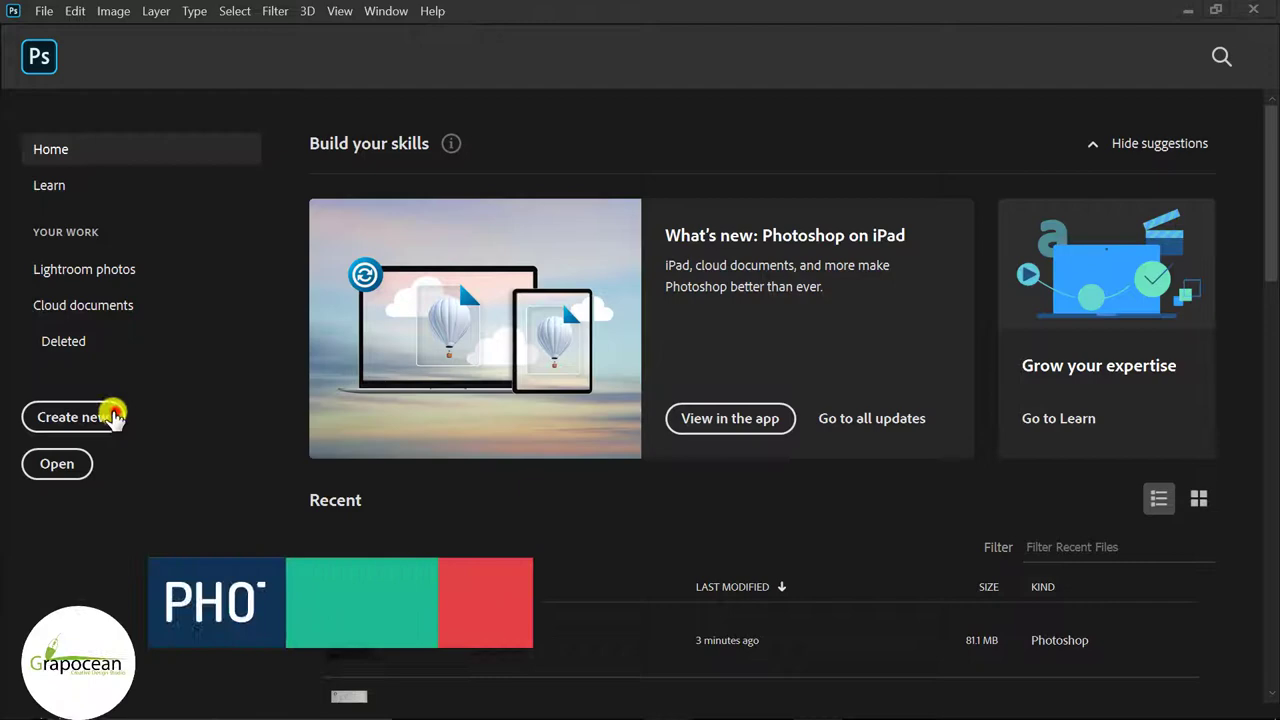
# Create a 2598 × 1890 px, 300 ppi white document named 'Calendar Design'.
pyautogui.click(110, 416)
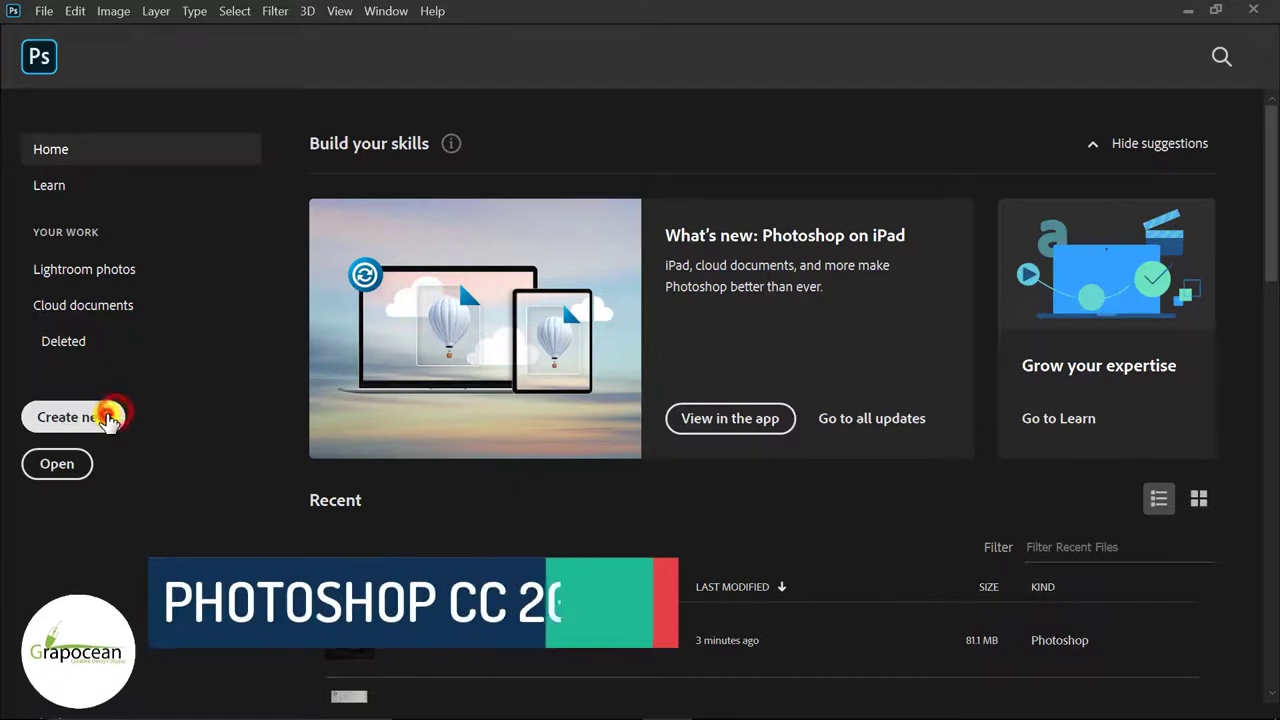
pyautogui.write('Ca')
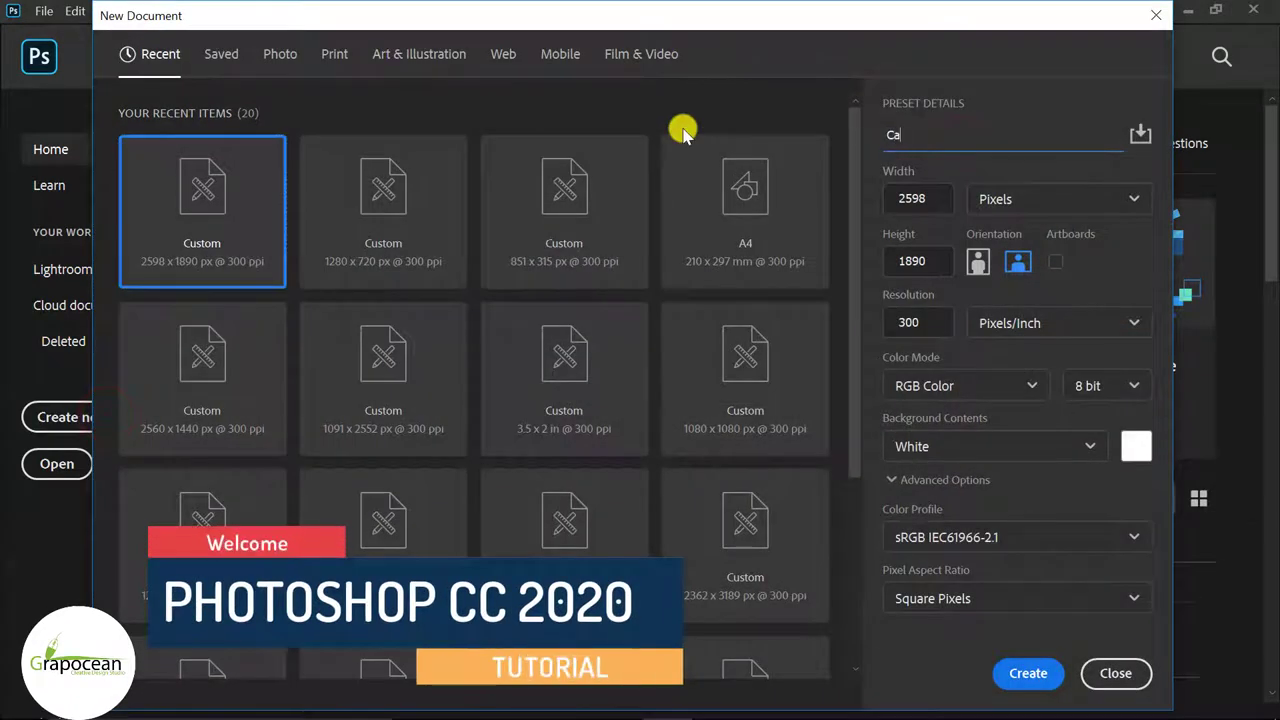
pyautogui.write('lendar Design')
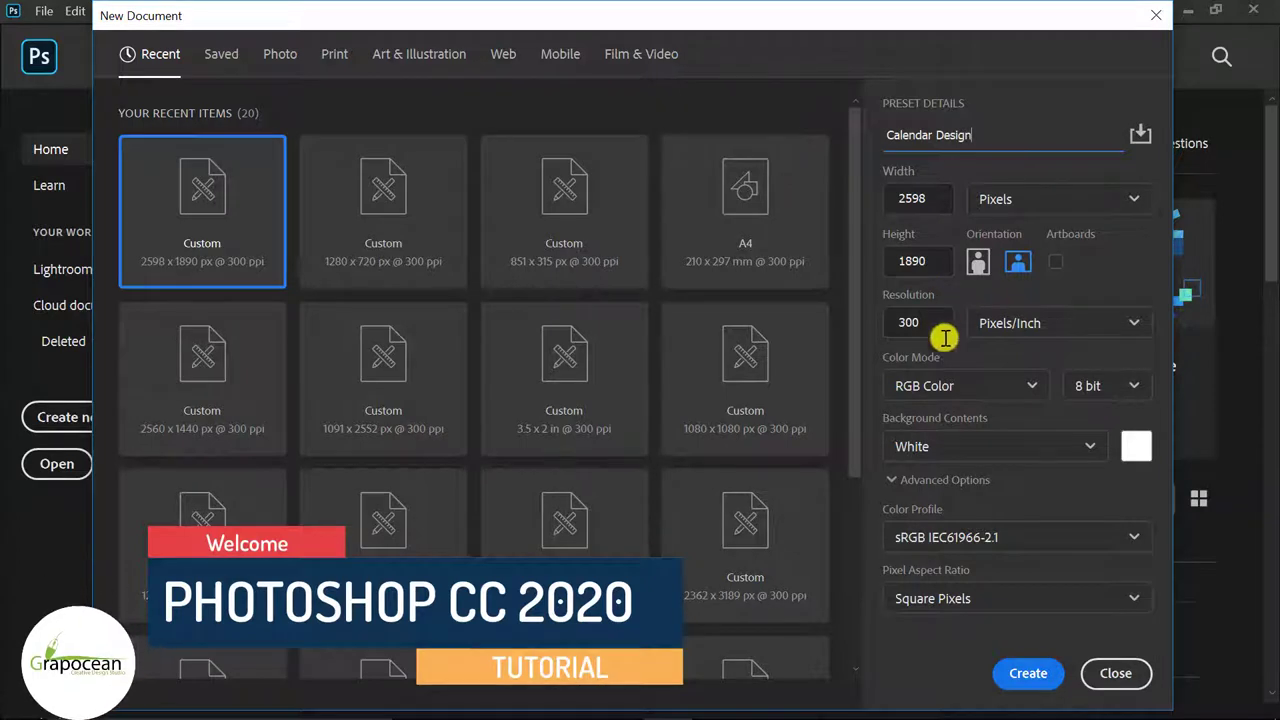
pyautogui.click(1026, 672)
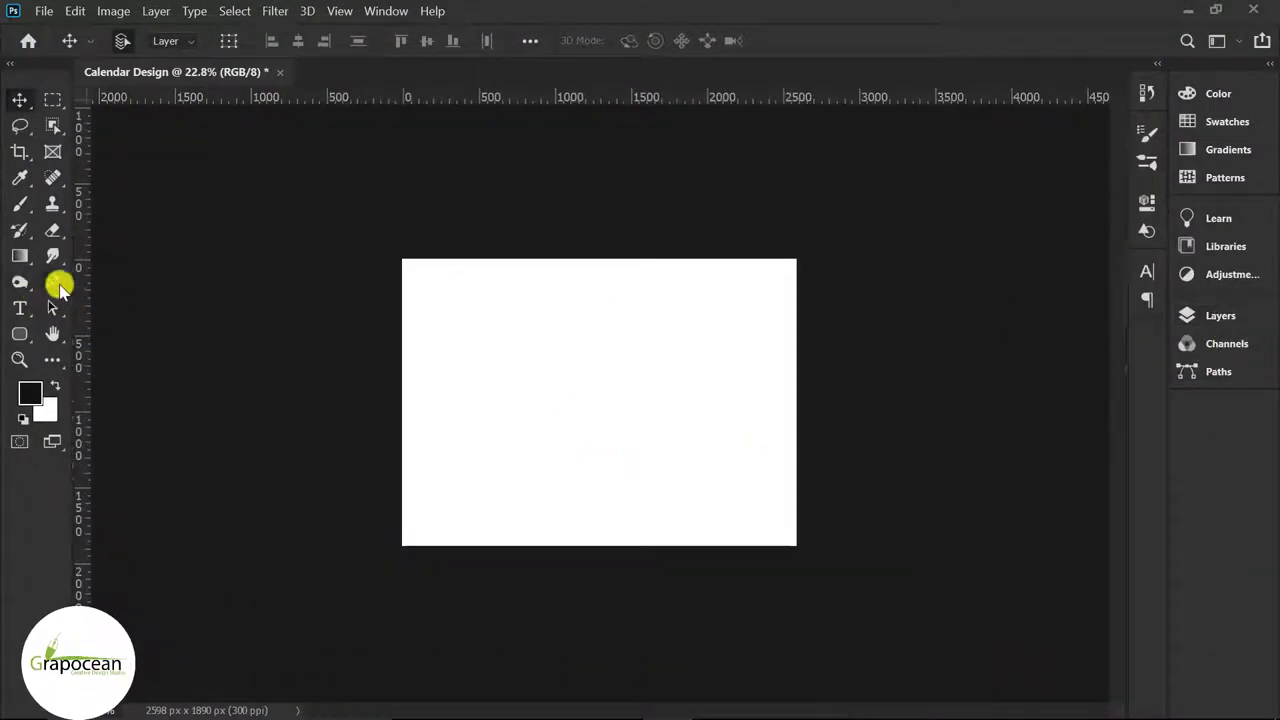
pyautogui.click(56, 283)
# Add a mid-canvas guide and draw a black shape with an S-curved right edge over the left side.
pyautogui.hotkey('ctrl', '+')
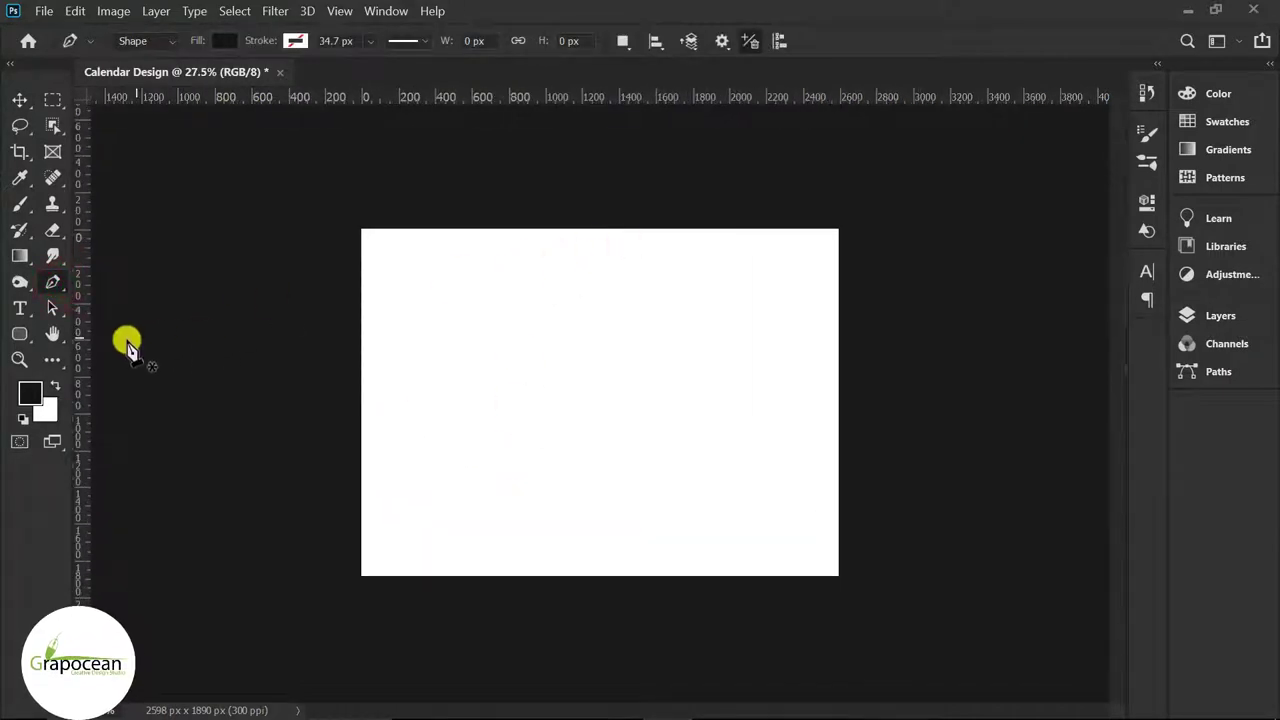
pyautogui.moveTo(85, 352); pyautogui.dragTo(600, 434)
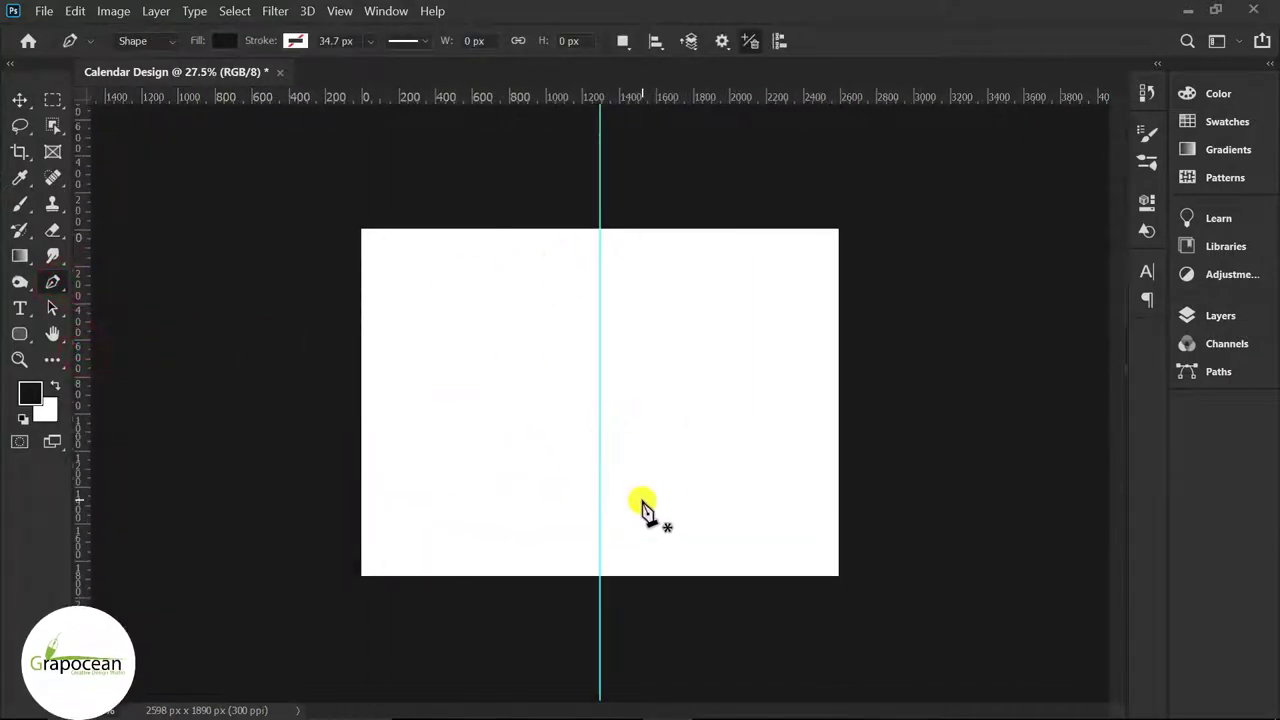
pyautogui.hotkey('ctrl', '+')
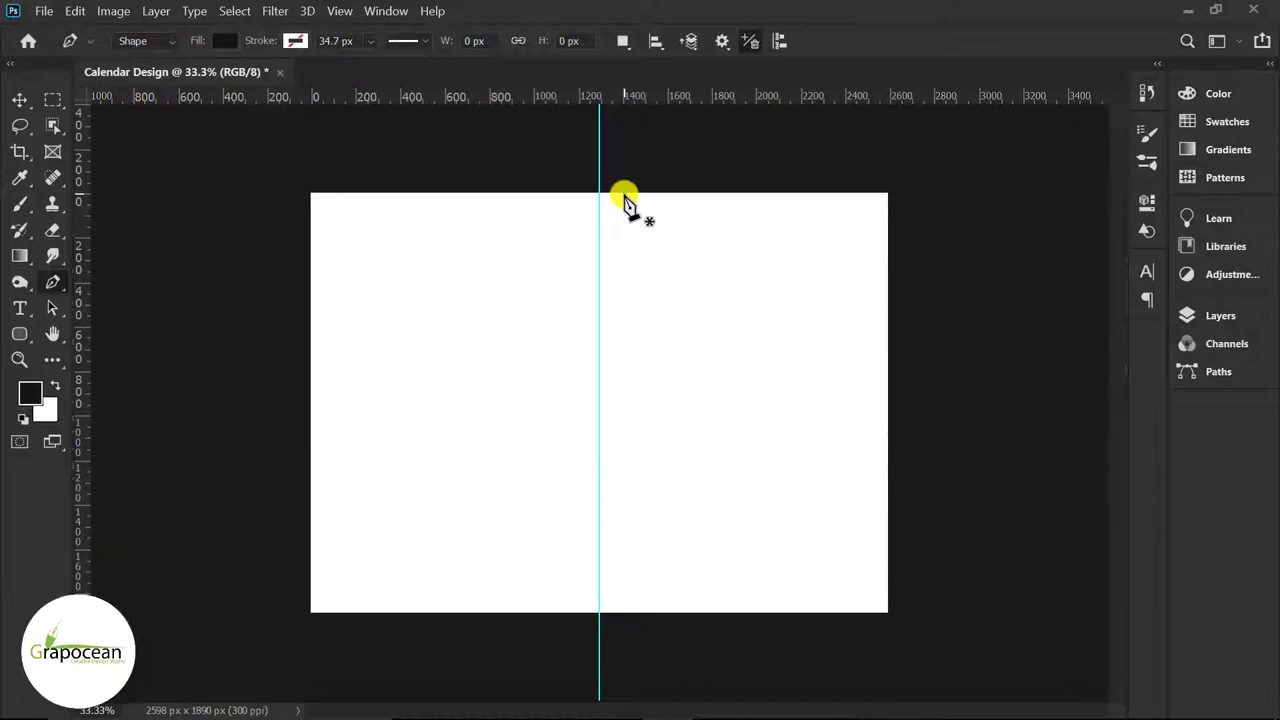
pyautogui.click(625, 192)
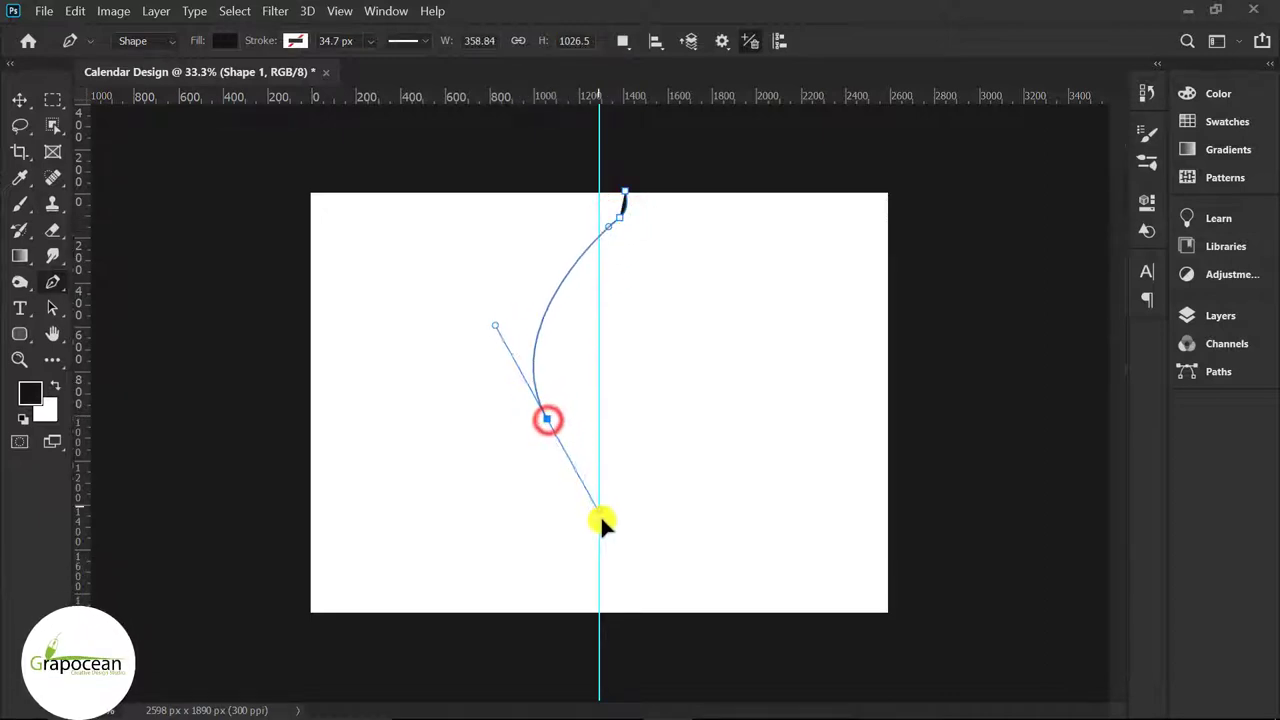
pyautogui.moveTo(600, 515)
pyautogui.mouseDown()
pyautogui.moveTo(566, 591)
pyautogui.moveTo(599, 569)
pyautogui.mouseUp()
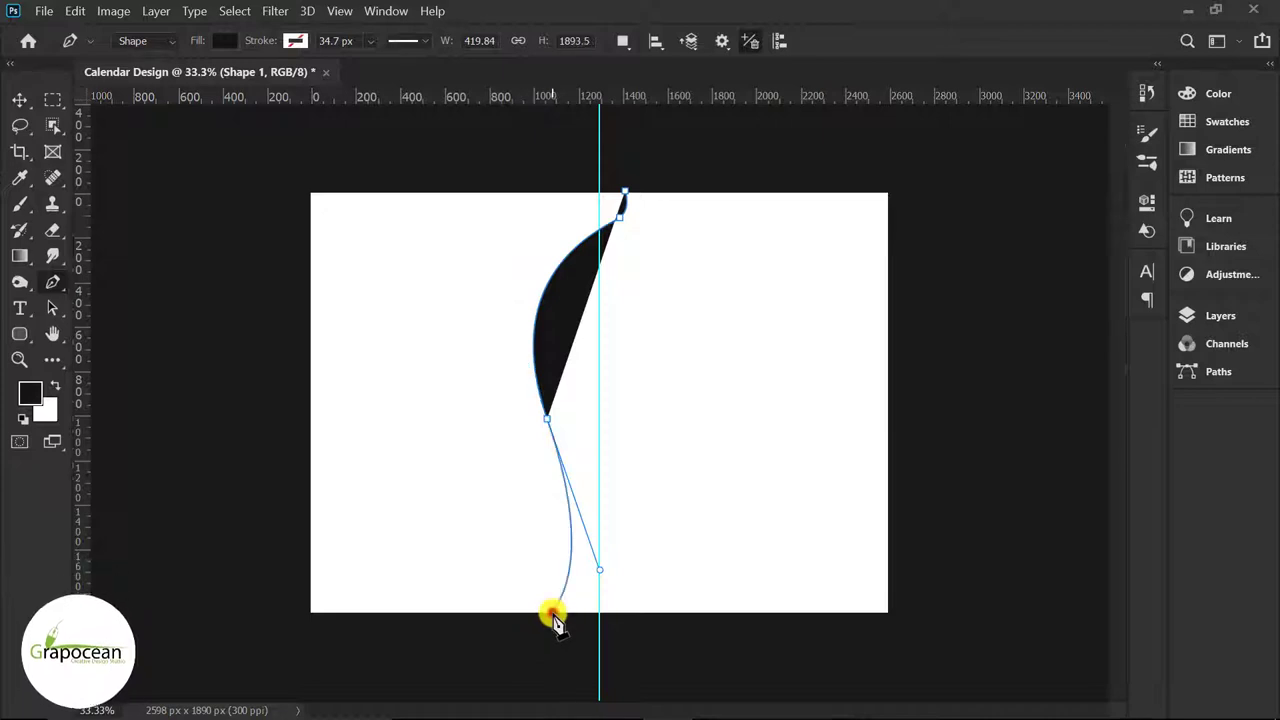
pyautogui.click(551, 610)
pyautogui.click(295, 610)
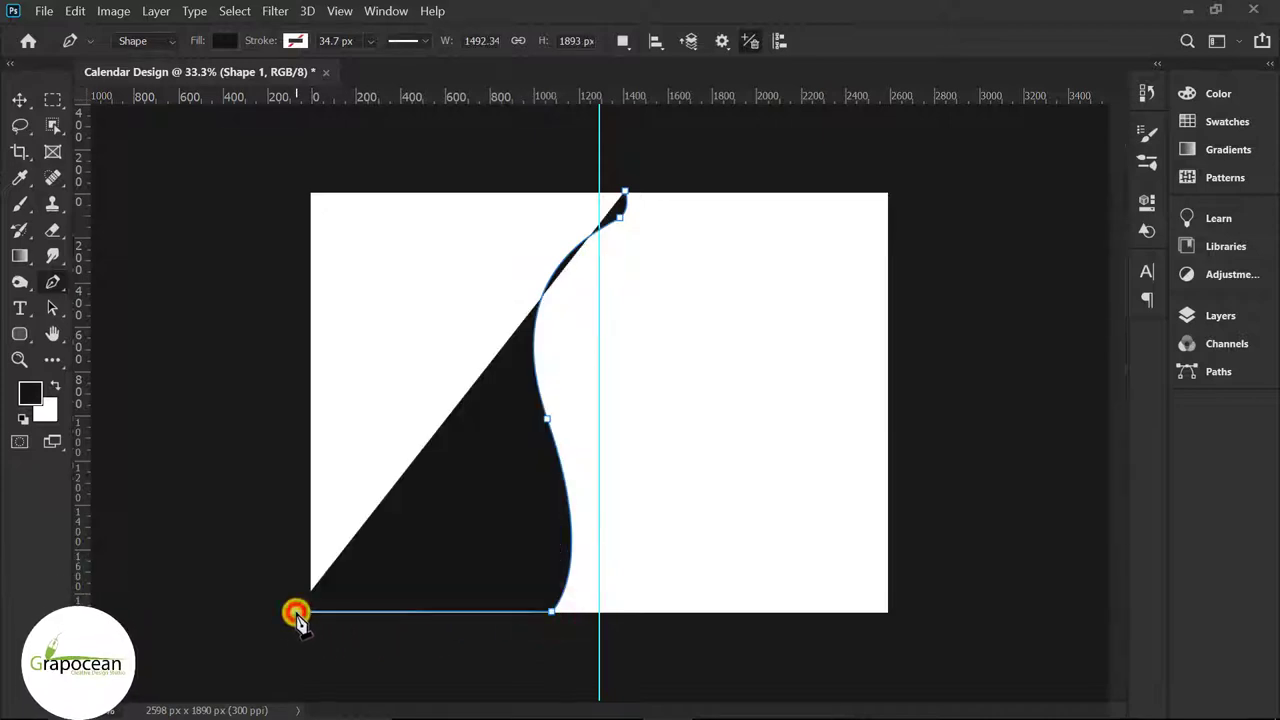
pyautogui.click(300, 168)
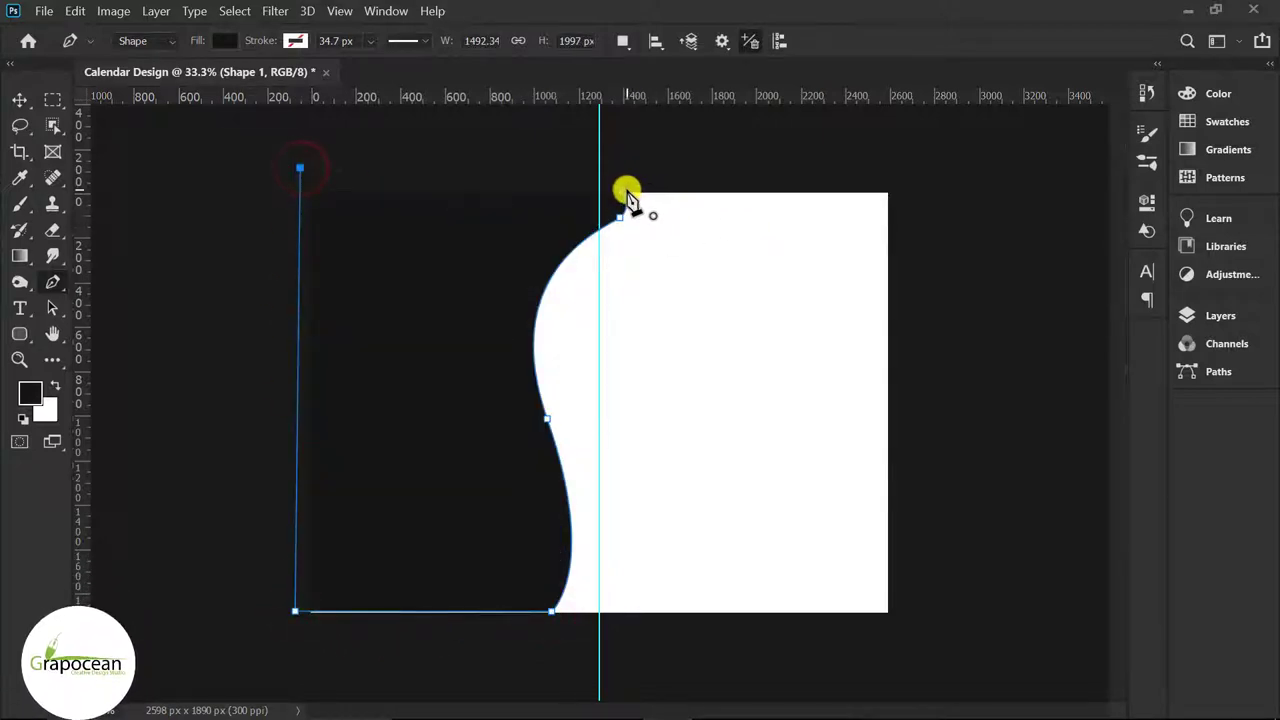
pyautogui.click(19, 100)
pyautogui.click(186, 445)
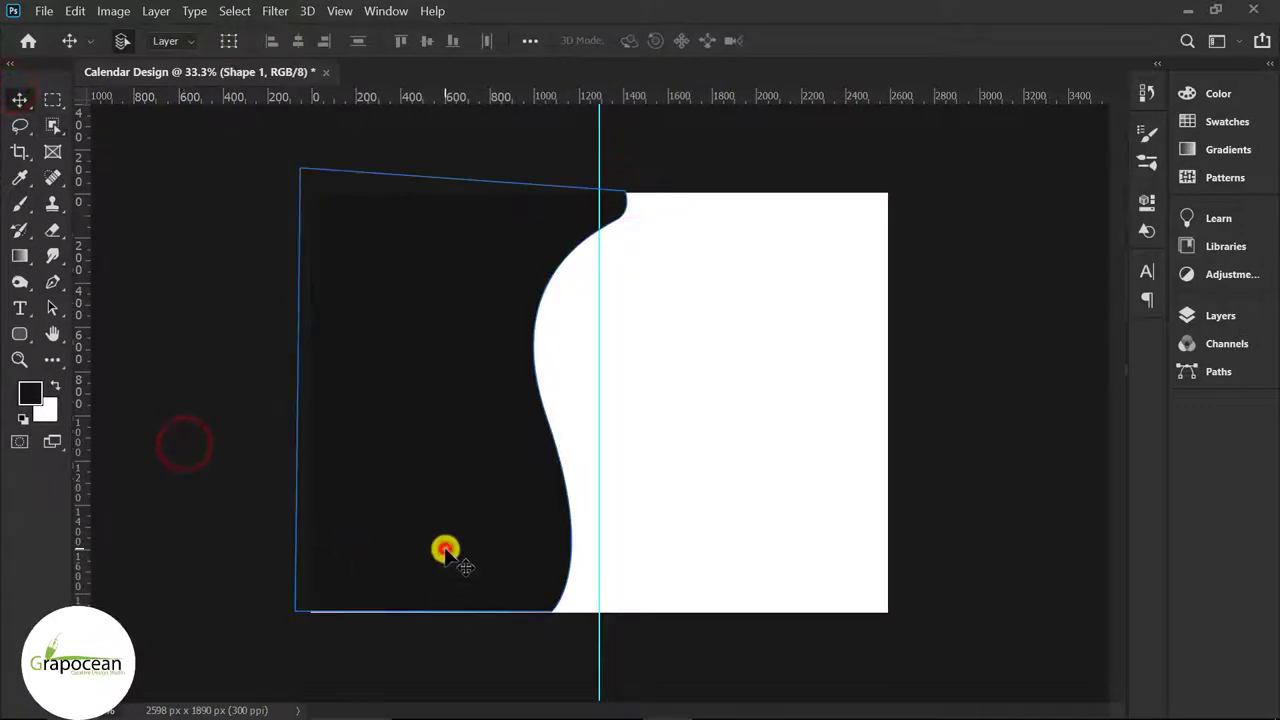
# Refine the curve's bottom anchor and duplicate the shape layer as Shape 1 copy.
pyautogui.click(53, 281)
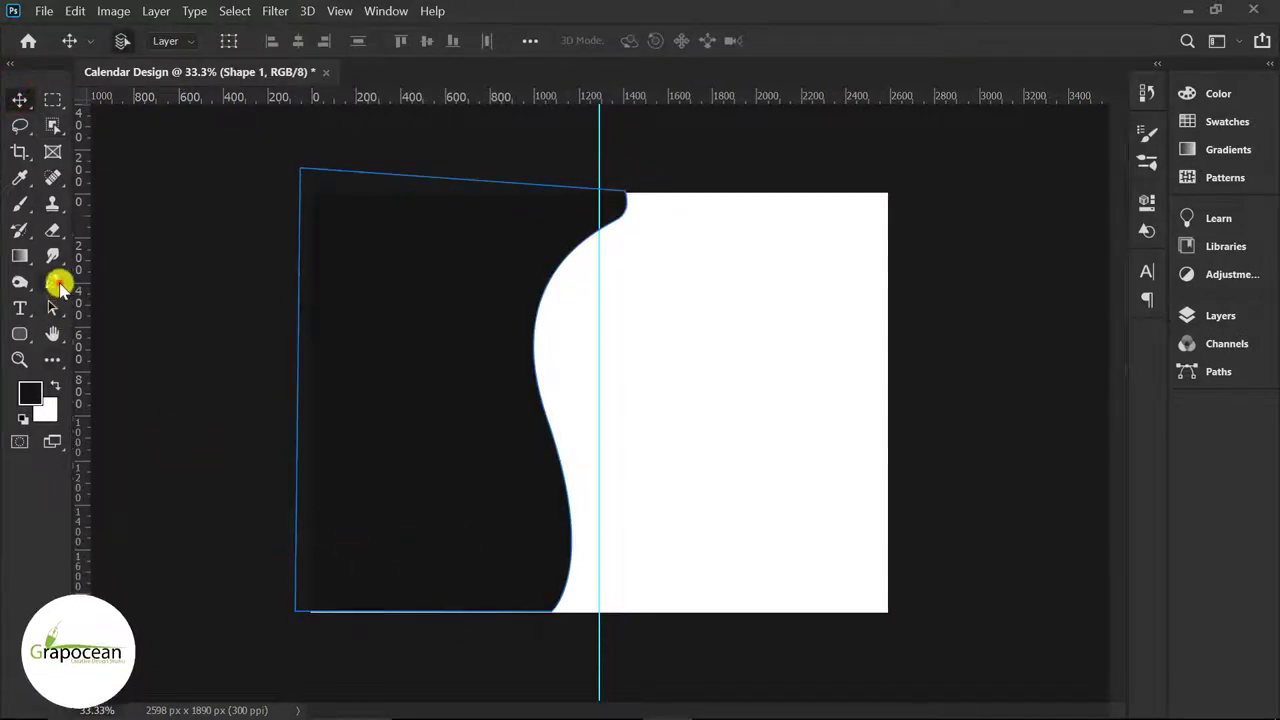
pyautogui.click(551, 612)
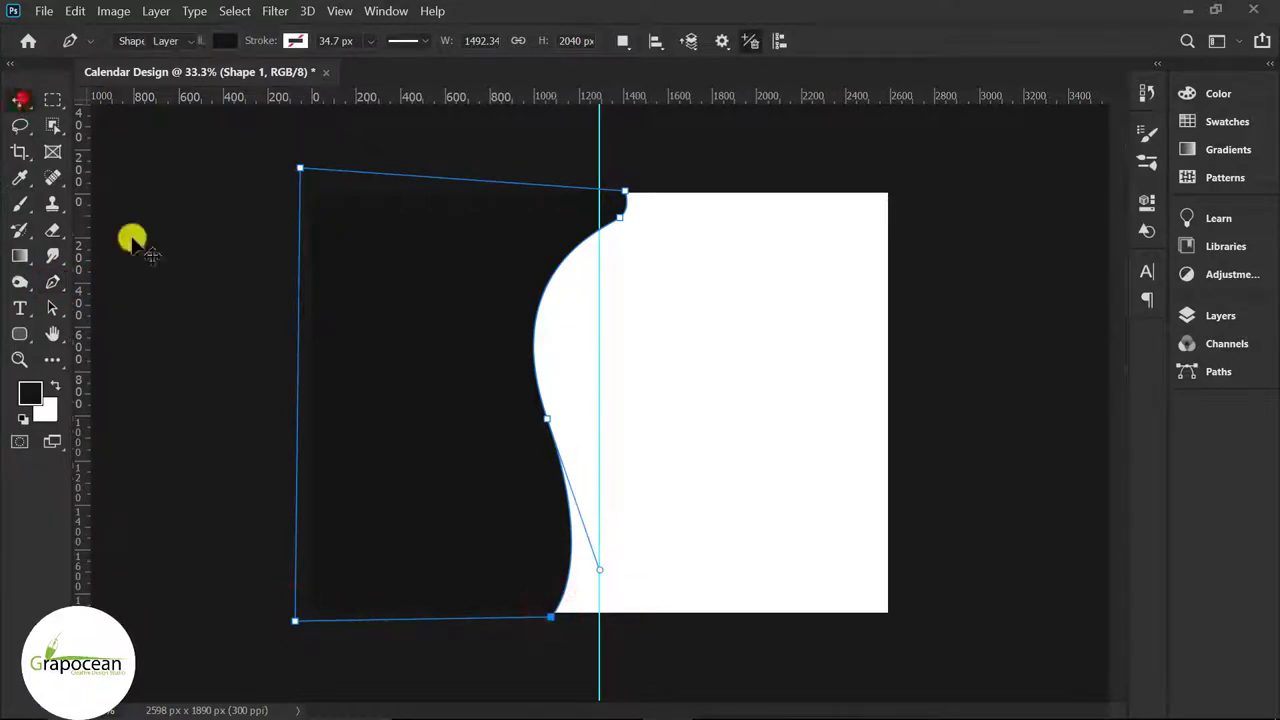
pyautogui.click(154, 300)
pyautogui.hotkey('ctrl', 'j')
pyautogui.click(44, 11)
# Open the city photo from the desk calendar folder and add a Black & White adjustment.
pyautogui.click(69, 44)
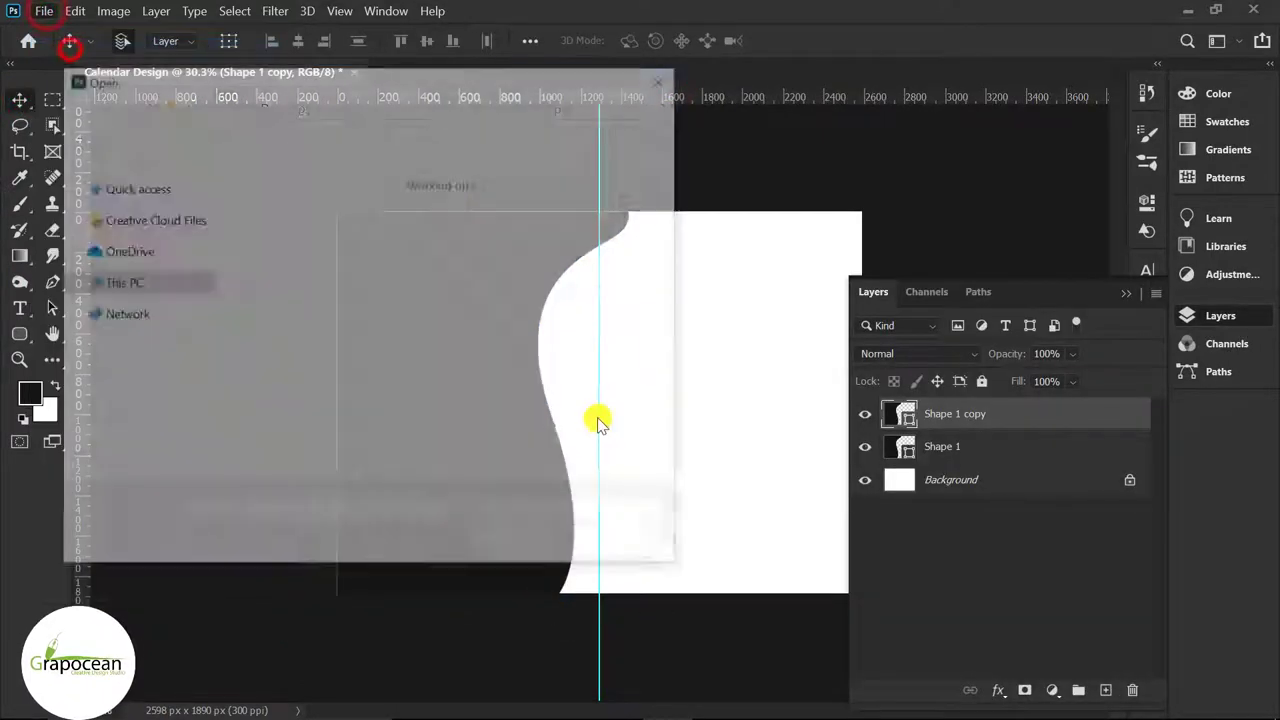
pyautogui.doubleClick(286, 355)
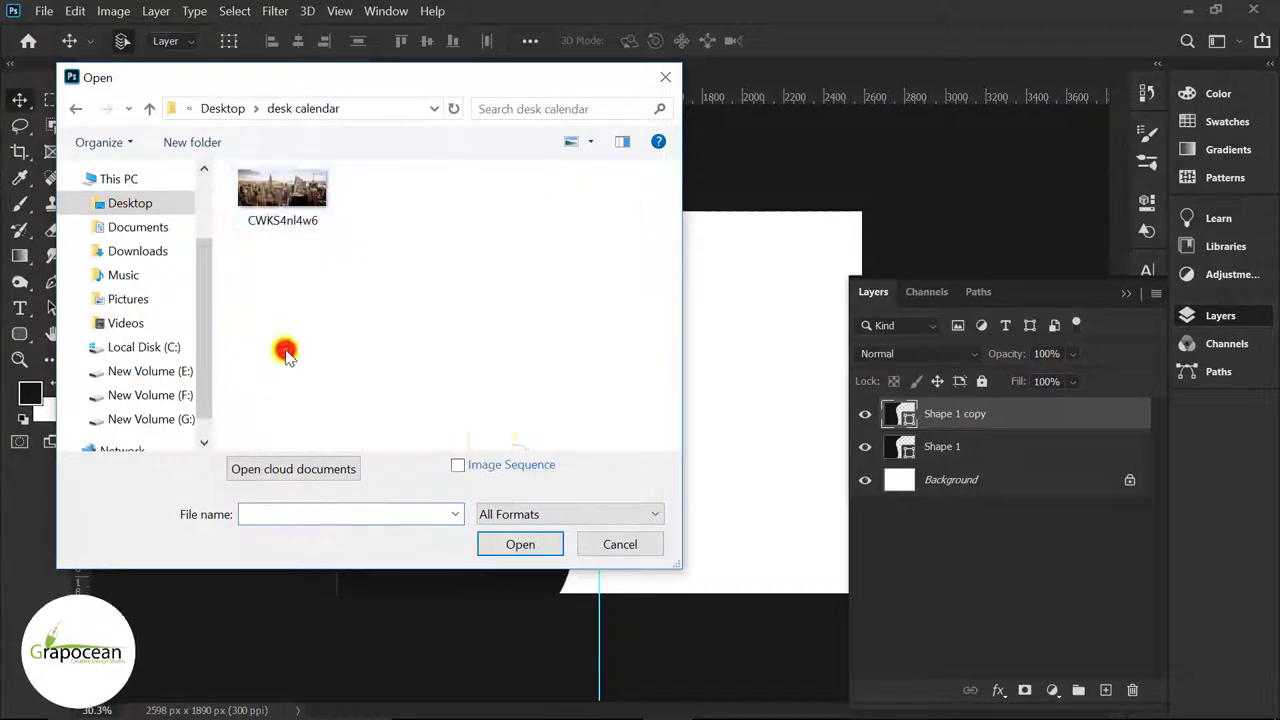
pyautogui.click(529, 543)
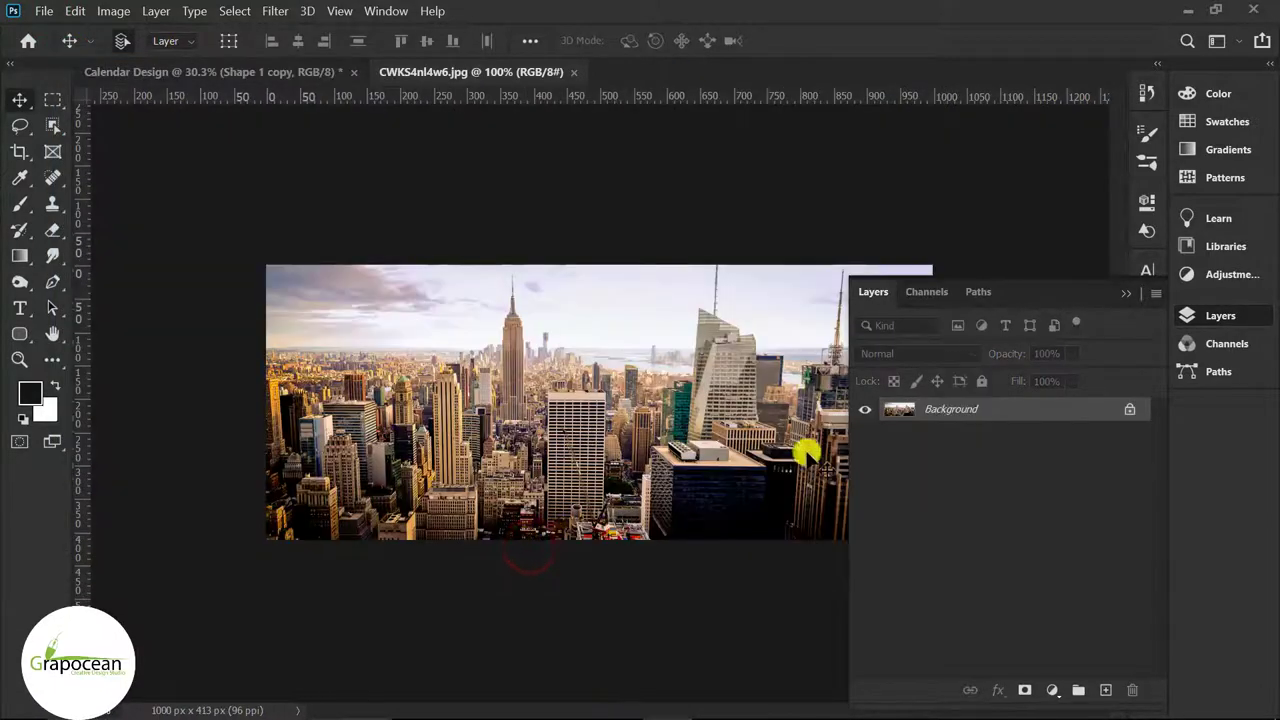
pyautogui.click(1130, 410)
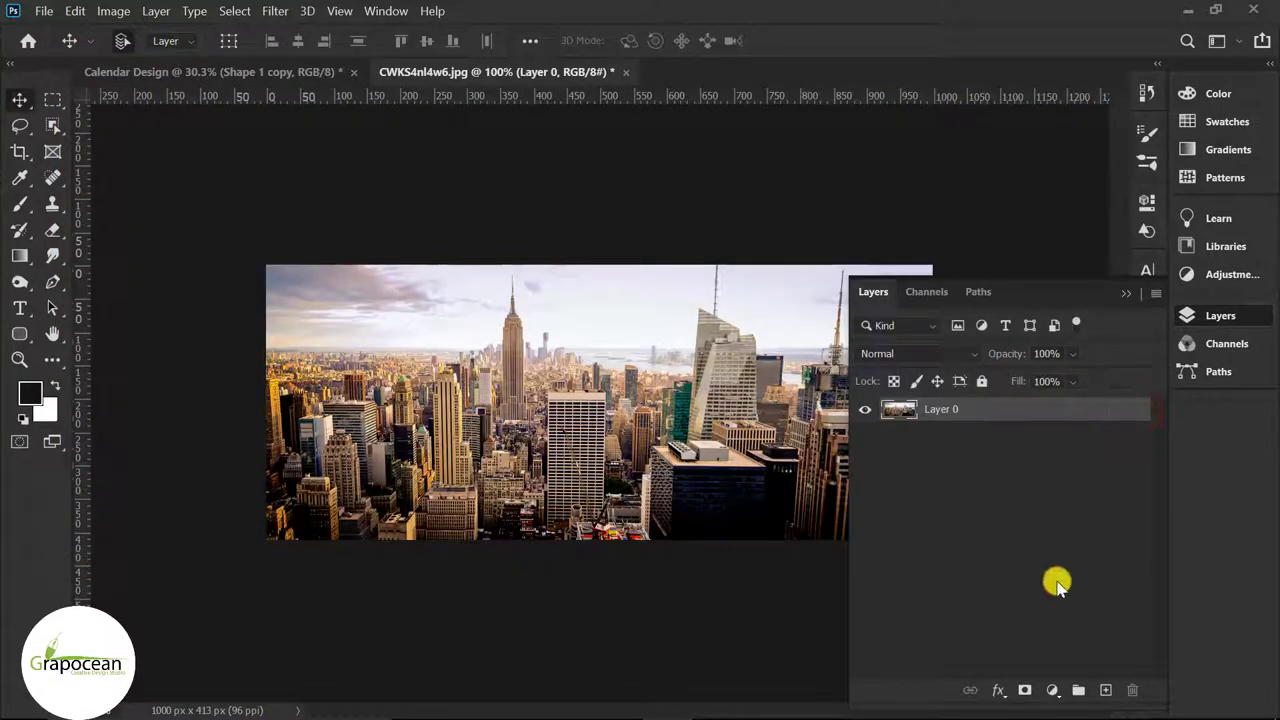
pyautogui.click(1045, 690)
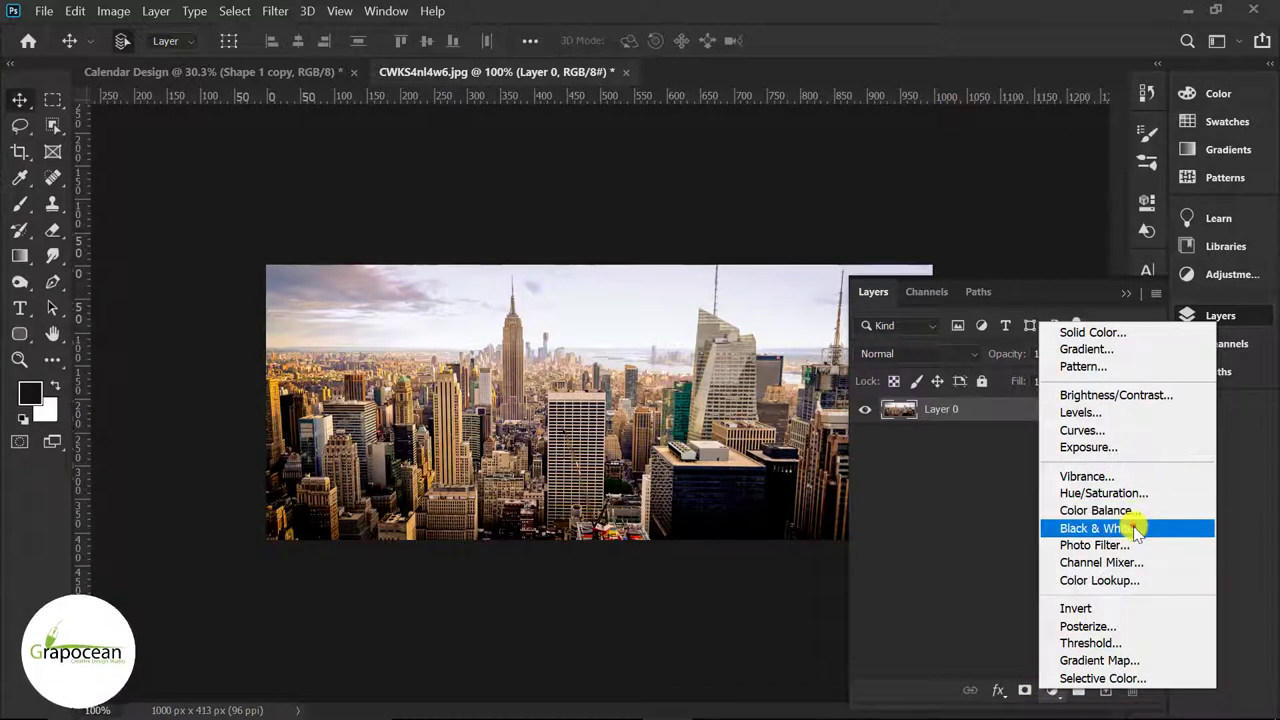
pyautogui.click(1128, 527)
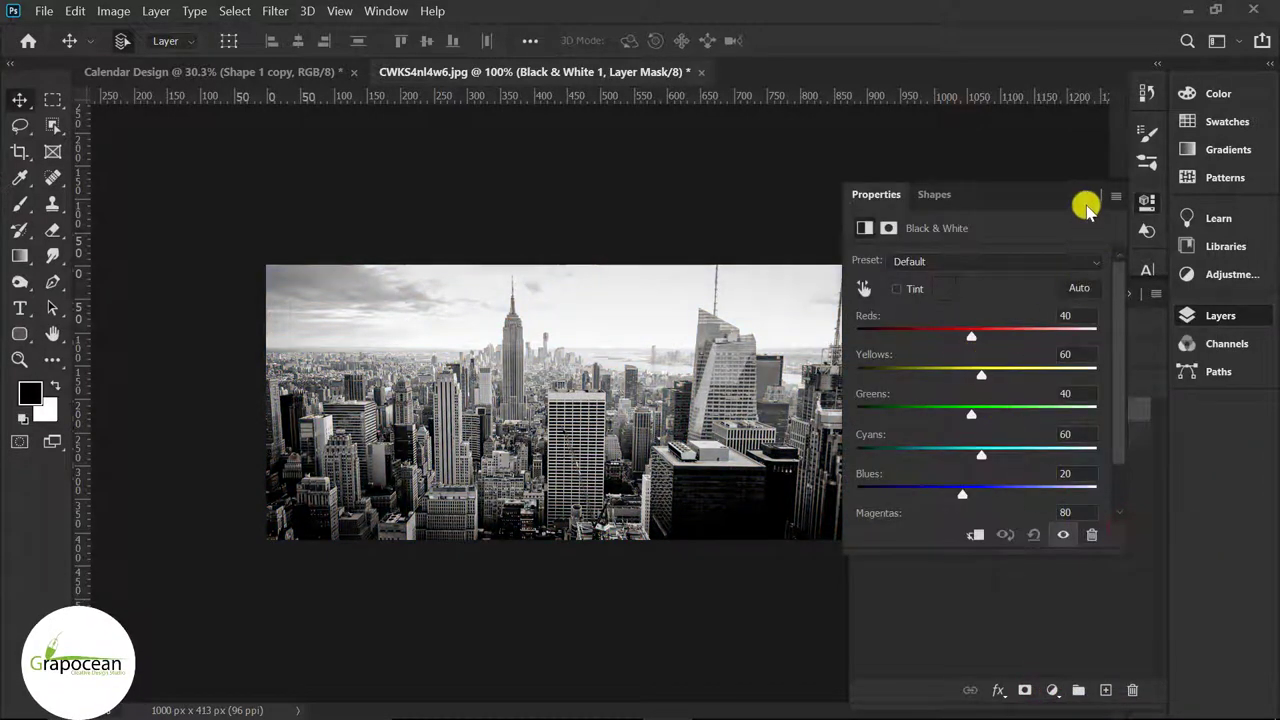
# Merge the photo and adjustment into one smart object and drag it into Calendar Design.
pyautogui.click(1087, 198)
pyautogui.click(1016, 425)
pyautogui.rightClick(1020, 415)
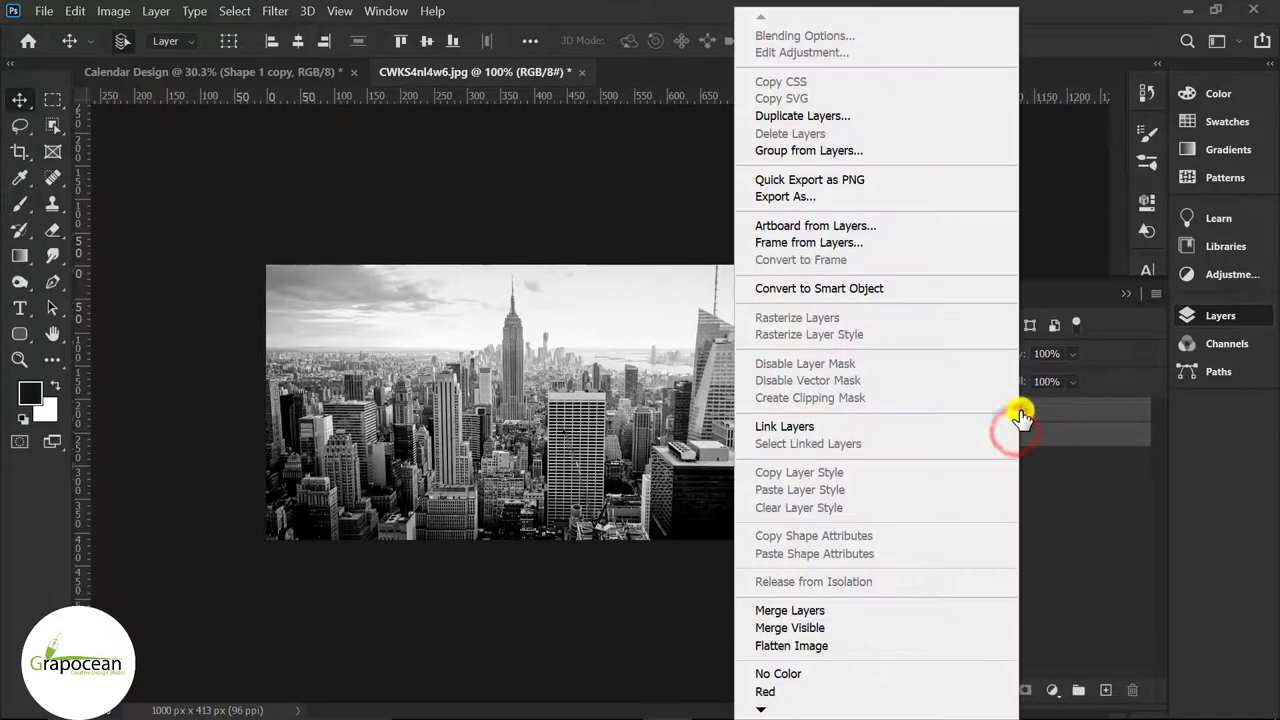
pyautogui.click(863, 288)
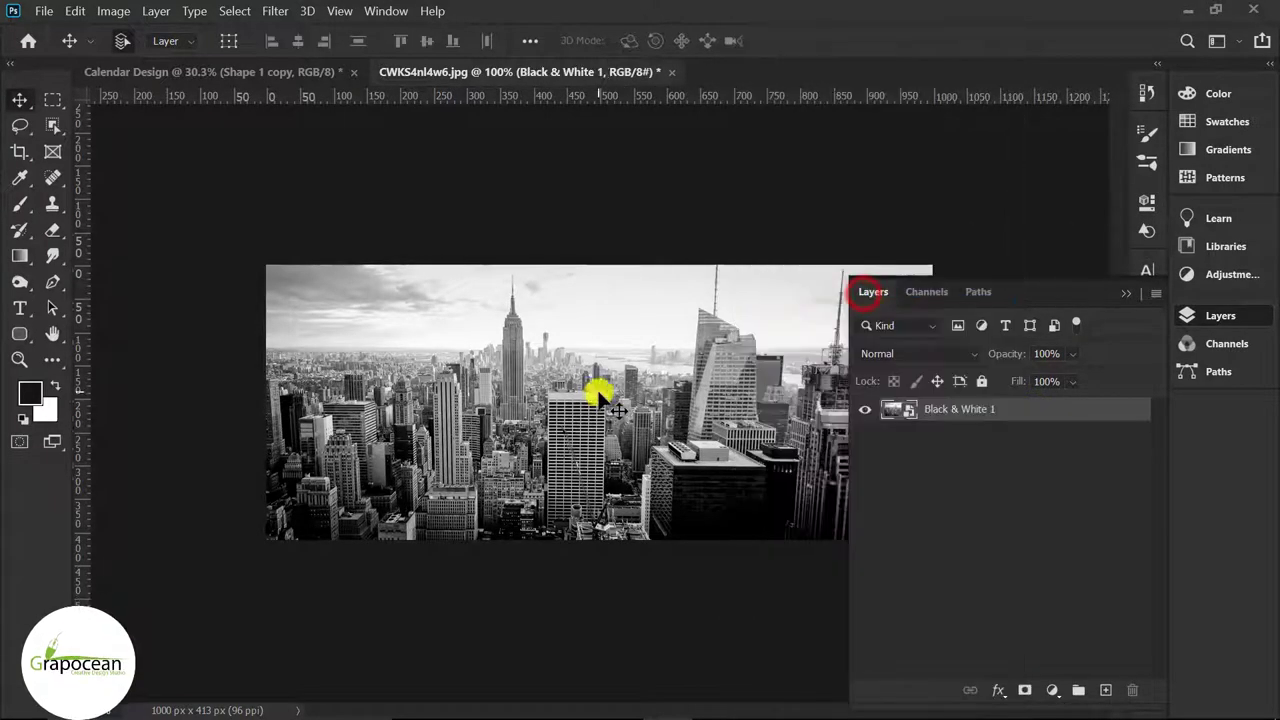
pyautogui.moveTo(515, 331); pyautogui.dragTo(518, 392)
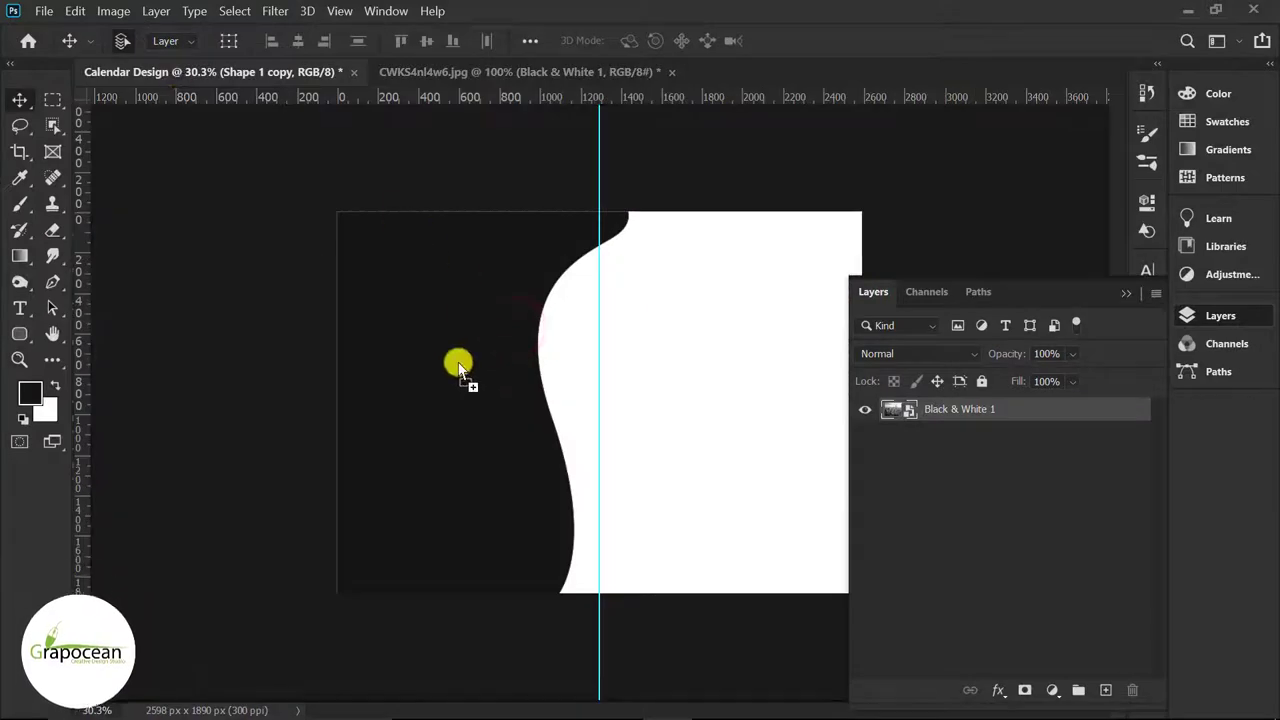
# Scale and position the pasted black-and-white photo to cover the canvas.
pyautogui.hotkey('ctrl', 't')
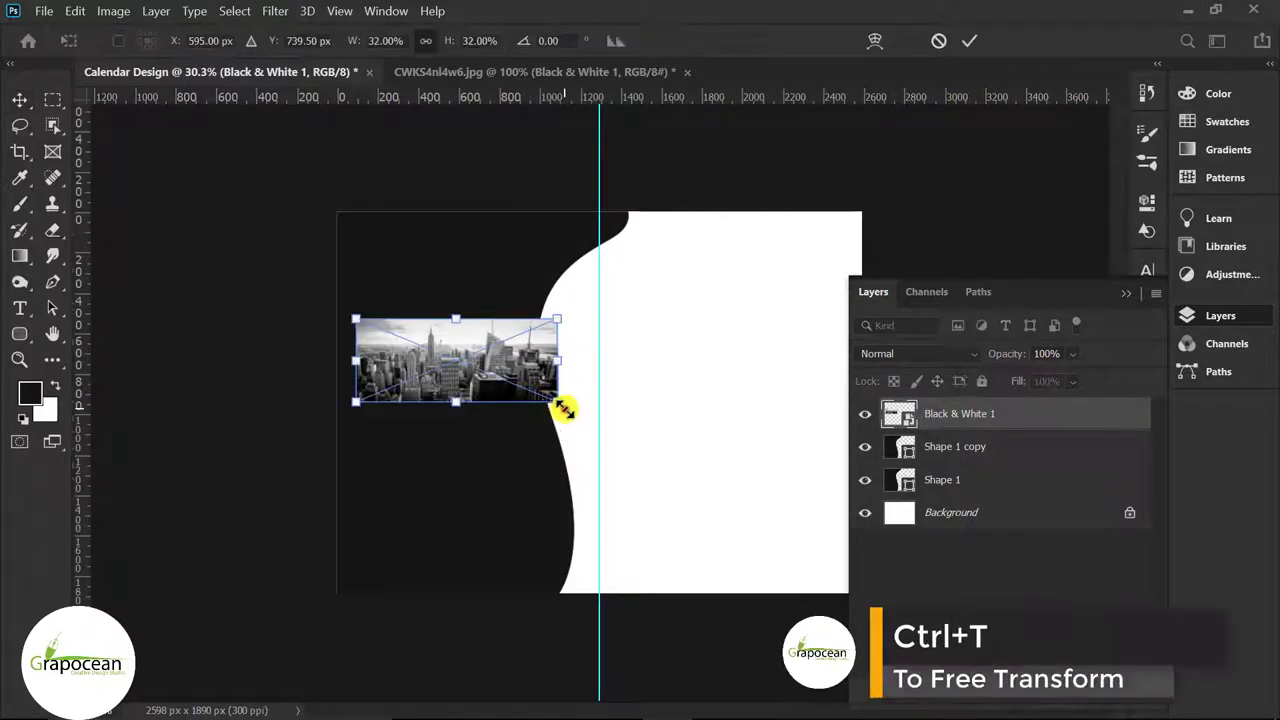
pyautogui.moveTo(558, 402)
pyautogui.mouseDown()
pyautogui.moveTo(787, 686)
pyautogui.moveTo(1000, 594)
pyautogui.mouseUp()
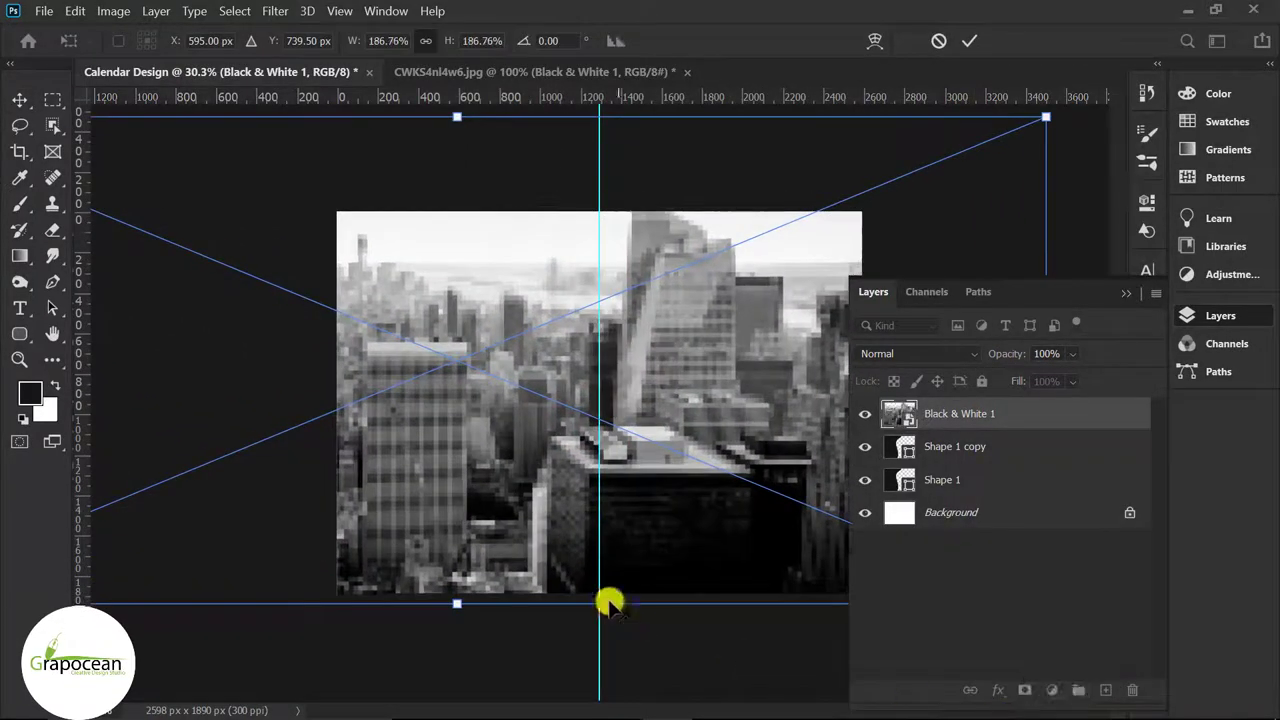
pyautogui.scroll(-3, 609, 603)
pyautogui.moveTo(517, 426); pyautogui.dragTo(571, 465)
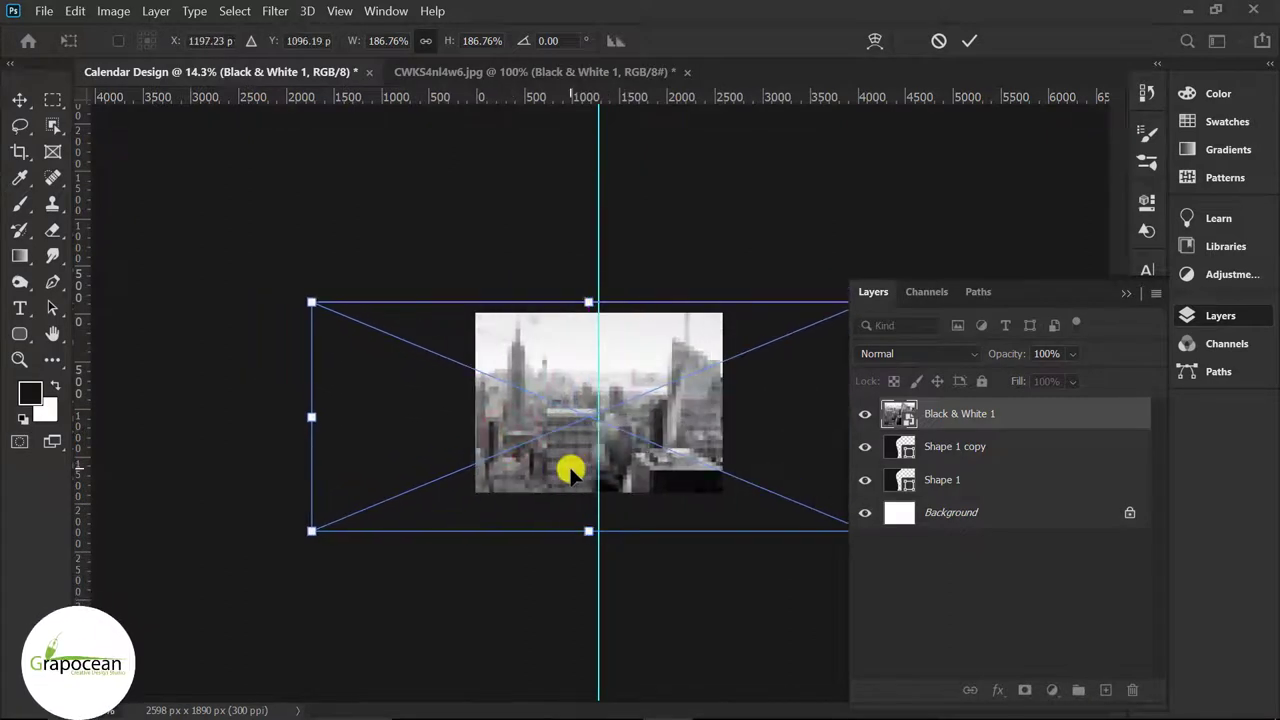
pyautogui.scroll(-2, 478, 437)
pyautogui.scroll(-1, 478, 437)
pyautogui.moveTo(720, 452); pyautogui.dragTo(709, 452)
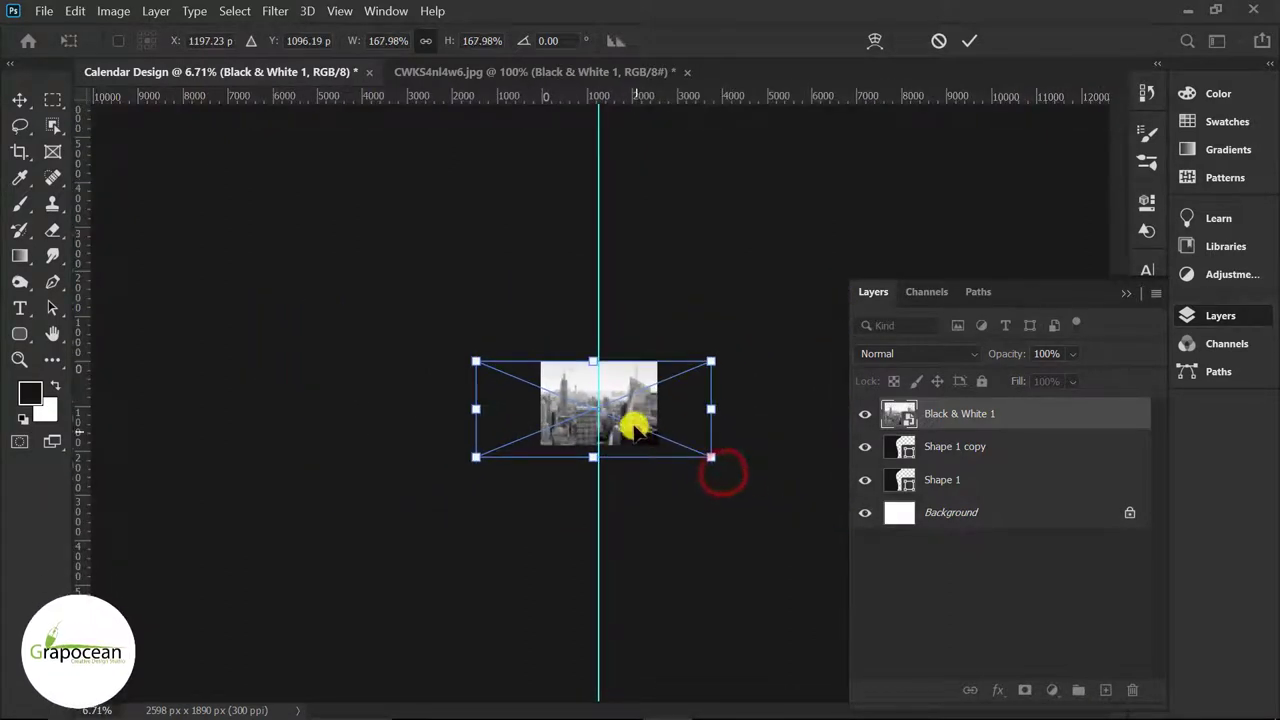
pyautogui.moveTo(617, 423); pyautogui.dragTo(635, 433)
pyautogui.click(969, 40)
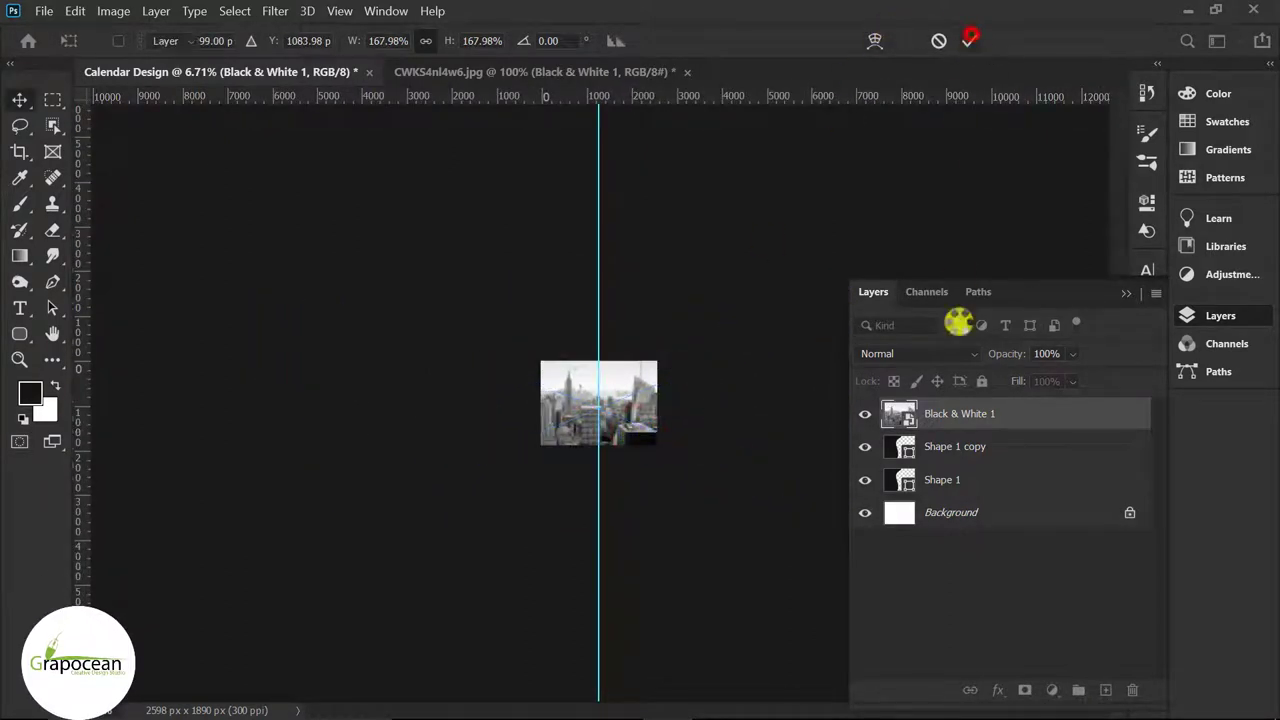
# Clip the photo into the wavy shape and delete the original Shape 1 layer.
pyautogui.rightClick(980, 412)
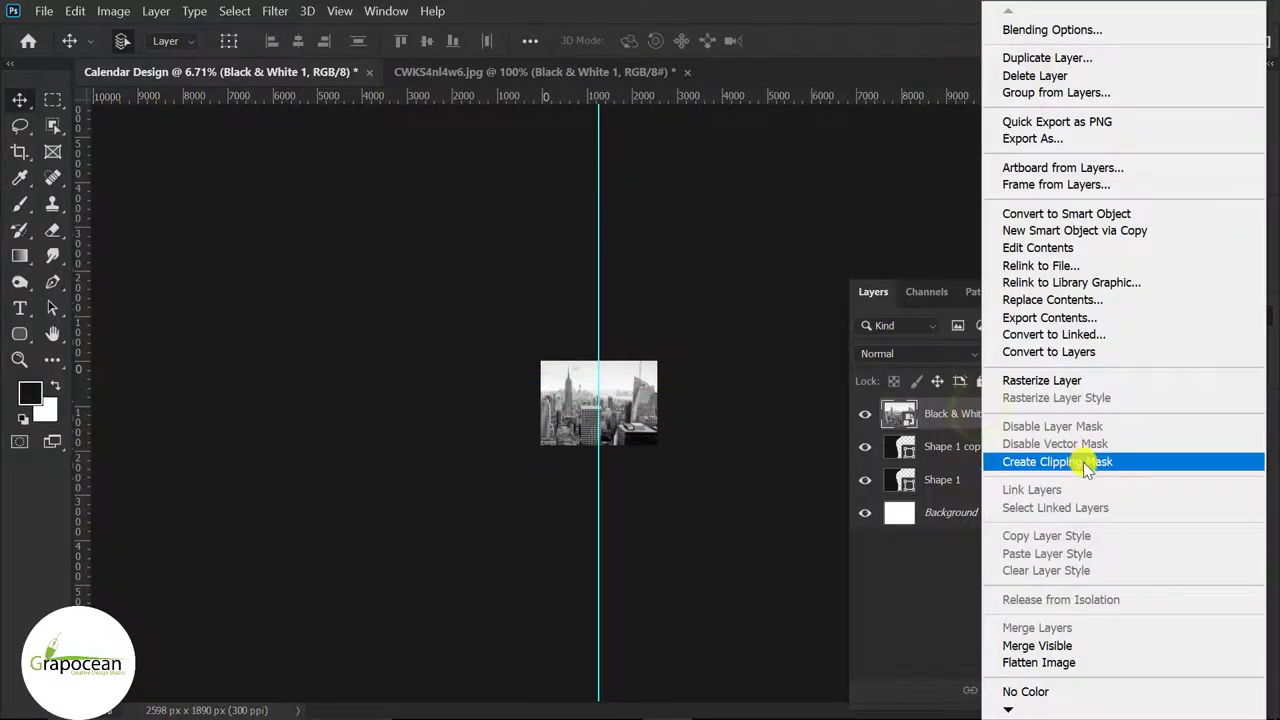
pyautogui.click(1088, 462)
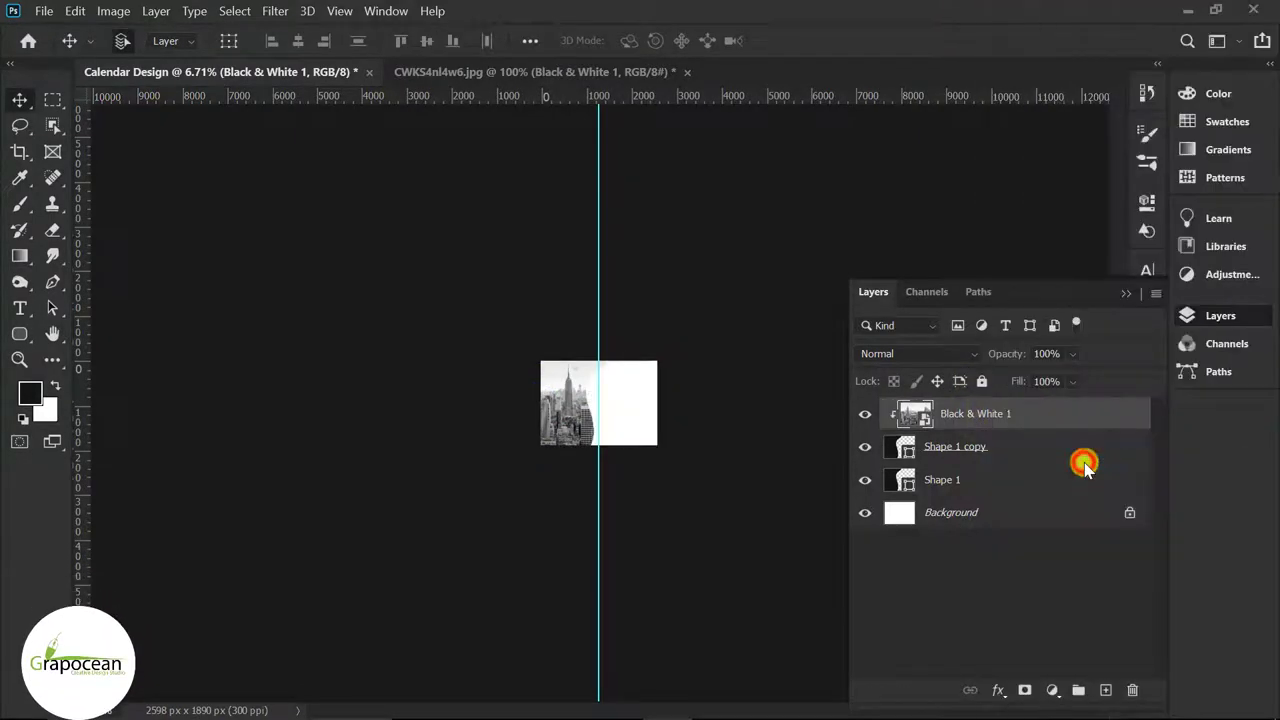
pyautogui.hotkey('ctrl', '+')
pyautogui.hotkey('ctrl', '+')
pyautogui.click(1002, 480)
pyautogui.press('Right')
pyautogui.press('Right')
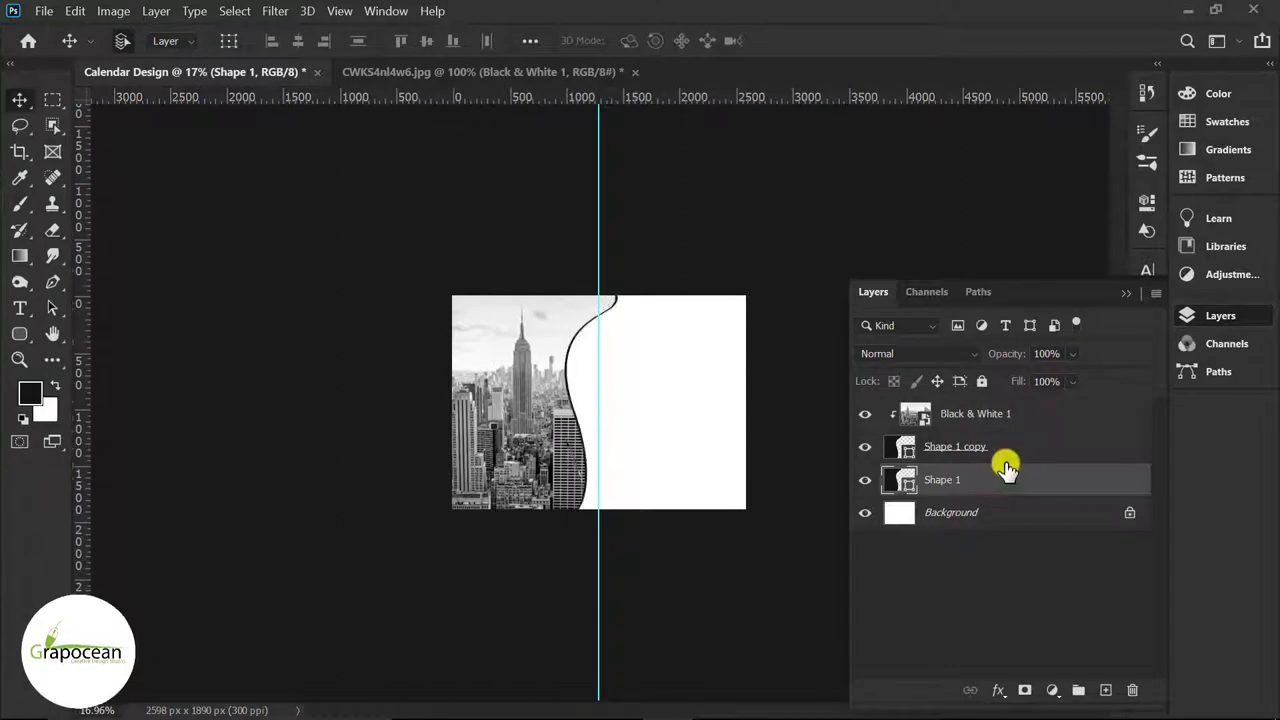
pyautogui.press('Right')
pyautogui.press('Right')
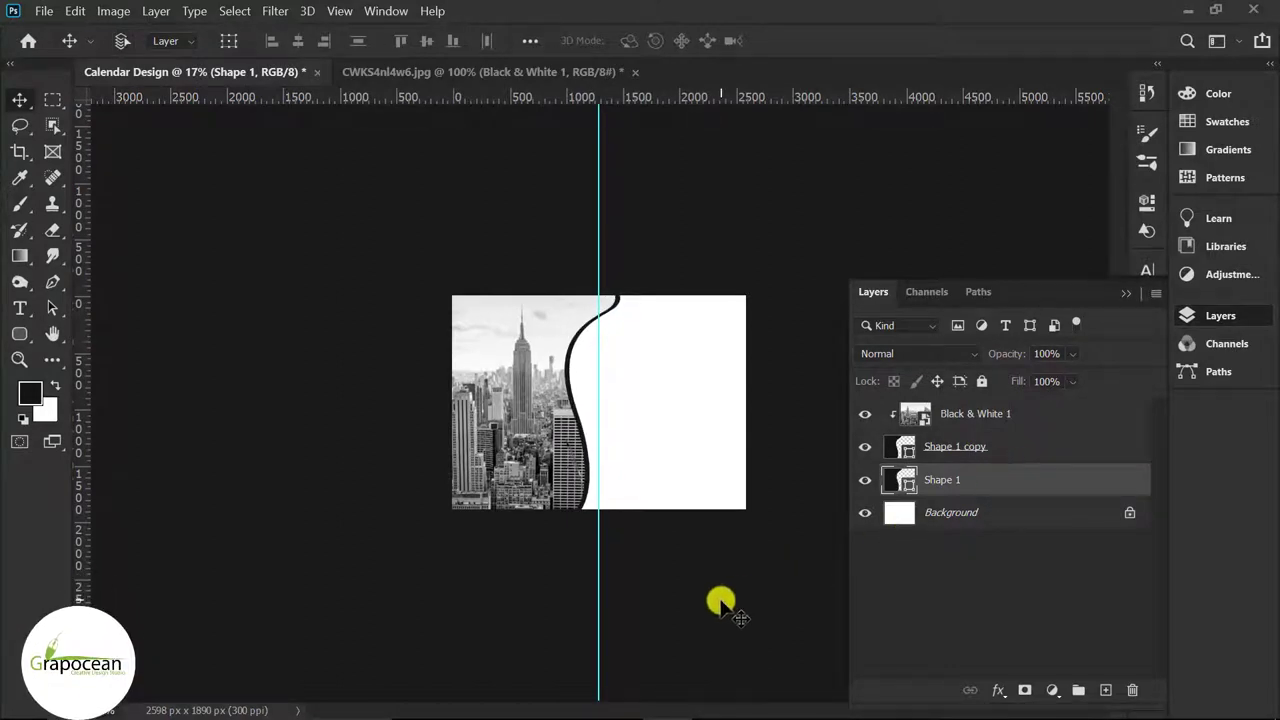
pyautogui.press('Delete')
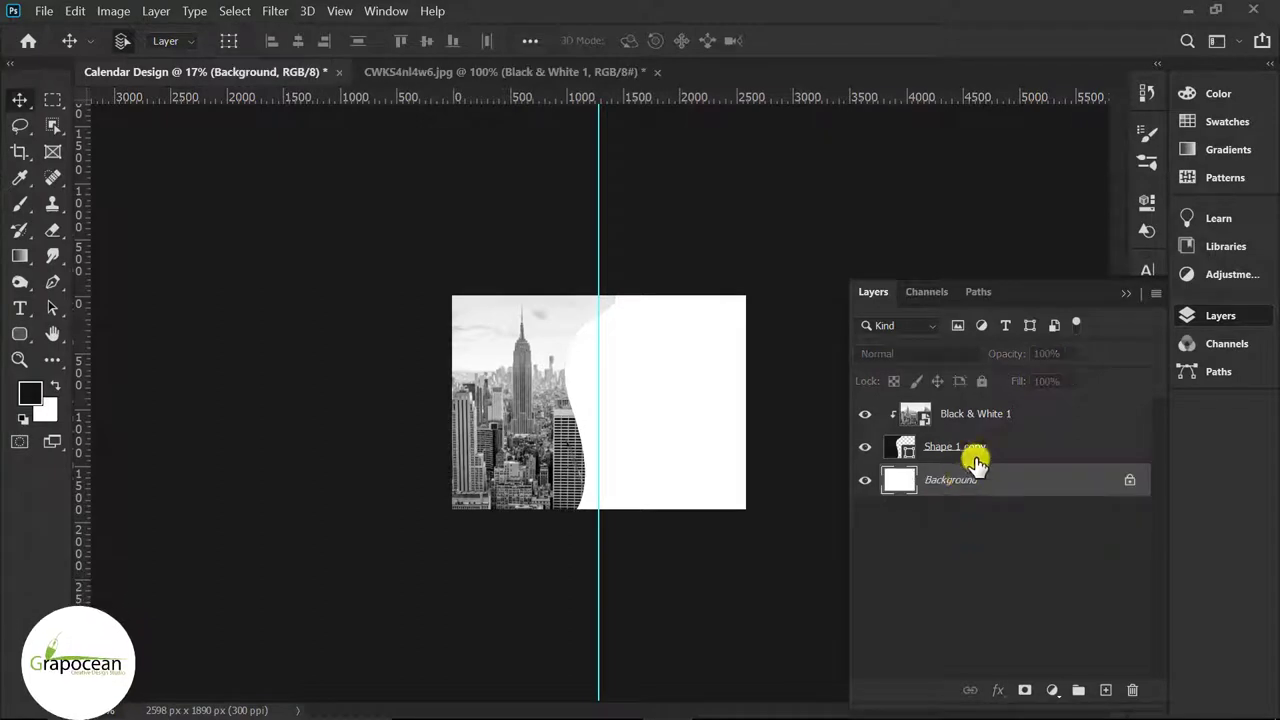
pyautogui.click(975, 450)
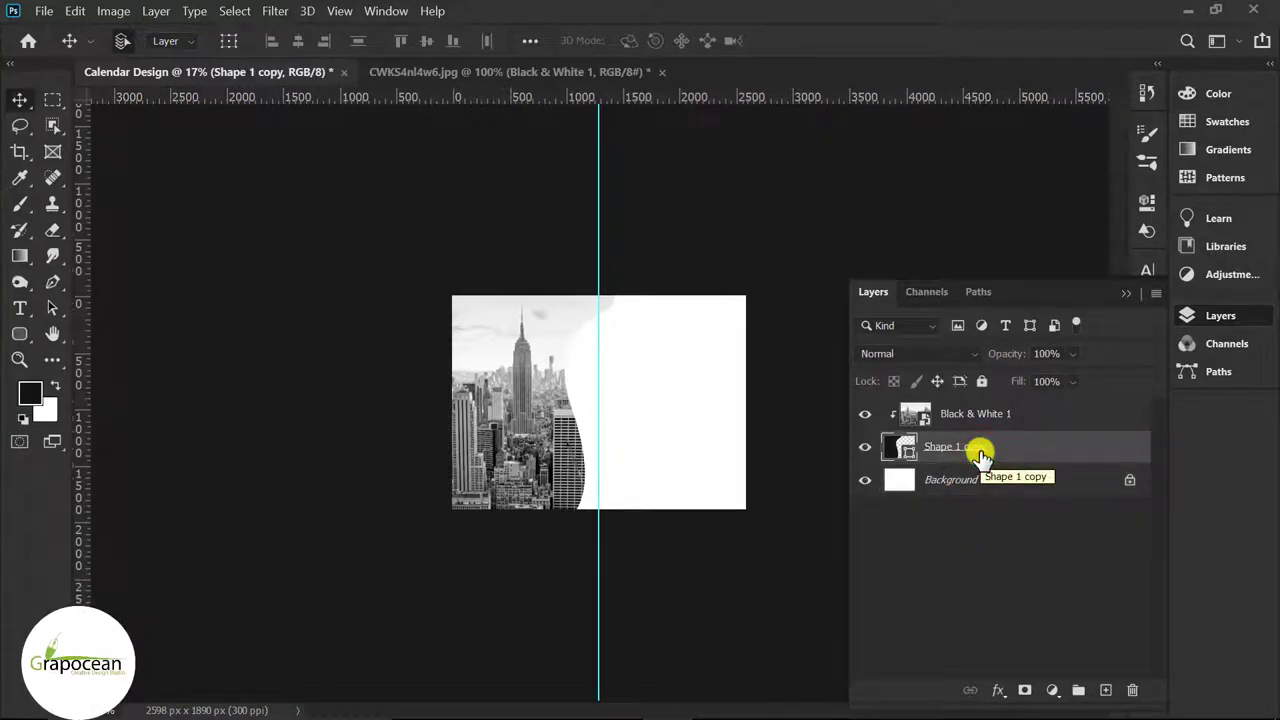
# Give Shape 1 copy a 46 px gradient Stroke in Blending Options.
pyautogui.rightClick(988, 446)
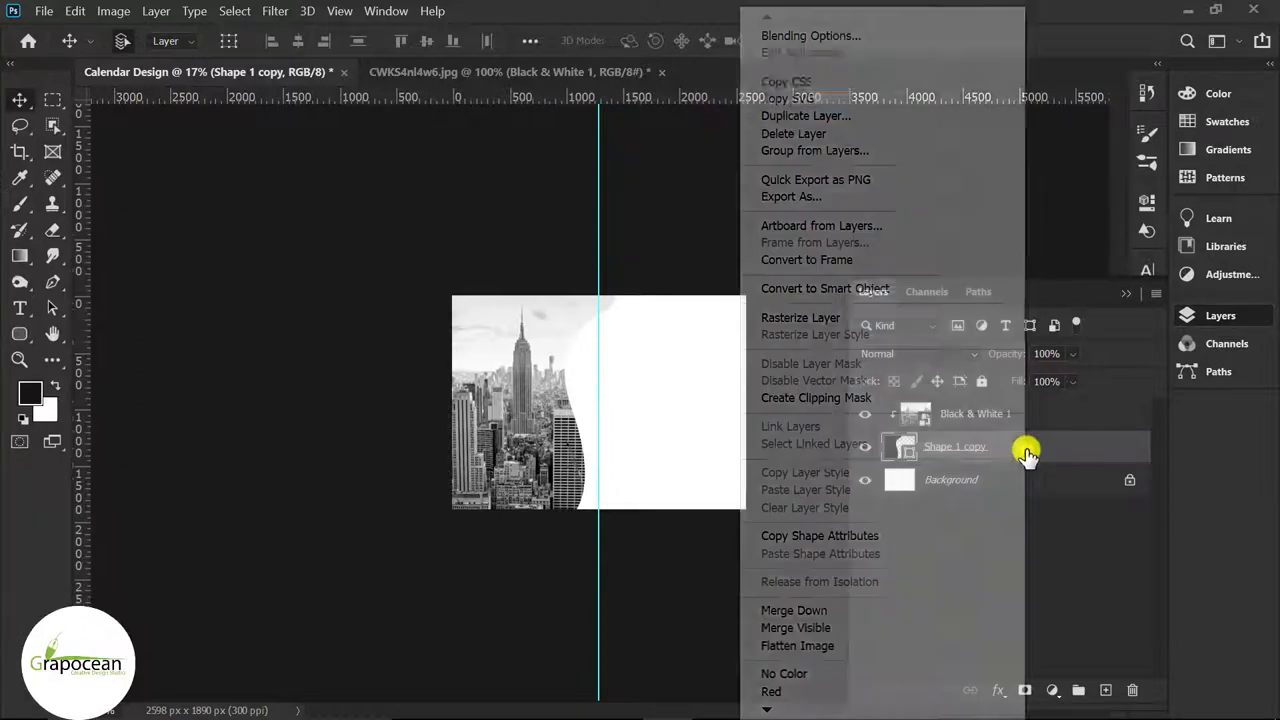
pyautogui.click(871, 37)
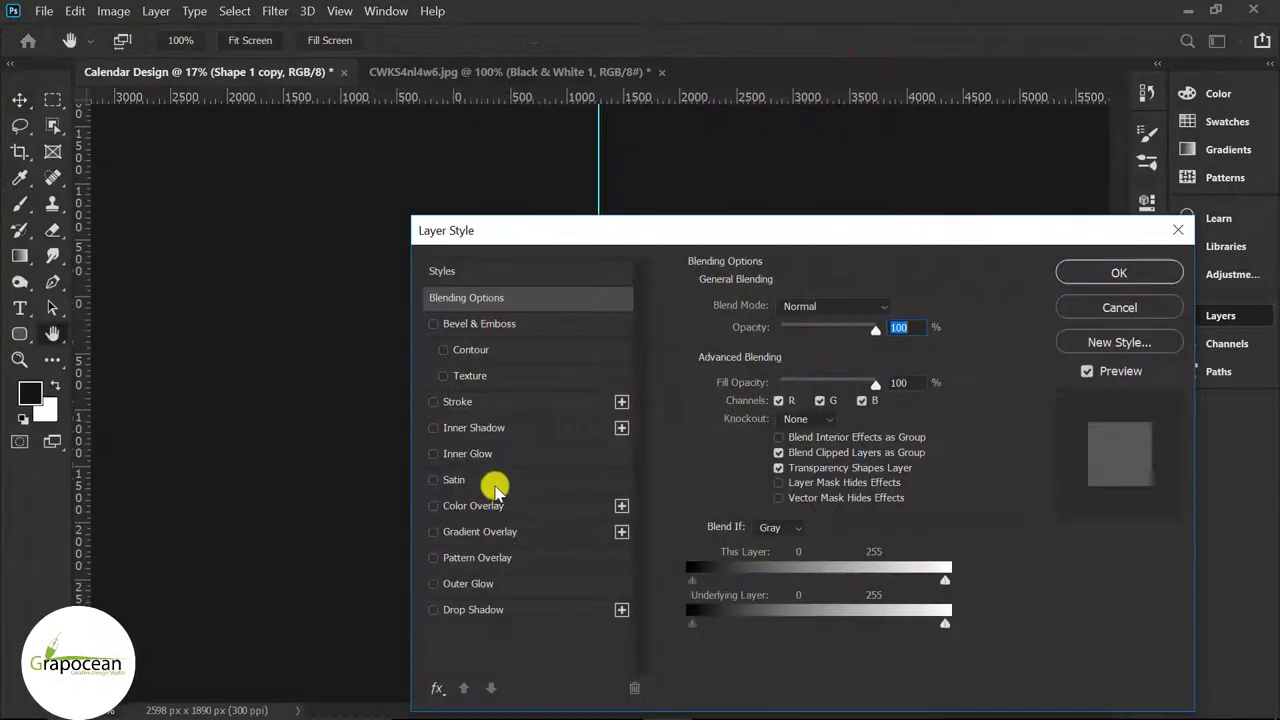
pyautogui.click(458, 401)
pyautogui.moveTo(731, 240); pyautogui.dragTo(1022, 344)
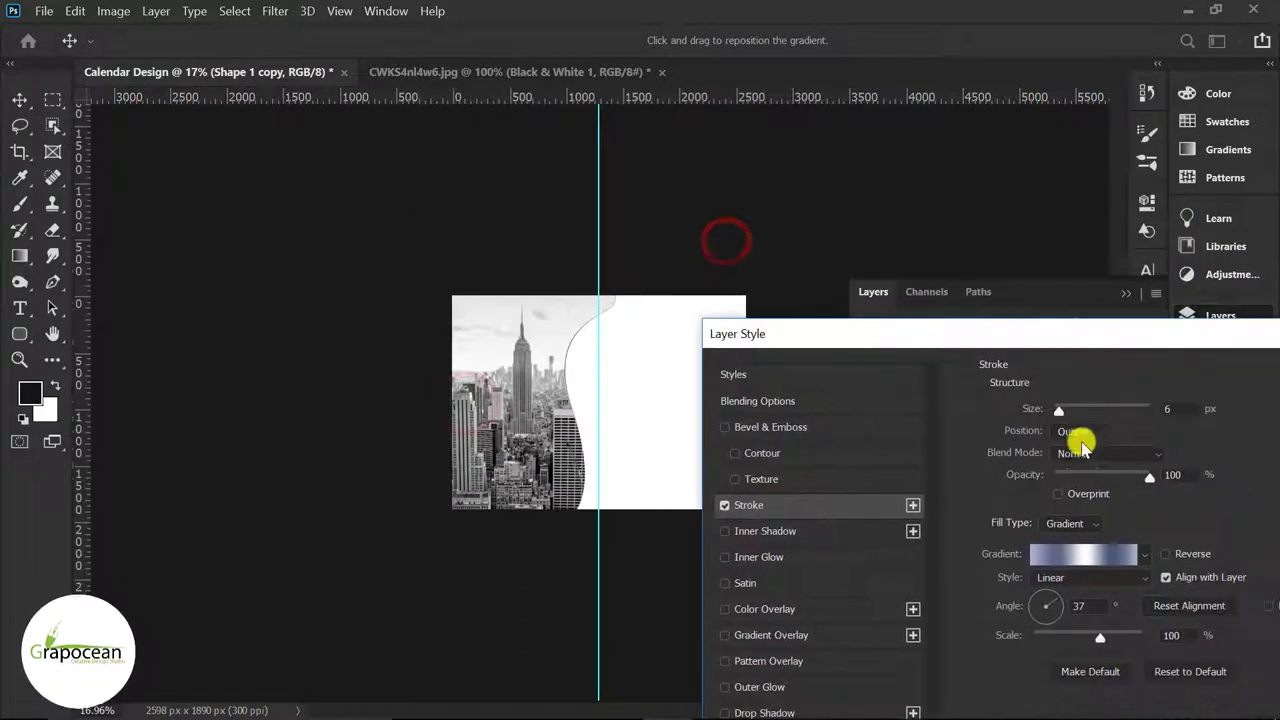
pyautogui.moveTo(1058, 412); pyautogui.dragTo(1077, 409)
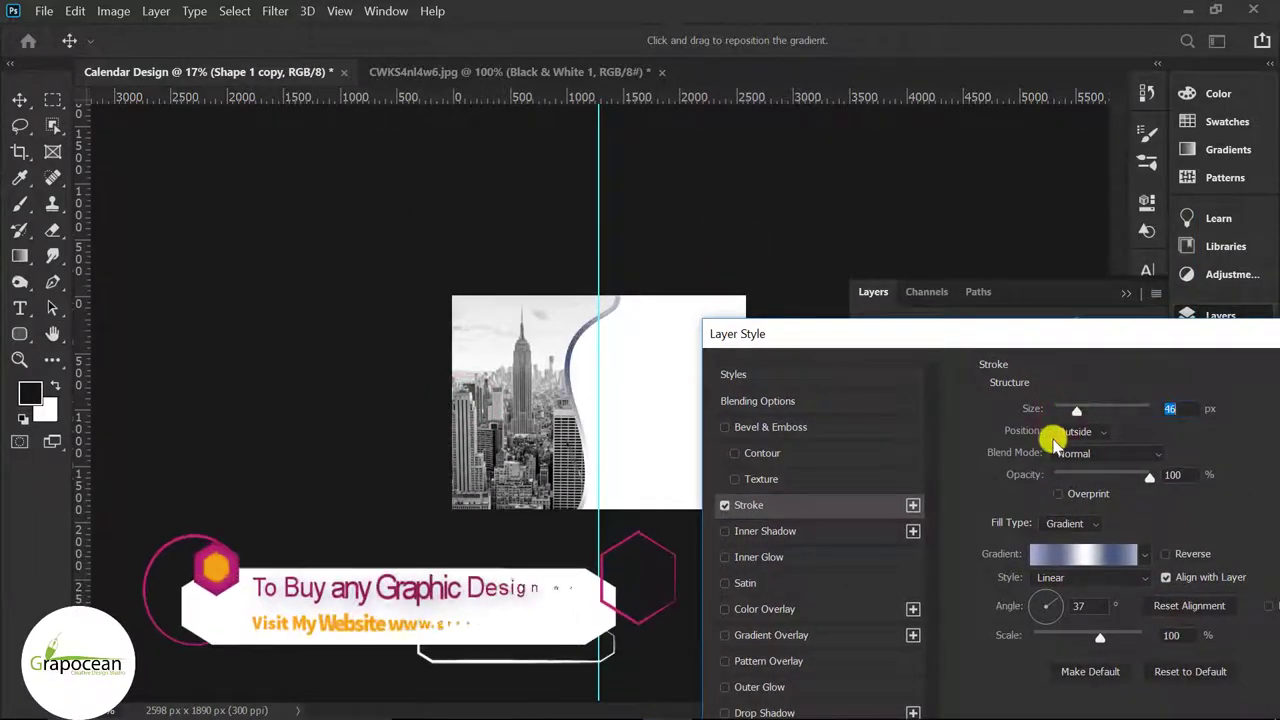
pyautogui.click(1145, 553)
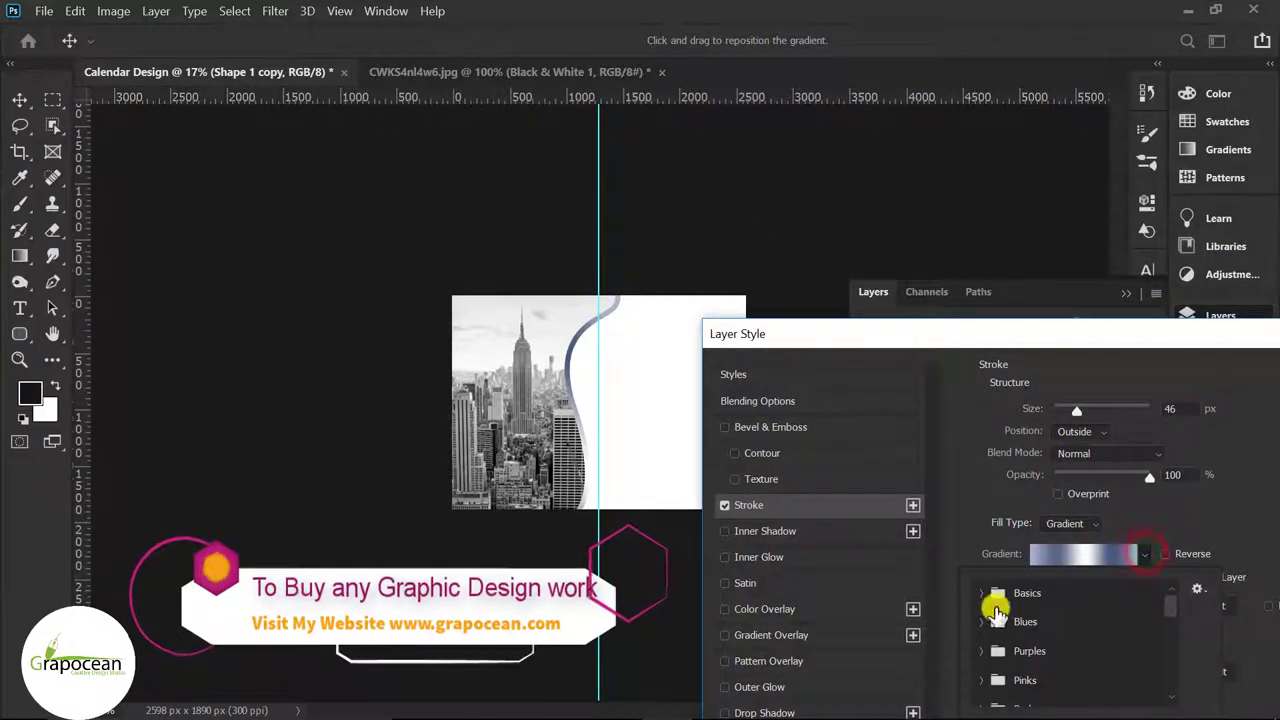
pyautogui.click(982, 593)
pyautogui.click(1069, 623)
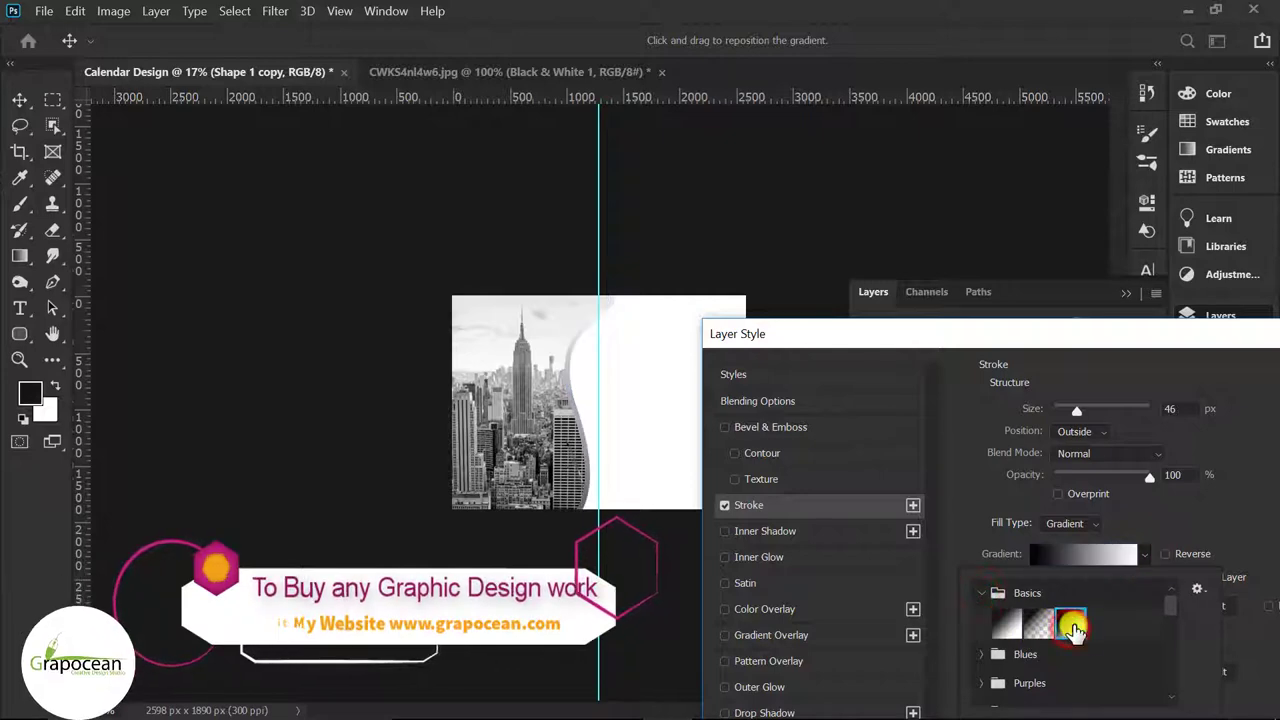
# Edit the stroke gradient into a white-to-transparent fade and enable Drop Shadow.
pyautogui.click(1125, 556)
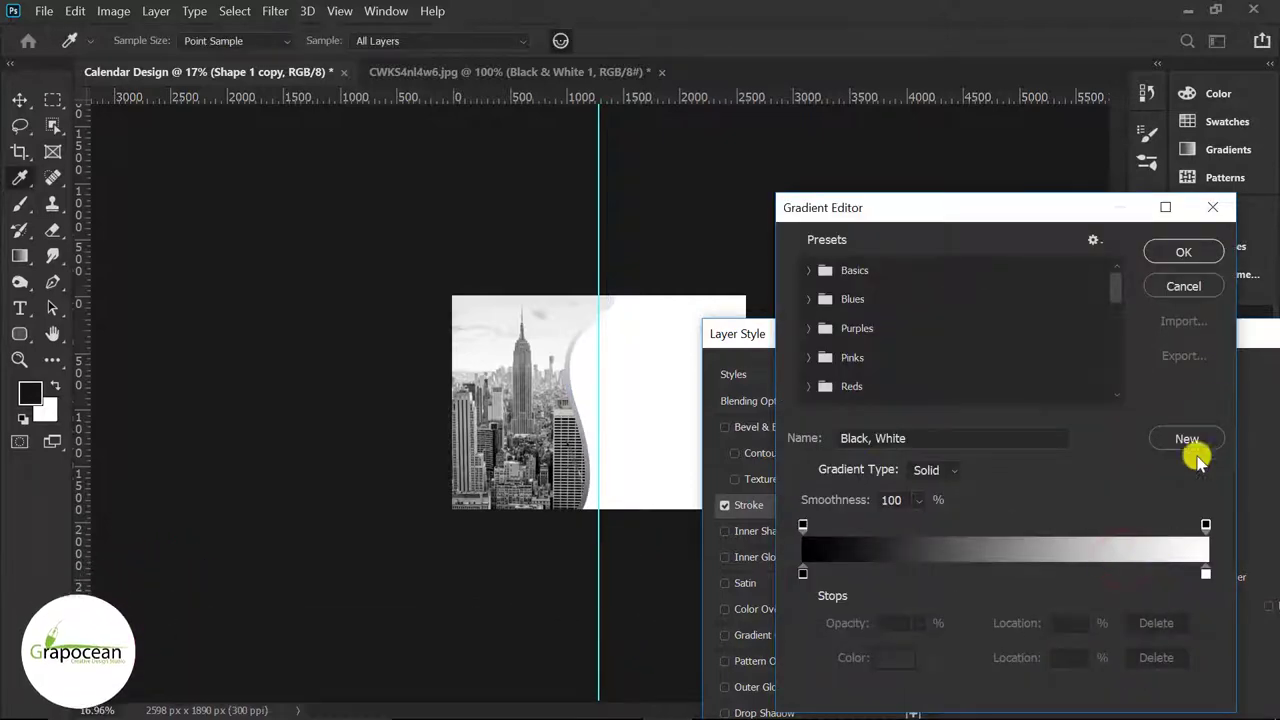
pyautogui.click(1194, 288)
pyautogui.click(1143, 555)
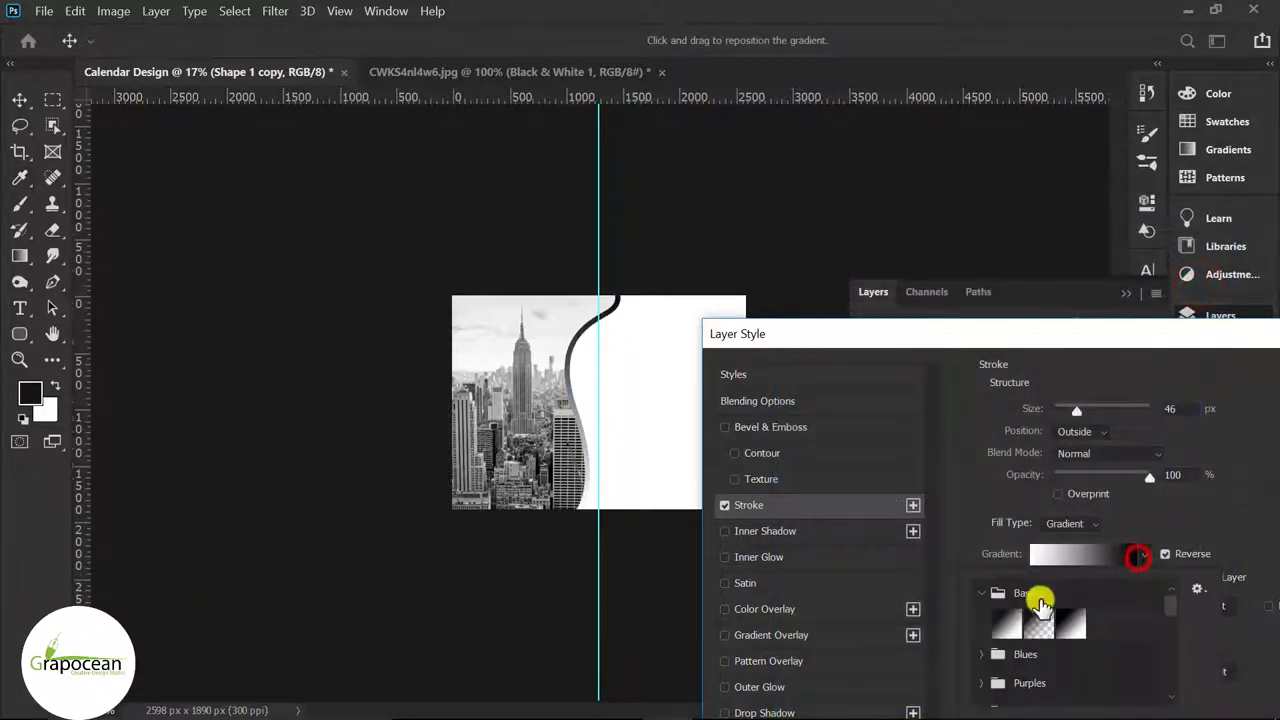
pyautogui.click(1032, 623)
pyautogui.click(1080, 558)
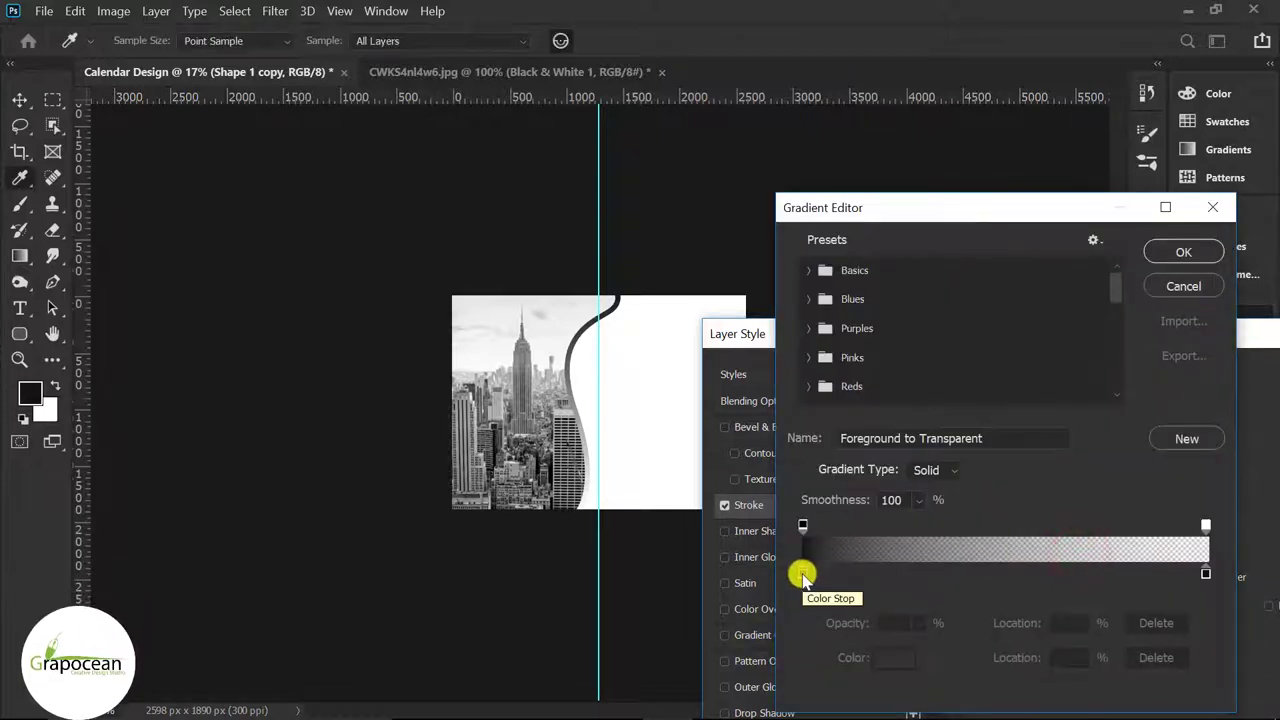
pyautogui.doubleClick(803, 573)
pyautogui.moveTo(571, 457); pyautogui.dragTo(380, 337)
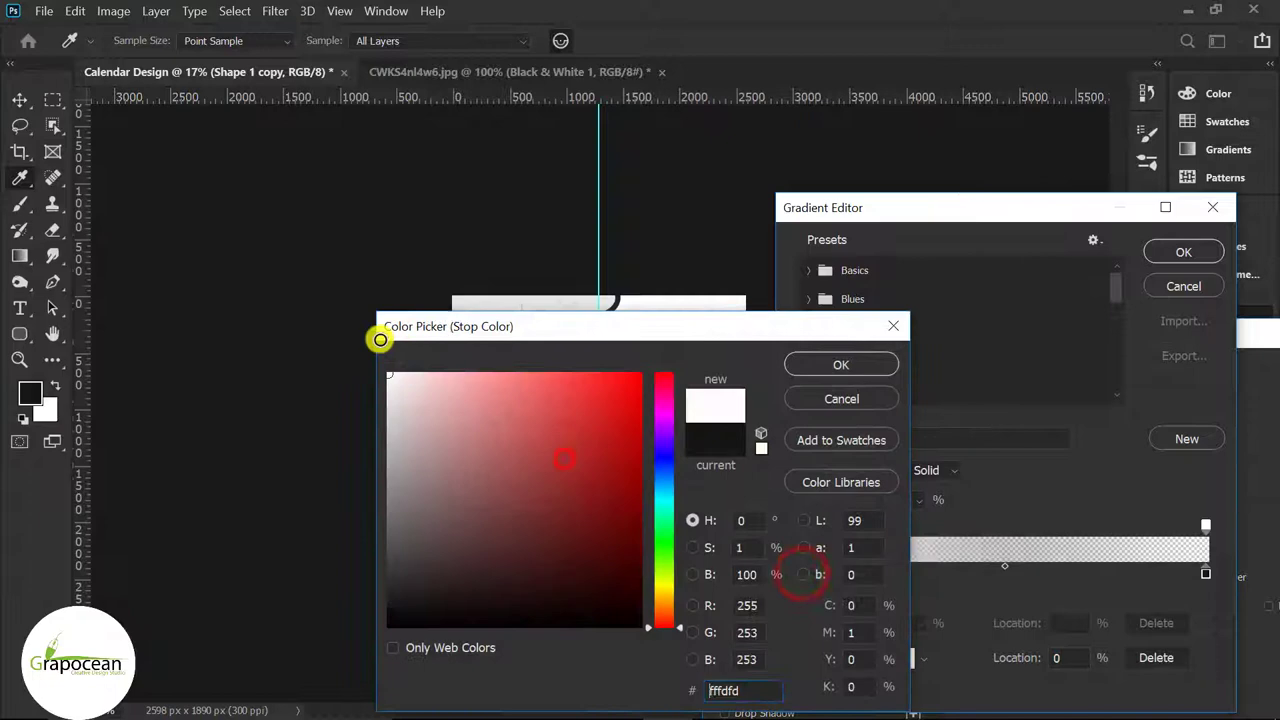
pyautogui.click(802, 360)
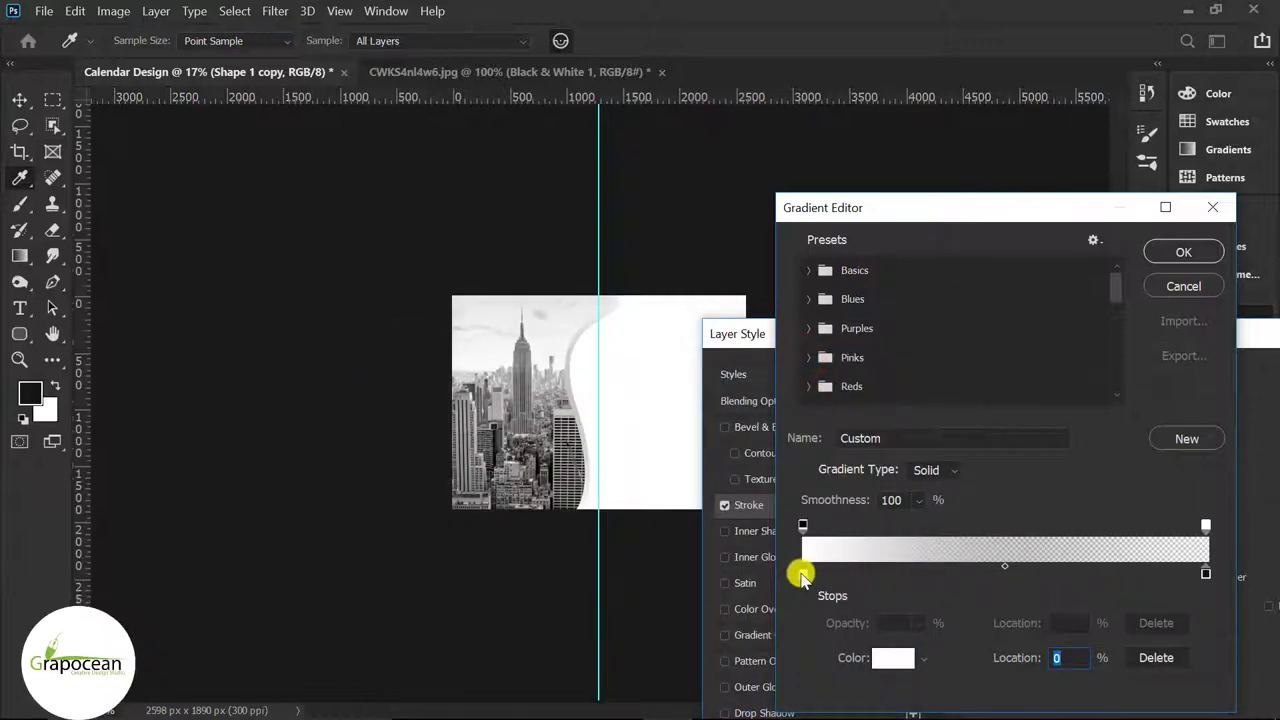
pyautogui.moveTo(845, 580); pyautogui.dragTo(865, 582)
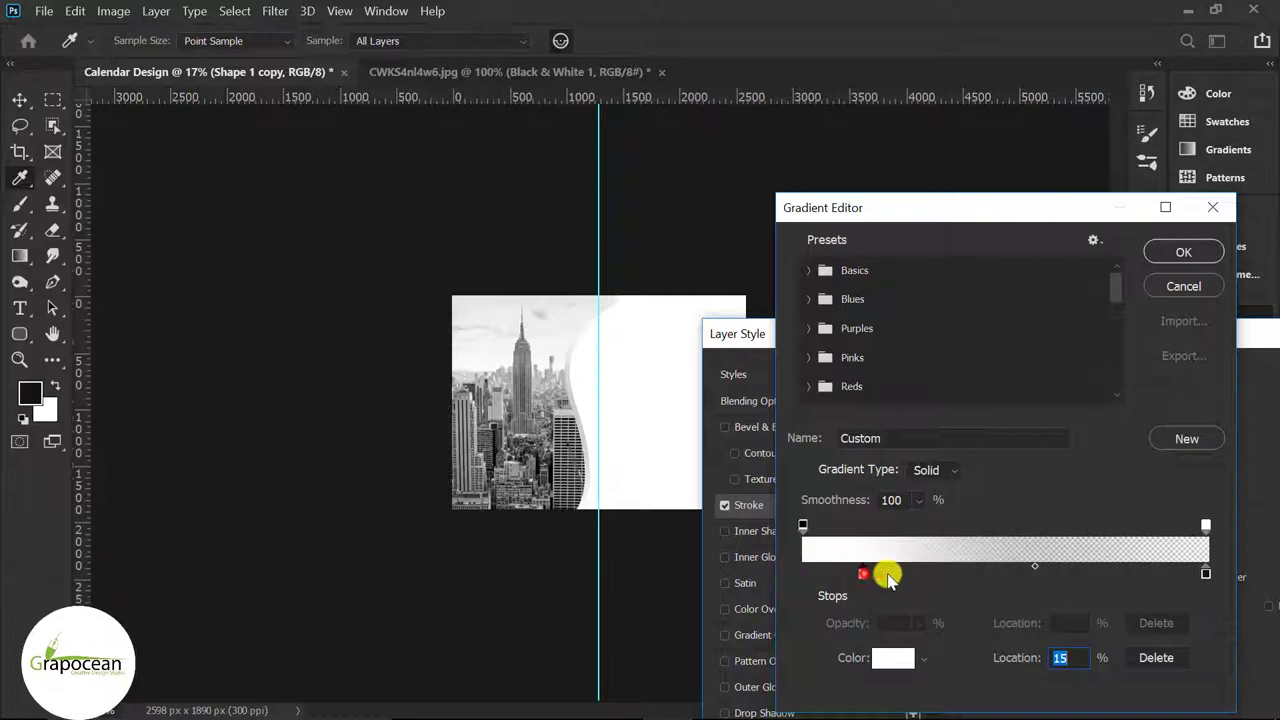
pyautogui.moveTo(810, 527); pyautogui.dragTo(826, 524)
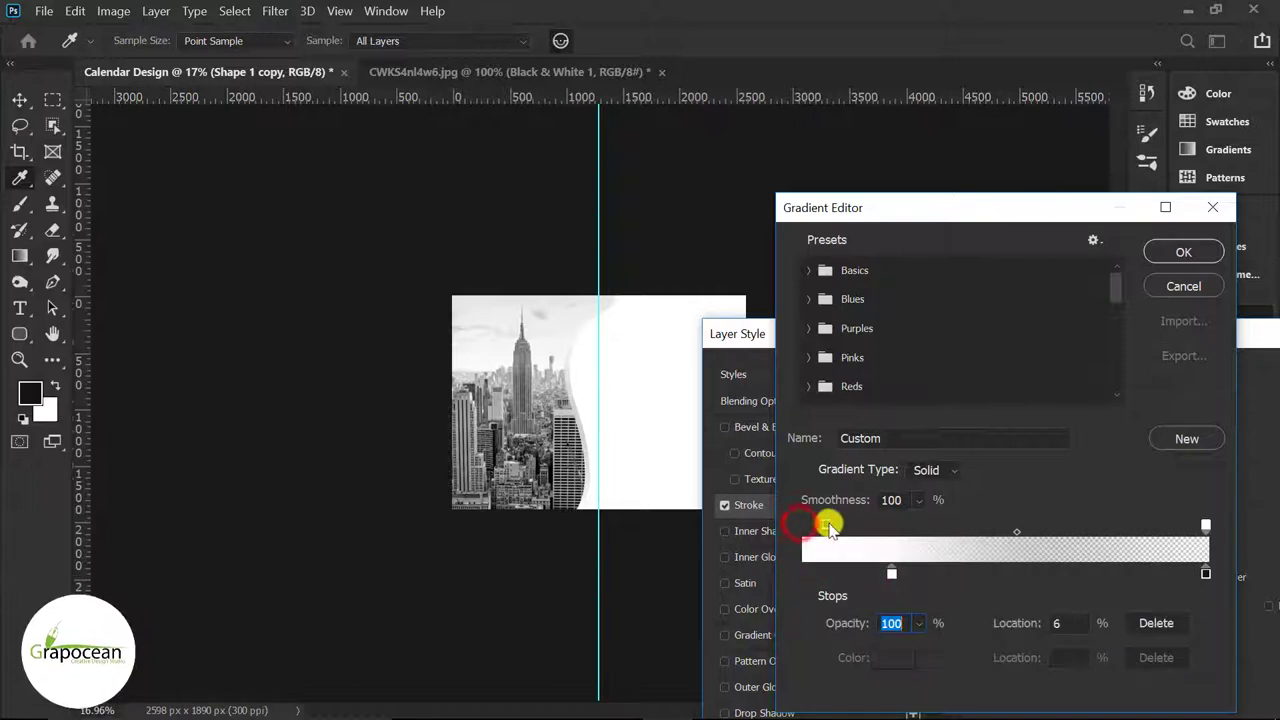
pyautogui.click(1183, 252)
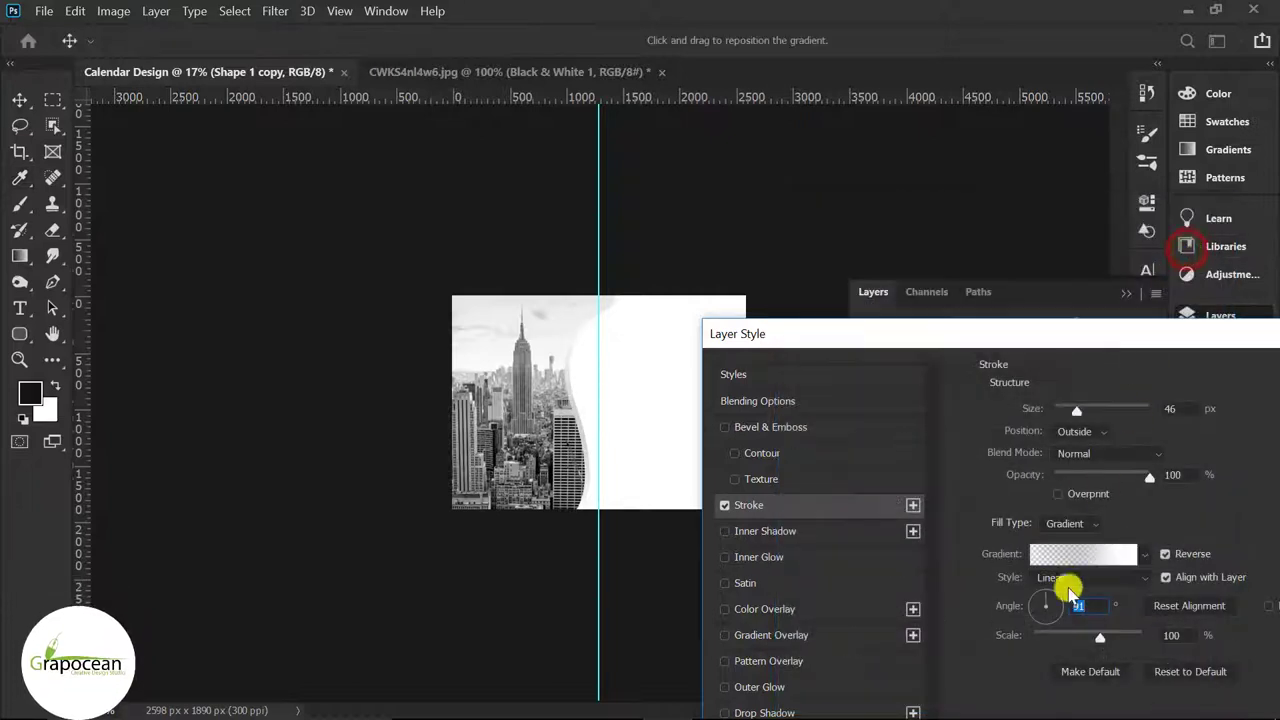
pyautogui.click(793, 712)
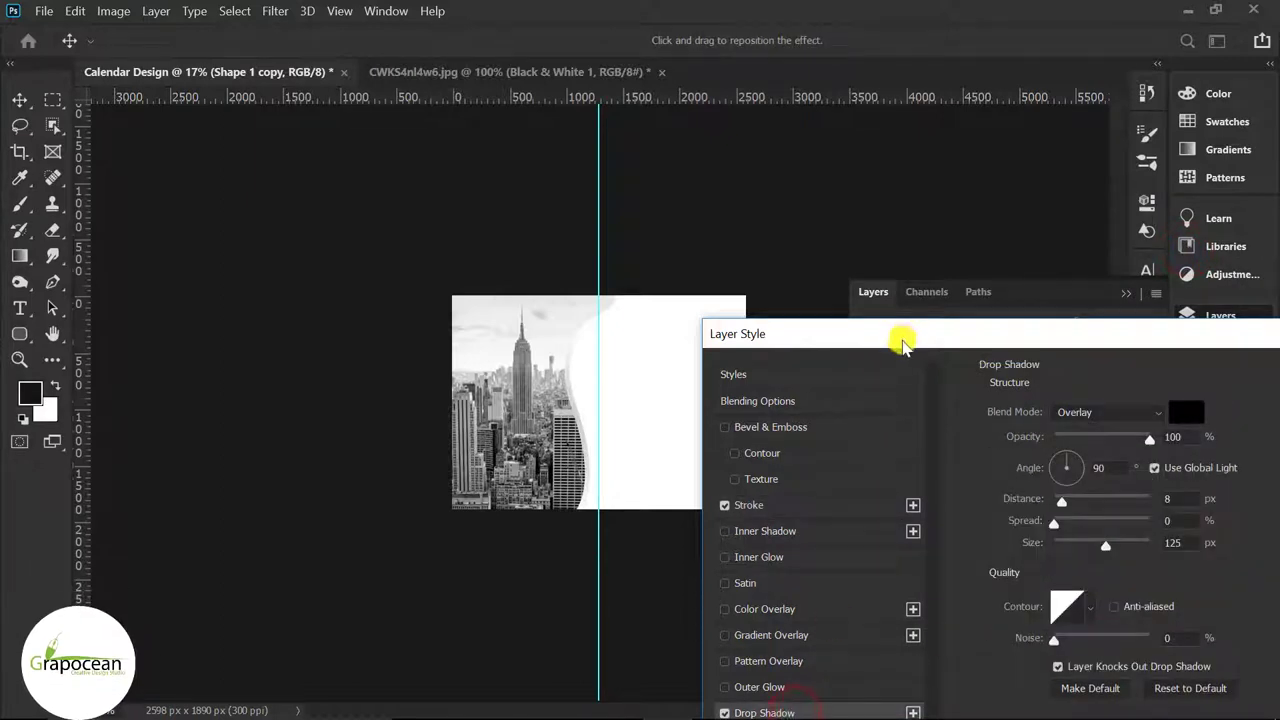
# Set the drop shadow spread to 0%, distance to 0 and blend mode to Normal.
pyautogui.moveTo(903, 343); pyautogui.dragTo(925, 246)
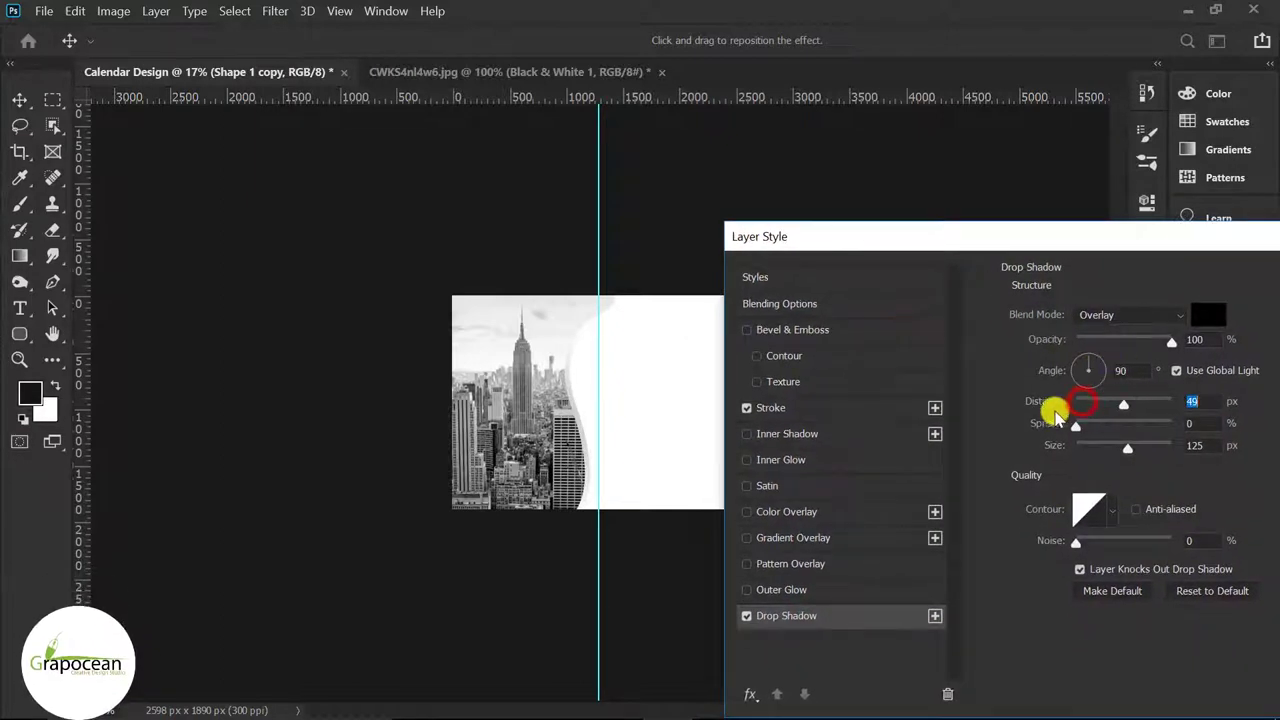
pyautogui.write('10')
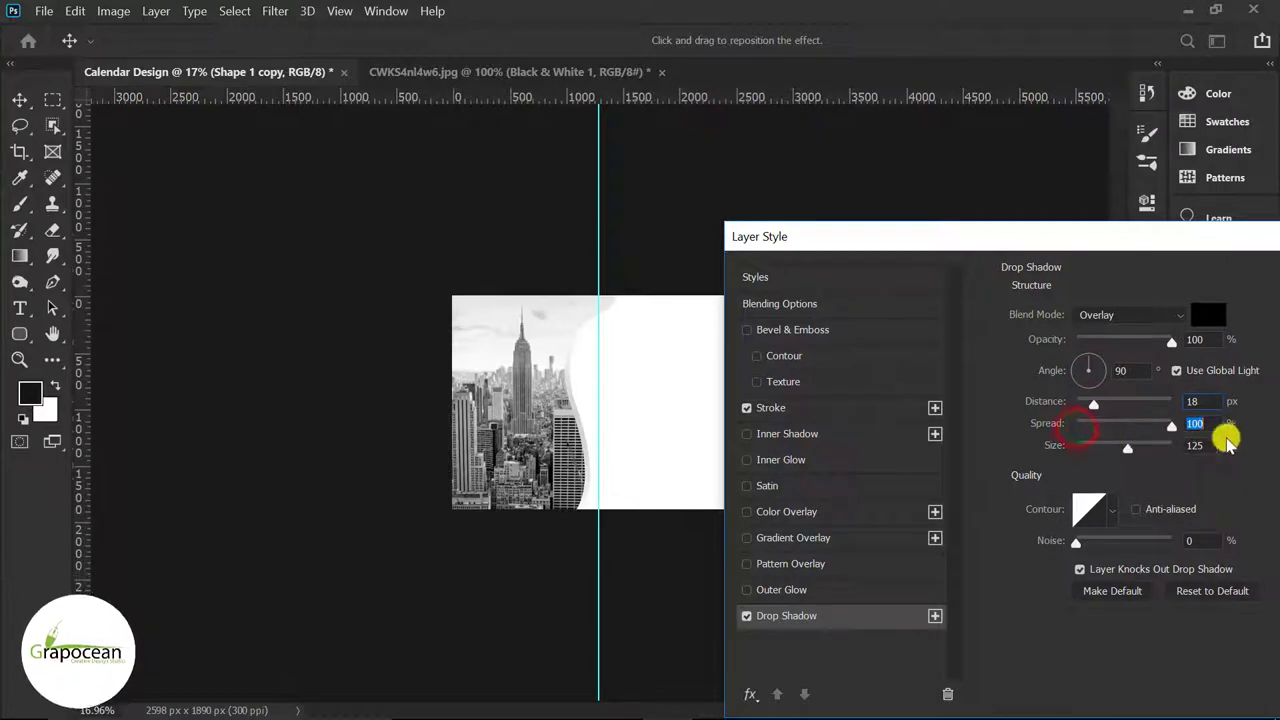
pyautogui.moveTo(1127, 446); pyautogui.dragTo(1203, 452)
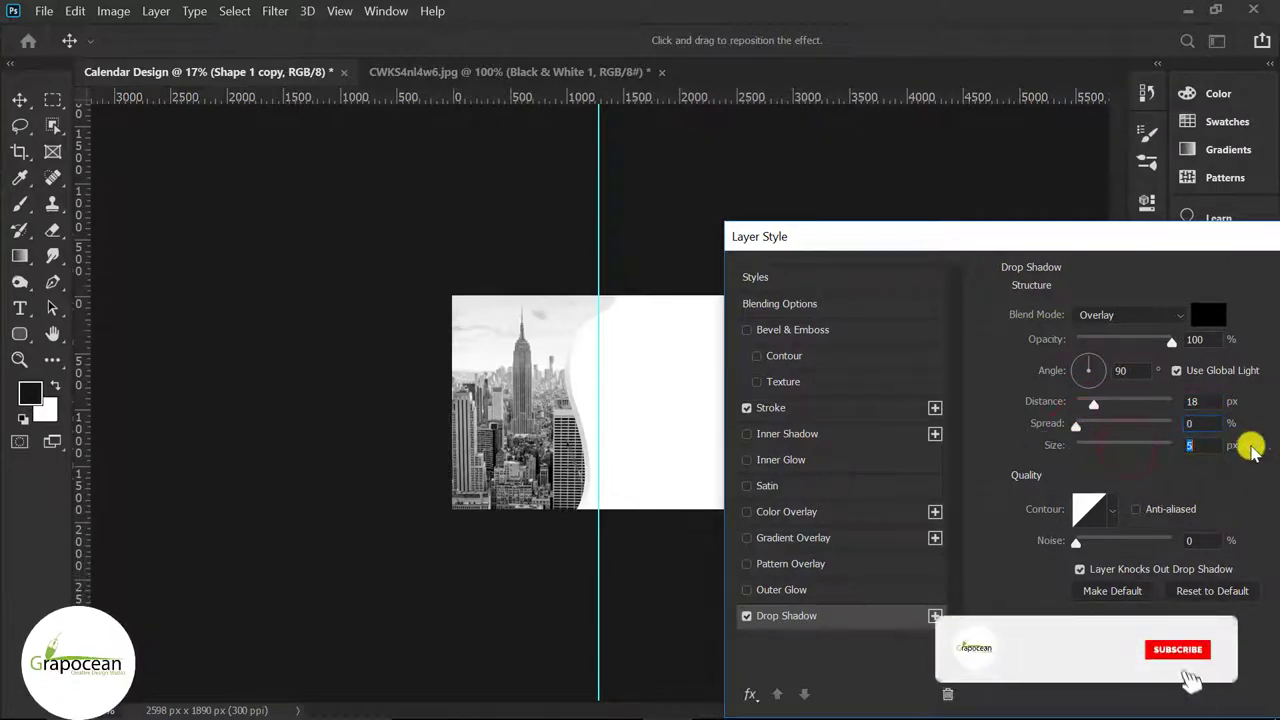
pyautogui.moveTo(1076, 543); pyautogui.dragTo(1198, 548)
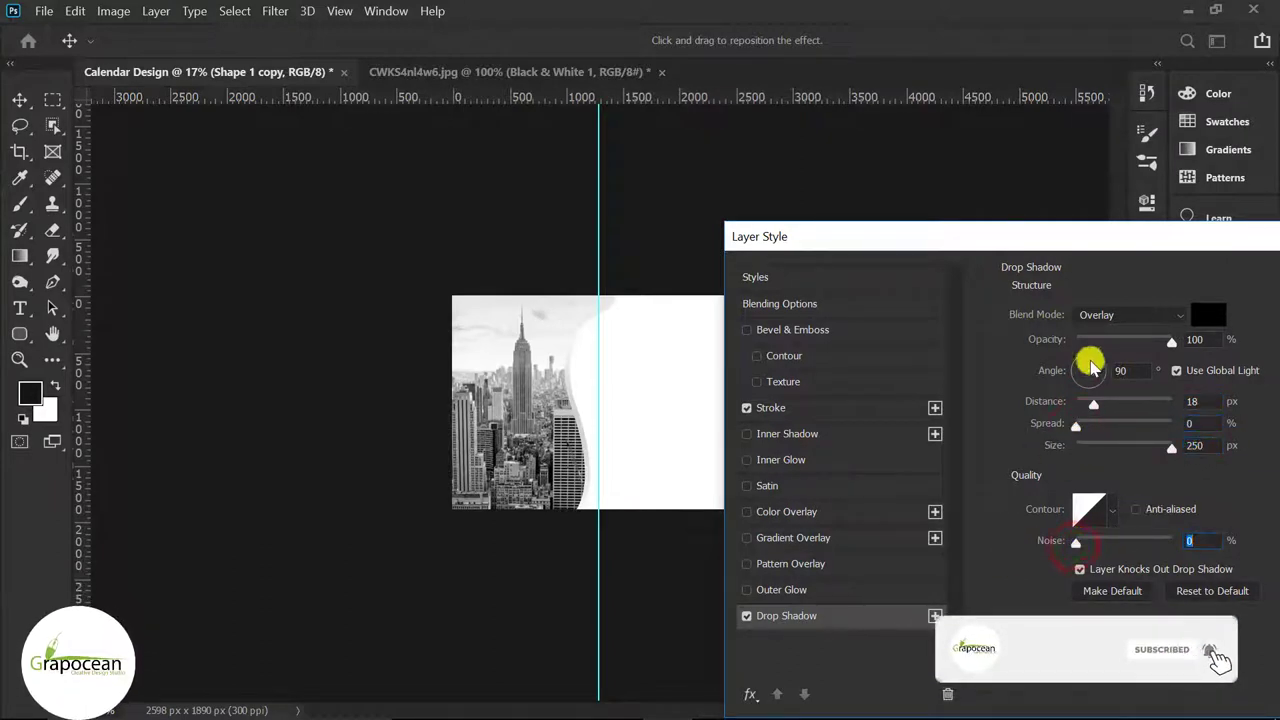
pyautogui.moveTo(1093, 403)
pyautogui.mouseDown()
pyautogui.moveTo(1037, 410)
pyautogui.moveTo(1176, 449)
pyautogui.mouseUp()
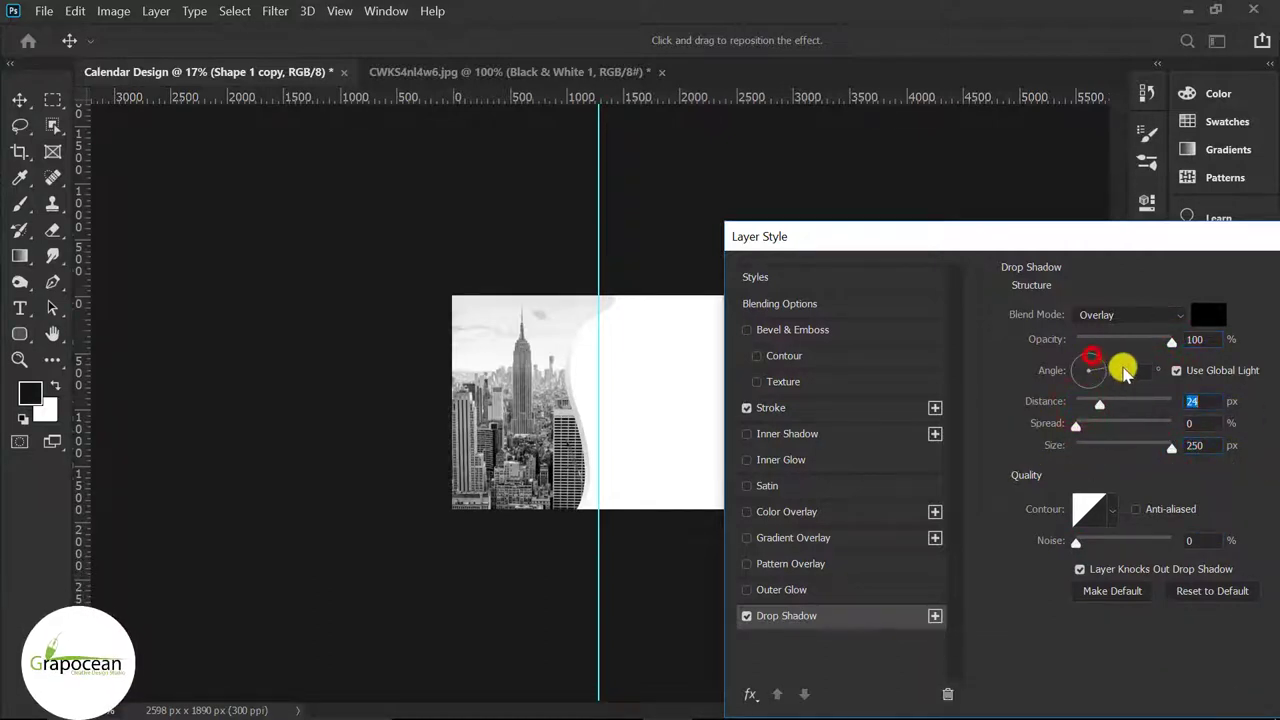
pyautogui.click(1168, 316)
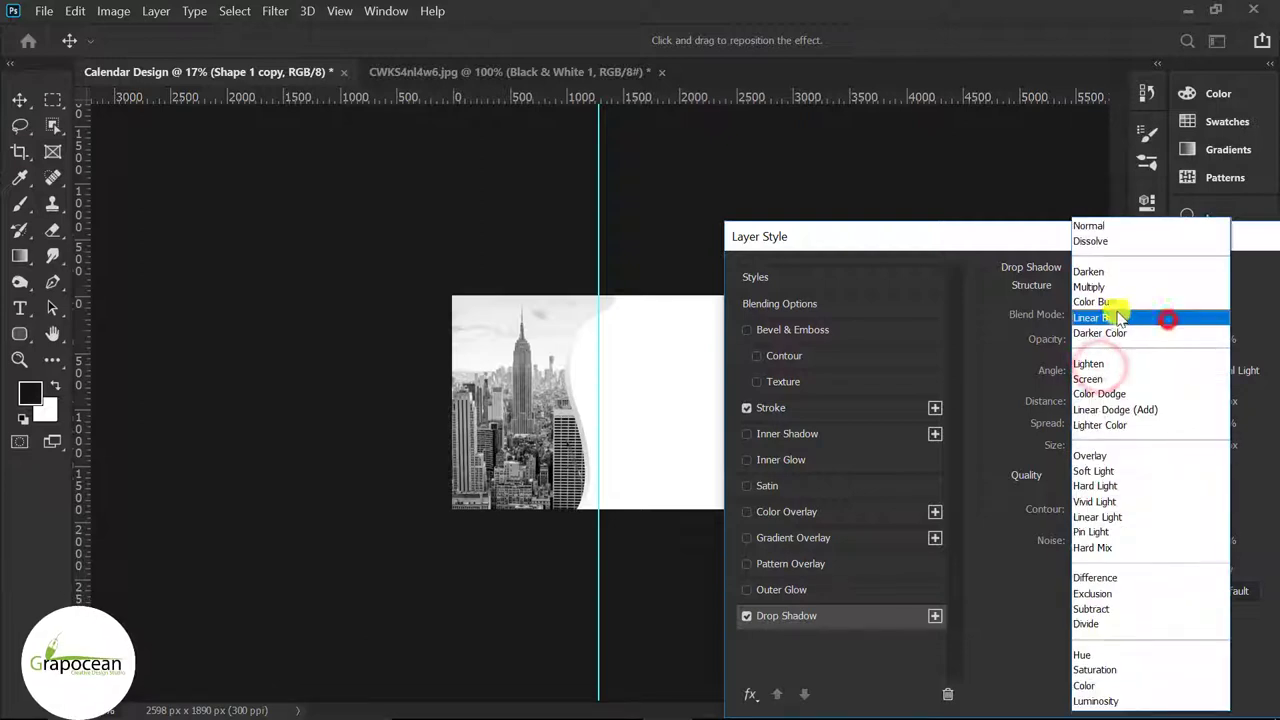
pyautogui.click(1100, 225)
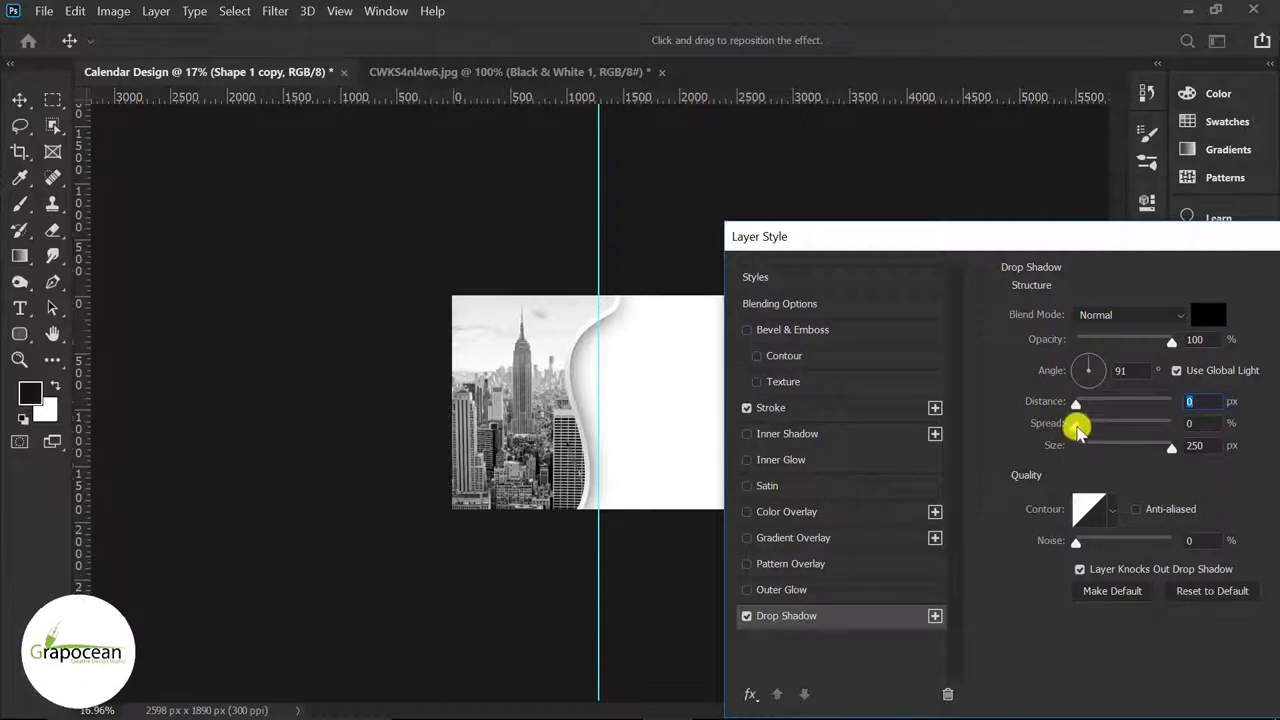
# Set the drop shadow size to 81 px and its angle to -138°.
pyautogui.moveTo(1076, 403); pyautogui.dragTo(1143, 415)
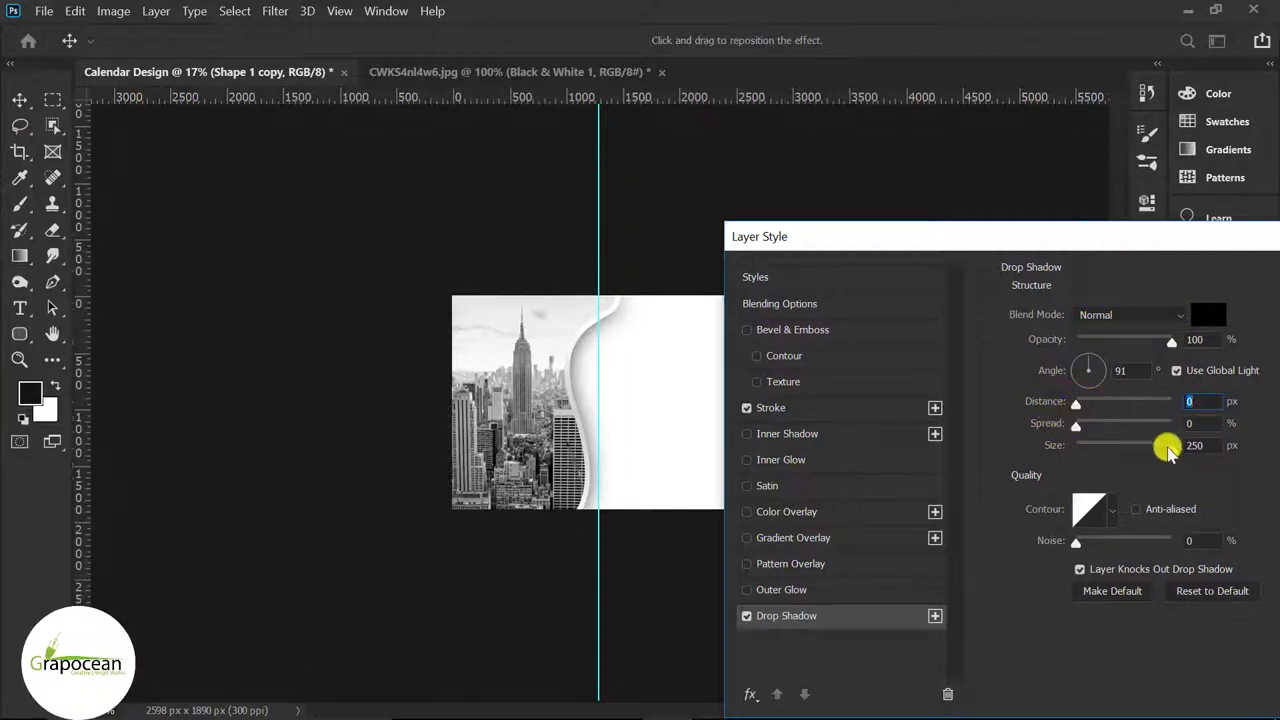
pyautogui.moveTo(1167, 448); pyautogui.dragTo(1115, 455)
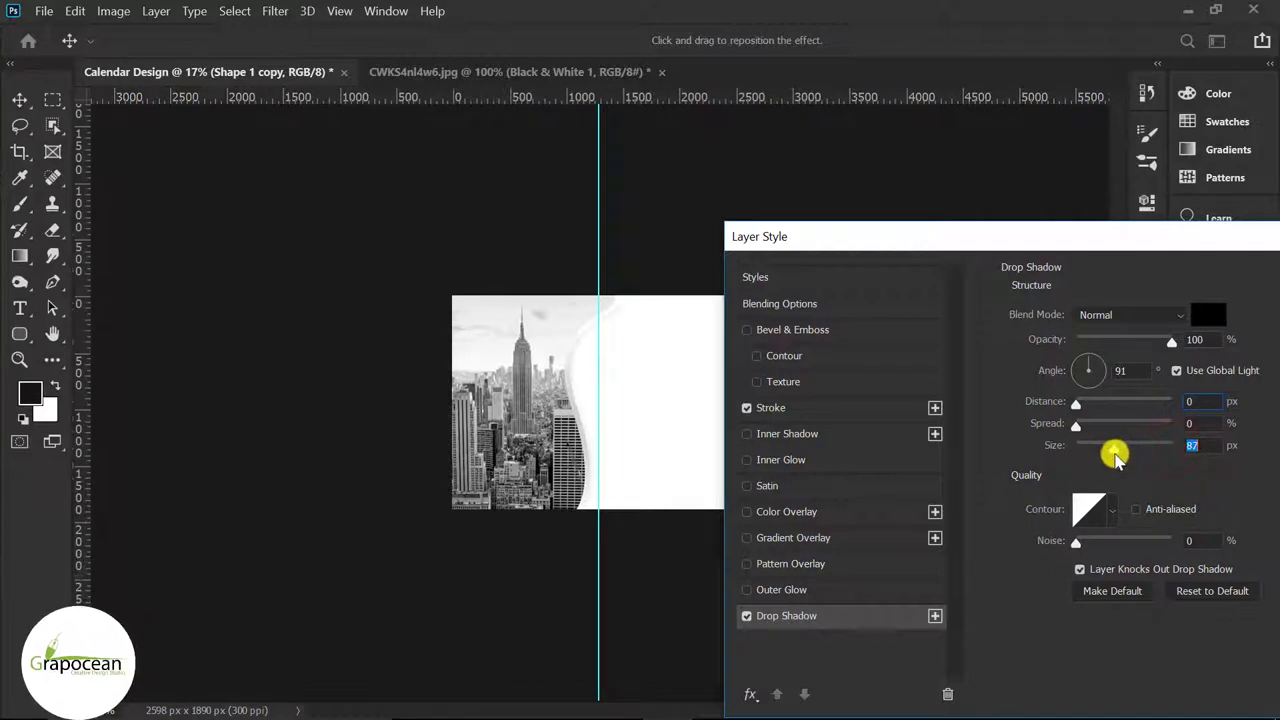
pyautogui.moveTo(1090, 370); pyautogui.dragTo(1110, 371)
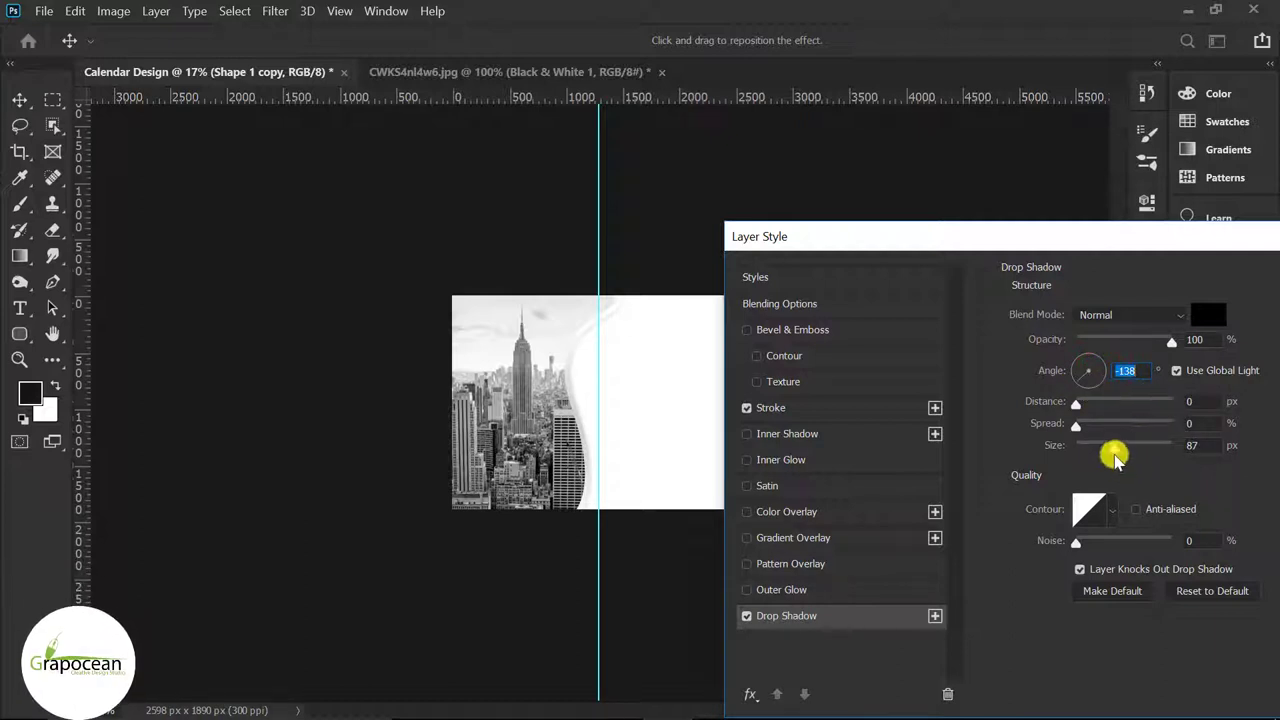
pyautogui.moveTo(1113, 449); pyautogui.dragTo(1113, 443)
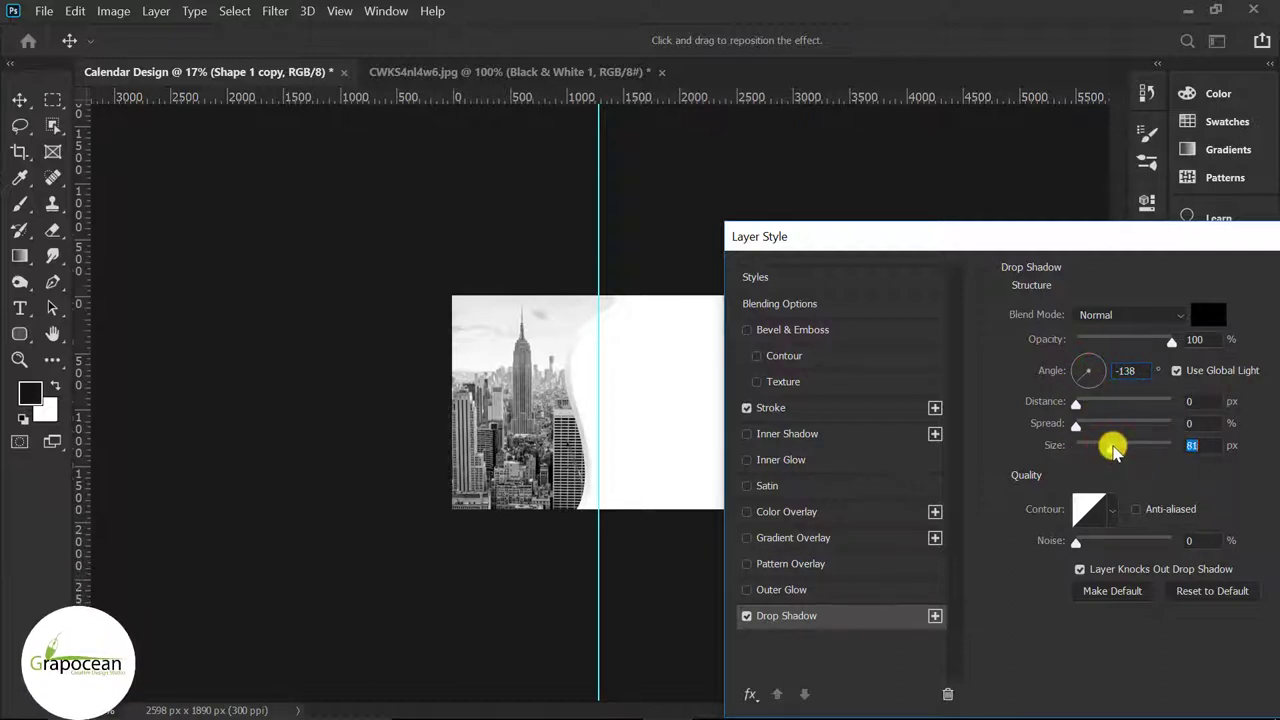
pyautogui.moveTo(1078, 403)
pyautogui.mouseDown()
pyautogui.moveTo(1090, 410)
pyautogui.moveTo(1078, 404)
pyautogui.mouseUp()
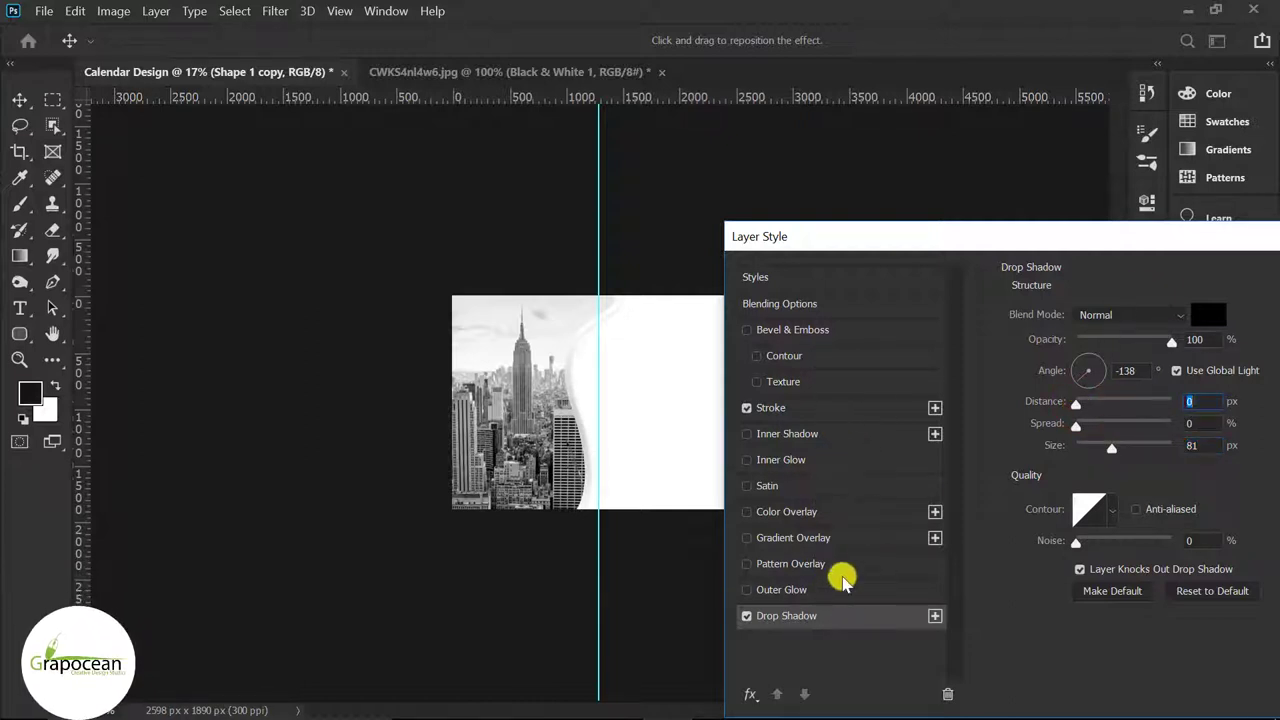
pyautogui.click(823, 407)
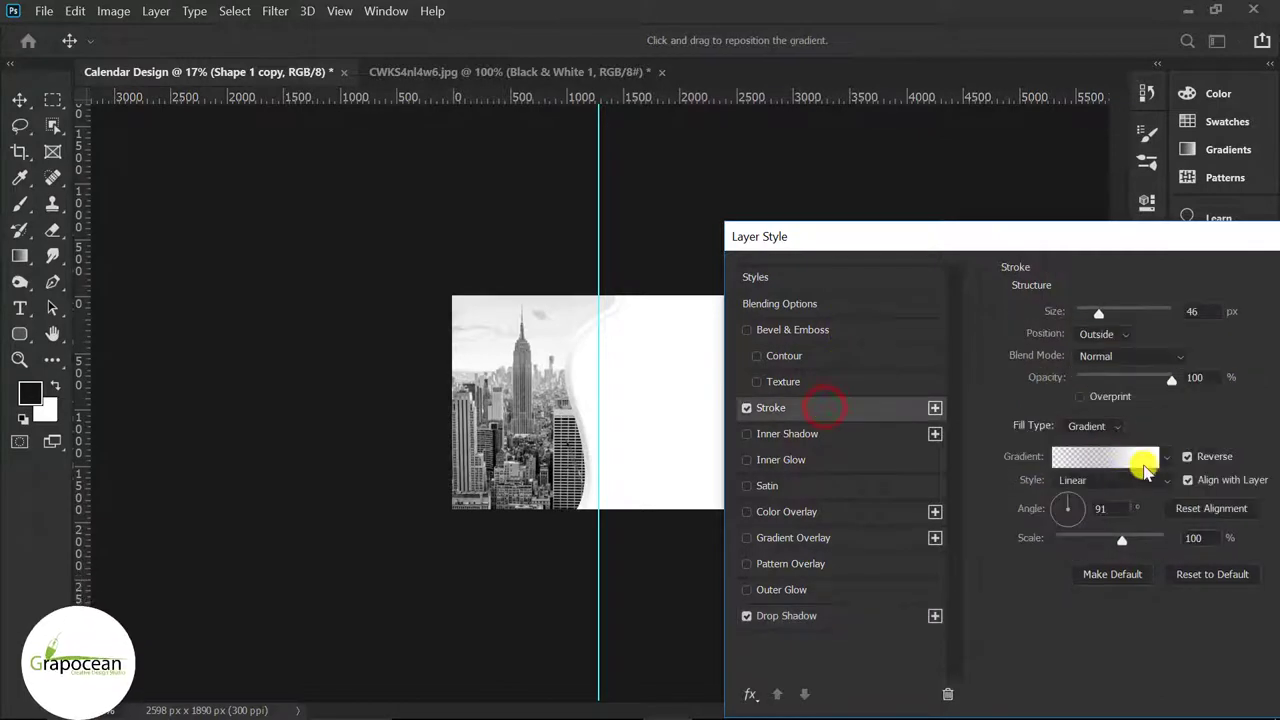
# Drop the right stop from the stroke gradient and apply the Stroke and Drop Shadow style.
pyautogui.click(1067, 458)
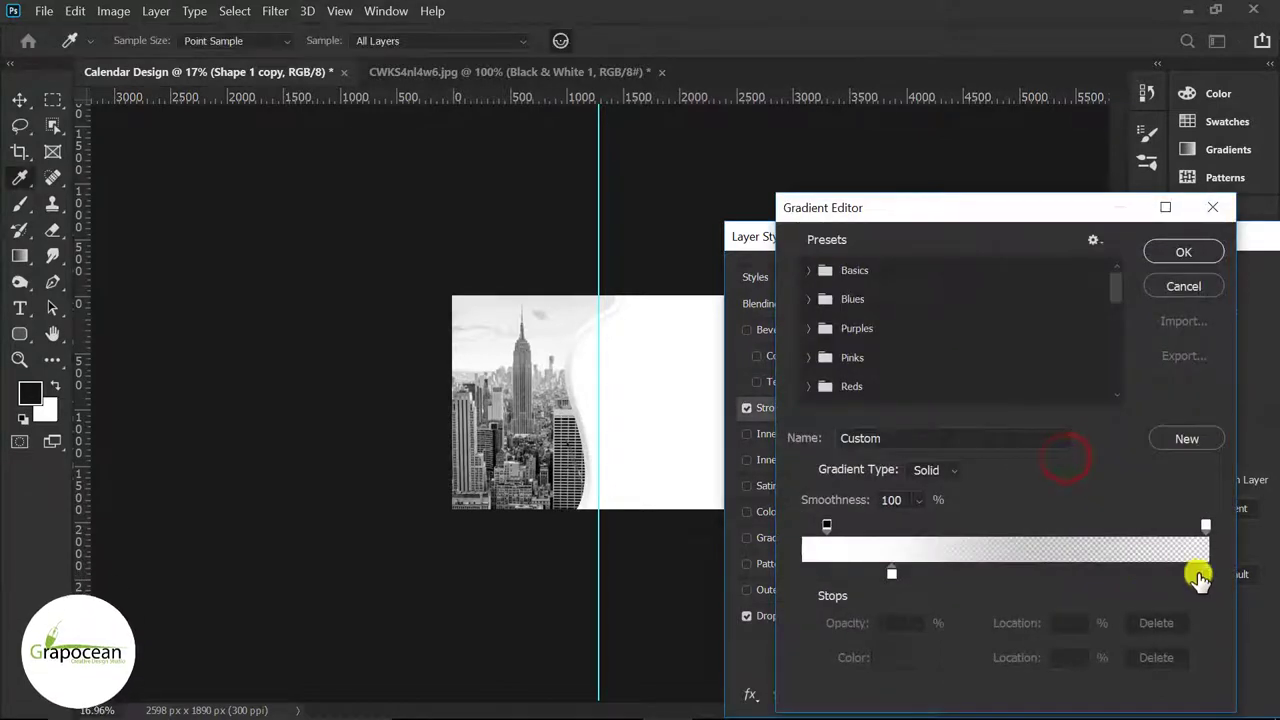
pyautogui.moveTo(1206, 573); pyautogui.dragTo(1197, 648)
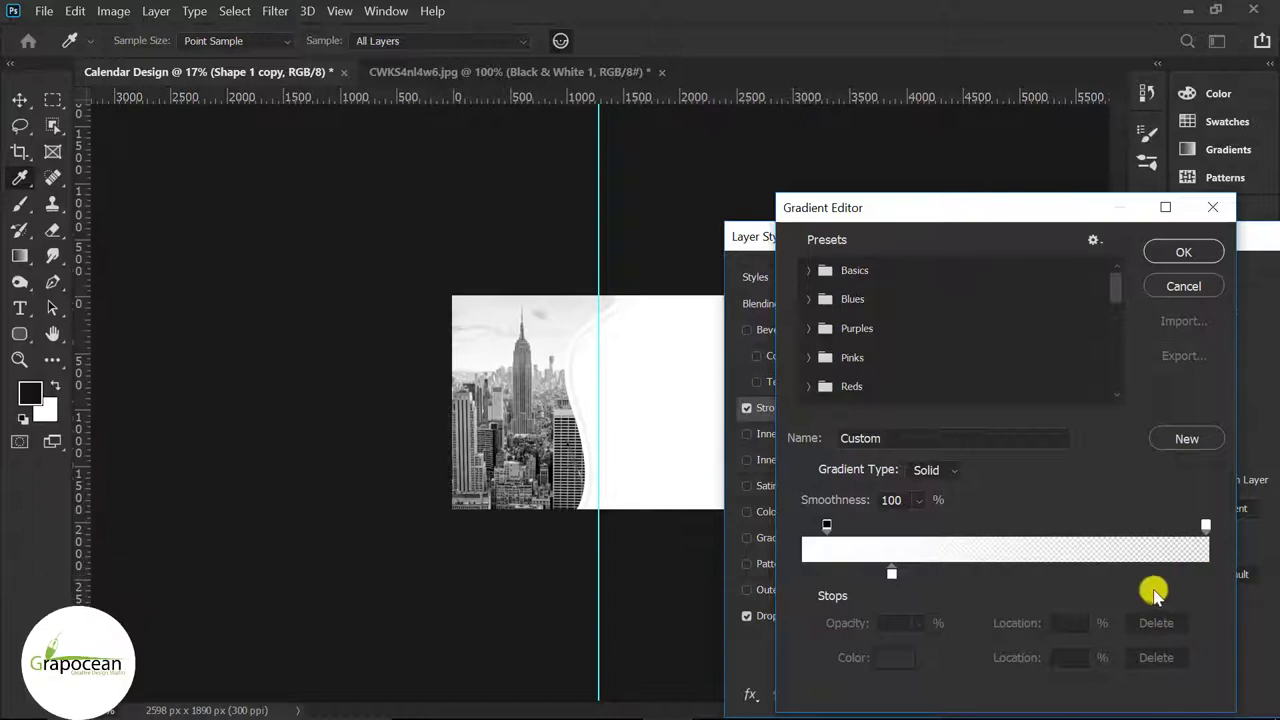
pyautogui.click(1186, 249)
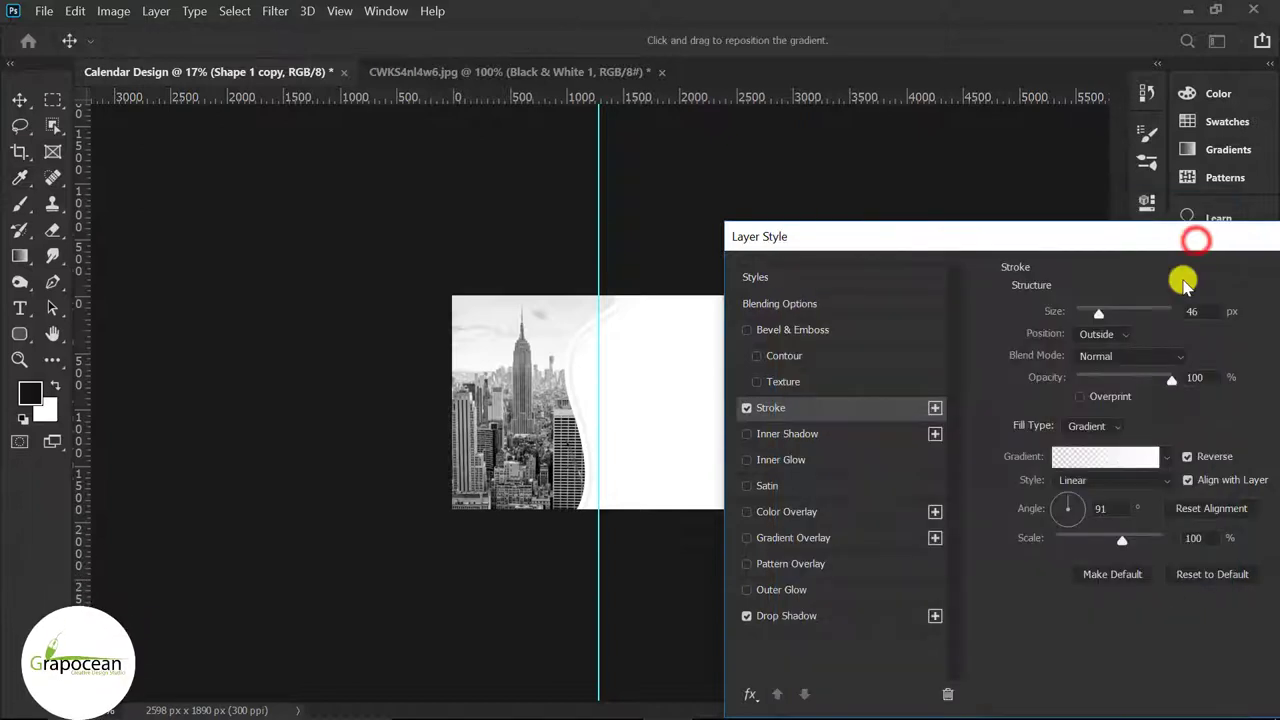
pyautogui.moveTo(1183, 247)
pyautogui.mouseDown()
pyautogui.moveTo(1014, 291)
pyautogui.moveTo(959, 345)
pyautogui.mouseUp()
pyautogui.click(1211, 380)
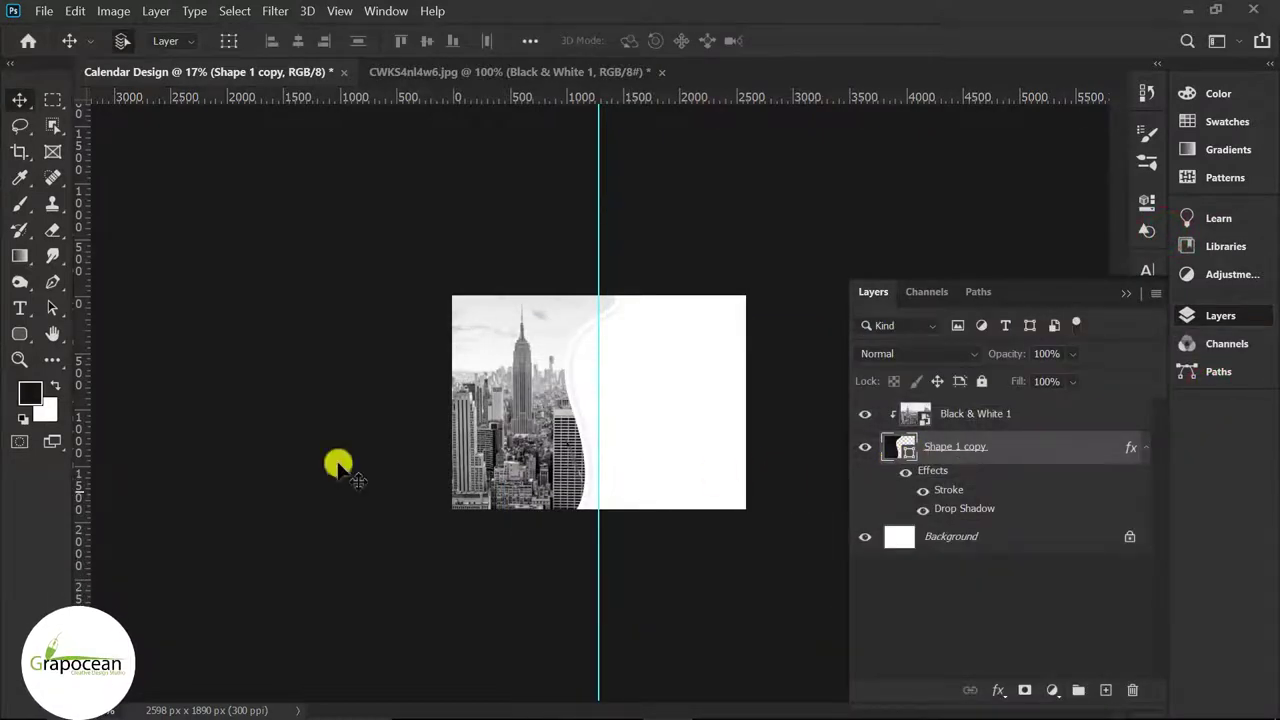
# Pen-draw a thin curved sliver hugging the lower edge of the photo curve.
pyautogui.click(53, 282)
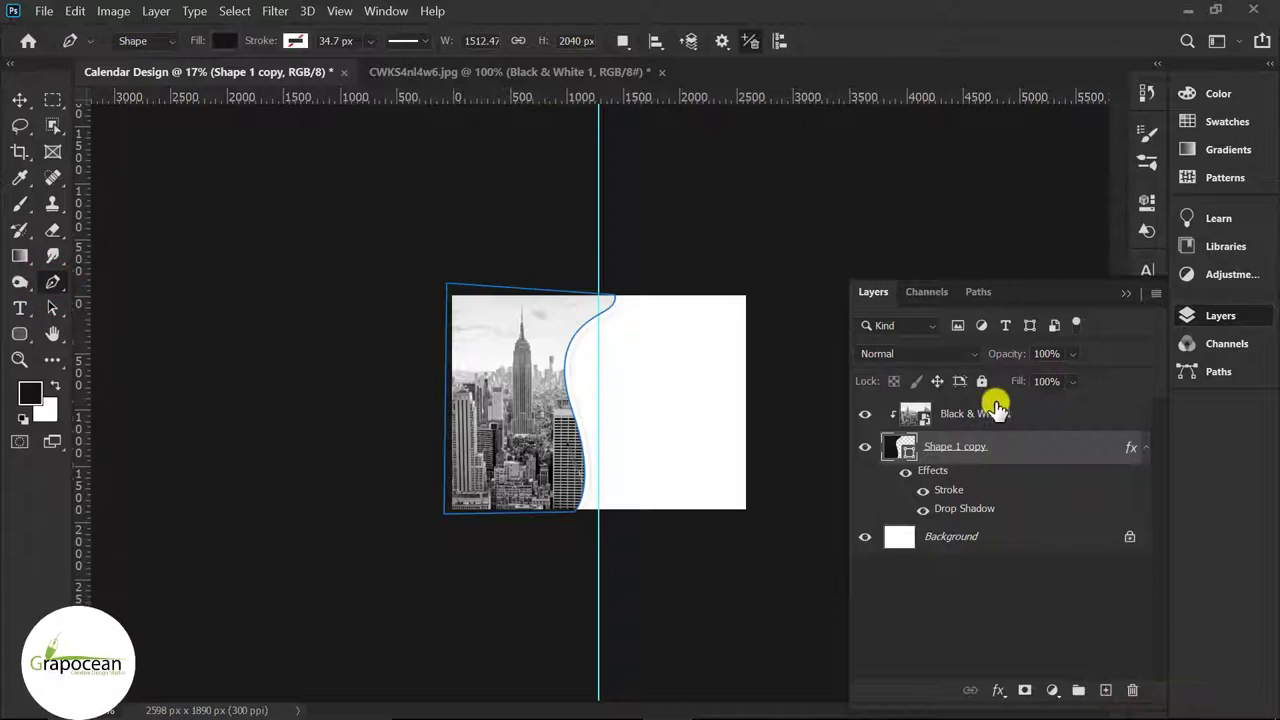
pyautogui.click(997, 406)
pyautogui.click(1106, 690)
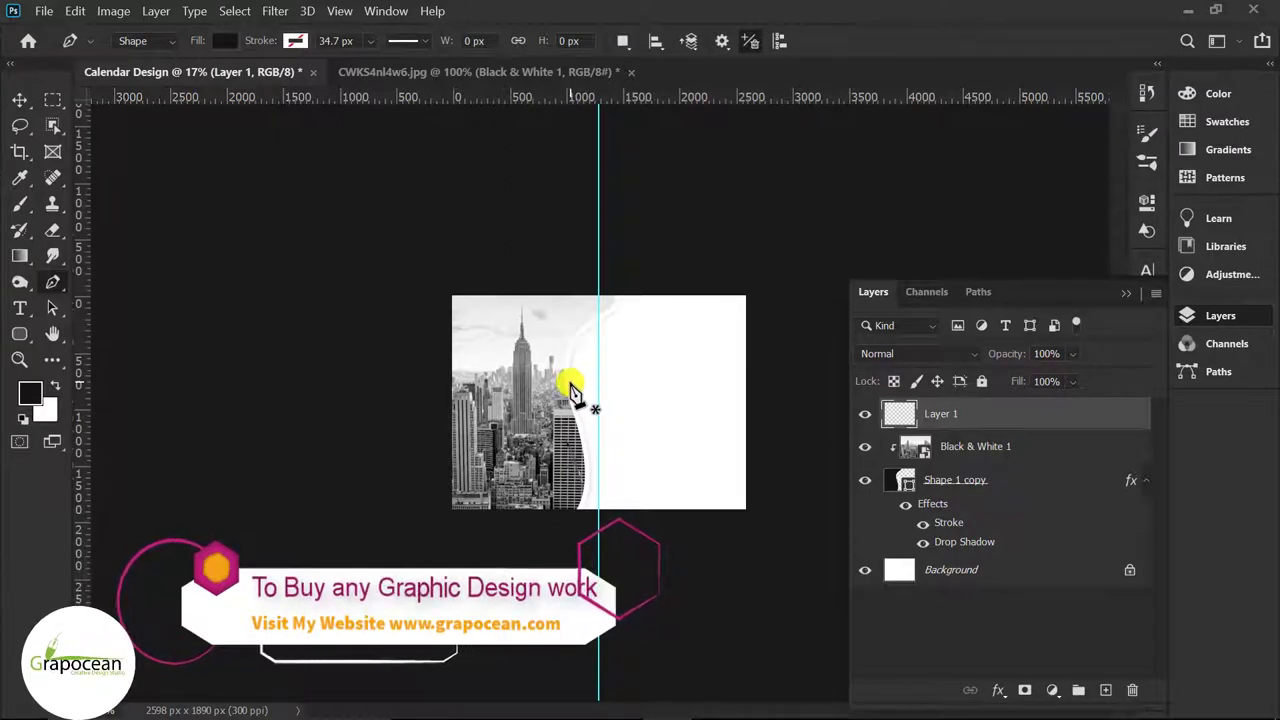
pyautogui.press('v')
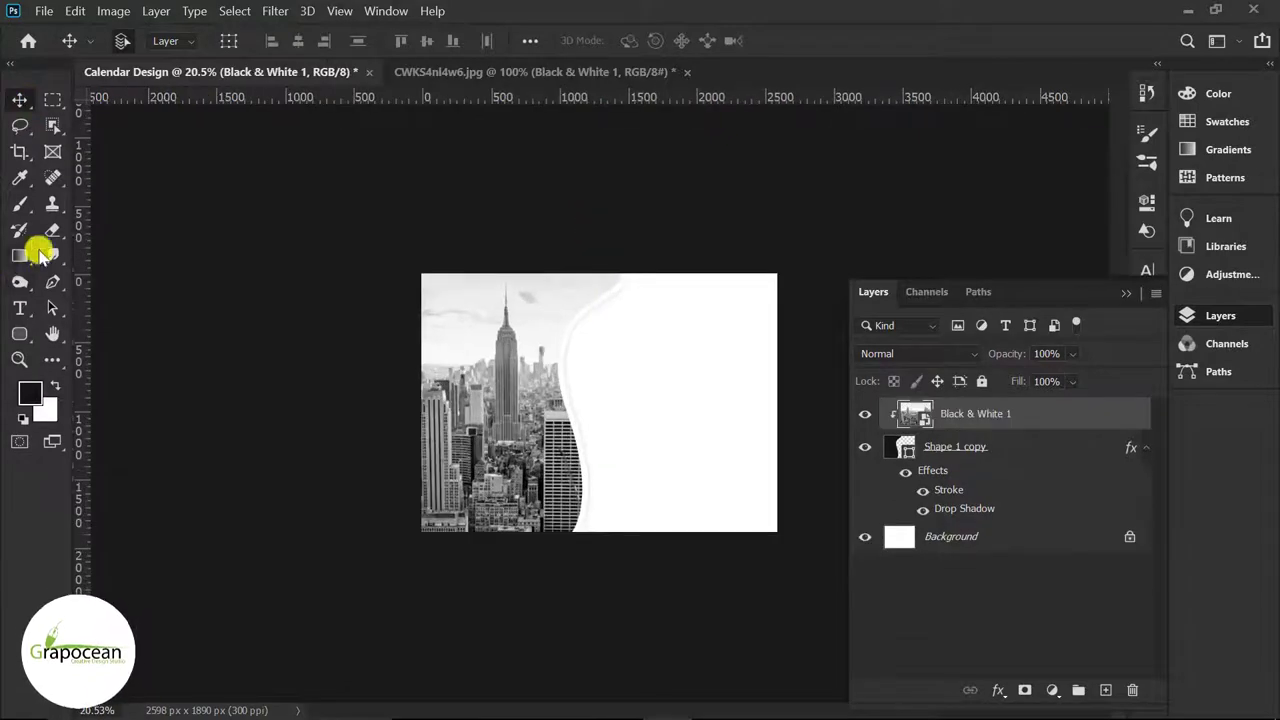
pyautogui.click(53, 282)
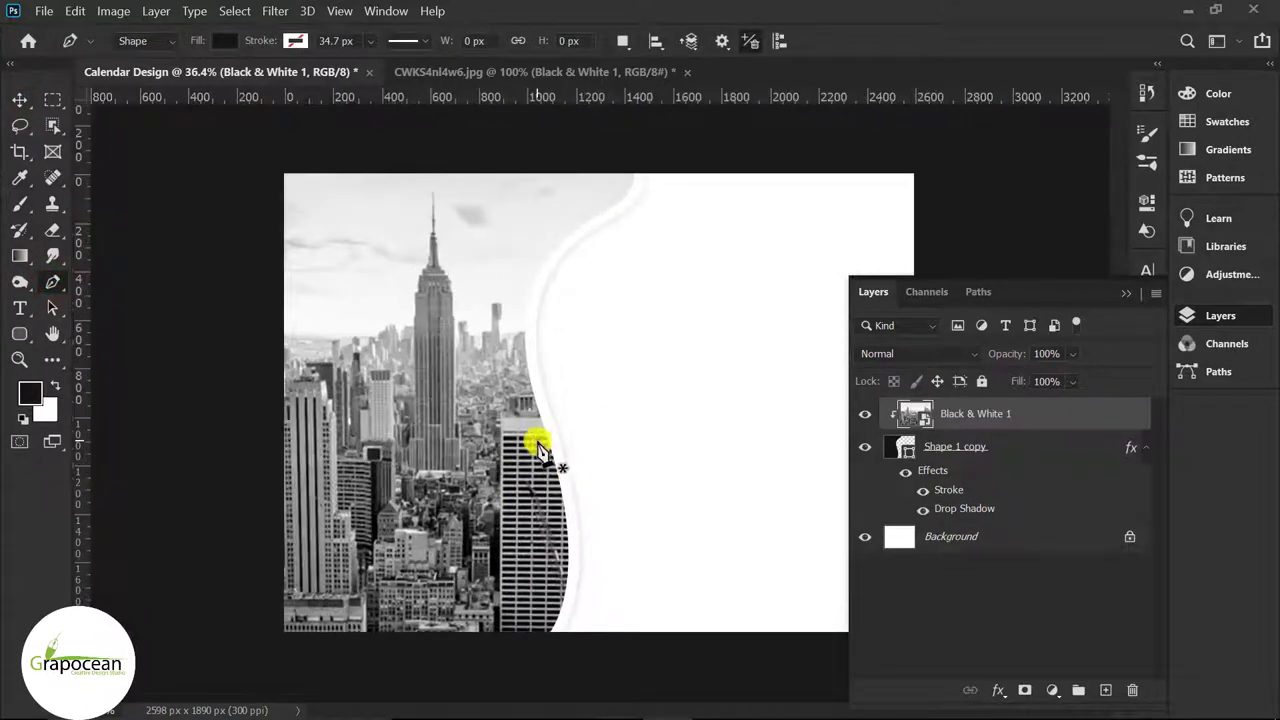
pyautogui.click(538, 443)
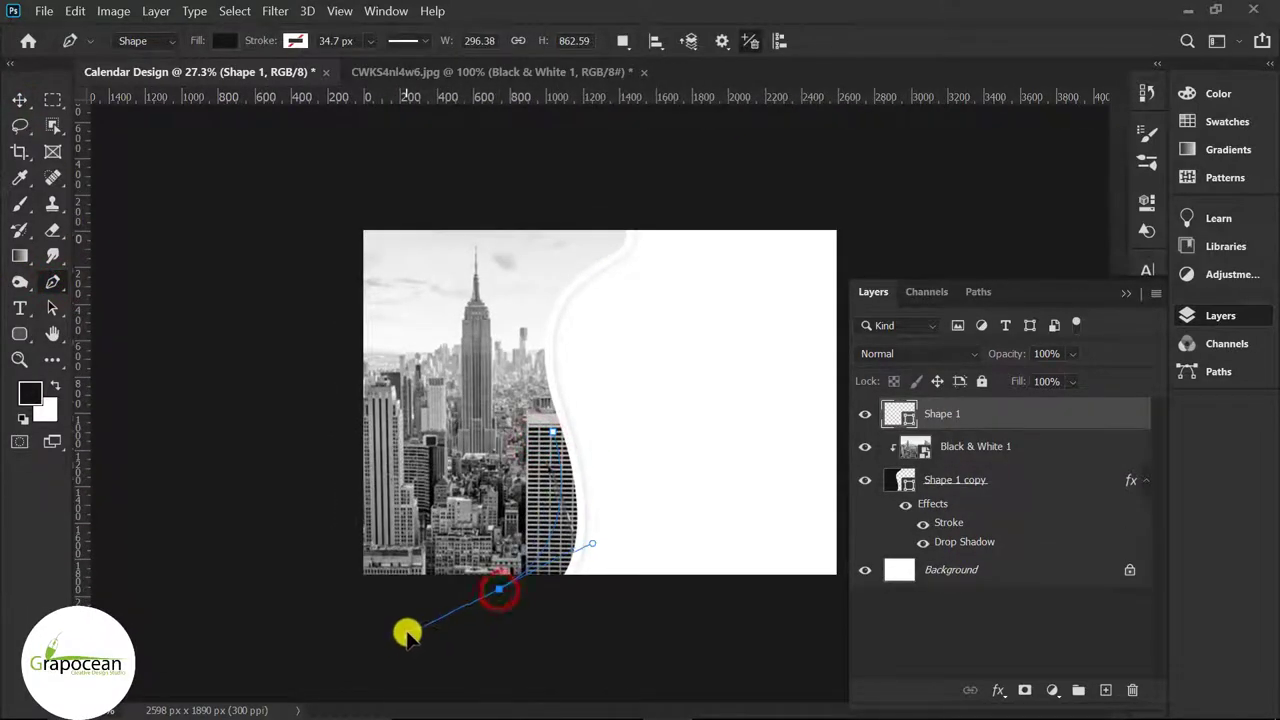
pyautogui.moveTo(423, 633); pyautogui.dragTo(500, 597)
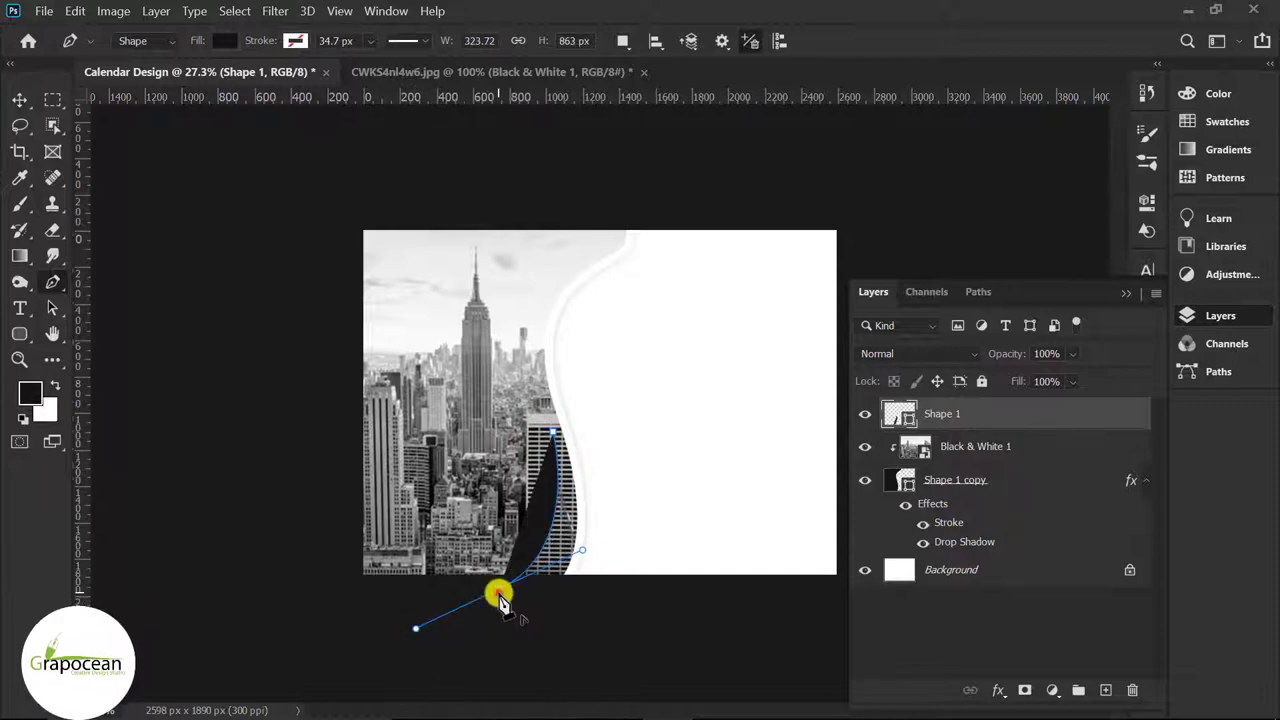
pyautogui.moveTo(555, 435); pyautogui.dragTo(567, 470)
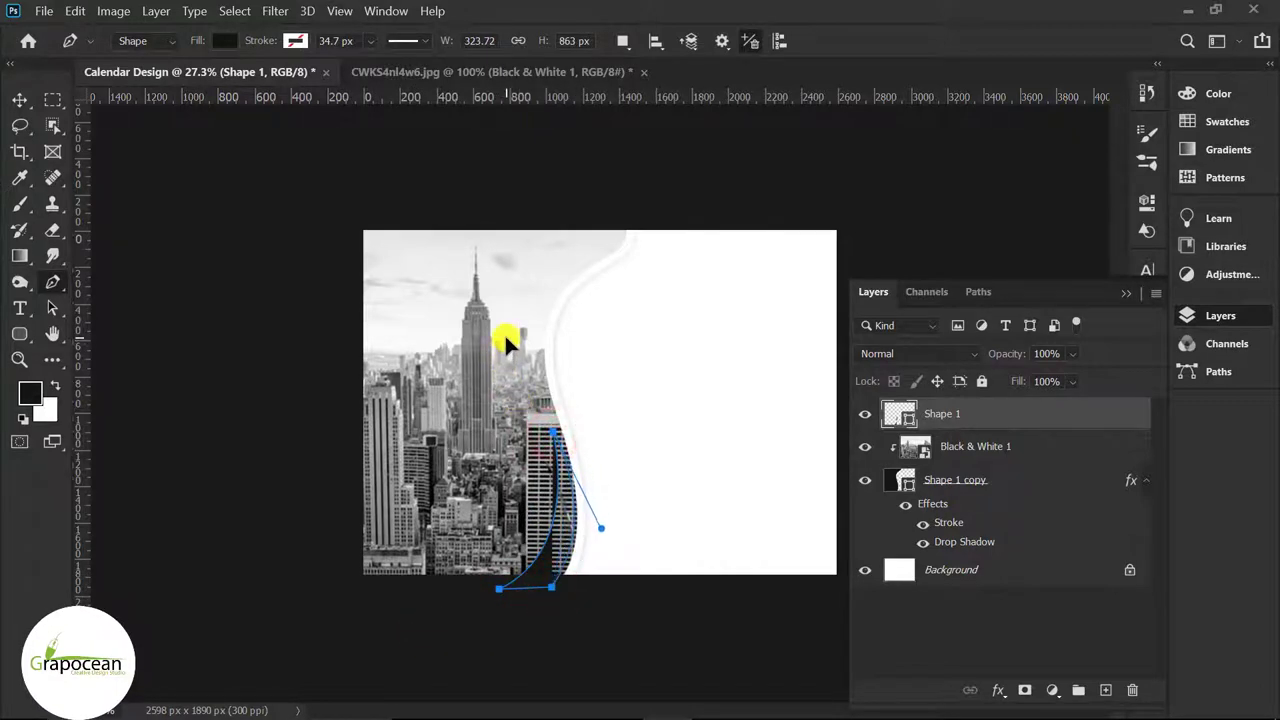
pyautogui.press('Return')
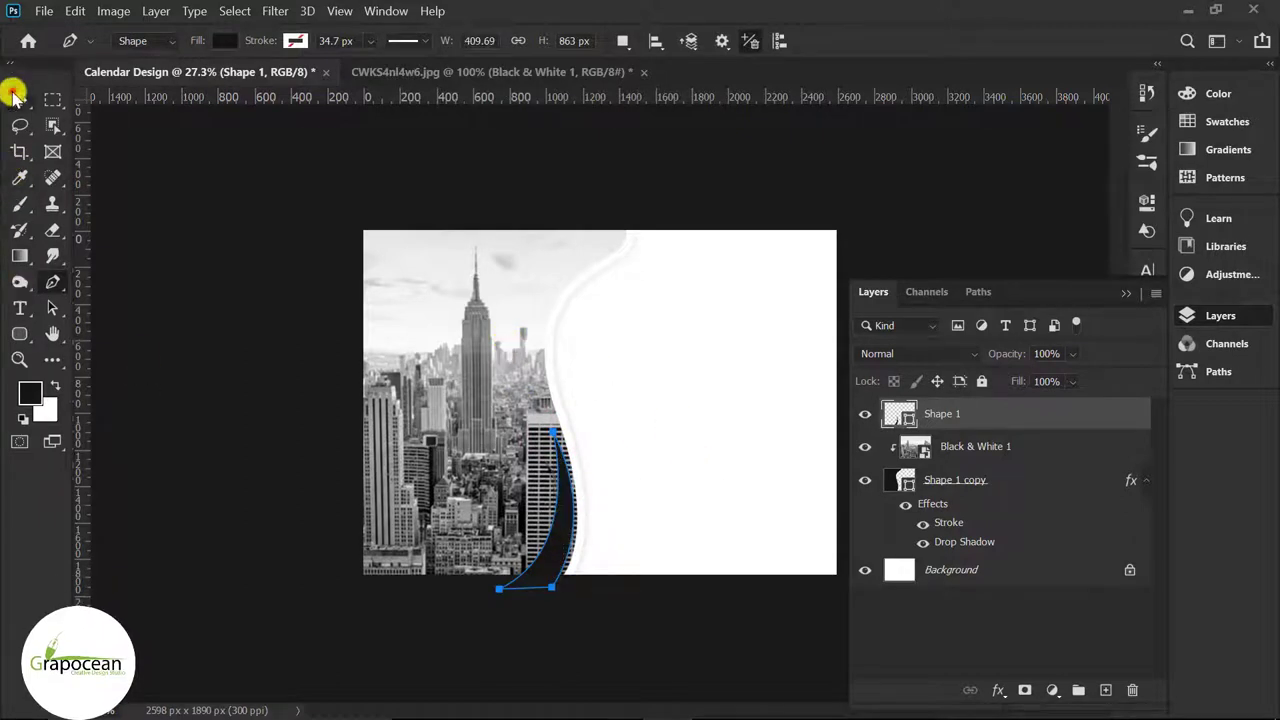
# Fill the new Shape 1 sliver with bright blue 00baff.
pyautogui.click(19, 99)
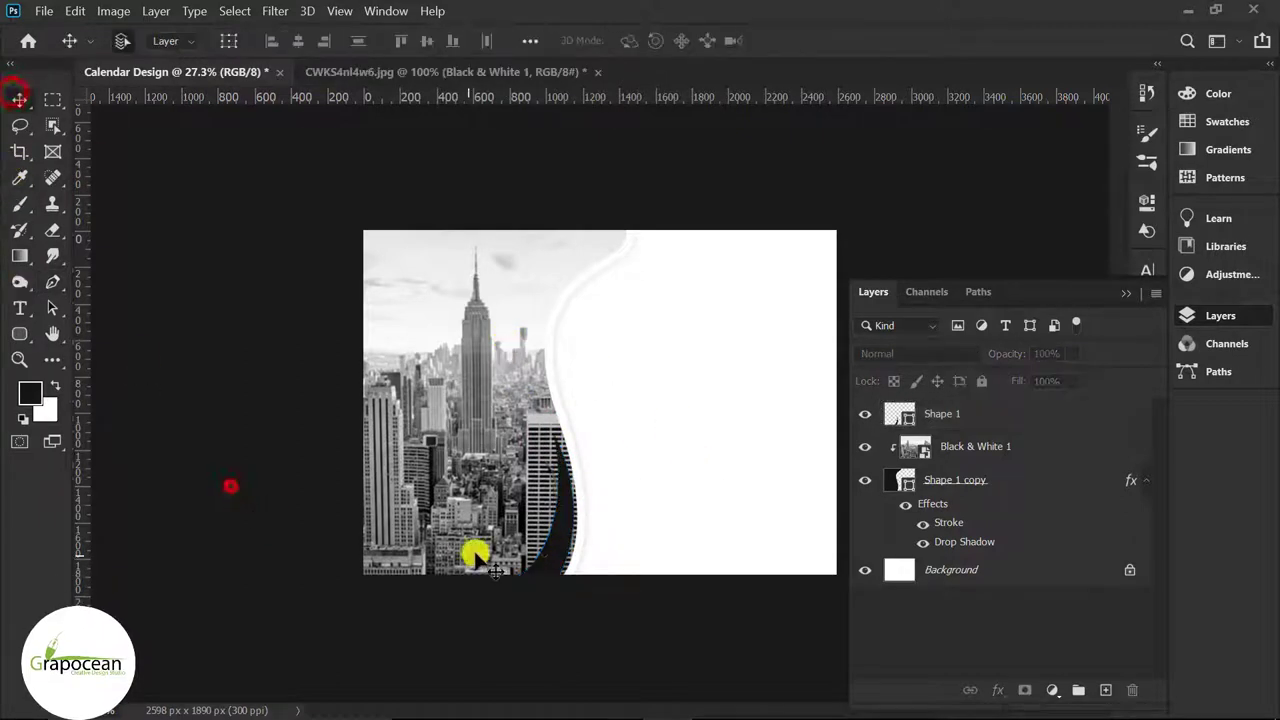
pyautogui.doubleClick(897, 416)
pyautogui.moveTo(637, 391)
pyautogui.mouseDown()
pyautogui.moveTo(677, 354)
pyautogui.moveTo(1070, 322)
pyautogui.mouseUp()
pyautogui.moveTo(1008, 445); pyautogui.dragTo(1010, 483)
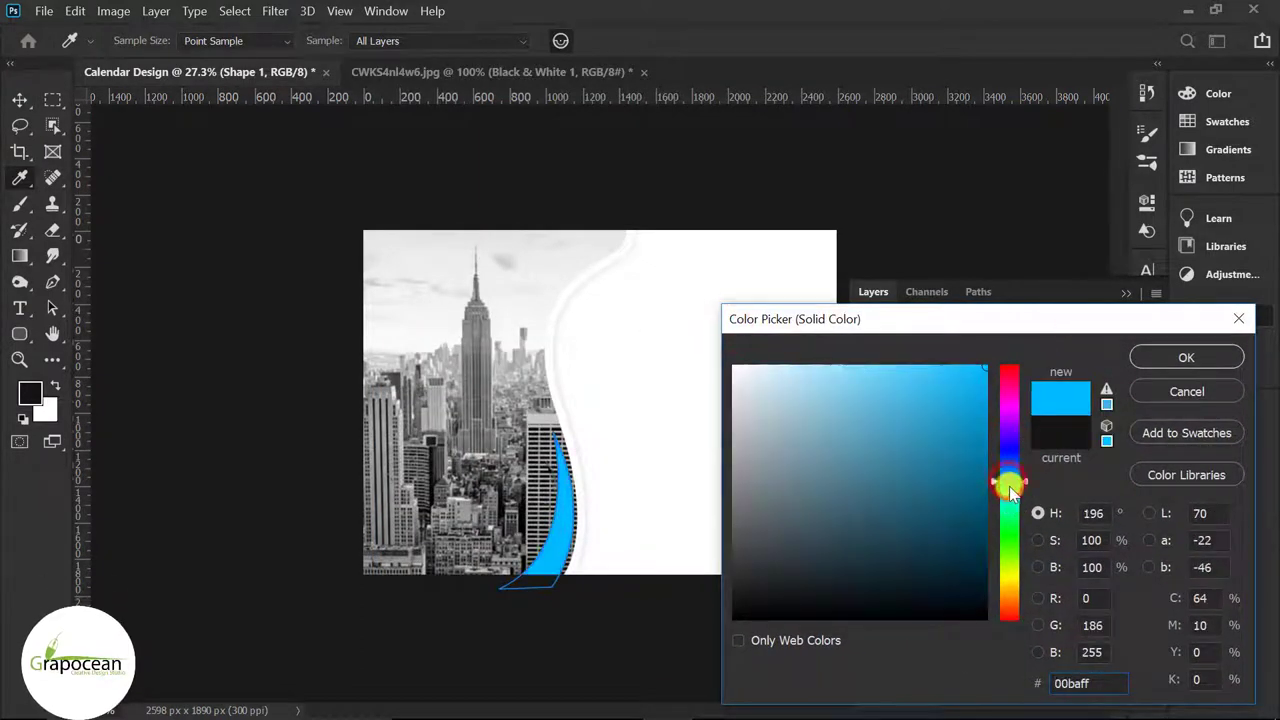
pyautogui.click(1183, 358)
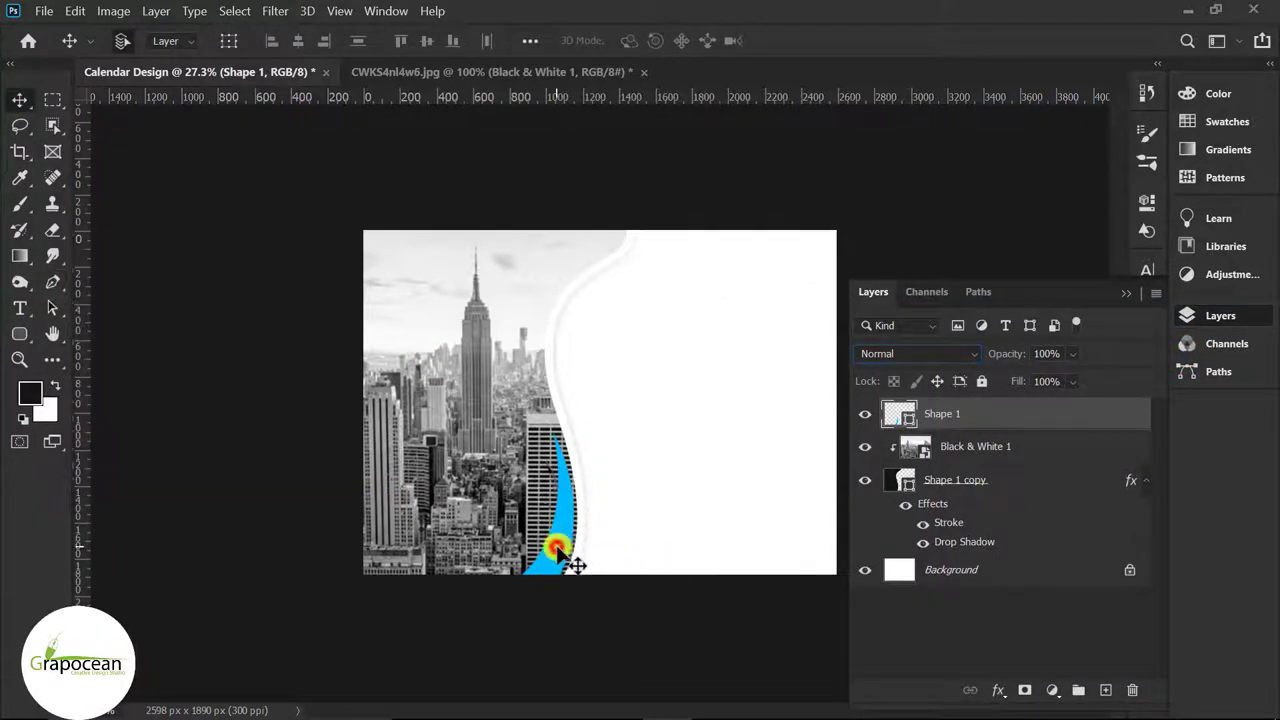
# Duplicate the blue sliver upward and flip the copy vertically along the curve.
pyautogui.moveTo(556, 548)
pyautogui.mouseDown()
pyautogui.moveTo(620, 338)
pyautogui.moveTo(606, 366)
pyautogui.mouseUp()
pyautogui.hotkey('ctrl', 't')
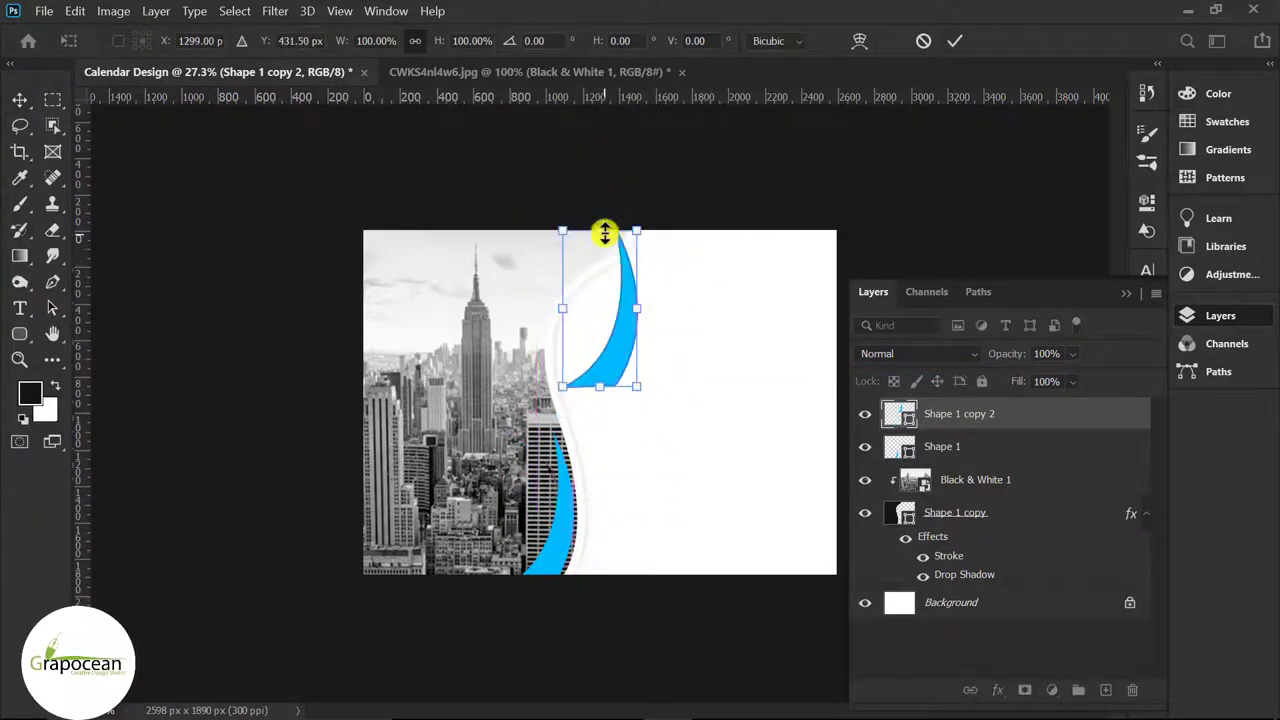
pyautogui.moveTo(605, 233); pyautogui.dragTo(592, 383)
pyautogui.moveTo(591, 274)
pyautogui.mouseDown()
pyautogui.moveTo(588, 312)
pyautogui.moveTo(586, 294)
pyautogui.mouseUp()
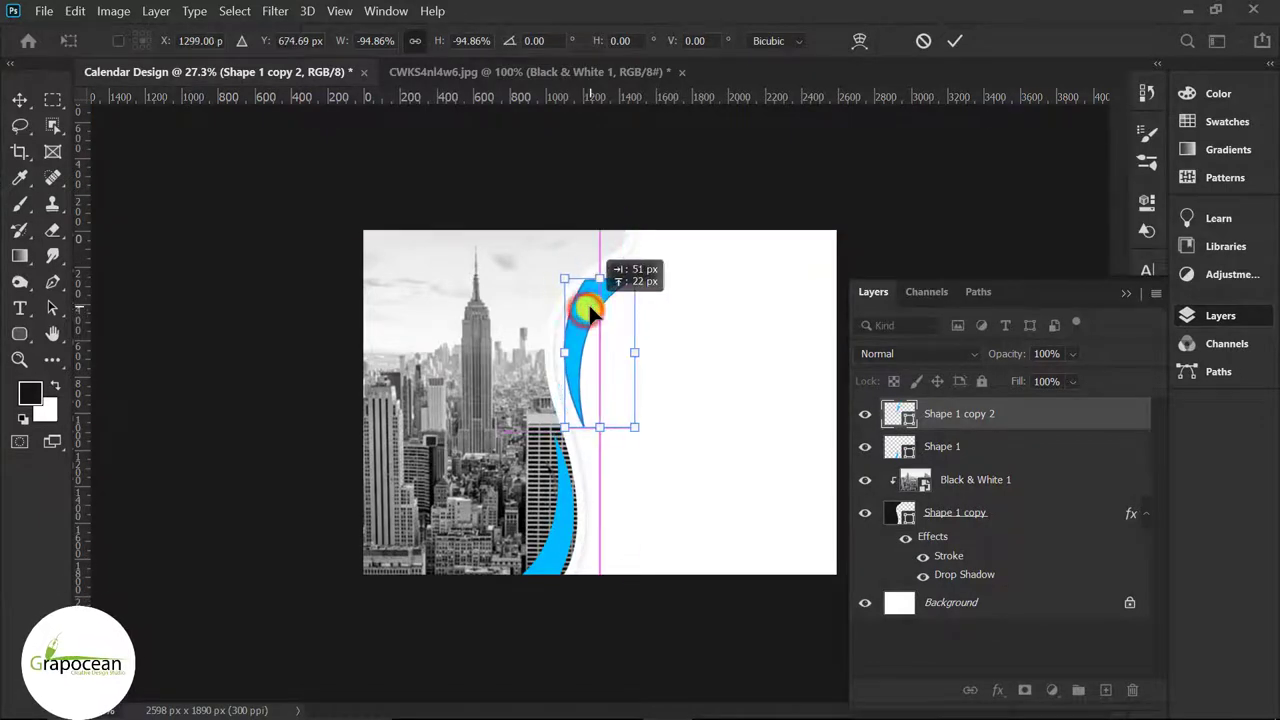
pyautogui.click(955, 40)
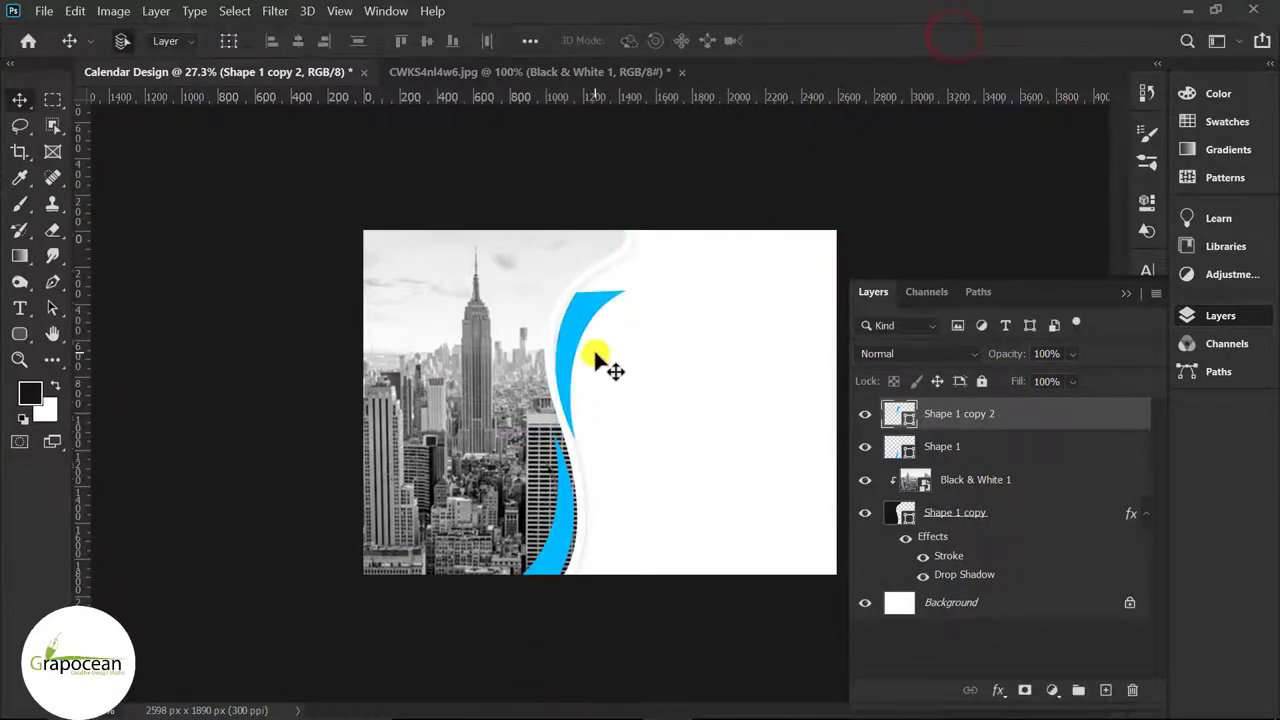
# Nudge the flipped copy up-left and move its layer below the photo shape.
pyautogui.moveTo(593, 349); pyautogui.dragTo(570, 329)
pyautogui.hotkey('ctrl', 'z')
pyautogui.hotkey('shift', 'Up')
pyautogui.hotkey('shift', 'Up')
pyautogui.hotkey('shift', 'Left')
pyautogui.hotkey('shift', 'Left')
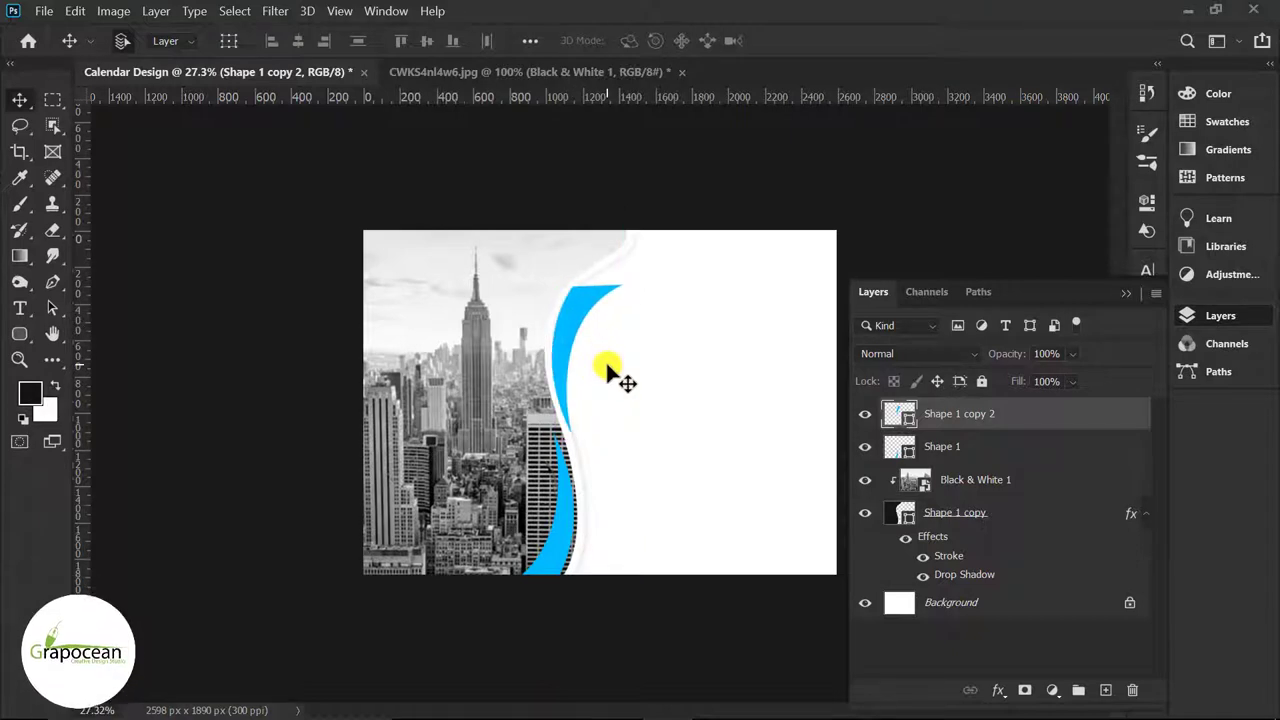
pyautogui.hotkey('ctrl', '-')
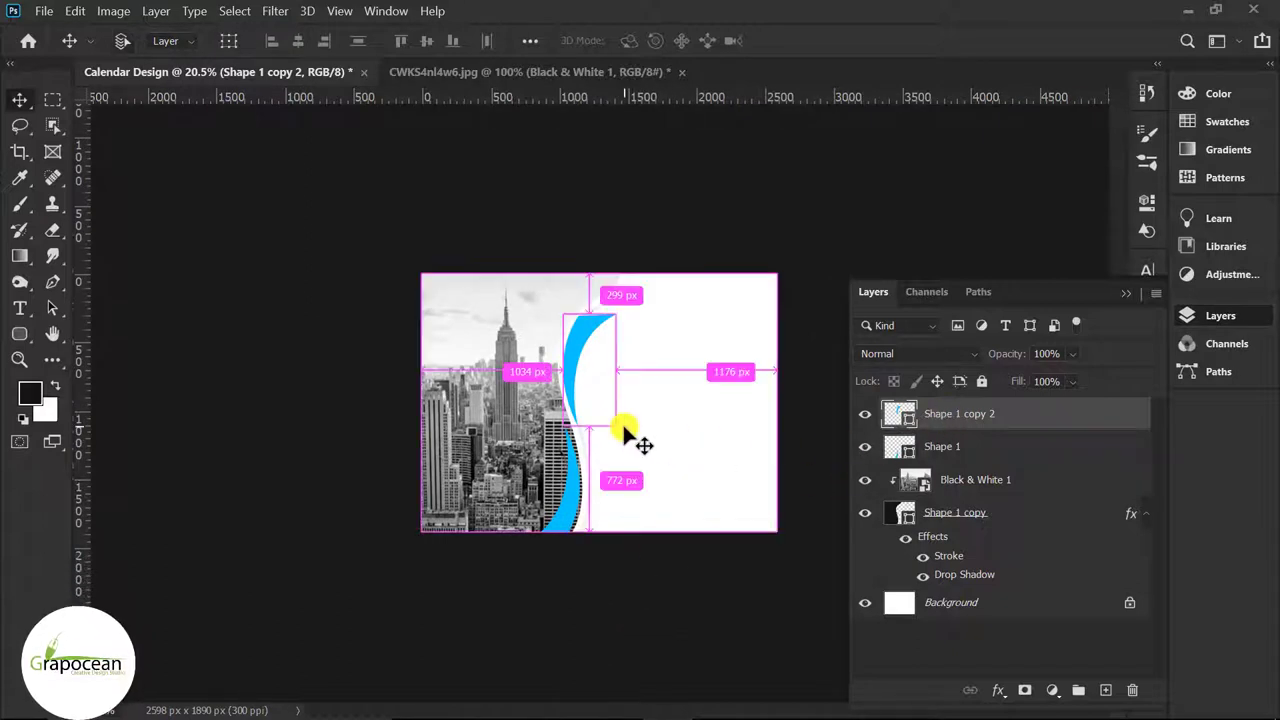
pyautogui.moveTo(1000, 416); pyautogui.dragTo(993, 562)
# Scale, rotate and reposition Shape 1 copy 2 into a tilted band behind the upper curve.
pyautogui.hotkey('ctrl', 't')
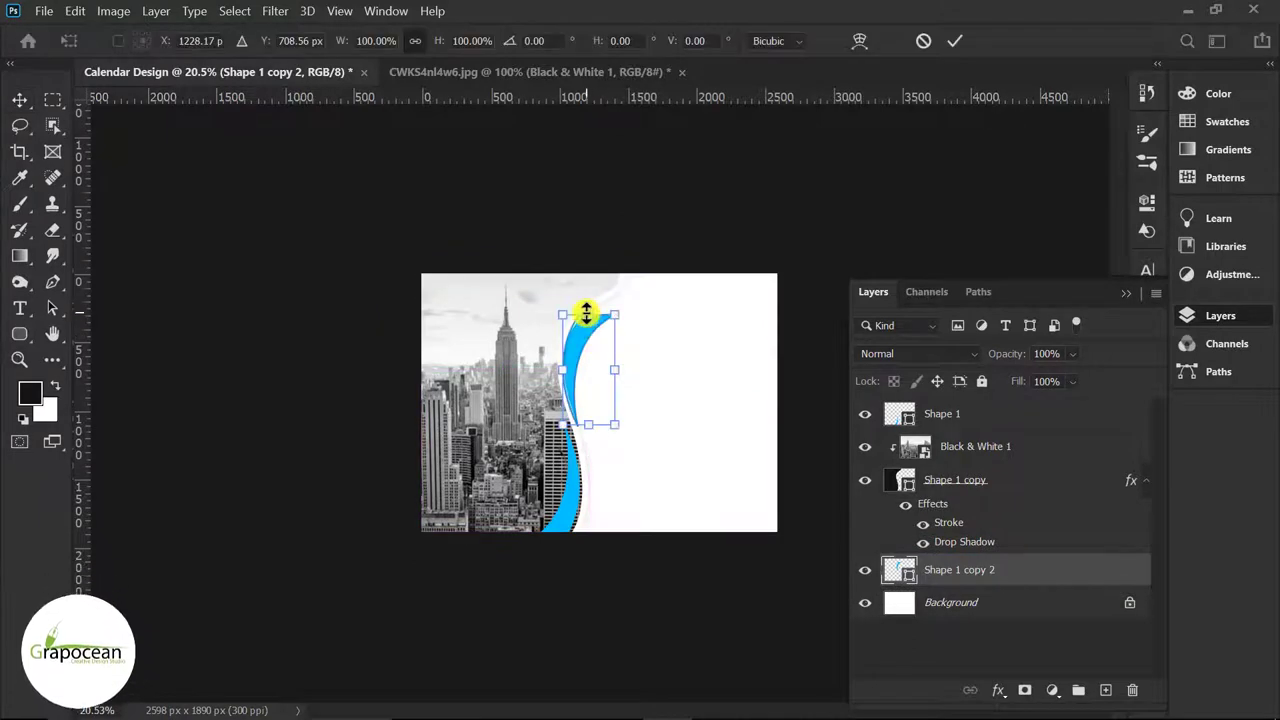
pyautogui.moveTo(587, 313); pyautogui.dragTo(590, 270)
pyautogui.moveTo(614, 424); pyautogui.dragTo(646, 449)
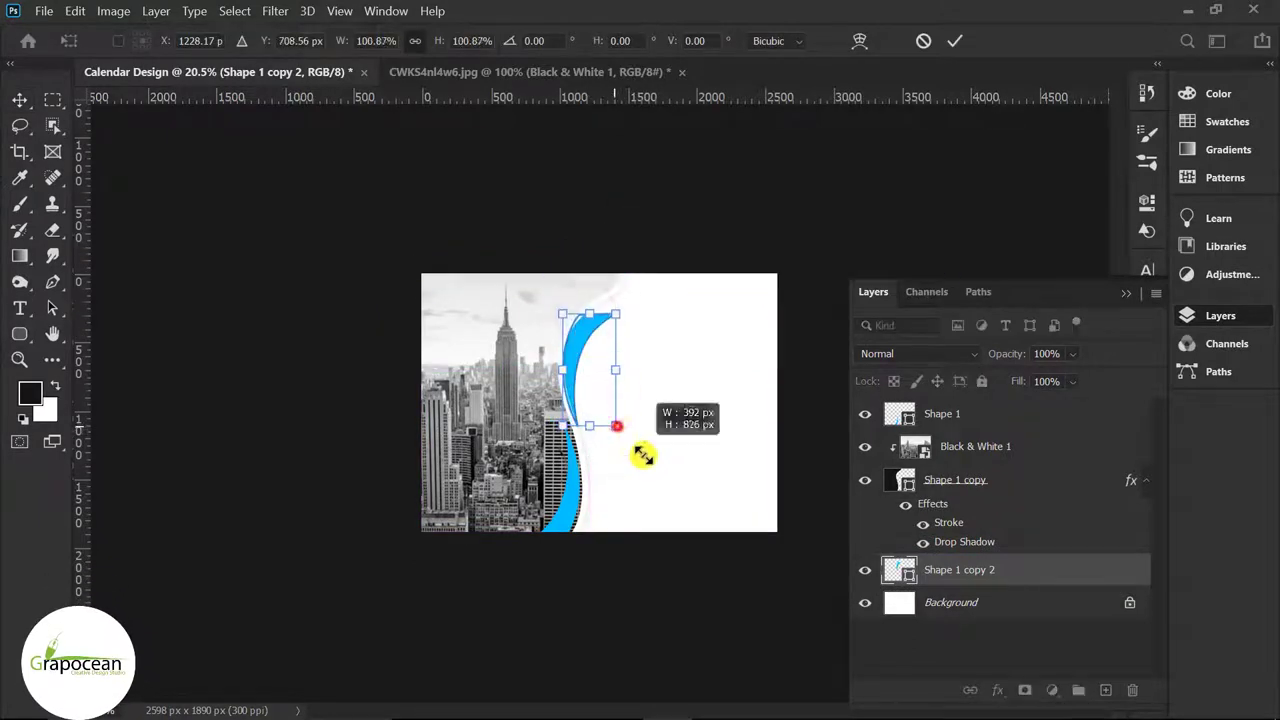
pyautogui.moveTo(571, 356)
pyautogui.mouseDown()
pyautogui.moveTo(611, 336)
pyautogui.moveTo(578, 350)
pyautogui.mouseUp()
pyautogui.moveTo(660, 460); pyautogui.dragTo(694, 414)
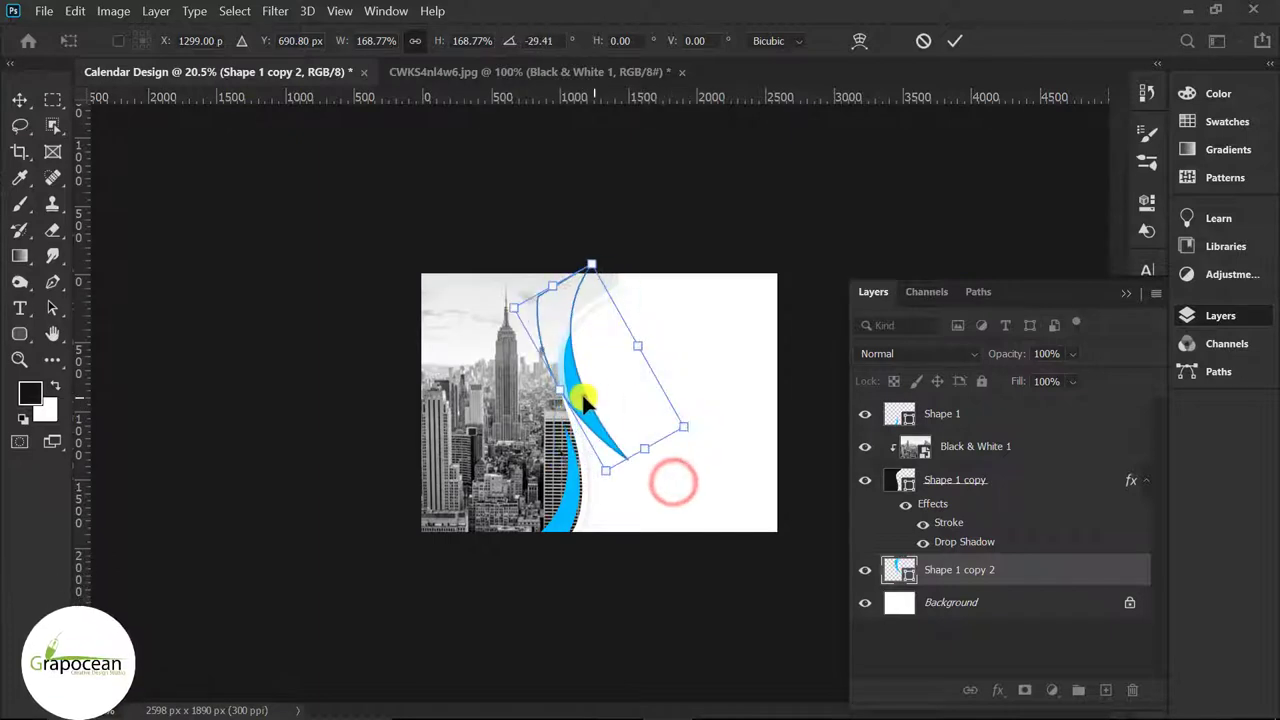
pyautogui.moveTo(586, 393); pyautogui.dragTo(614, 357)
pyautogui.moveTo(735, 416); pyautogui.dragTo(749, 420)
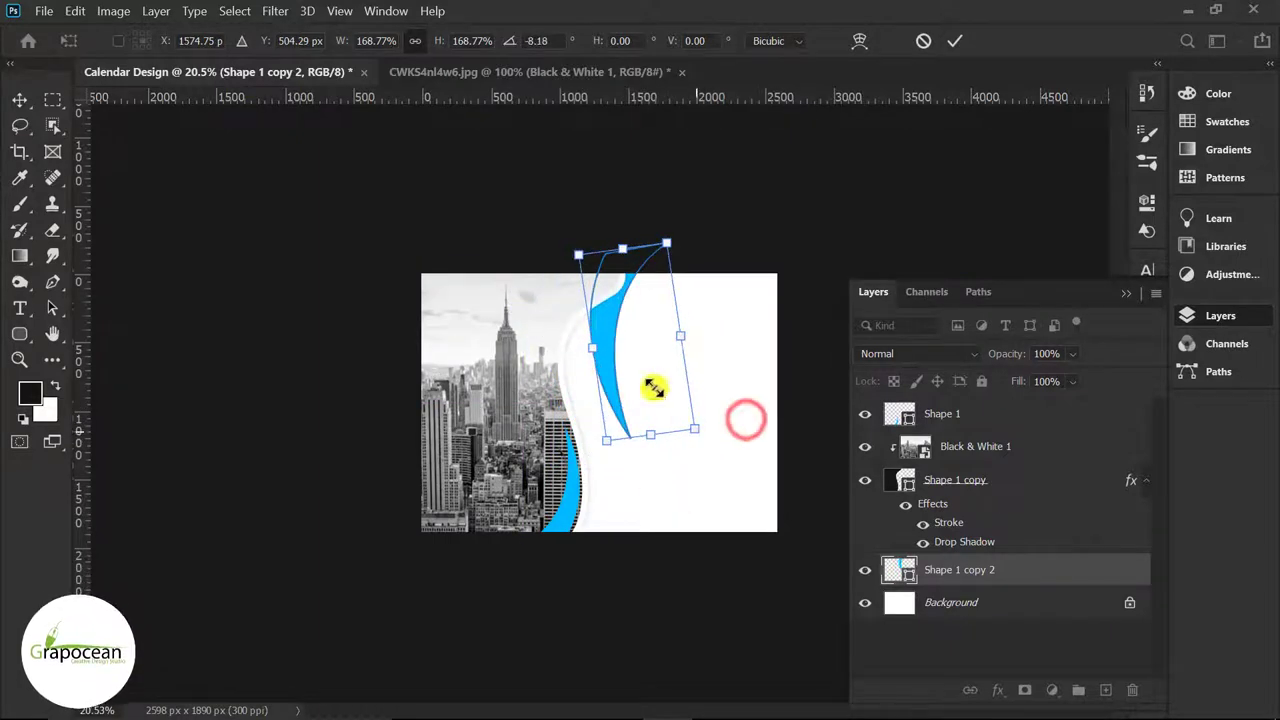
pyautogui.moveTo(657, 380); pyautogui.dragTo(629, 381)
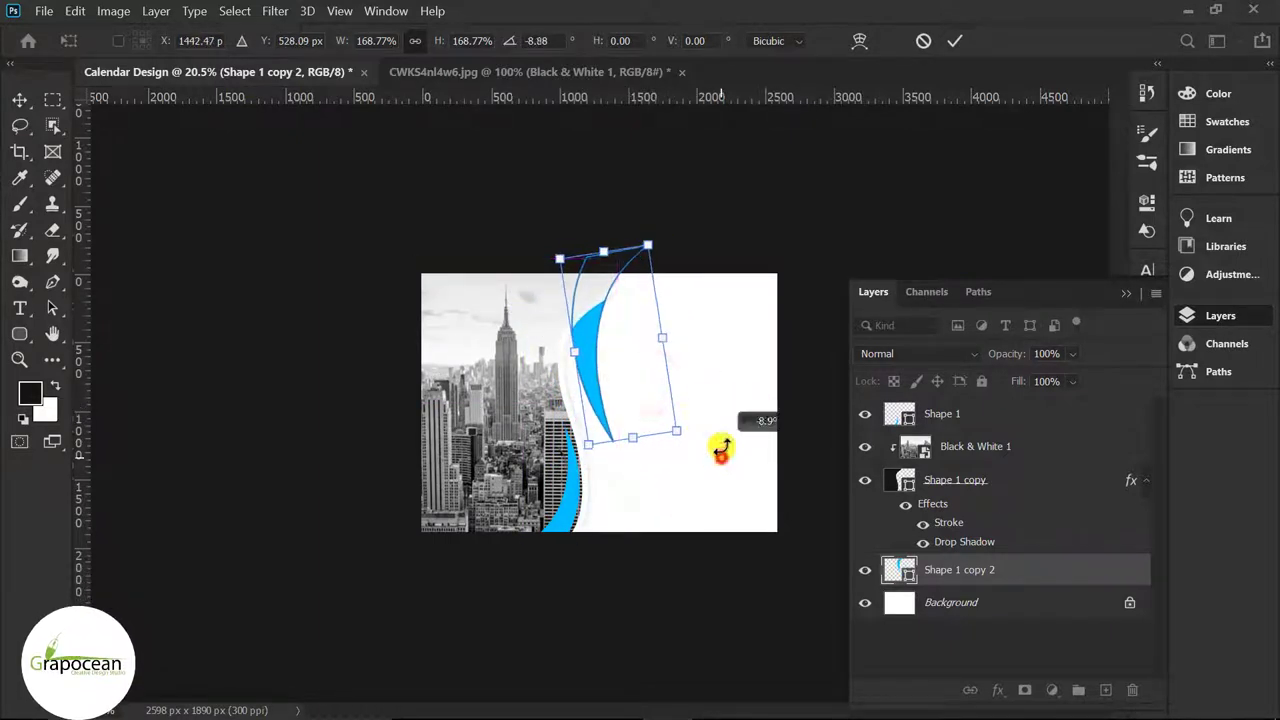
pyautogui.moveTo(721, 450); pyautogui.dragTo(623, 442)
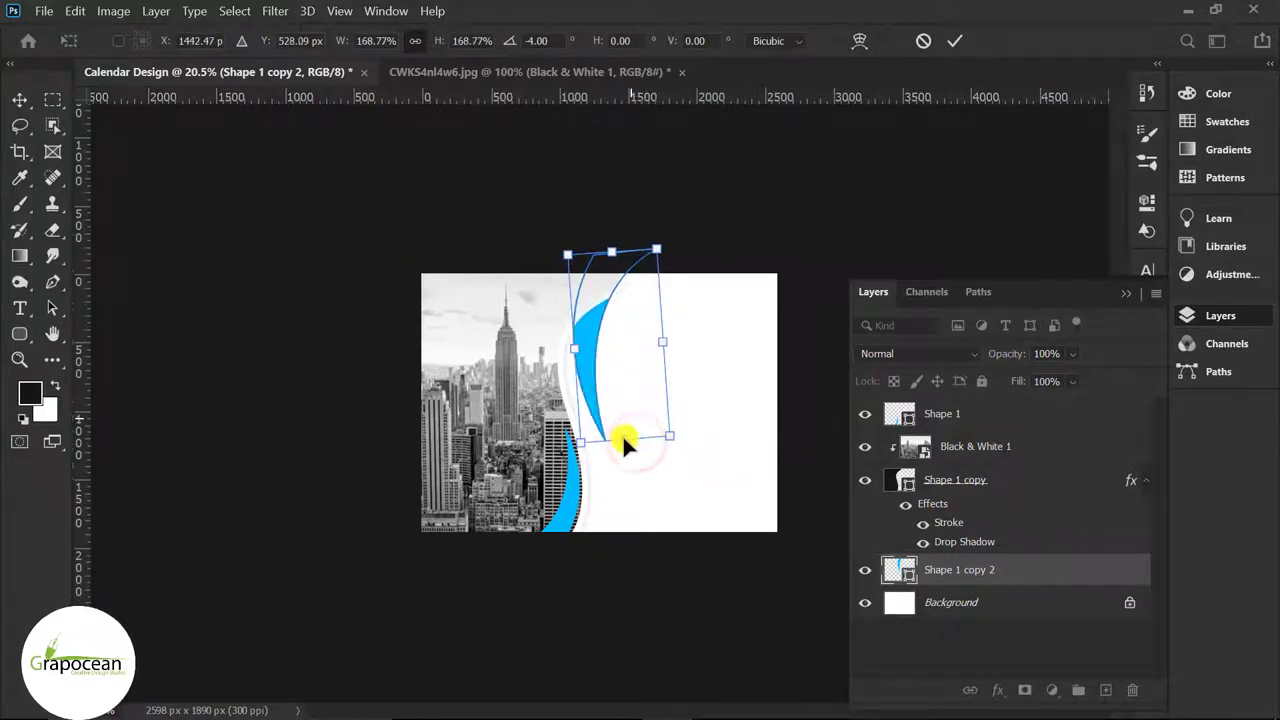
pyautogui.moveTo(623, 440); pyautogui.dragTo(587, 380)
pyautogui.moveTo(698, 331); pyautogui.dragTo(664, 451)
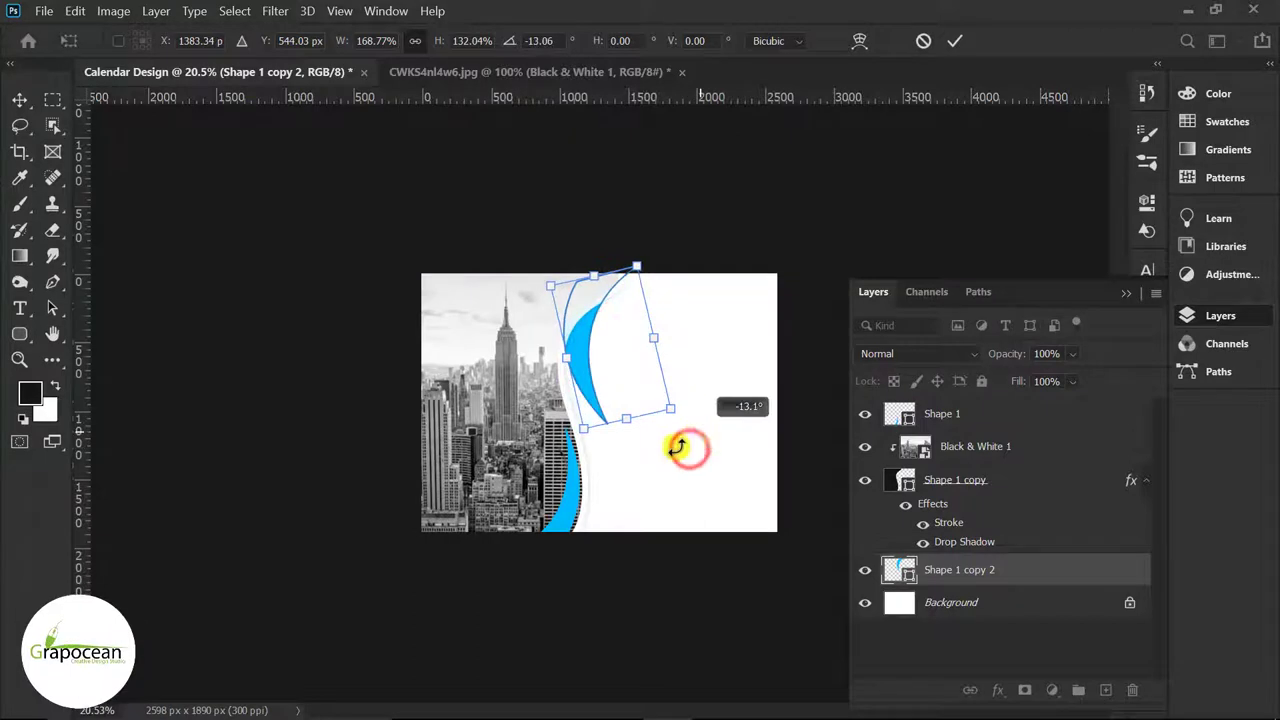
pyautogui.moveTo(624, 368); pyautogui.dragTo(709, 343)
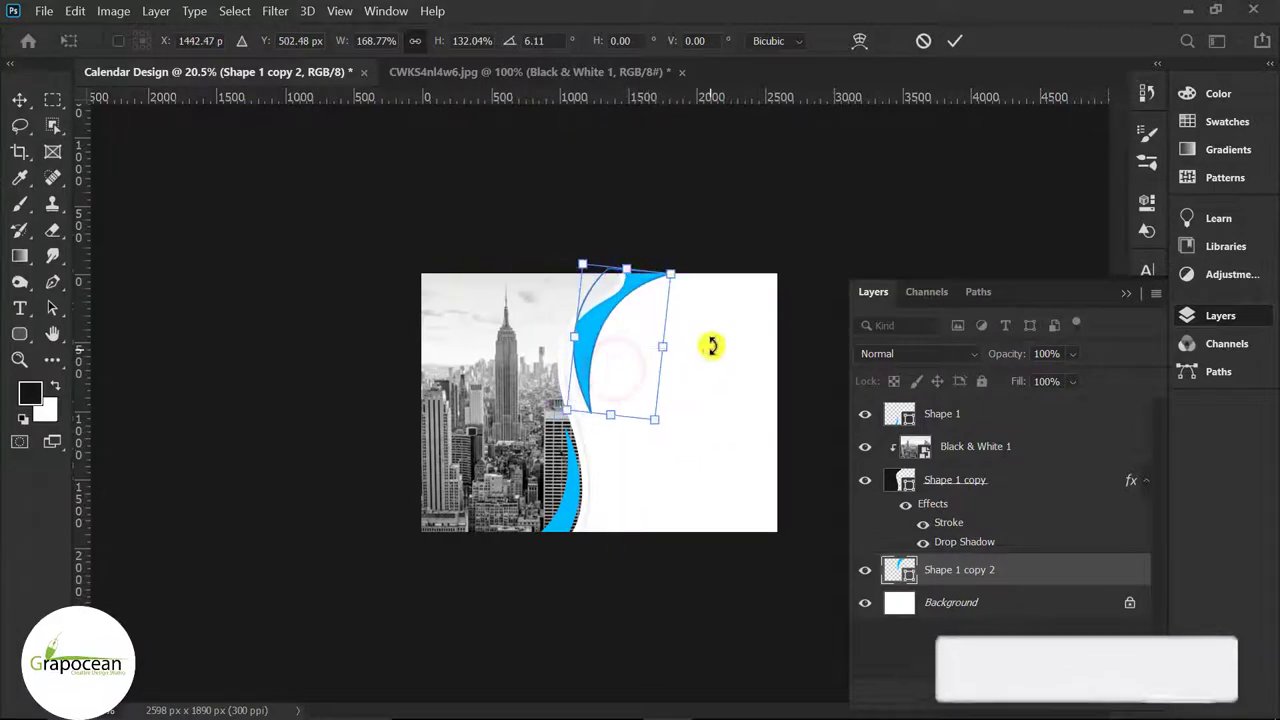
pyautogui.click(953, 40)
# Shift the band about 84 px left and recolour it light grey a3a3a3.
pyautogui.hotkey('ctrl', '+')
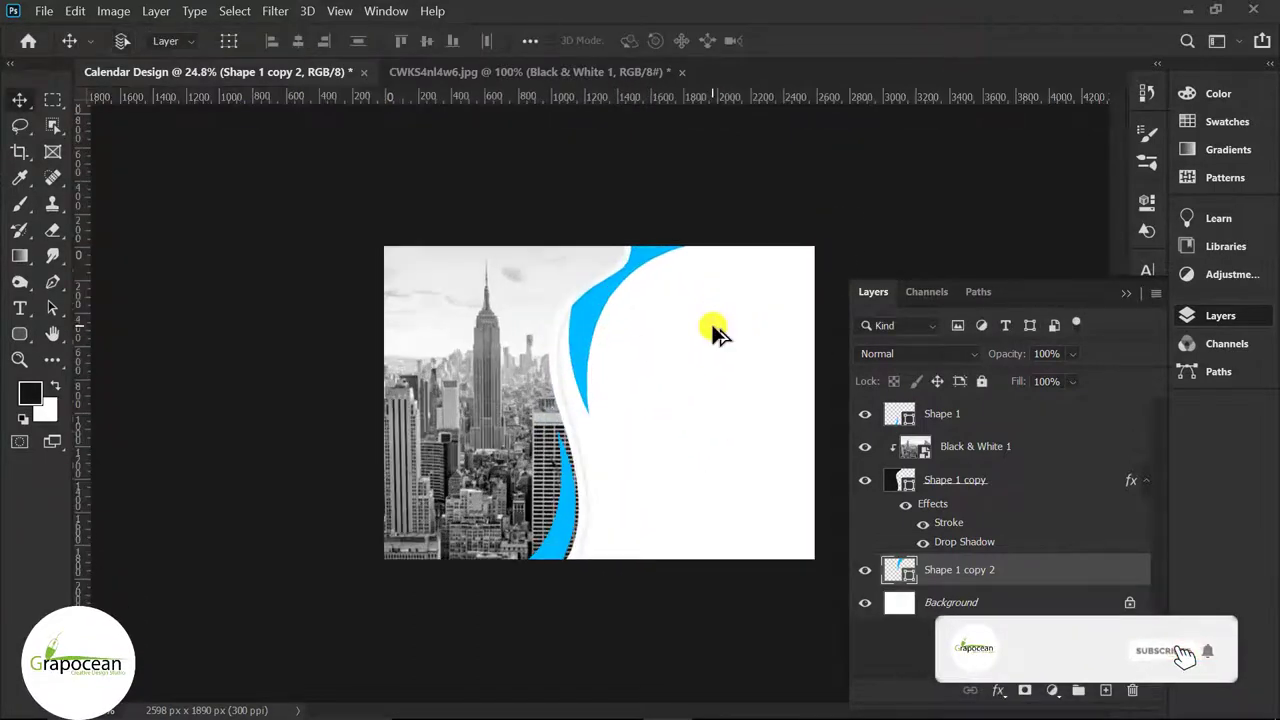
pyautogui.hotkey('ctrl', '+')
pyautogui.moveTo(600, 300); pyautogui.dragTo(562, 309)
pyautogui.hotkey('ctrl', '-')
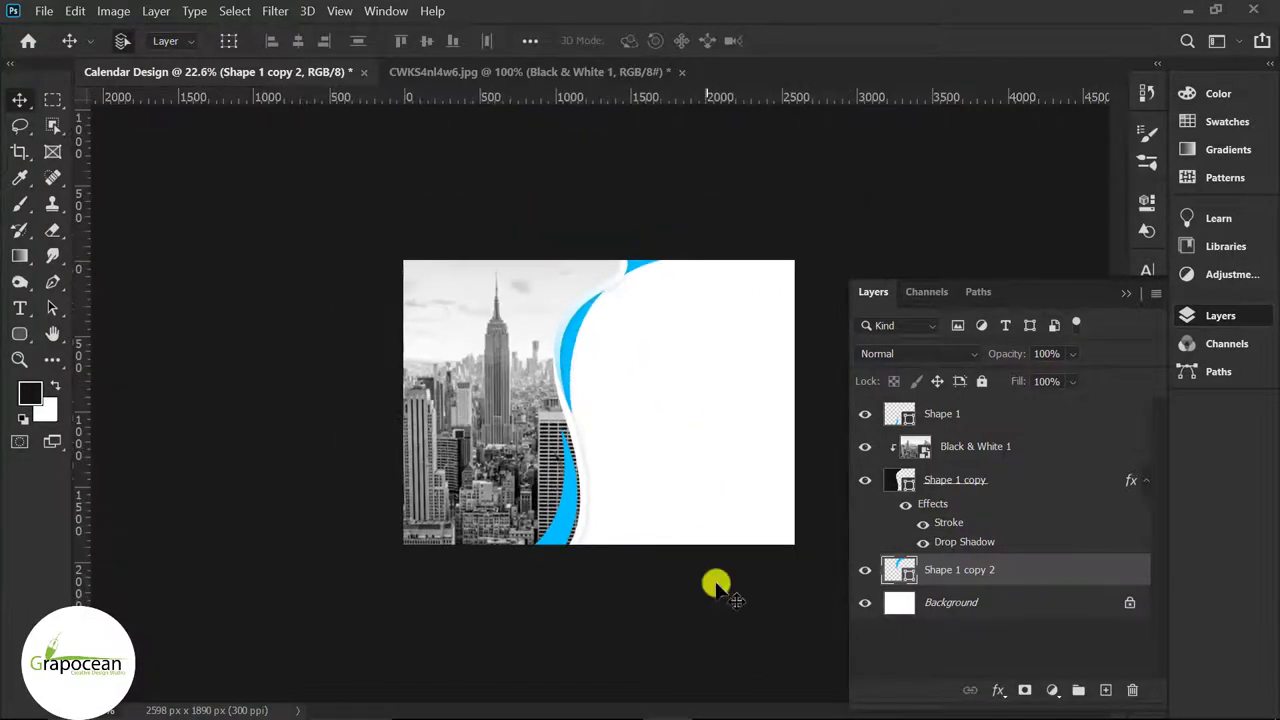
pyautogui.hotkey('ctrl', '+')
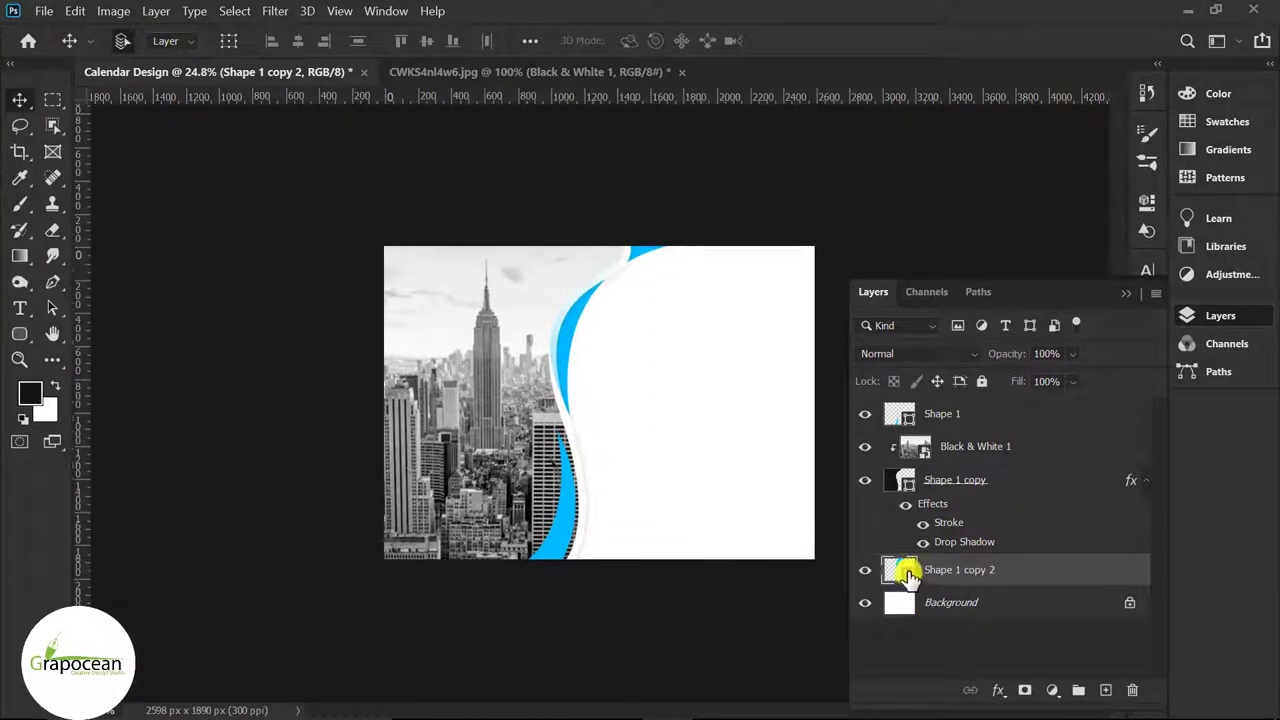
pyautogui.doubleClick(903, 571)
pyautogui.moveTo(890, 560)
pyautogui.mouseDown()
pyautogui.moveTo(689, 474)
pyautogui.moveTo(682, 458)
pyautogui.mouseUp()
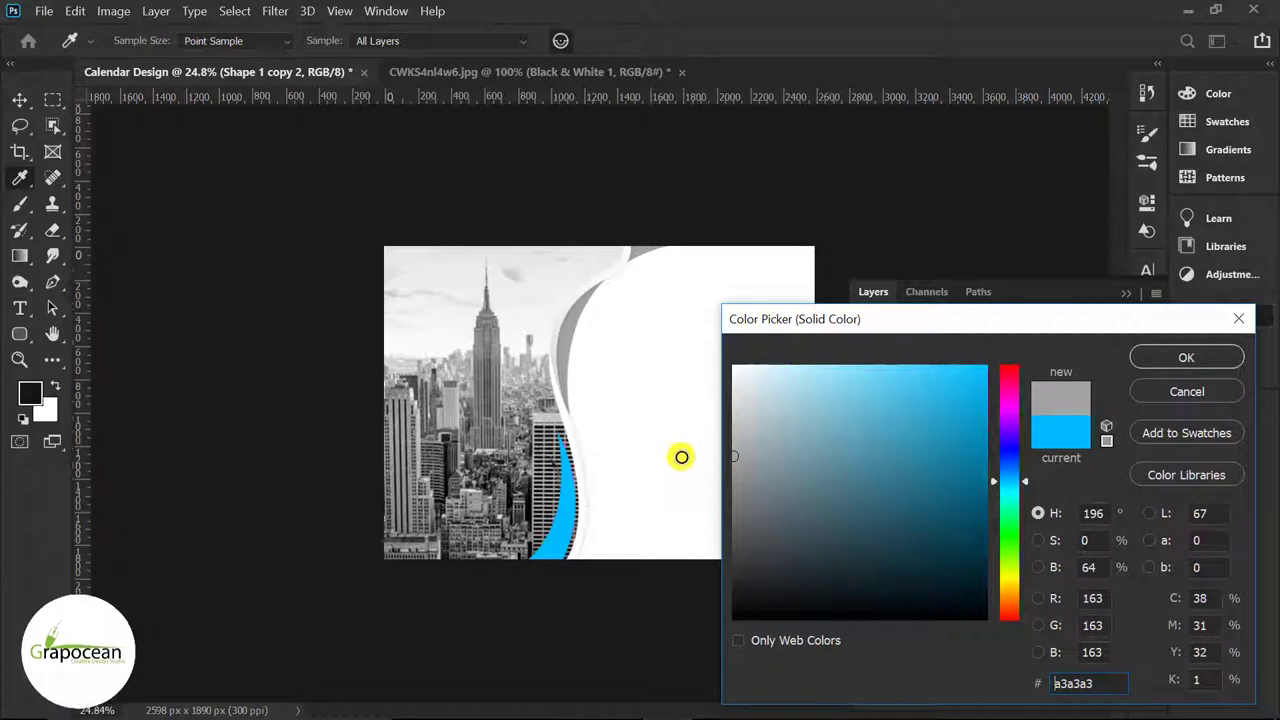
pyautogui.click(1181, 360)
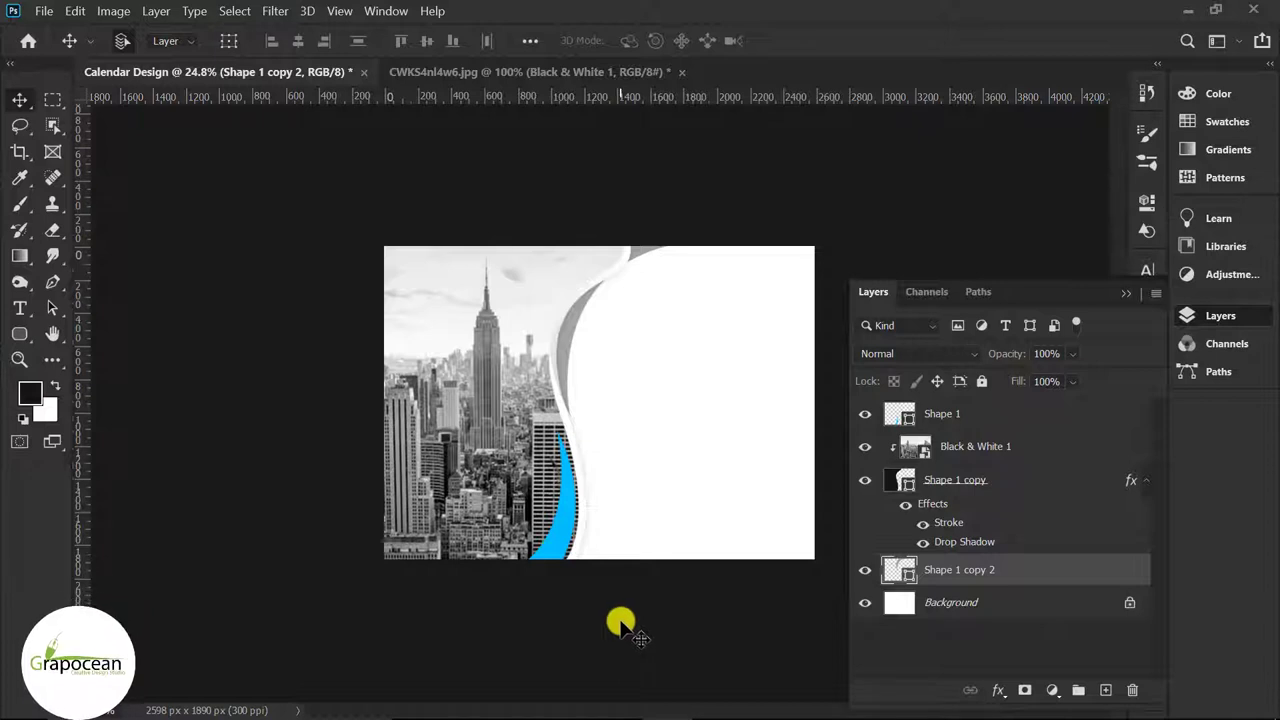
# Draw a curved wedge shape with the Pen tool across the top of the city photo.
pyautogui.click(55, 281)
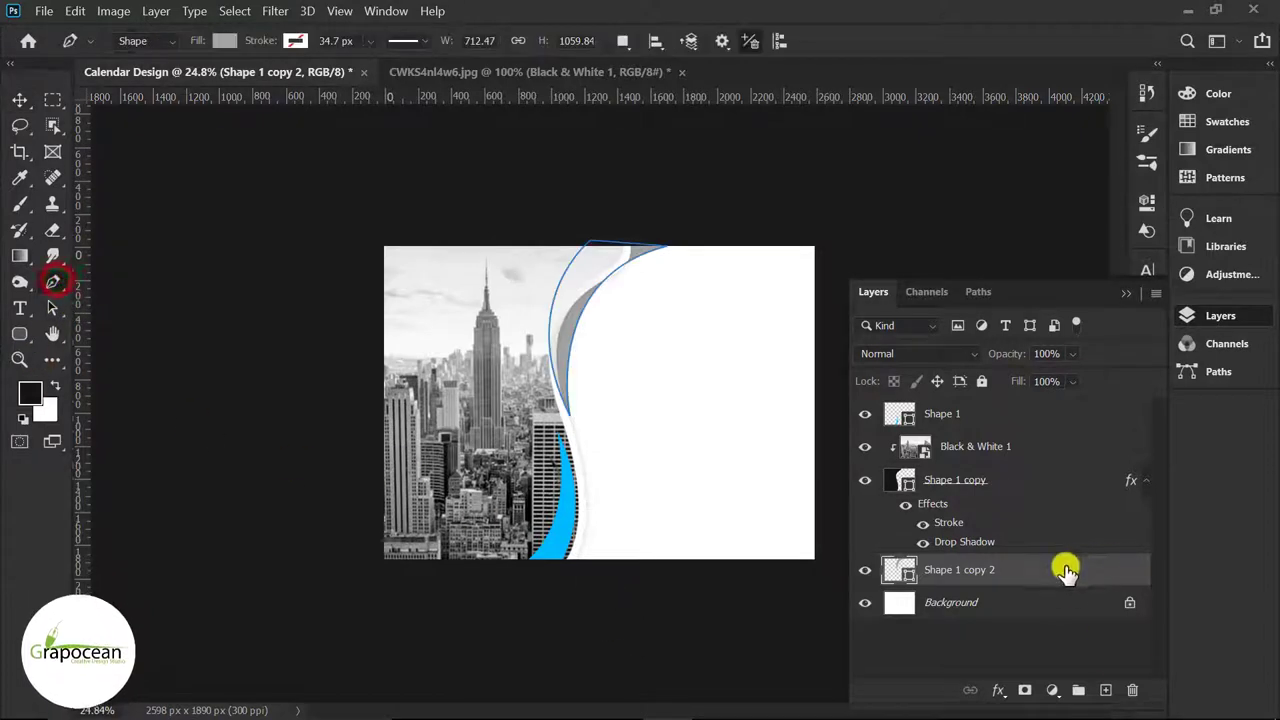
pyautogui.click(1106, 690)
pyautogui.click(424, 238)
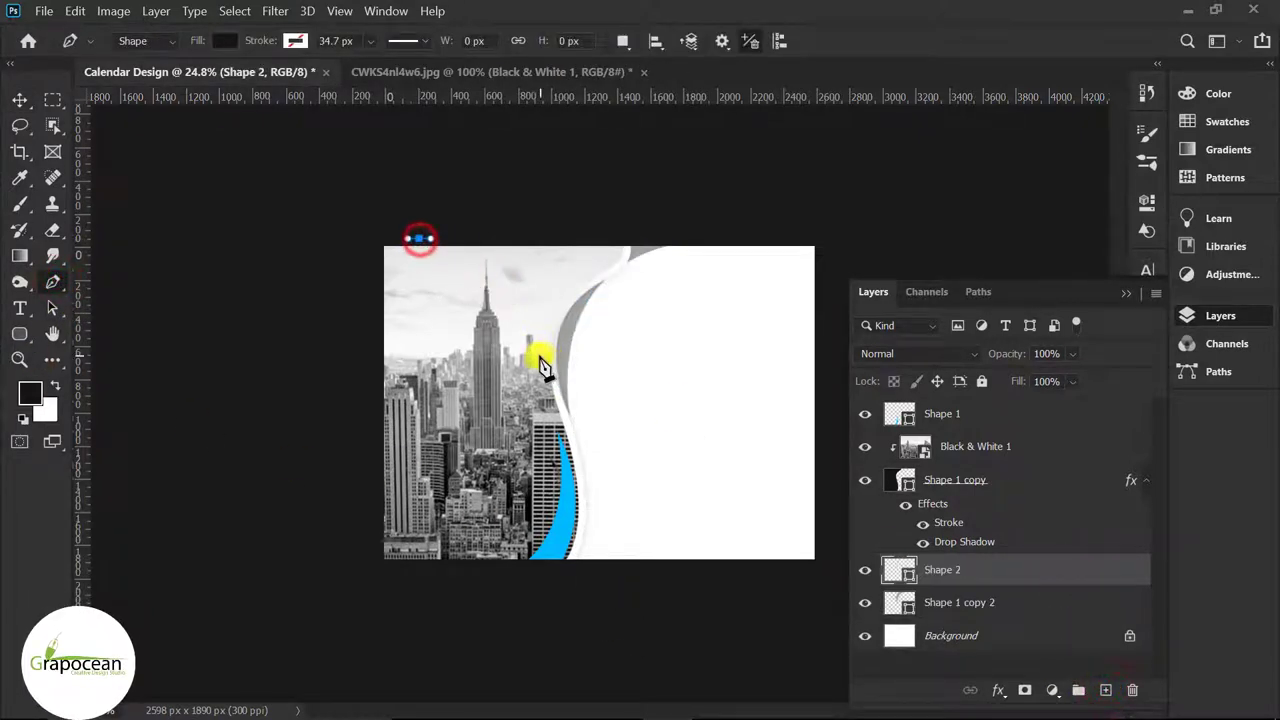
pyautogui.moveTo(535, 355); pyautogui.dragTo(535, 453)
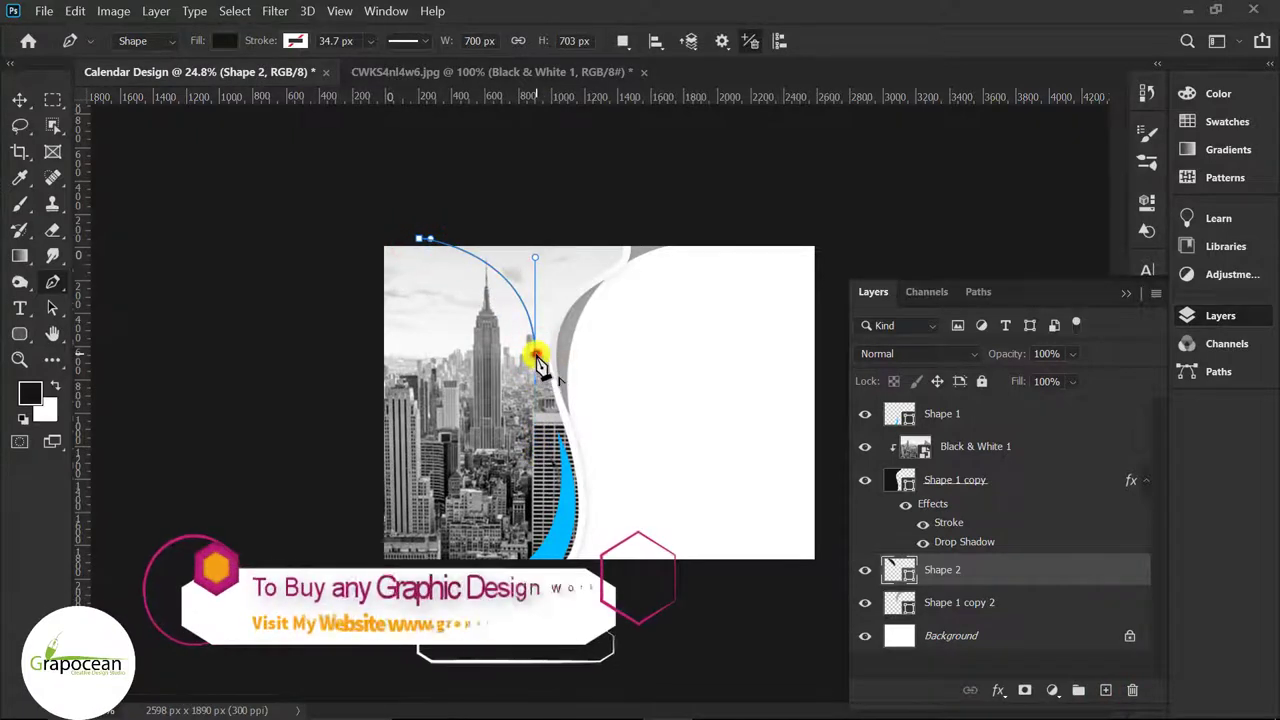
pyautogui.moveTo(570, 283)
pyautogui.mouseDown()
pyautogui.moveTo(605, 272)
pyautogui.moveTo(604, 214)
pyautogui.mouseUp()
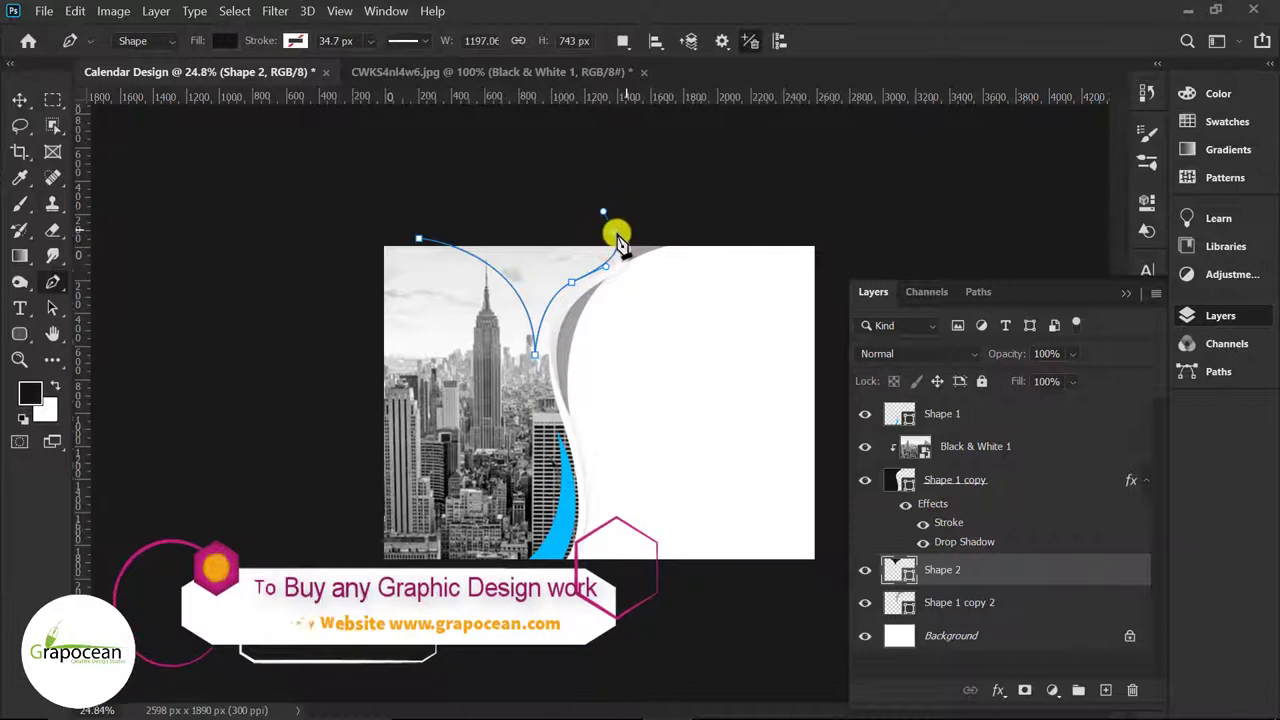
pyautogui.click(612, 230)
pyautogui.click(419, 238)
# Fill Shape 2 with cyan and move it above the Black & White 1 layer.
pyautogui.click(217, 45)
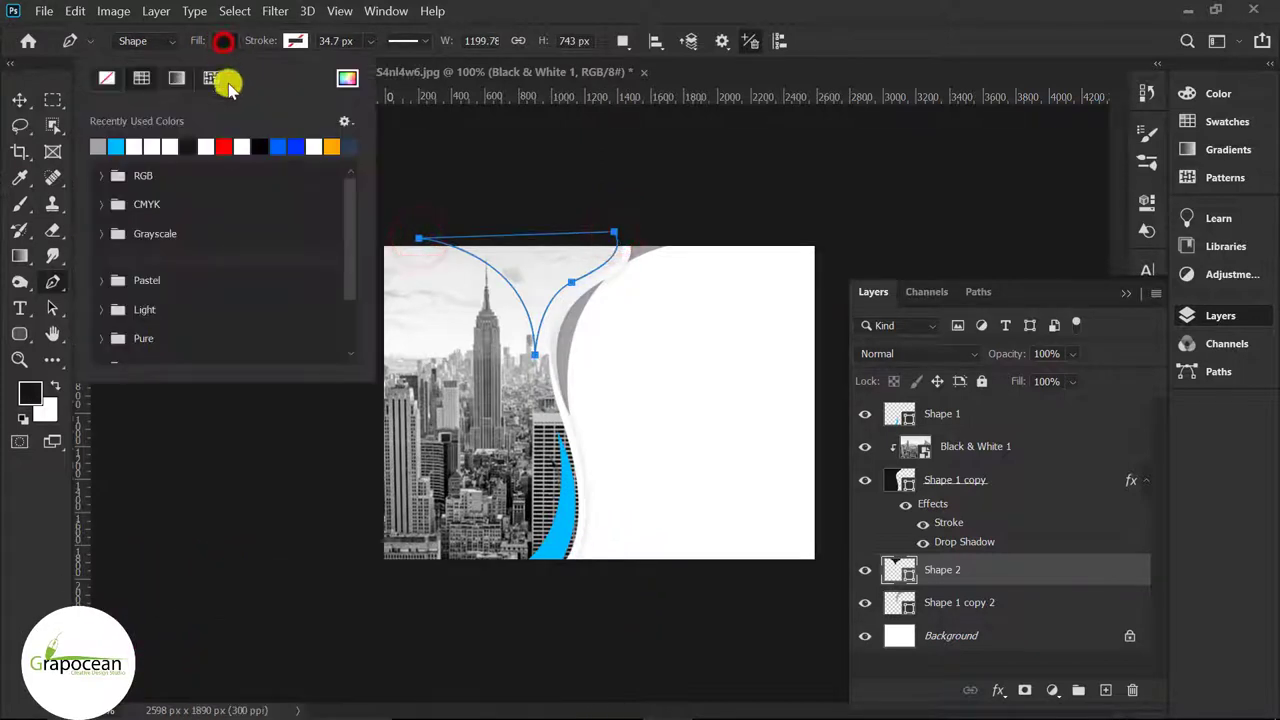
pyautogui.click(112, 152)
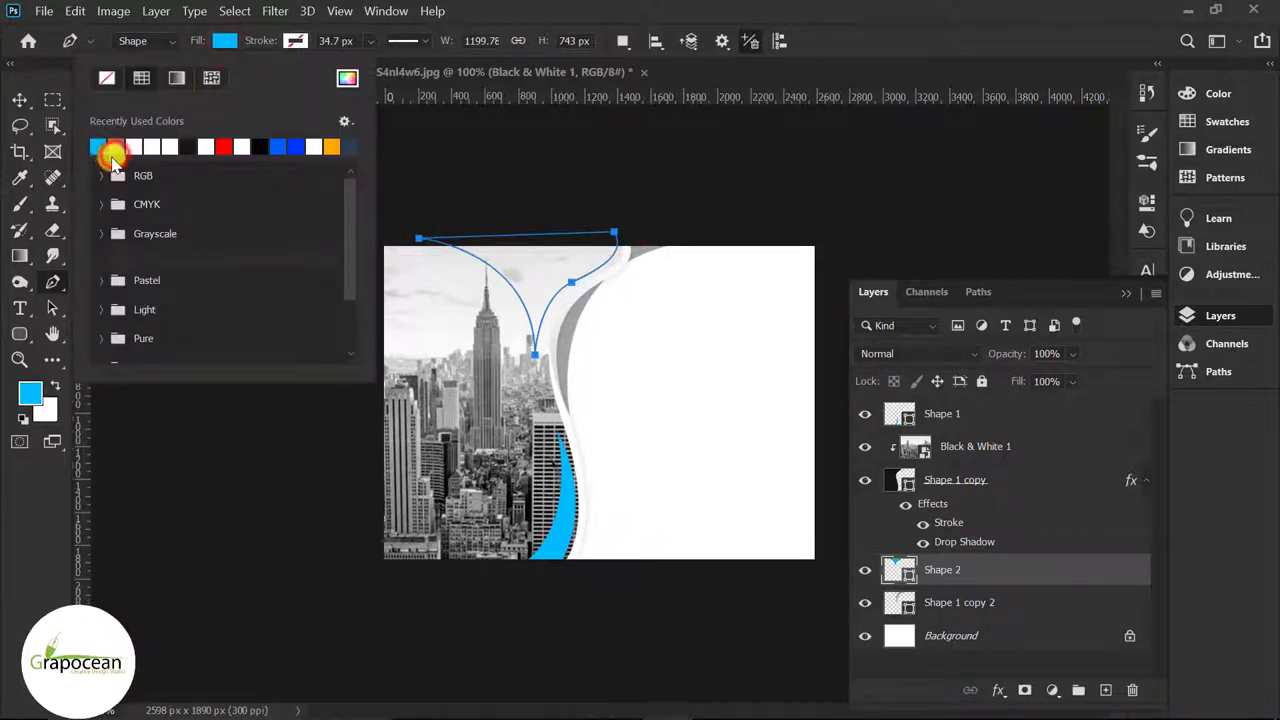
pyautogui.click(19, 99)
pyautogui.moveTo(972, 569); pyautogui.dragTo(988, 428)
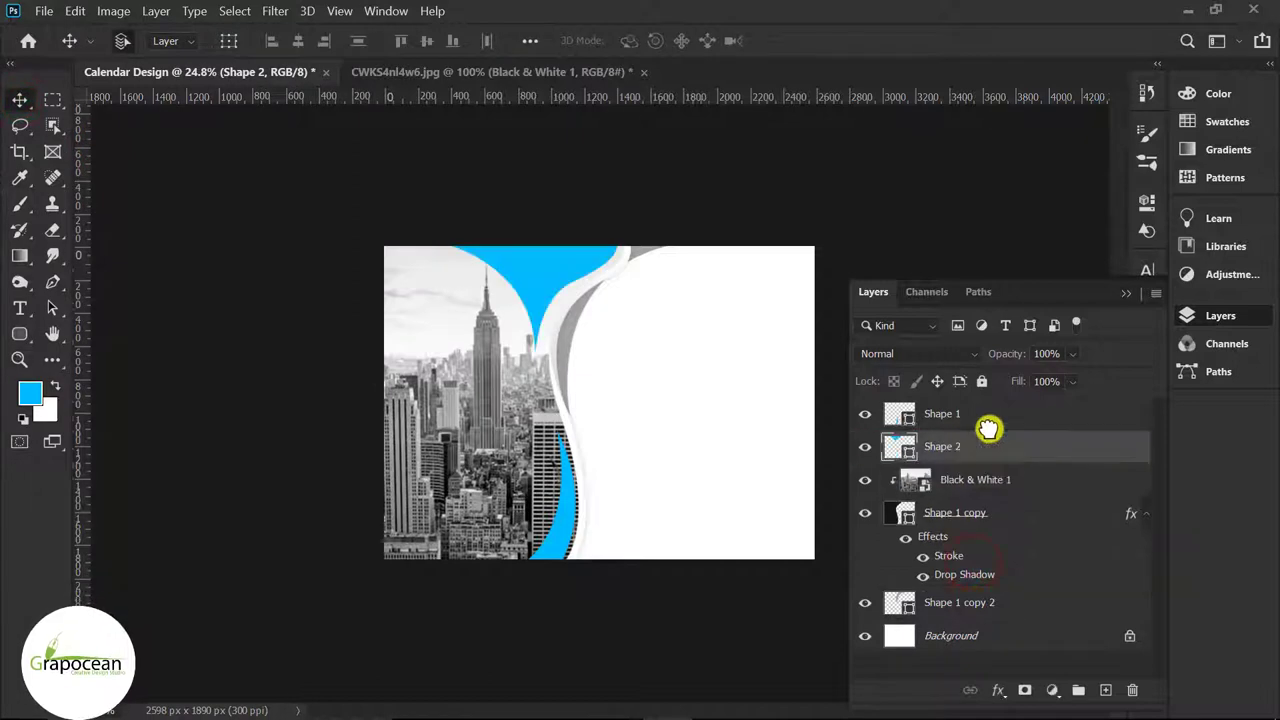
pyautogui.scroll(2, 603, 299)
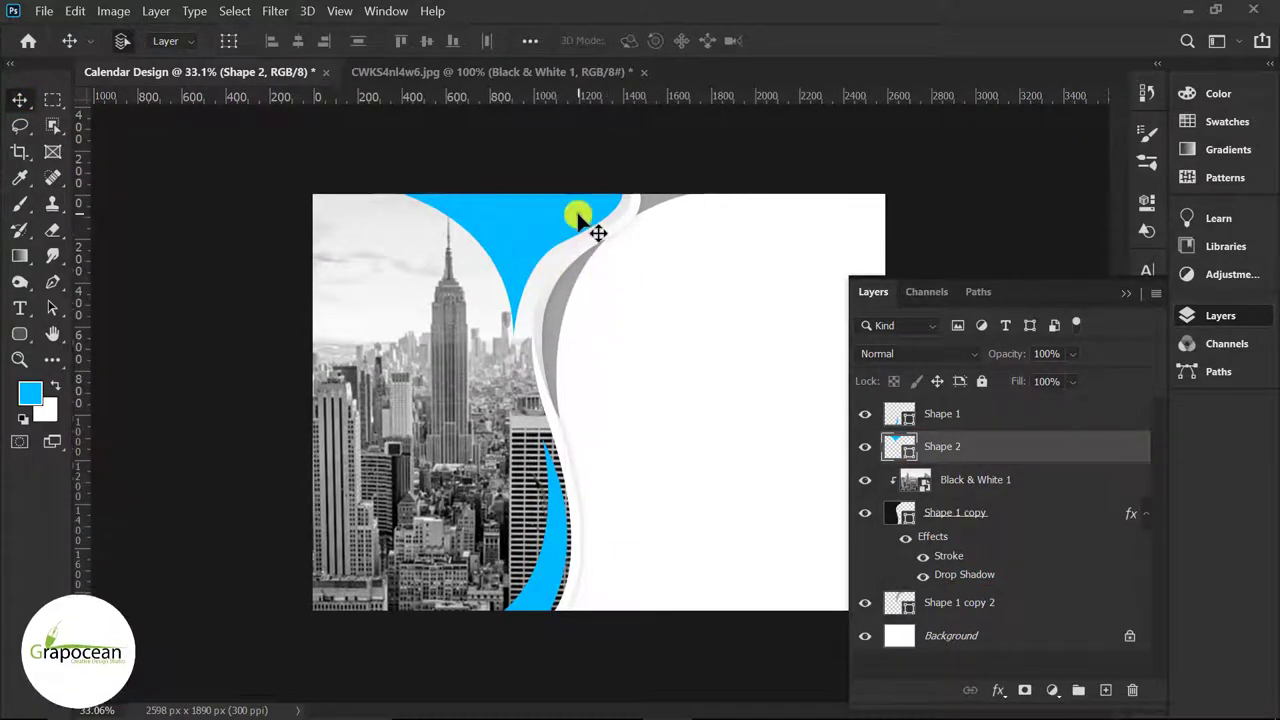
# Add an anchor on the wedge's right edge and bend it along the grey band.
pyautogui.click(52, 282)
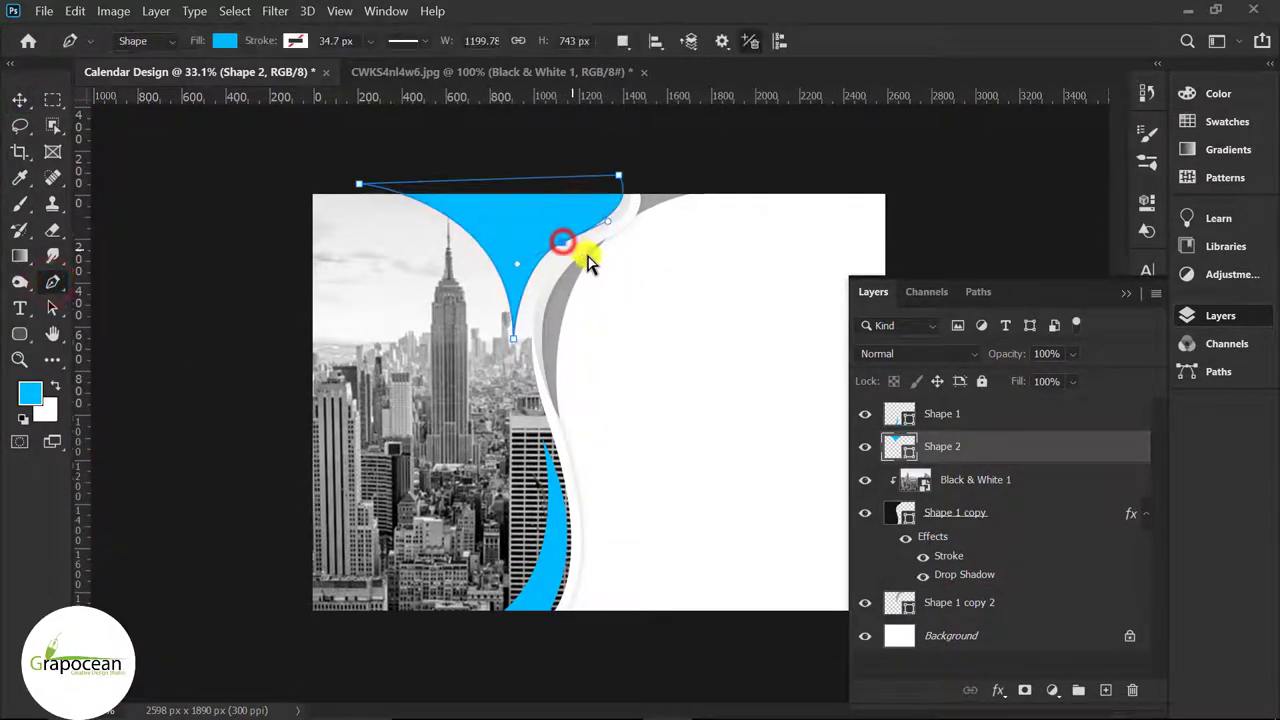
pyautogui.scroll(3, 588, 258)
pyautogui.scroll(1, 572, 240)
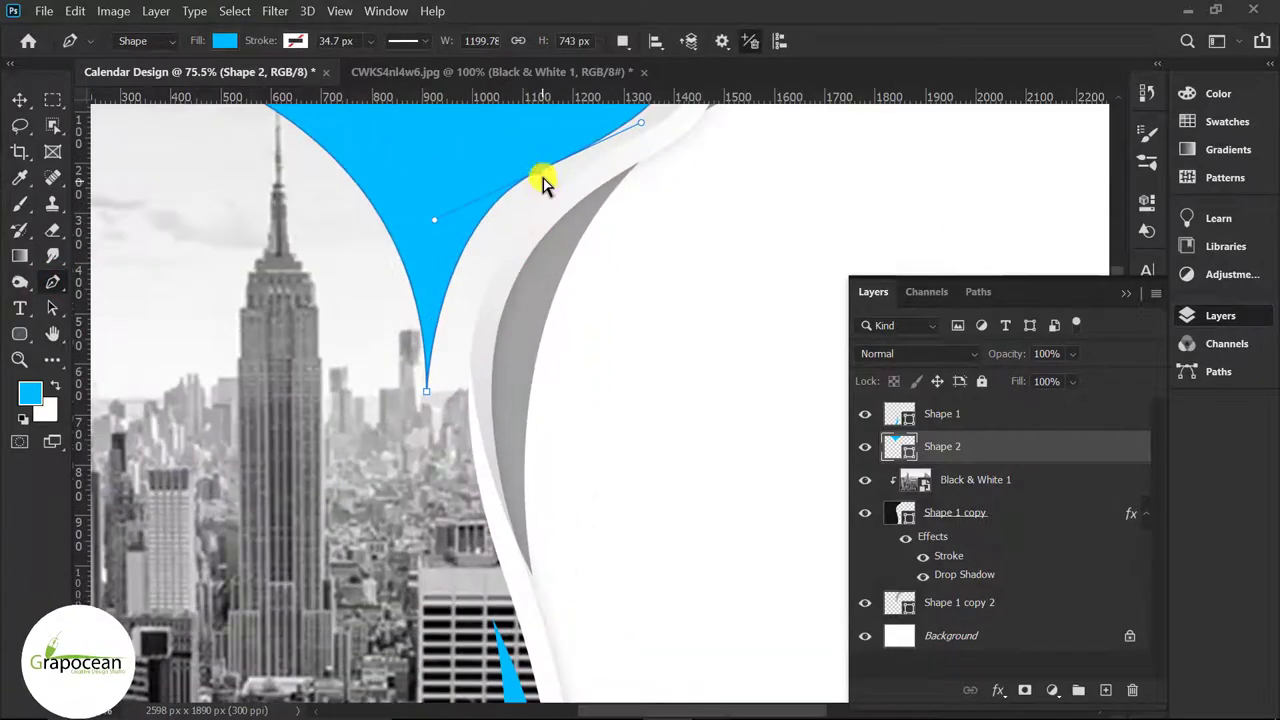
pyautogui.click(440, 224)
pyautogui.scroll(-1, 625, 207)
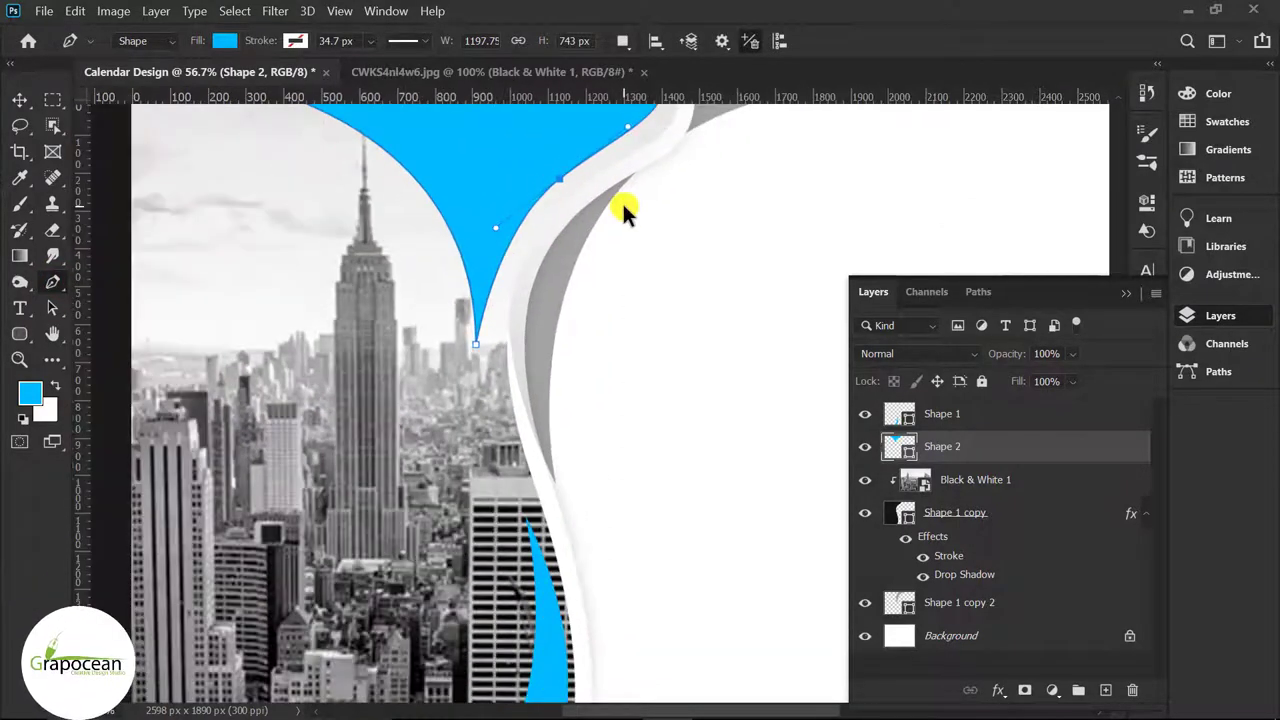
pyautogui.scroll(1, 623, 207)
pyautogui.scroll(1, 600, 334)
pyautogui.scroll(1, 531, 346)
pyautogui.click(533, 340)
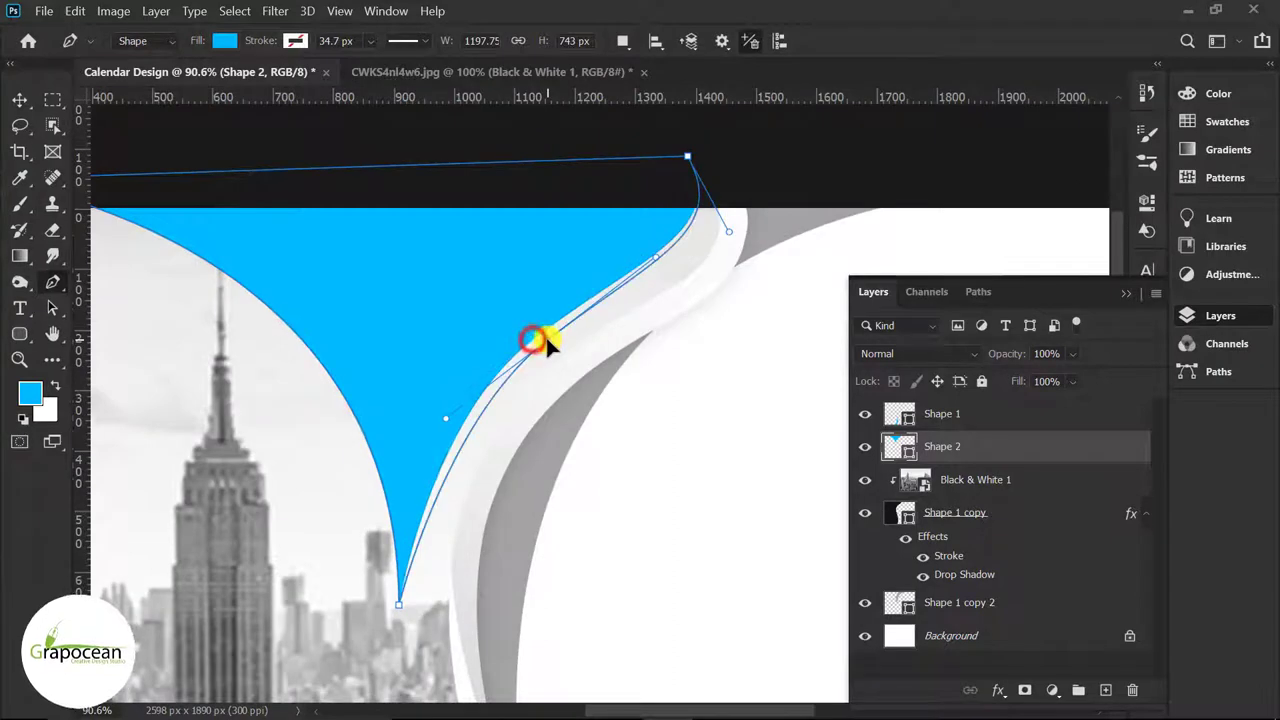
pyautogui.moveTo(548, 343); pyautogui.dragTo(673, 330)
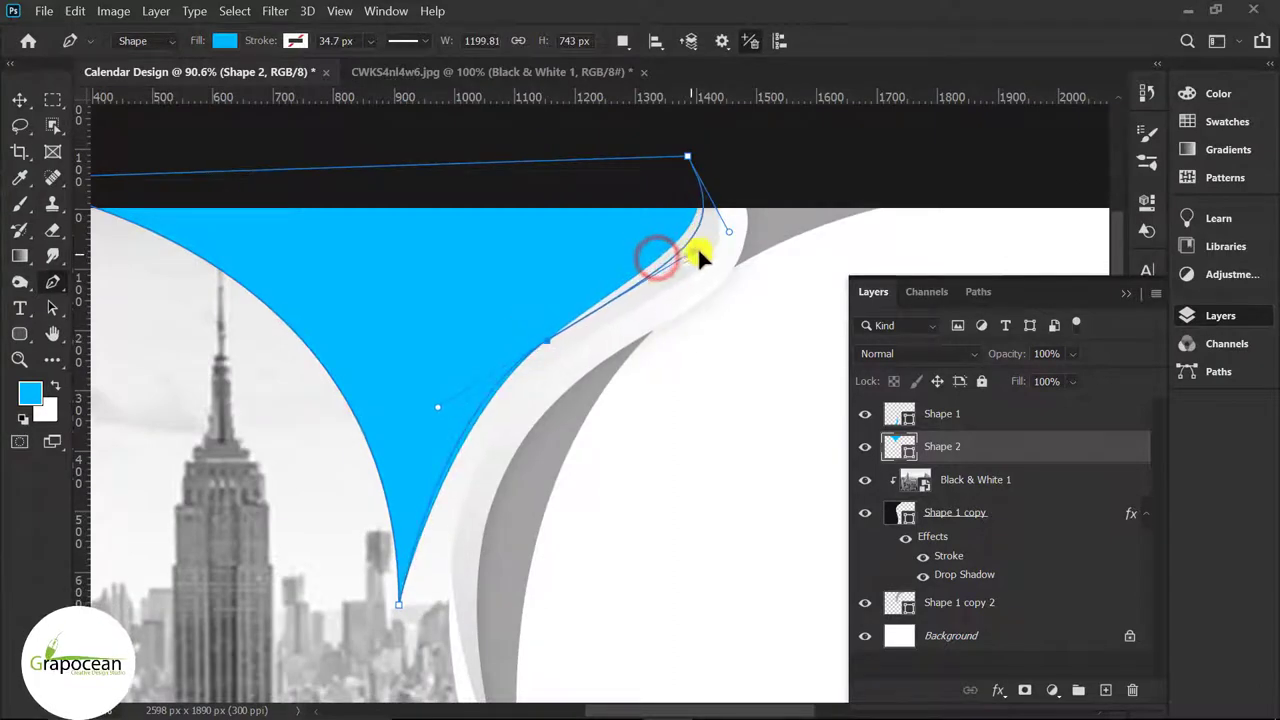
# Refine the wedge's curves, sharpen its bottom tip and smooth its top-right corner.
pyautogui.moveTo(679, 256); pyautogui.dragTo(701, 246)
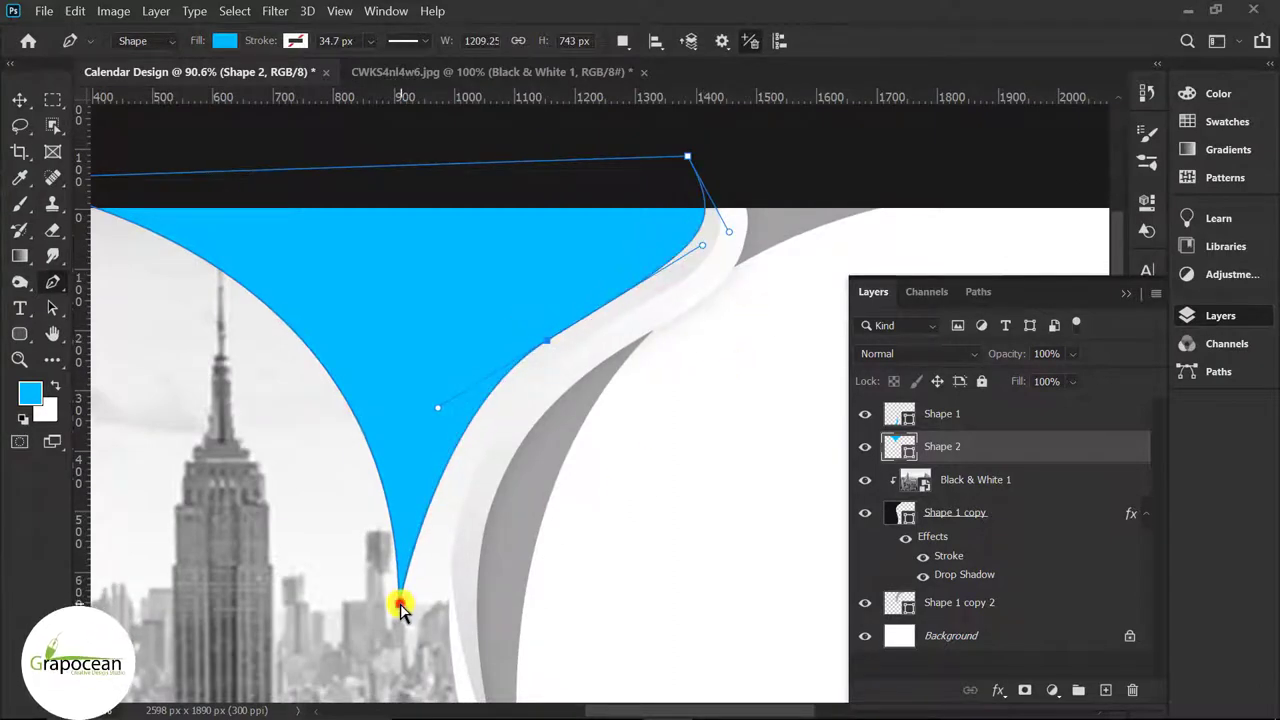
pyautogui.moveTo(423, 603); pyautogui.dragTo(428, 250)
pyautogui.moveTo(437, 412); pyautogui.dragTo(409, 436)
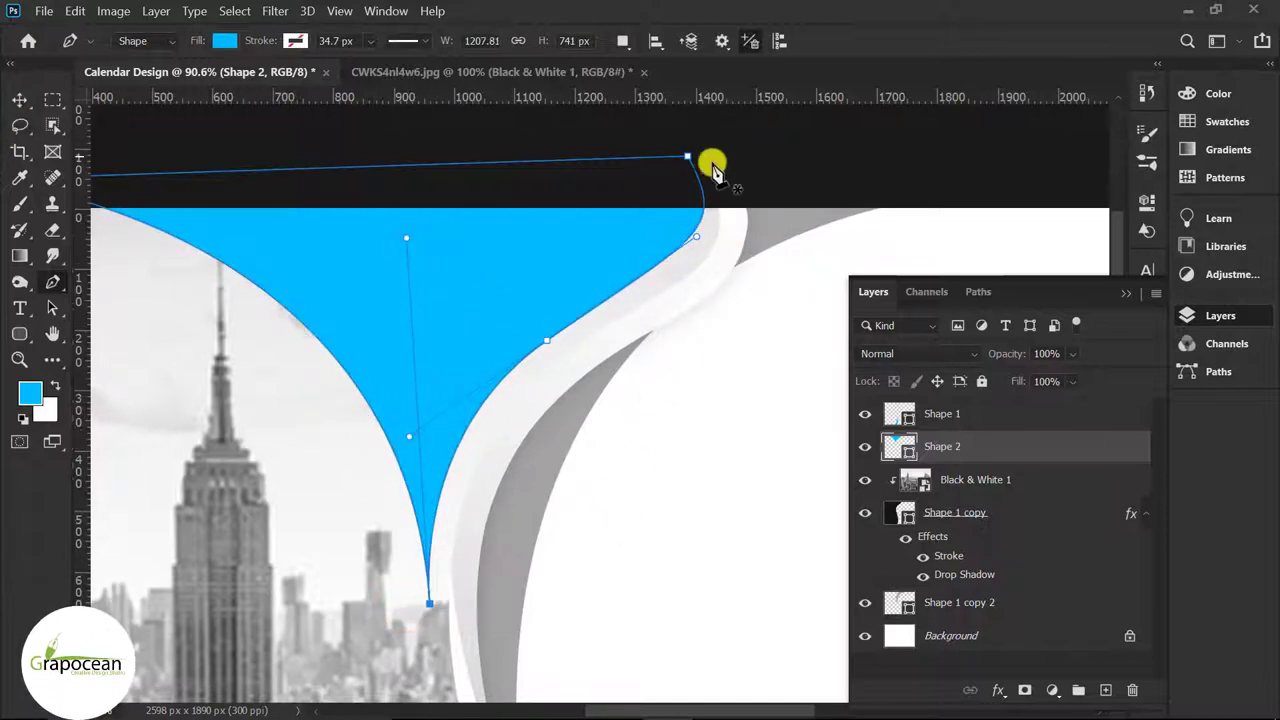
pyautogui.click(686, 158)
pyautogui.moveTo(670, 162); pyautogui.dragTo(670, 173)
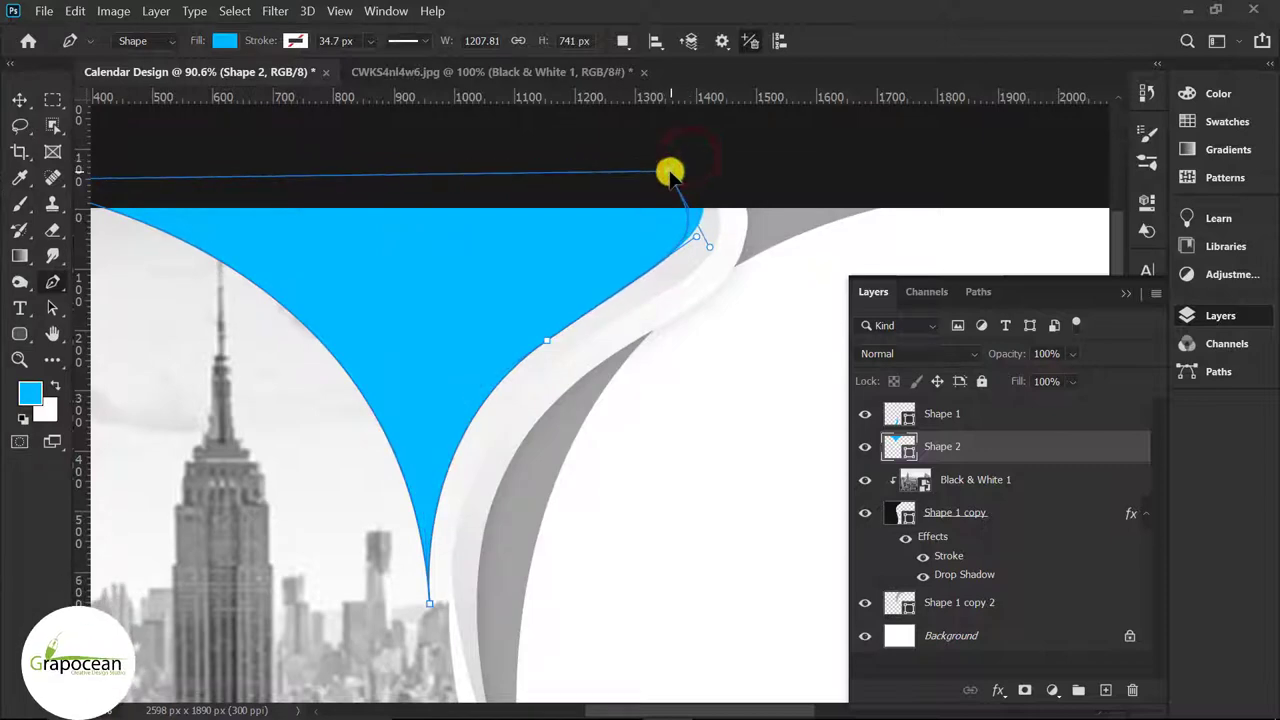
pyautogui.click(20, 100)
# Set Shape 2's blend mode to Linear Burn.
pyautogui.click(249, 137)
pyautogui.scroll(-5, 523, 409)
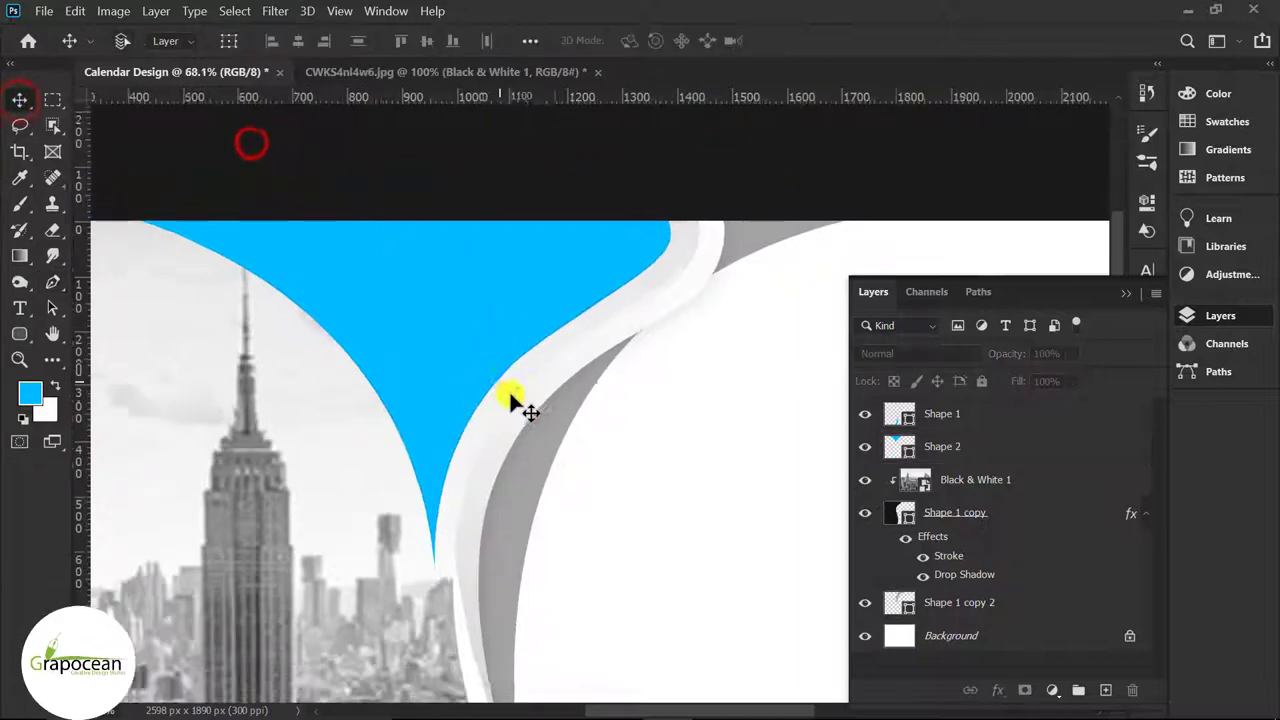
pyautogui.scroll(-2, 548, 522)
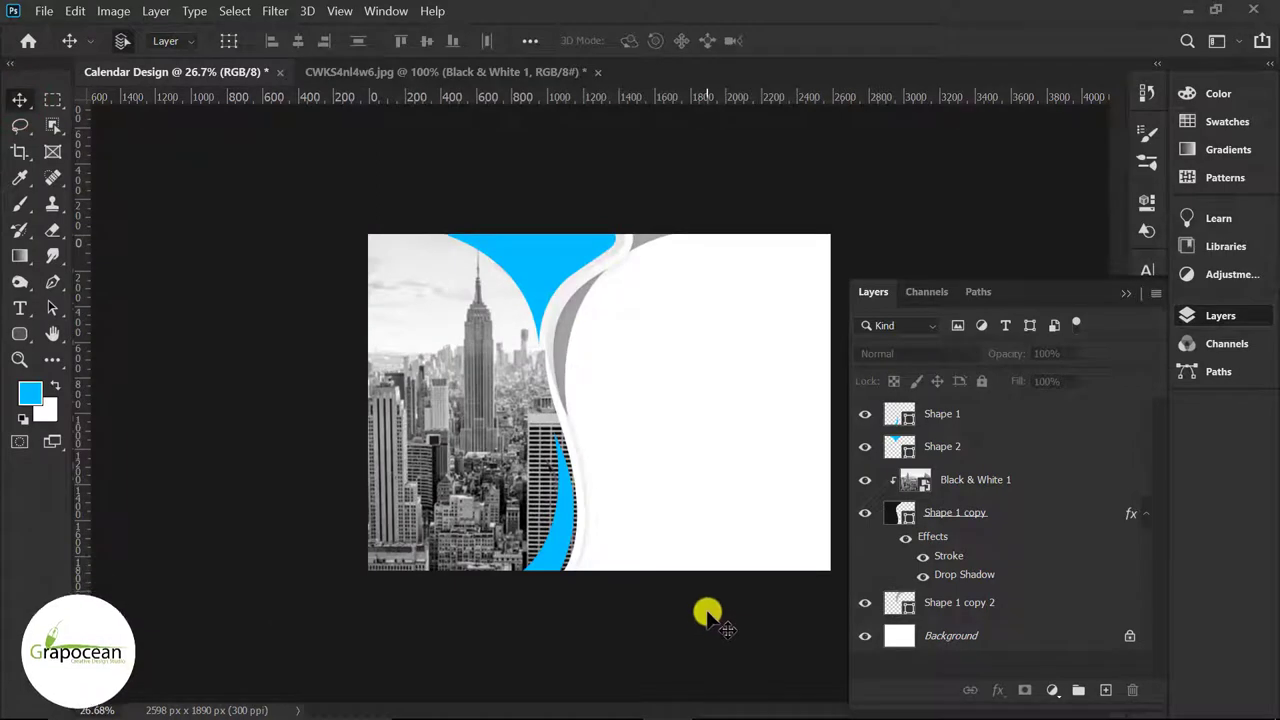
pyautogui.click(942, 446)
pyautogui.click(934, 353)
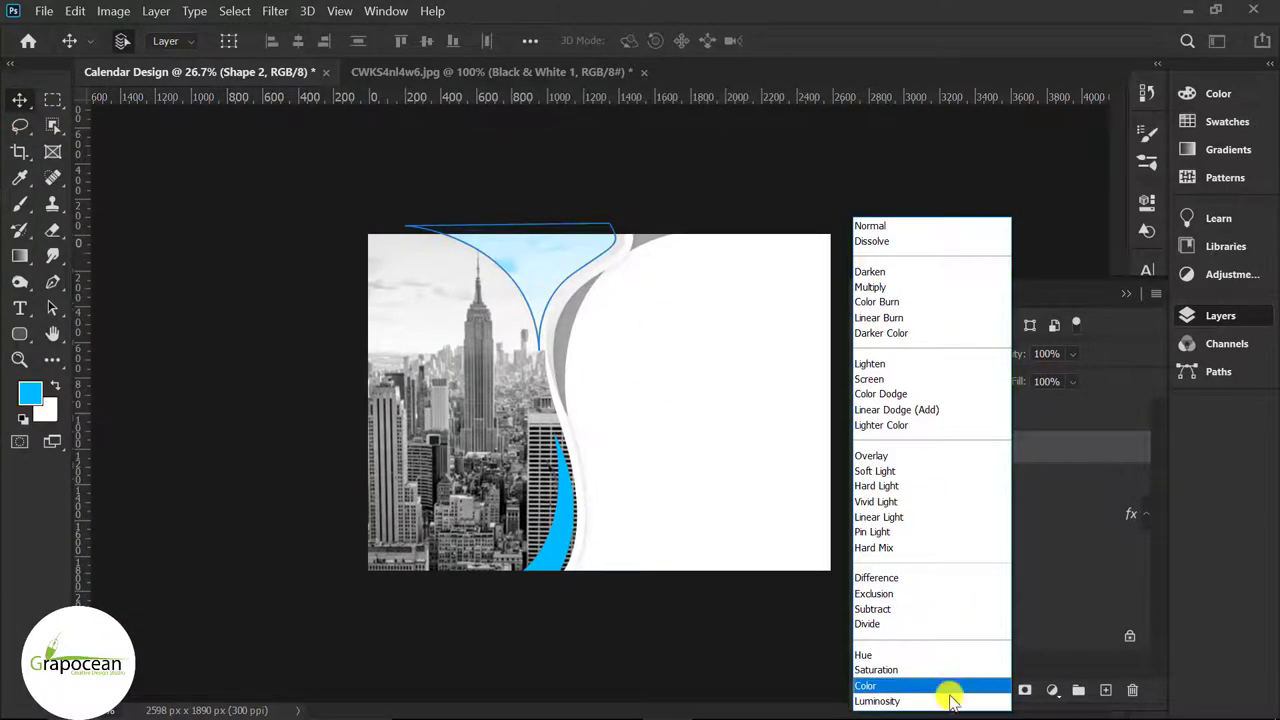
pyautogui.click(886, 318)
pyautogui.scroll(-3, 500, 290)
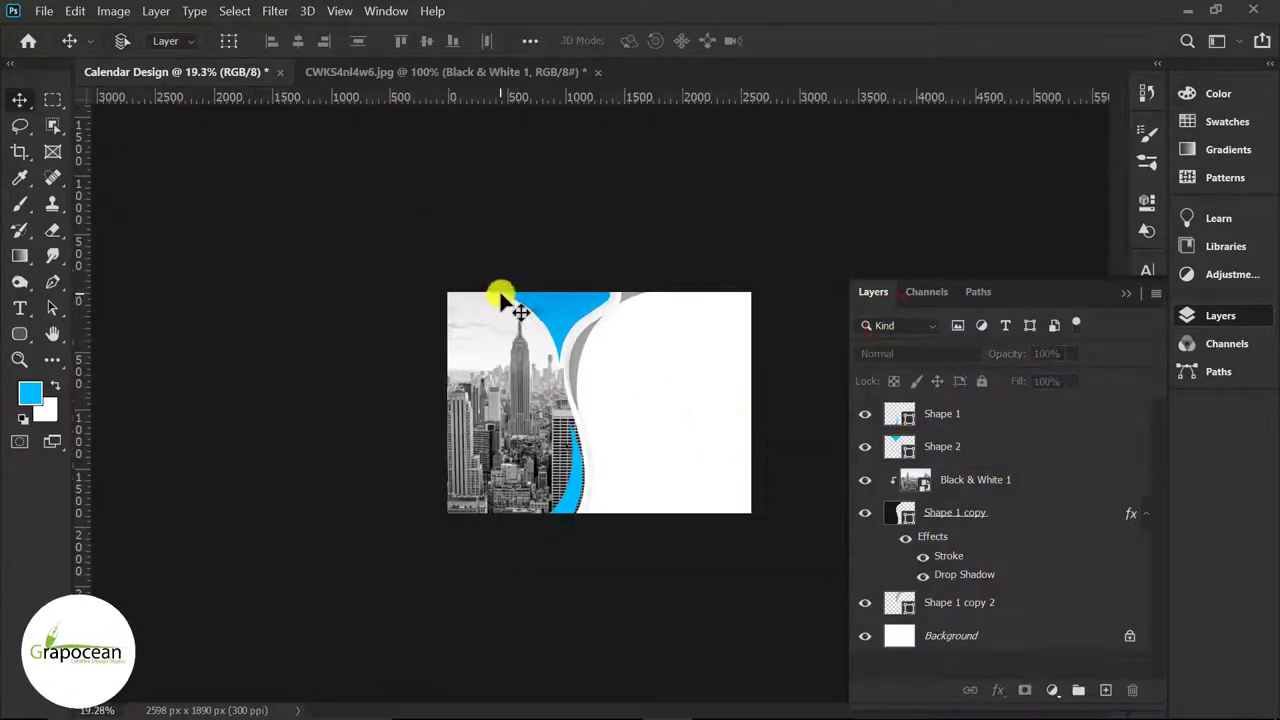
pyautogui.scroll(5, 400, 357)
# Draw a thin curved Shape 3 strip from the photo's top edge down to the wedge's tip.
pyautogui.click(53, 281)
pyautogui.click(351, 184)
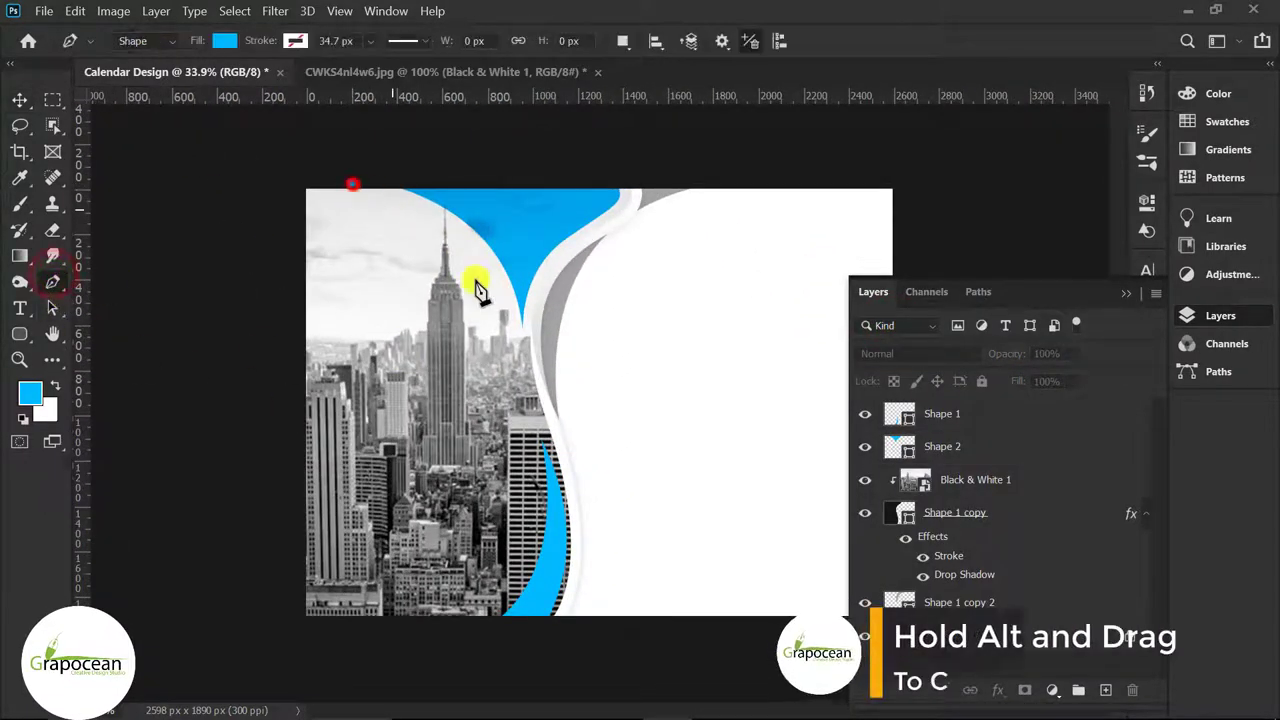
pyautogui.moveTo(515, 357)
pyautogui.mouseDown()
pyautogui.moveTo(544, 514)
pyautogui.moveTo(517, 366)
pyautogui.mouseUp()
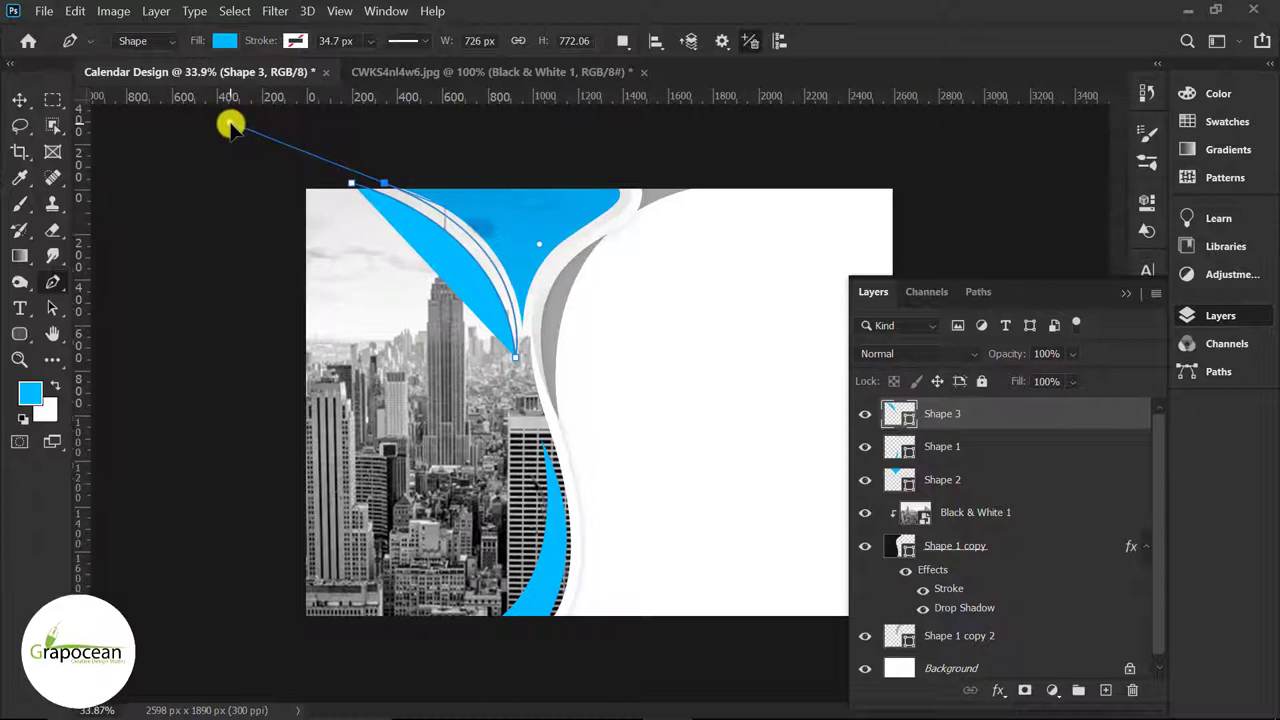
pyautogui.moveTo(228, 122); pyautogui.dragTo(230, 123)
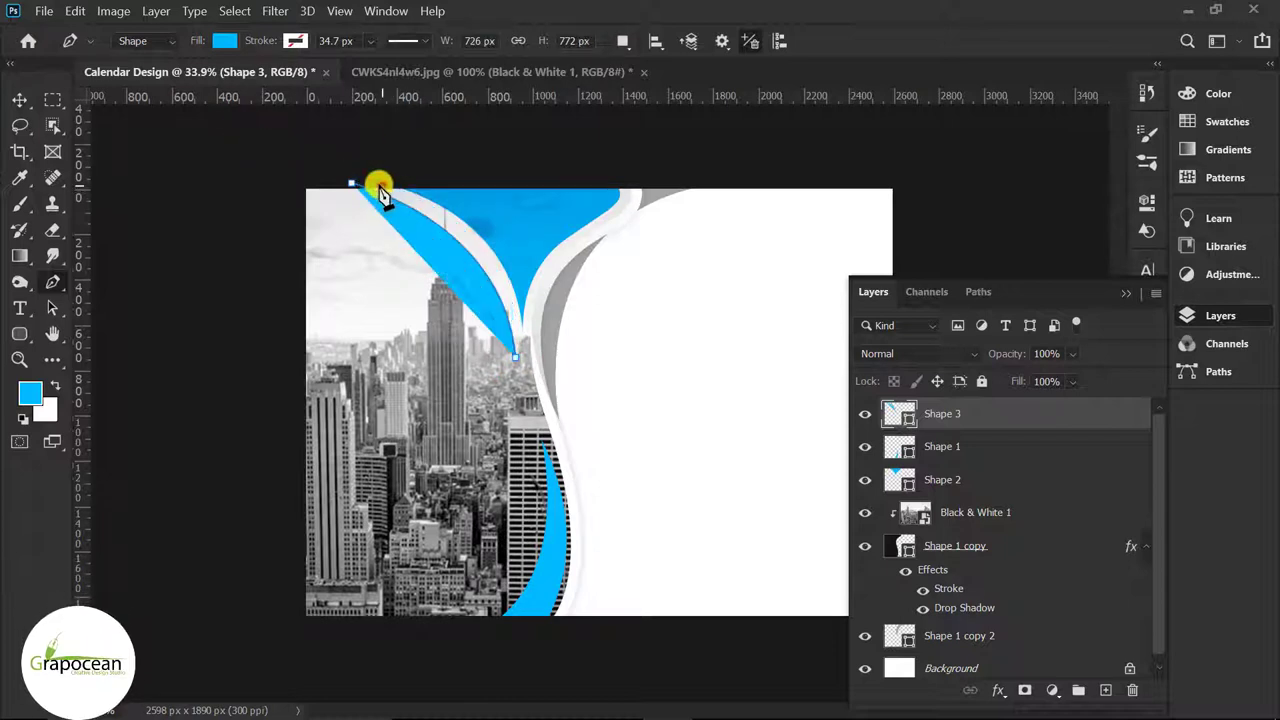
pyautogui.moveTo(383, 190); pyautogui.dragTo(224, 126)
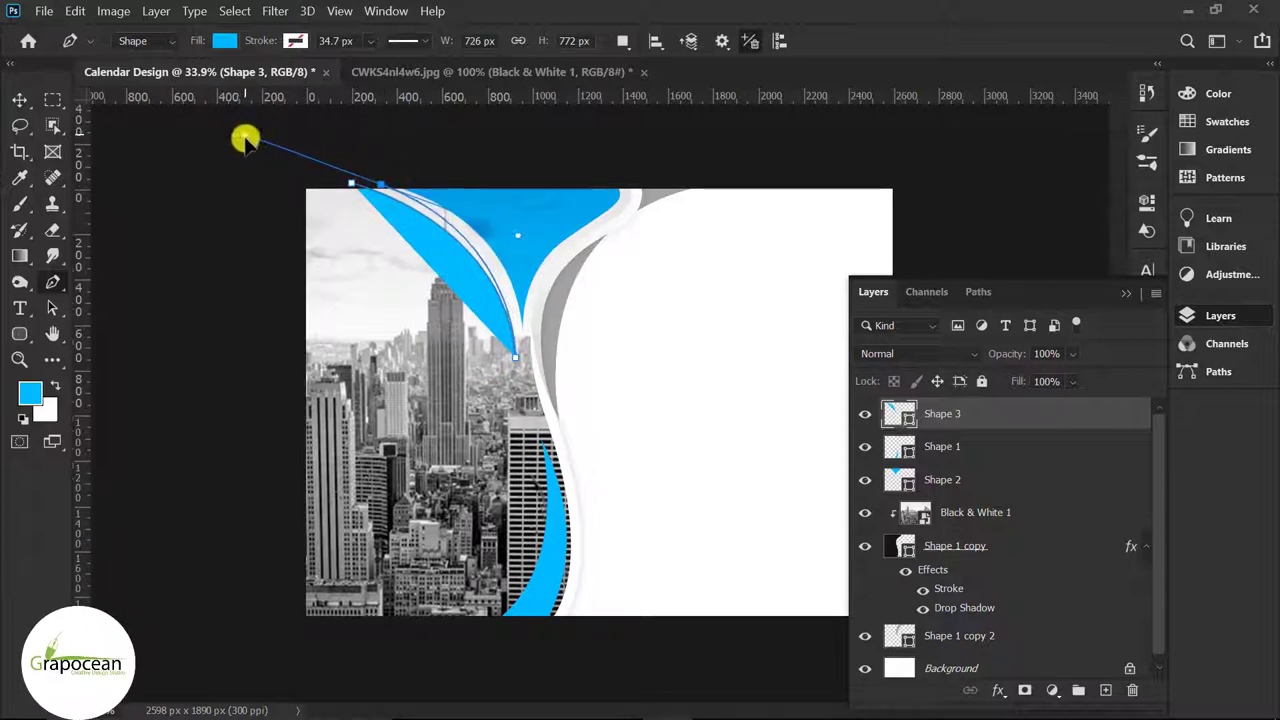
pyautogui.moveTo(242, 144); pyautogui.dragTo(237, 140)
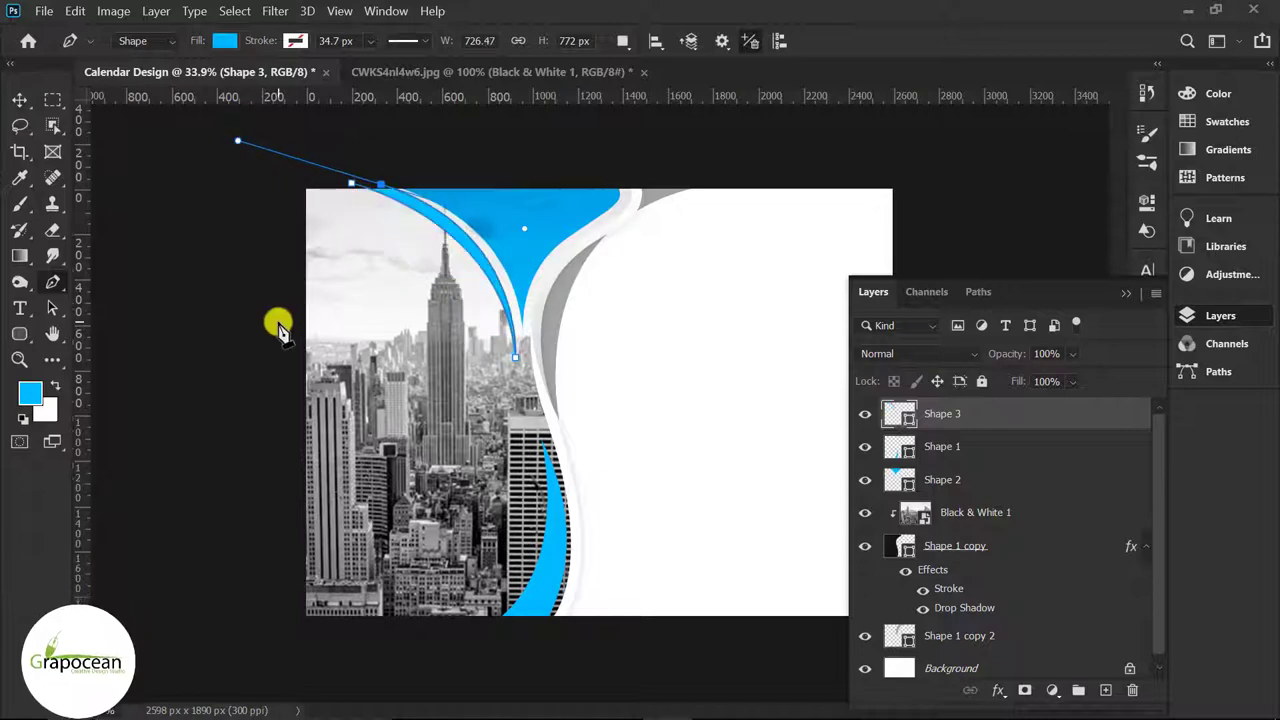
pyautogui.click(27, 106)
pyautogui.click(187, 306)
pyautogui.scroll(-2, 540, 490)
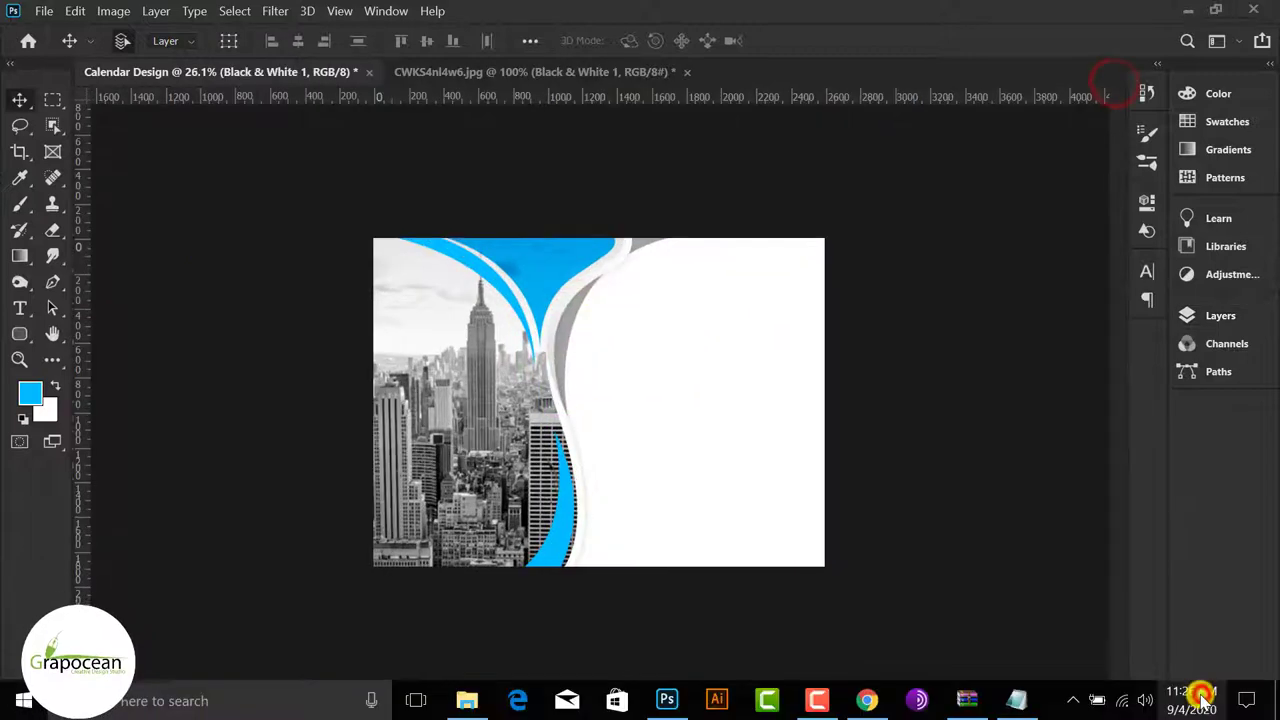
# Open the Windows calendar and paste its screenshot onto the canvas.
pyautogui.click(1195, 695)
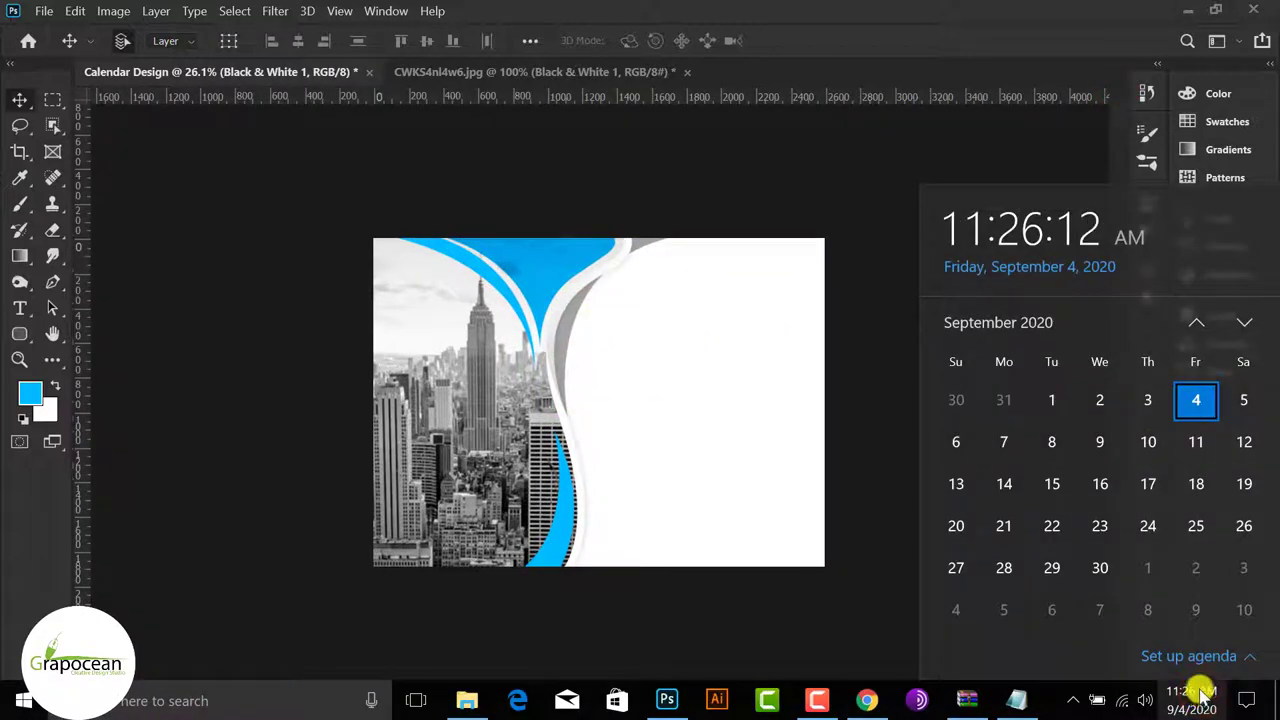
pyautogui.click(133, 701)
pyautogui.write('p')
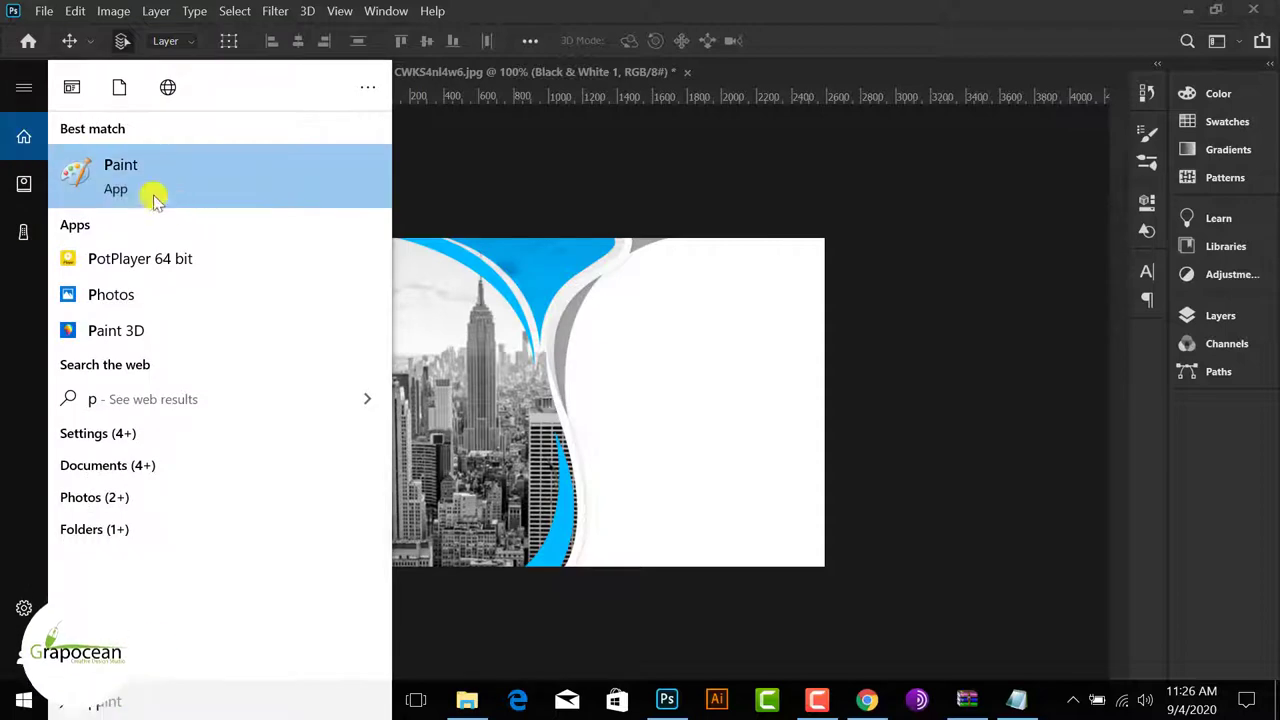
pyautogui.click(606, 340)
pyautogui.hotkey('ctrl', 'v')
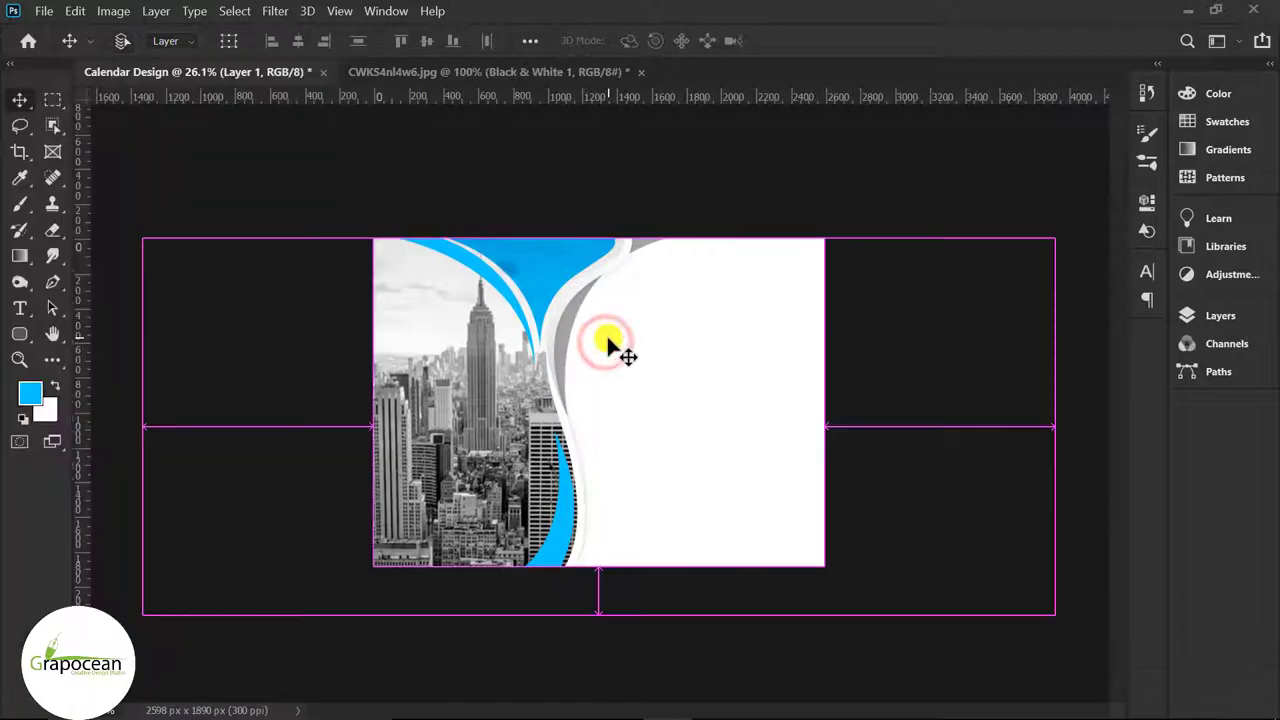
pyautogui.scroll(5, 710, 418)
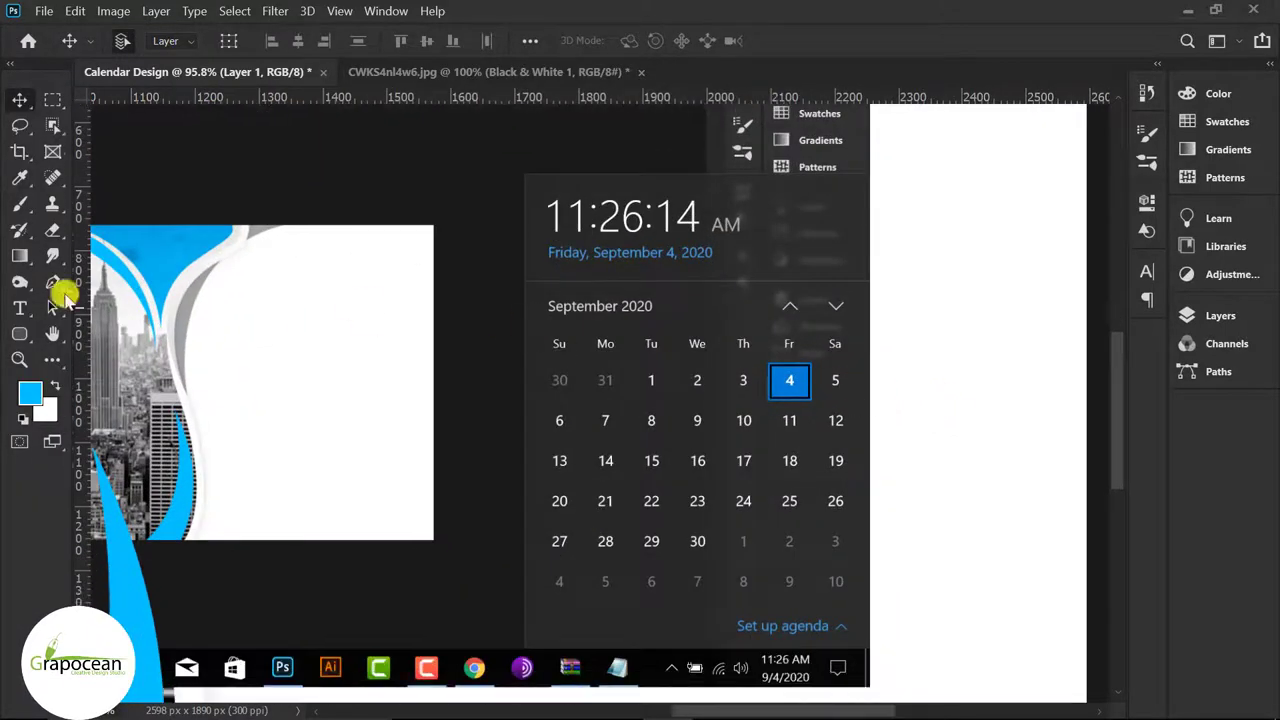
# Cut the September 2020 calendar from the screenshot and paste it as a layer above Shape 3.
pyautogui.click(52, 98)
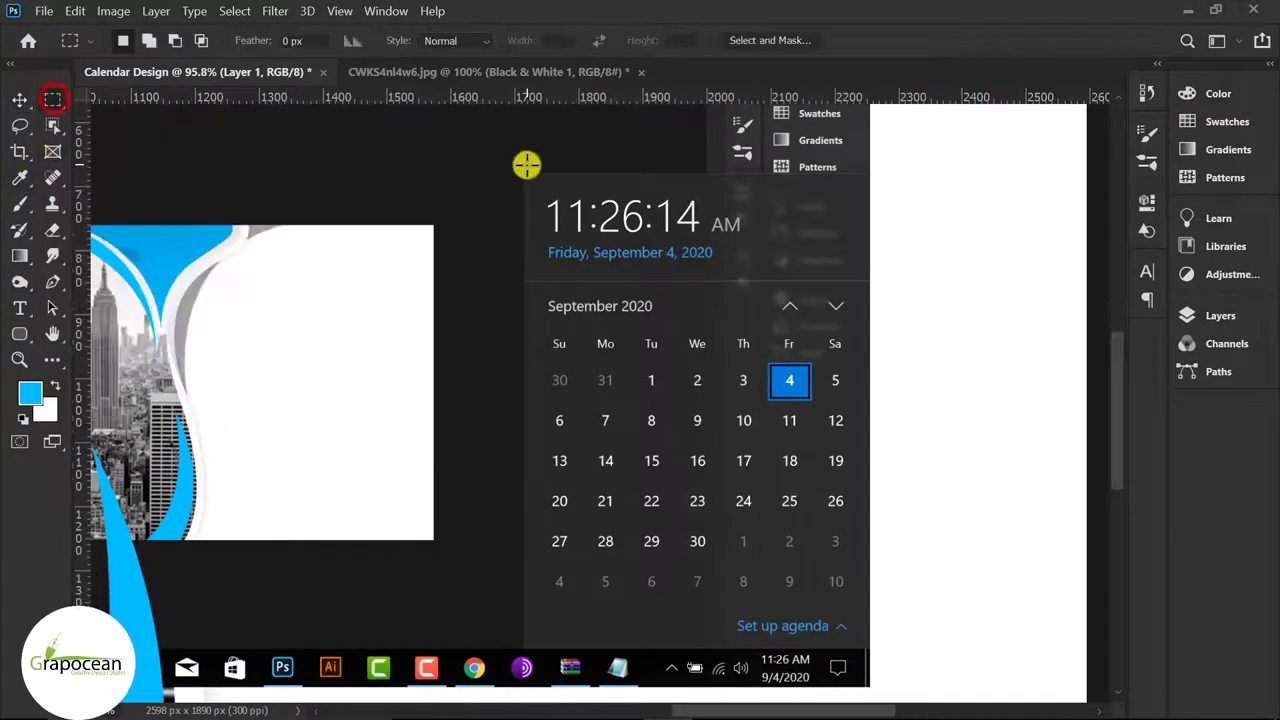
pyautogui.moveTo(558, 219); pyautogui.dragTo(869, 650)
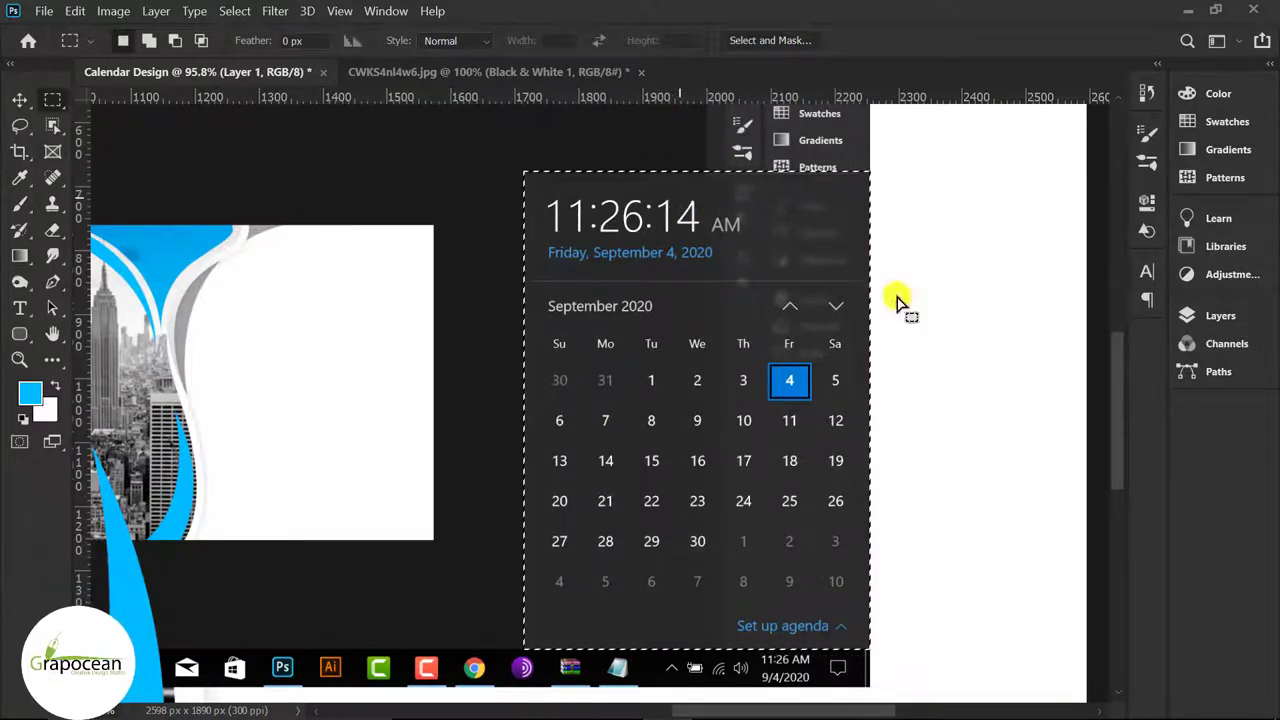
pyautogui.hotkey('ctrl', 'x')
pyautogui.click(1214, 316)
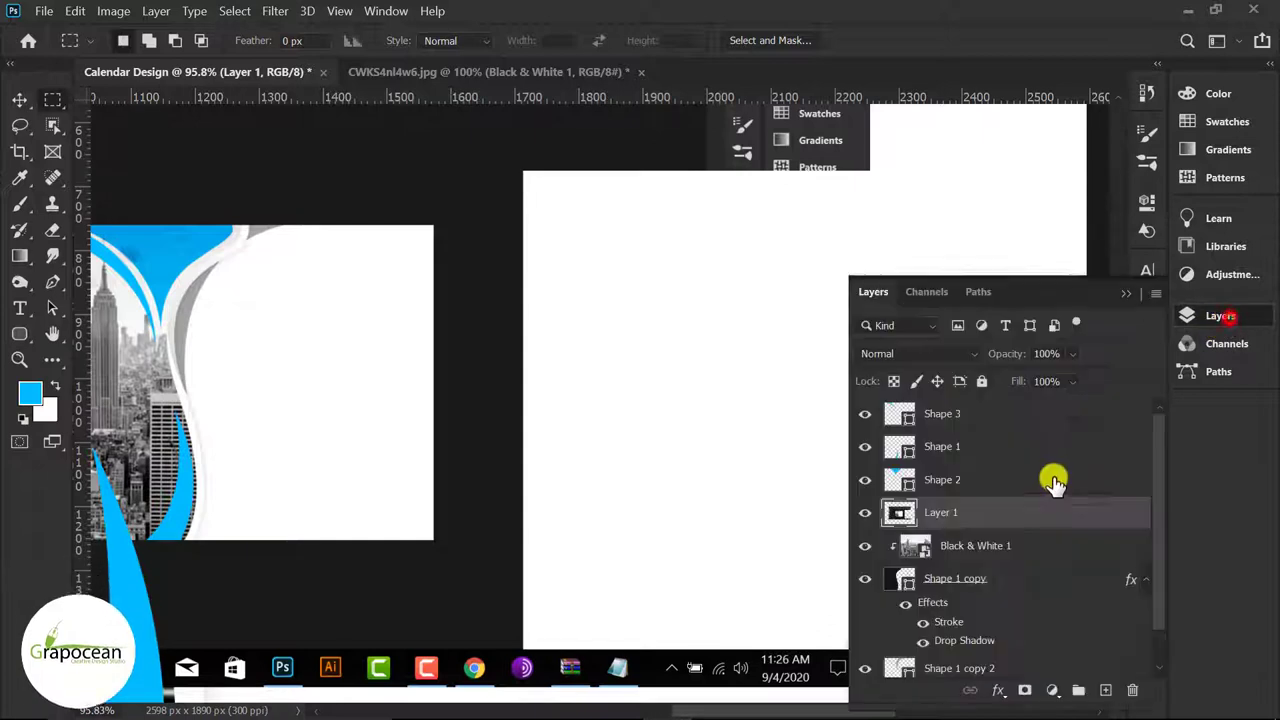
pyautogui.click(1013, 416)
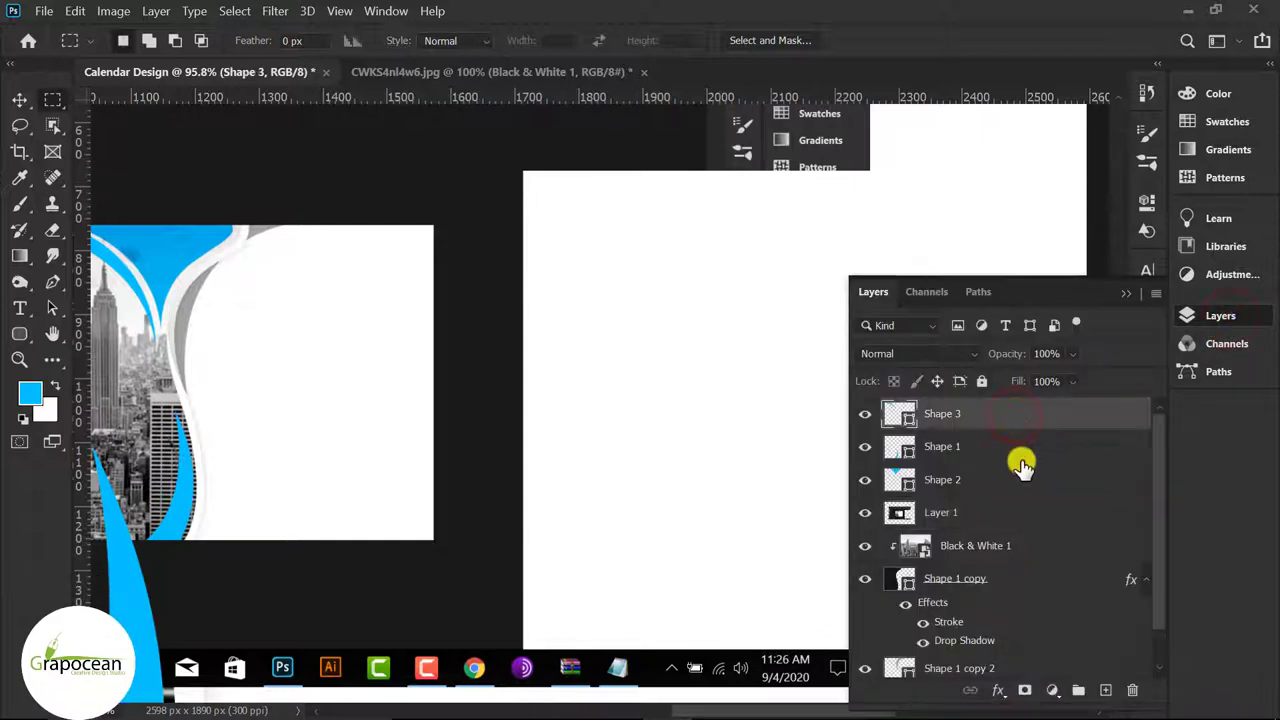
pyautogui.hotkey('ctrl', 'v')
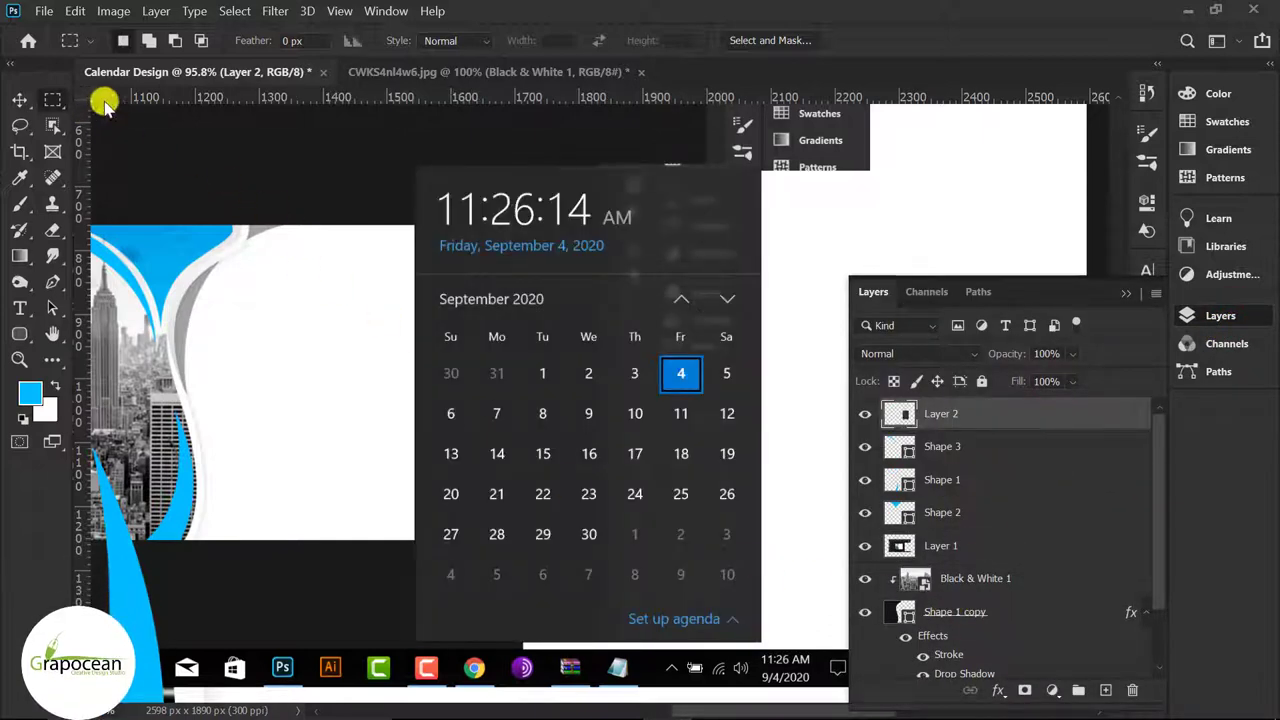
# Delete the leftover screenshot layer.
pyautogui.scroll(-2, 449, 357)
pyautogui.scroll(-2, 449, 357)
pyautogui.scroll(-1, 449, 357)
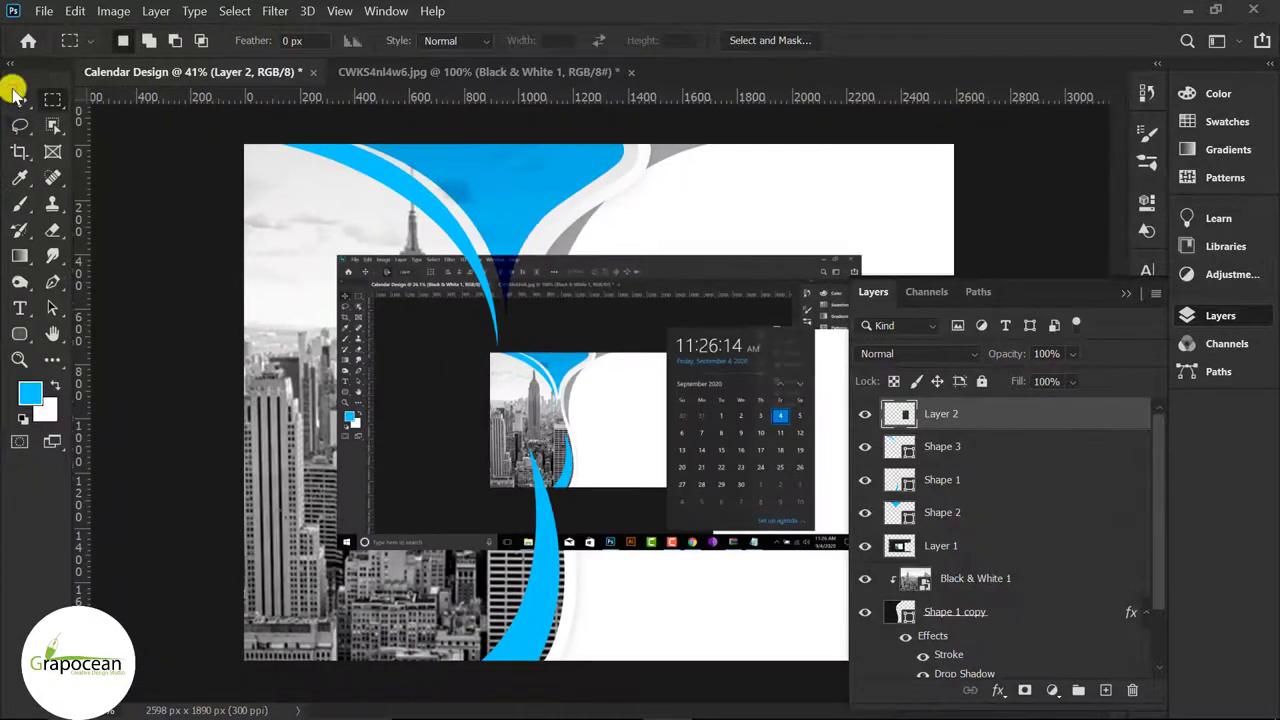
pyautogui.click(17, 92)
pyautogui.click(611, 298)
pyautogui.press('Delete')
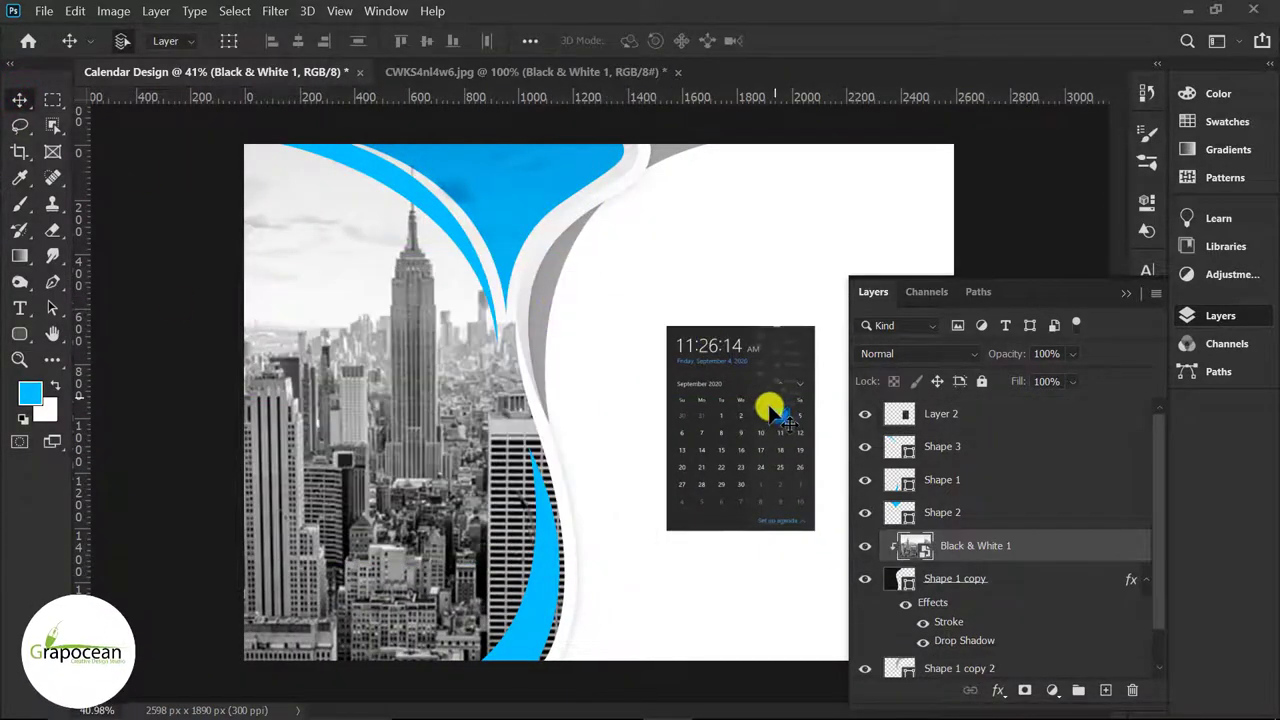
# Move the calendar up-left and enlarge it over the city photo.
pyautogui.moveTo(730, 421); pyautogui.dragTo(527, 395)
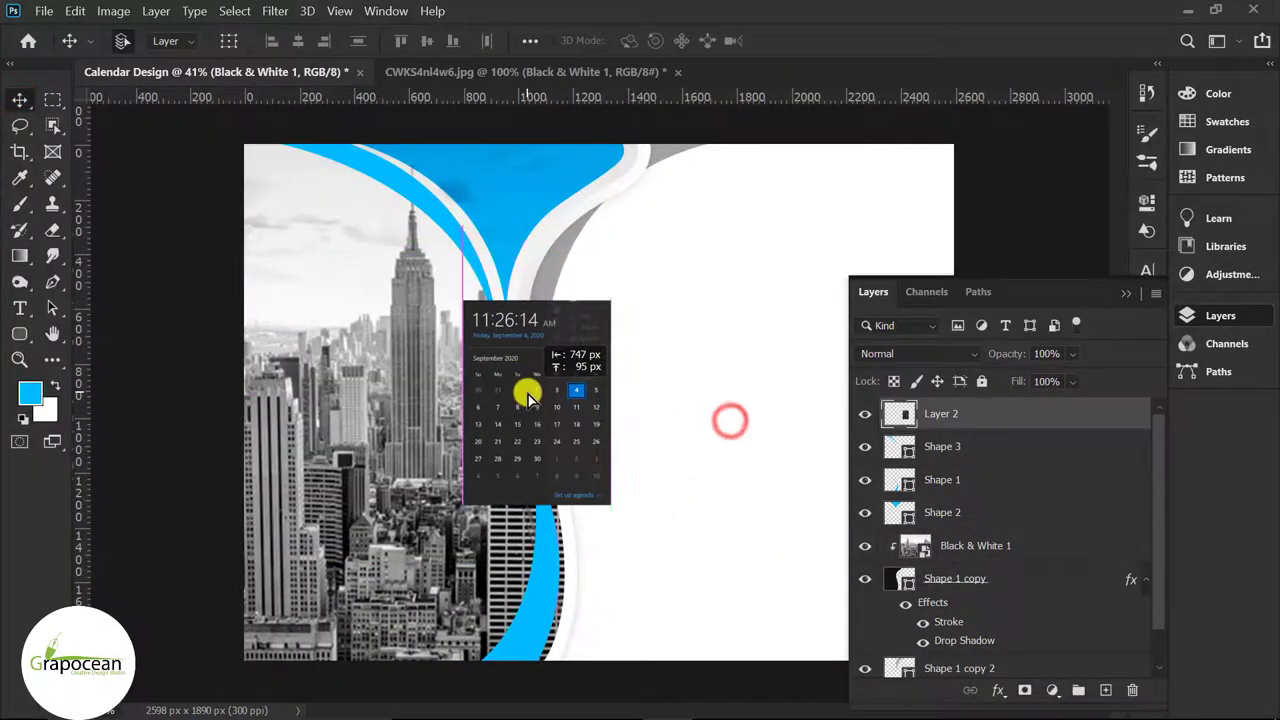
pyautogui.click(1126, 293)
pyautogui.hotkey('ctrl', 't')
pyautogui.moveTo(610, 504); pyautogui.dragTo(669, 585)
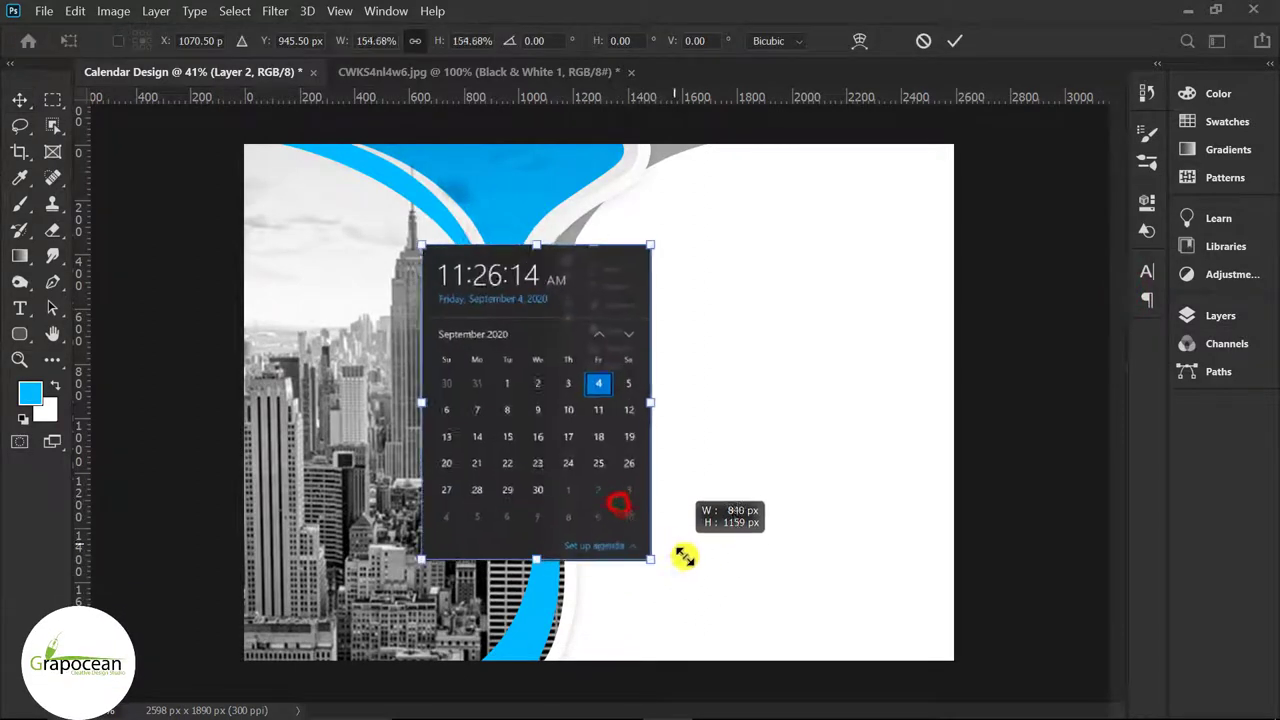
pyautogui.moveTo(580, 462); pyautogui.dragTo(548, 452)
pyautogui.click(955, 41)
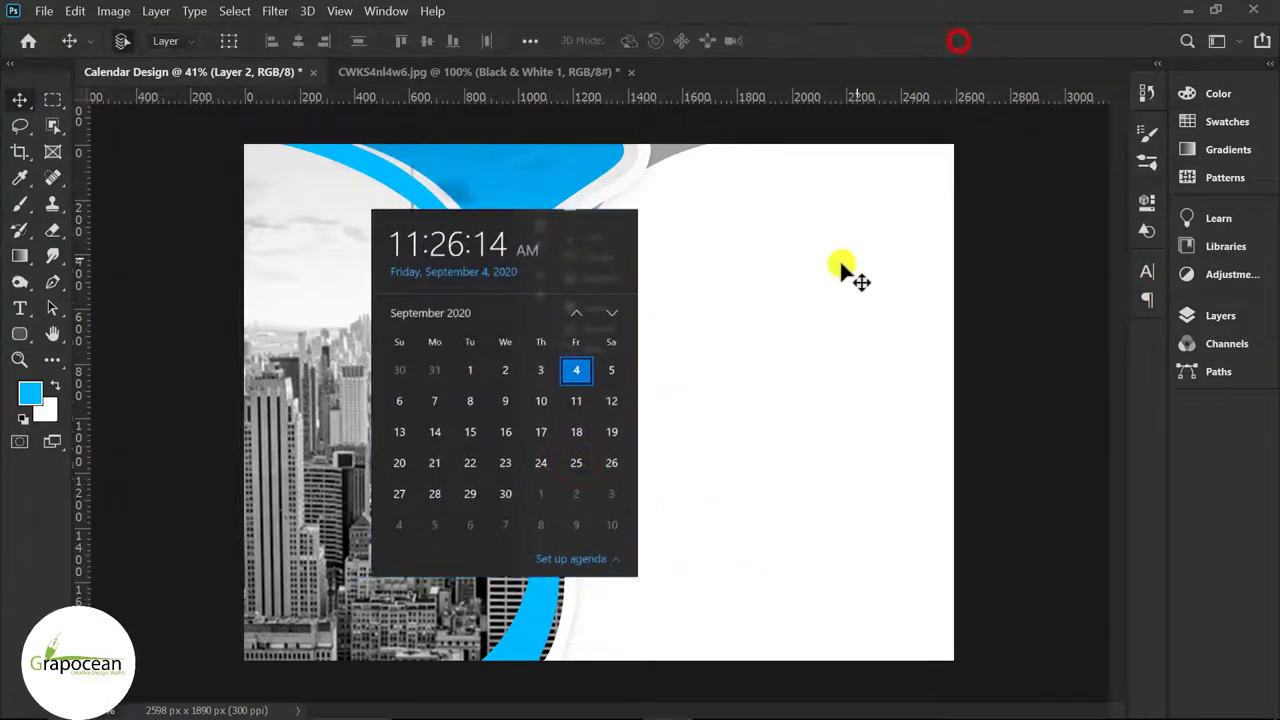
# Type the heading 'September | 2020' right of the calendar, with 2020 in bold.
pyautogui.click(699, 307)
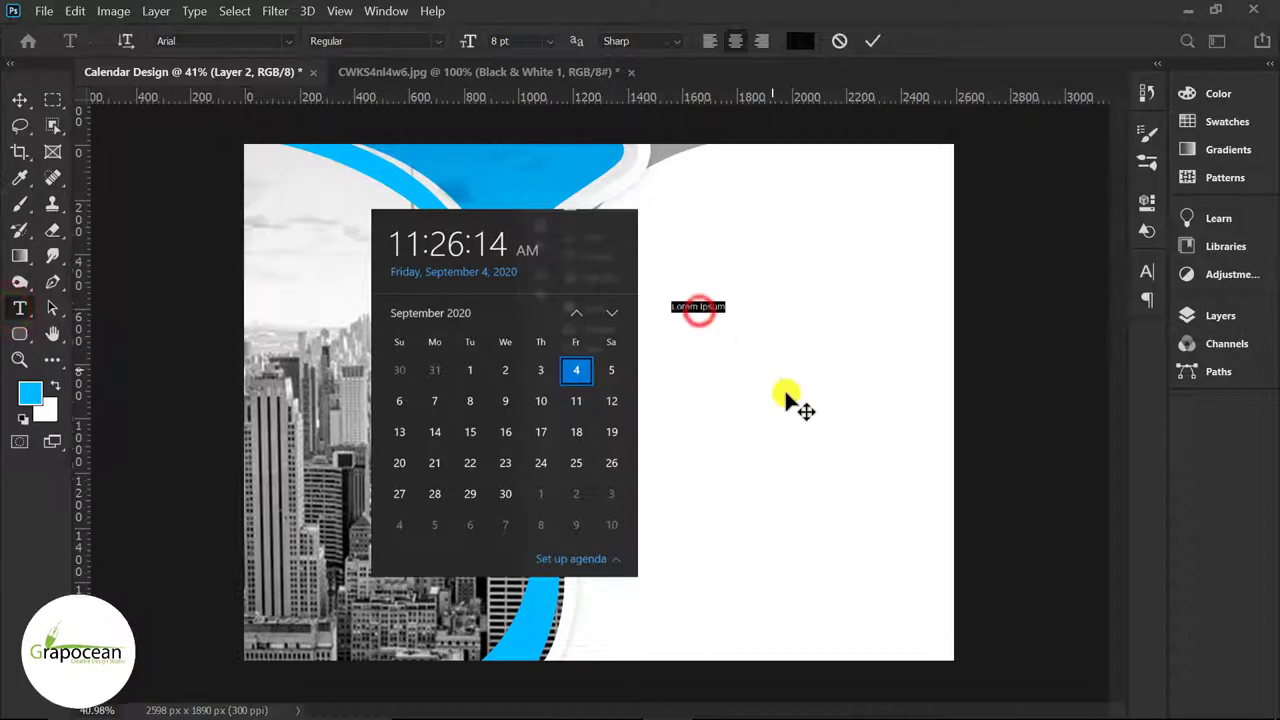
pyautogui.write('Se')
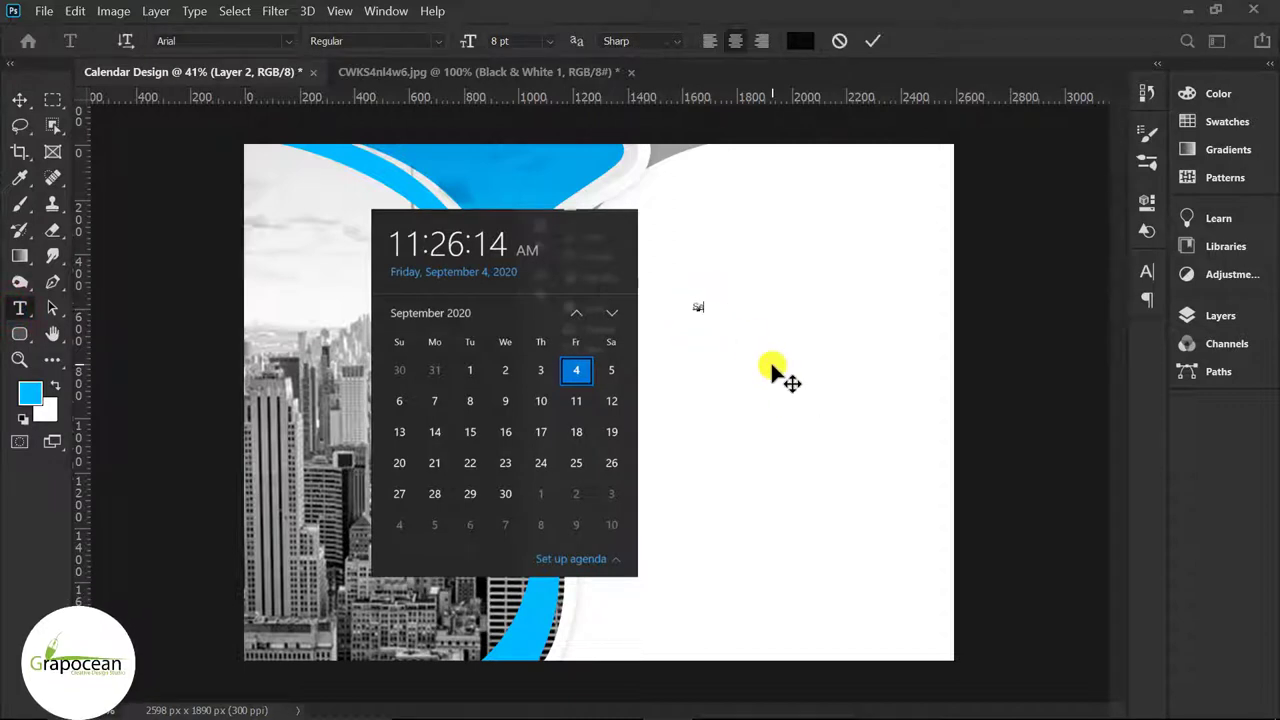
pyautogui.write('ptember')
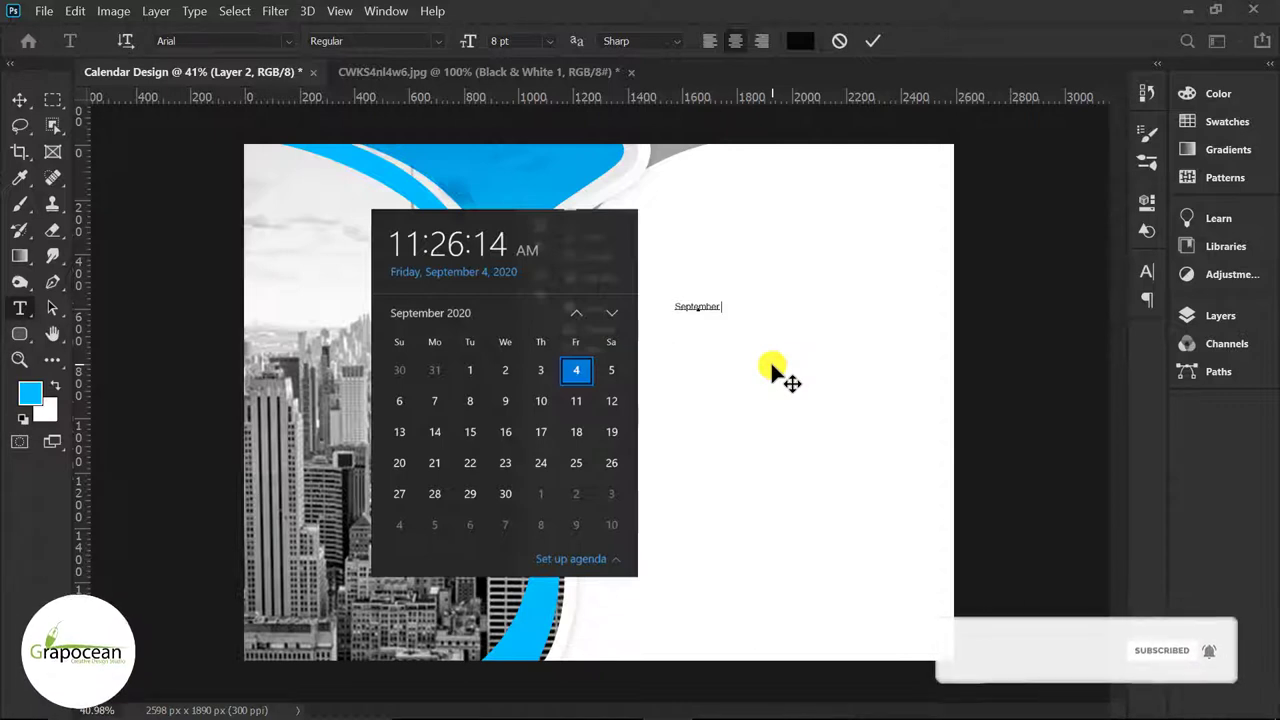
pyautogui.write(' | 2020')
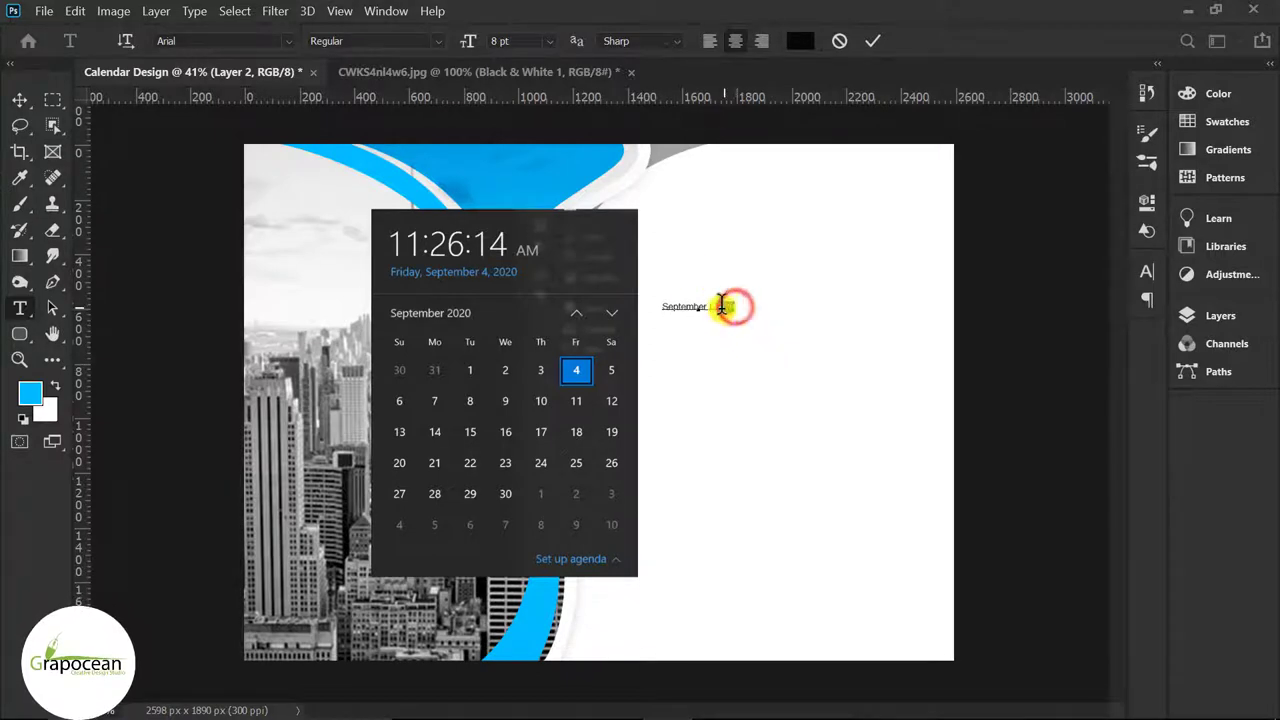
pyautogui.click(437, 41)
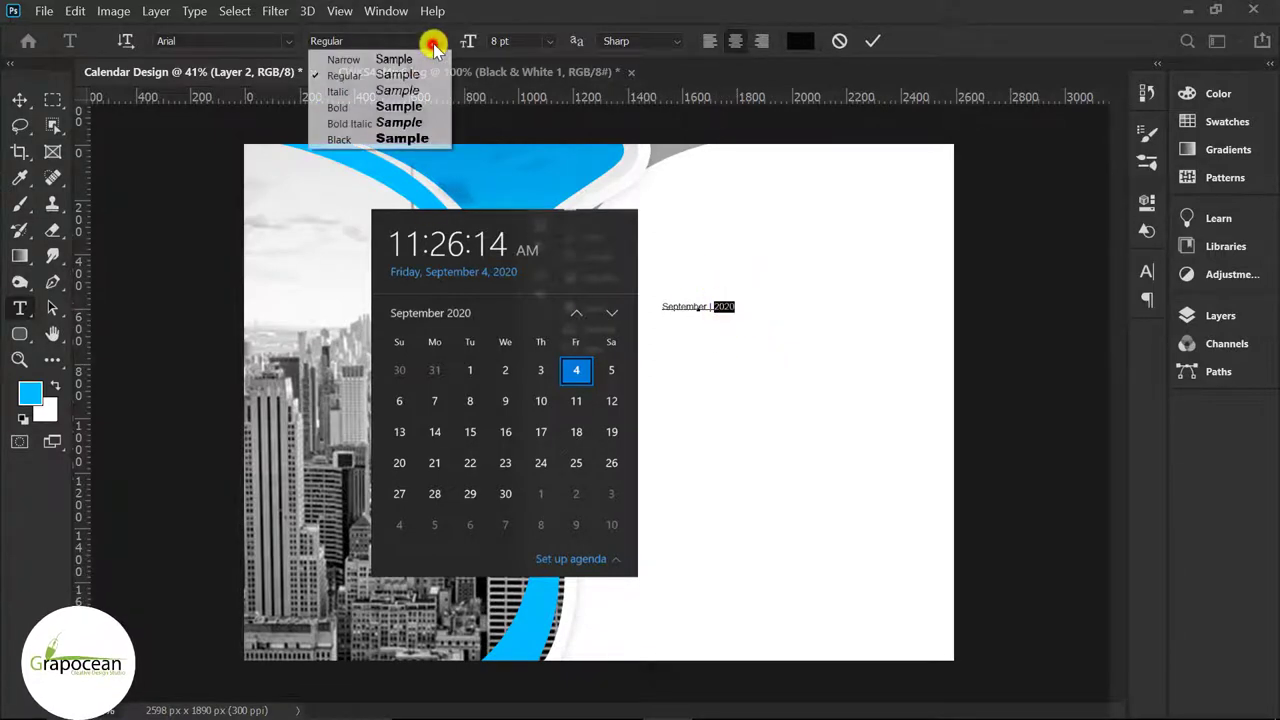
pyautogui.click(390, 107)
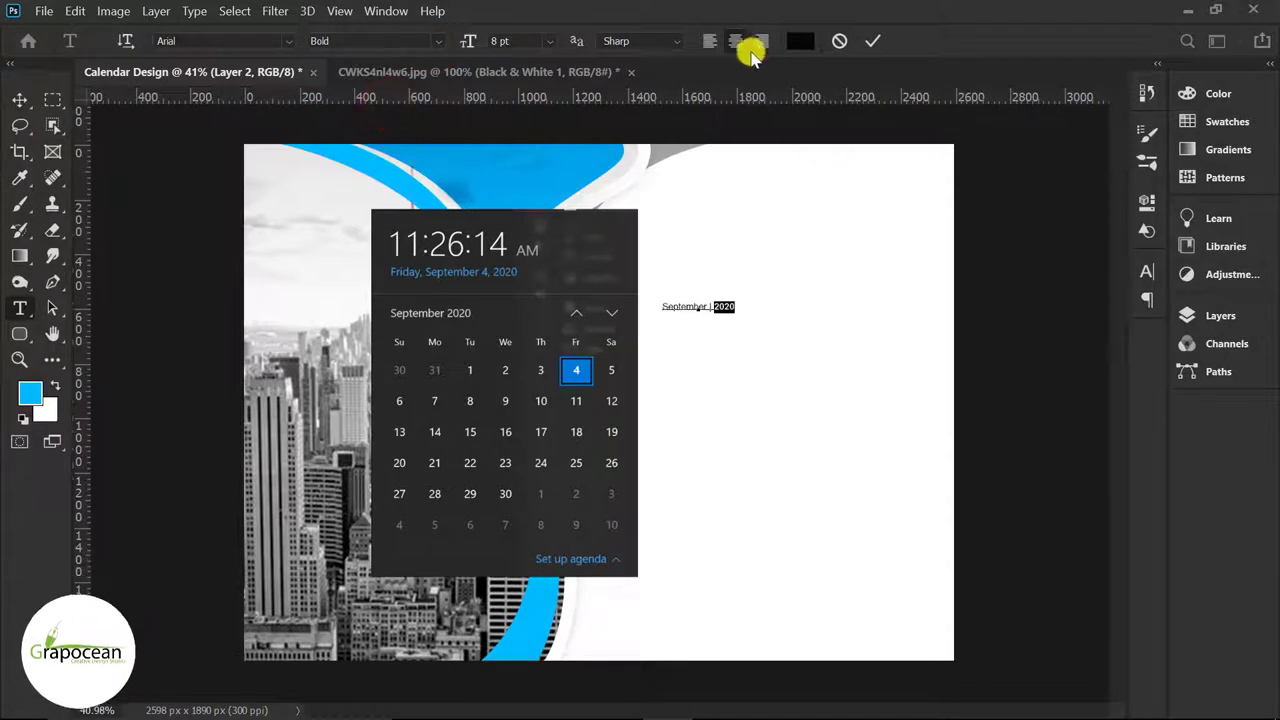
# Colour 2020 with the blue sampled from the curved shape and enlarge the heading.
pyautogui.click(801, 42)
pyautogui.click(567, 171)
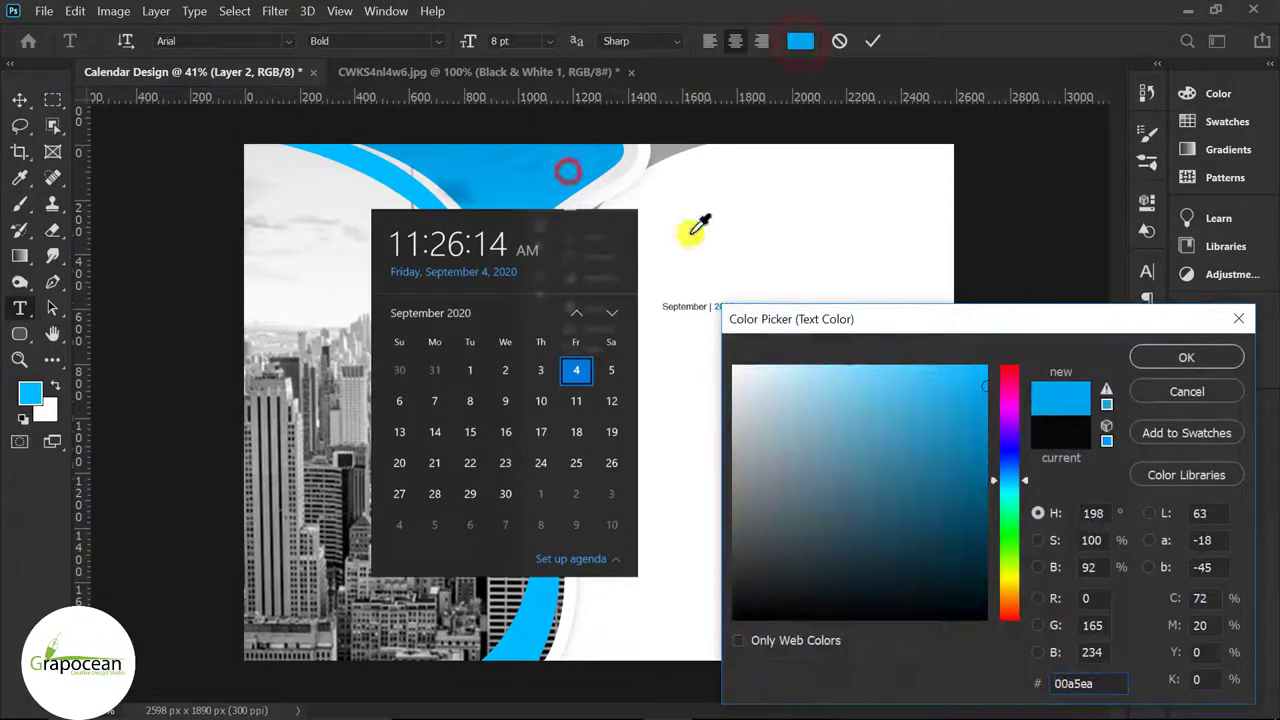
pyautogui.click(1188, 357)
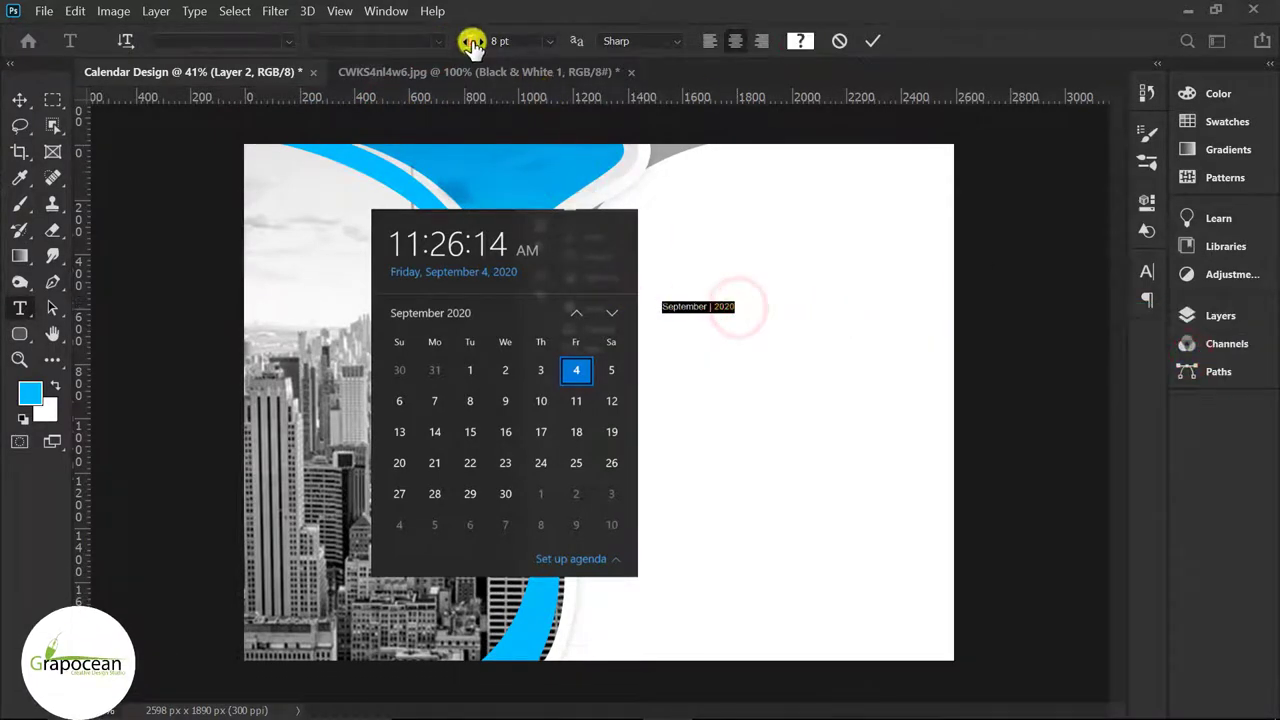
pyautogui.moveTo(472, 42); pyautogui.dragTo(487, 50)
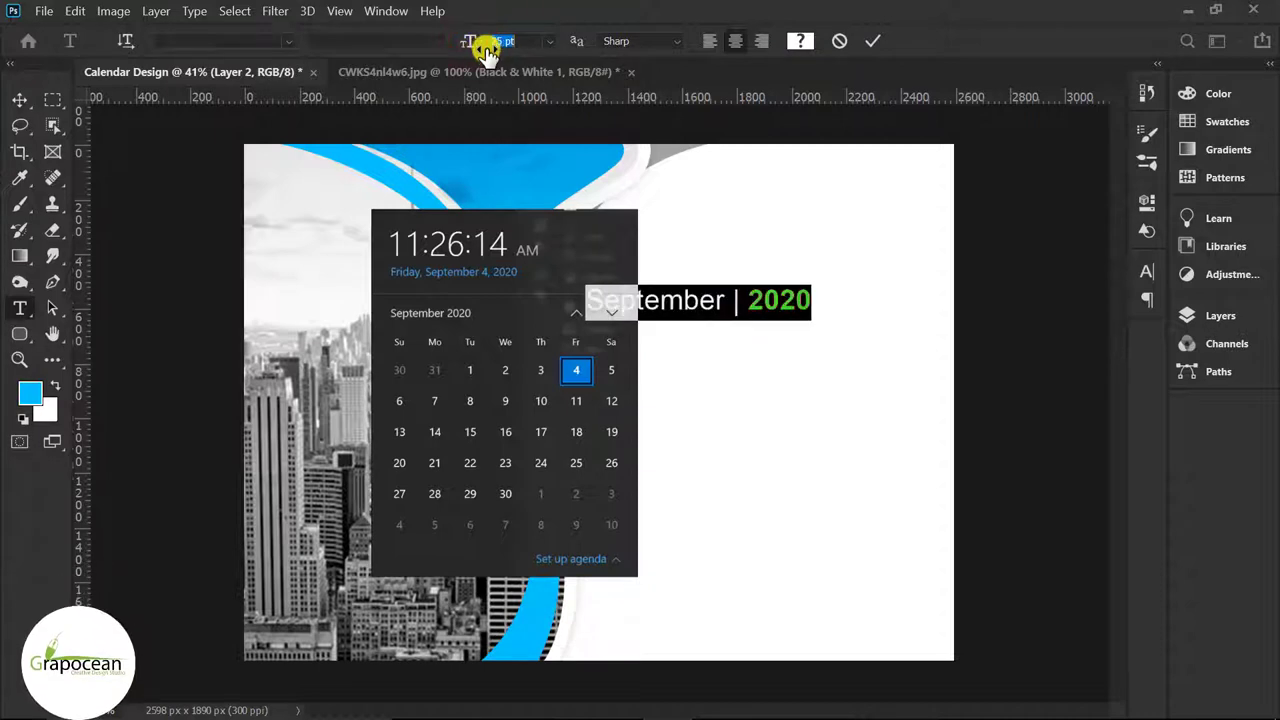
# Place the heading at the top right and shift the calendar image left.
pyautogui.click(20, 100)
pyautogui.moveTo(737, 306); pyautogui.dragTo(807, 299)
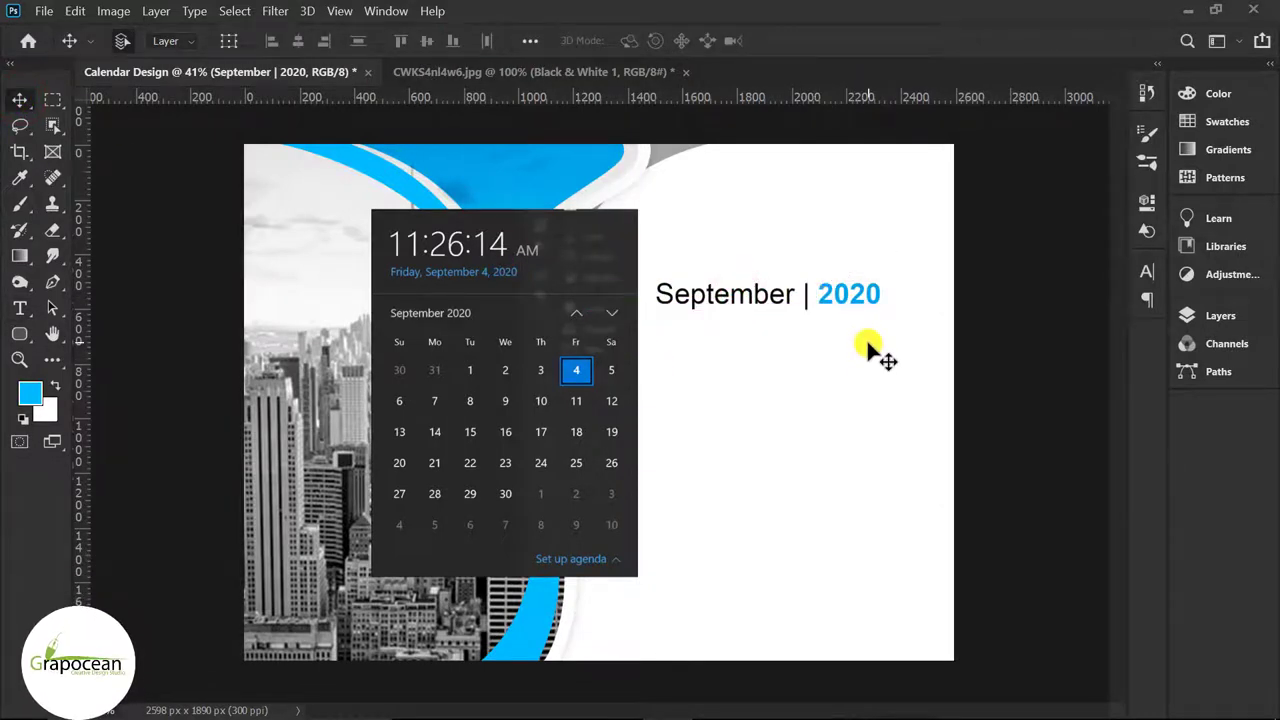
pyautogui.moveTo(825, 298); pyautogui.dragTo(859, 276)
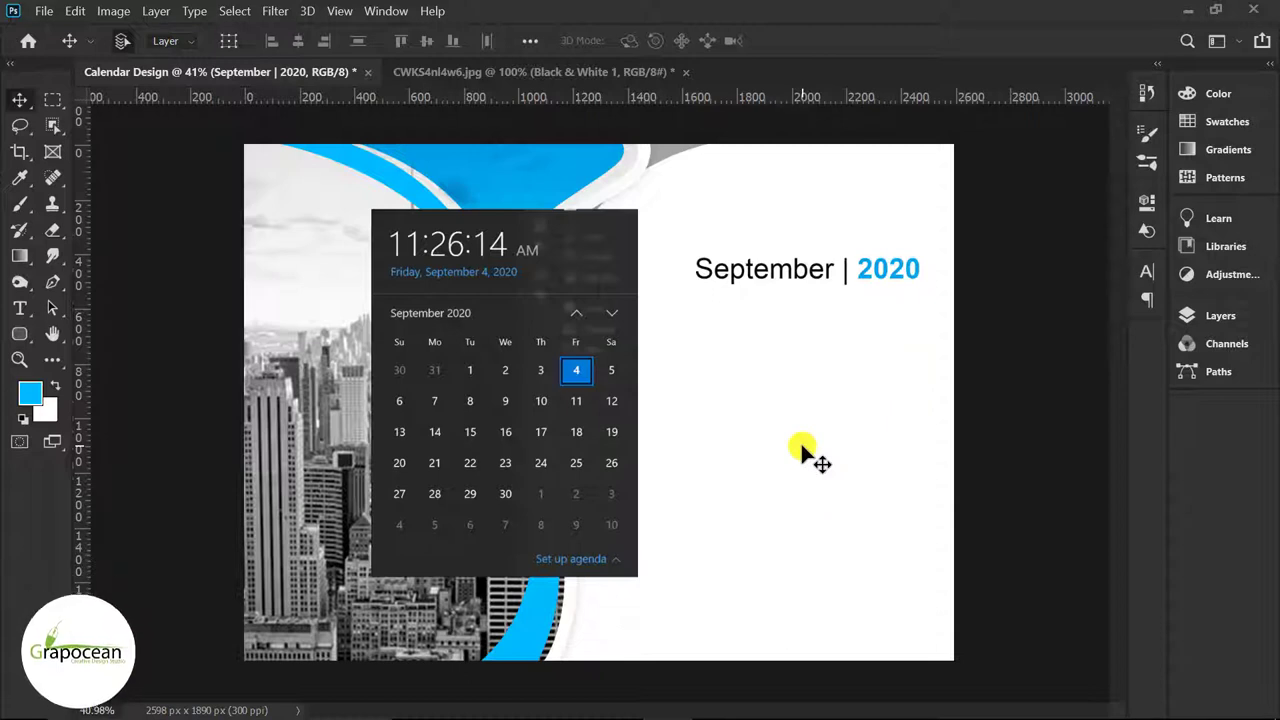
pyautogui.moveTo(578, 258); pyautogui.dragTo(500, 258)
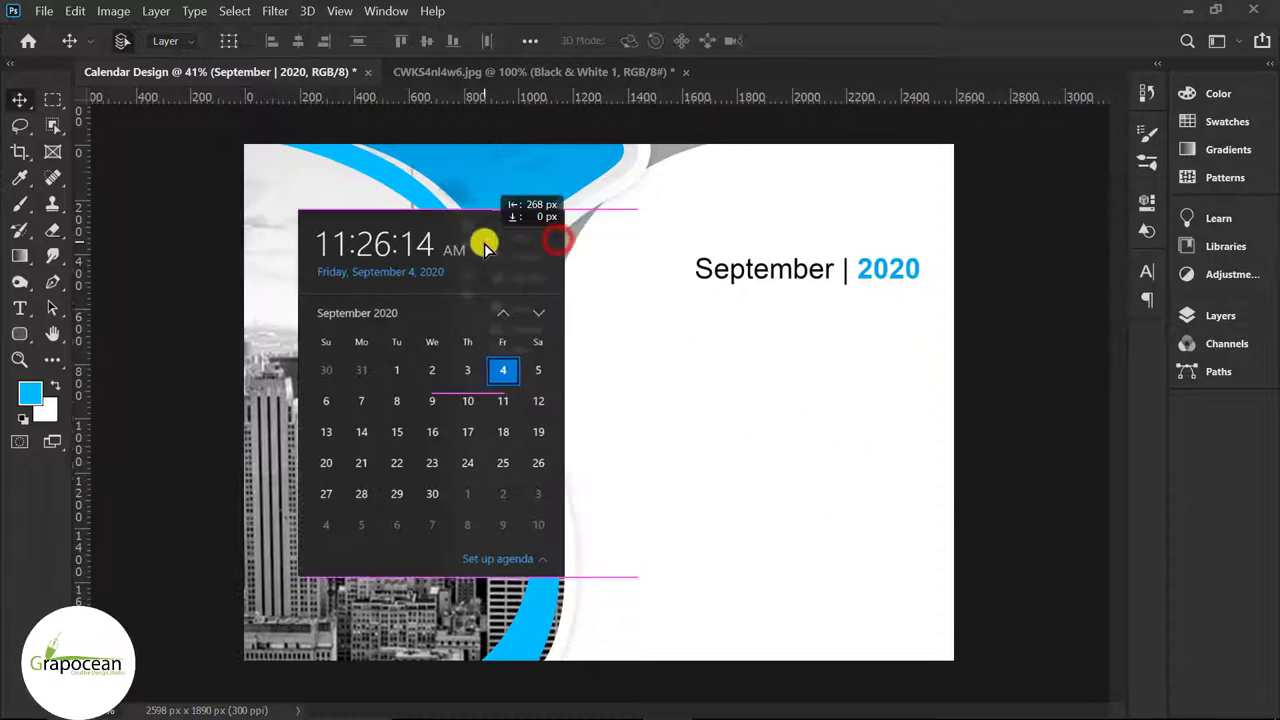
# Add a 'sun' label below the heading and set its font size to 13 pt.
pyautogui.click(22, 310)
pyautogui.click(648, 350)
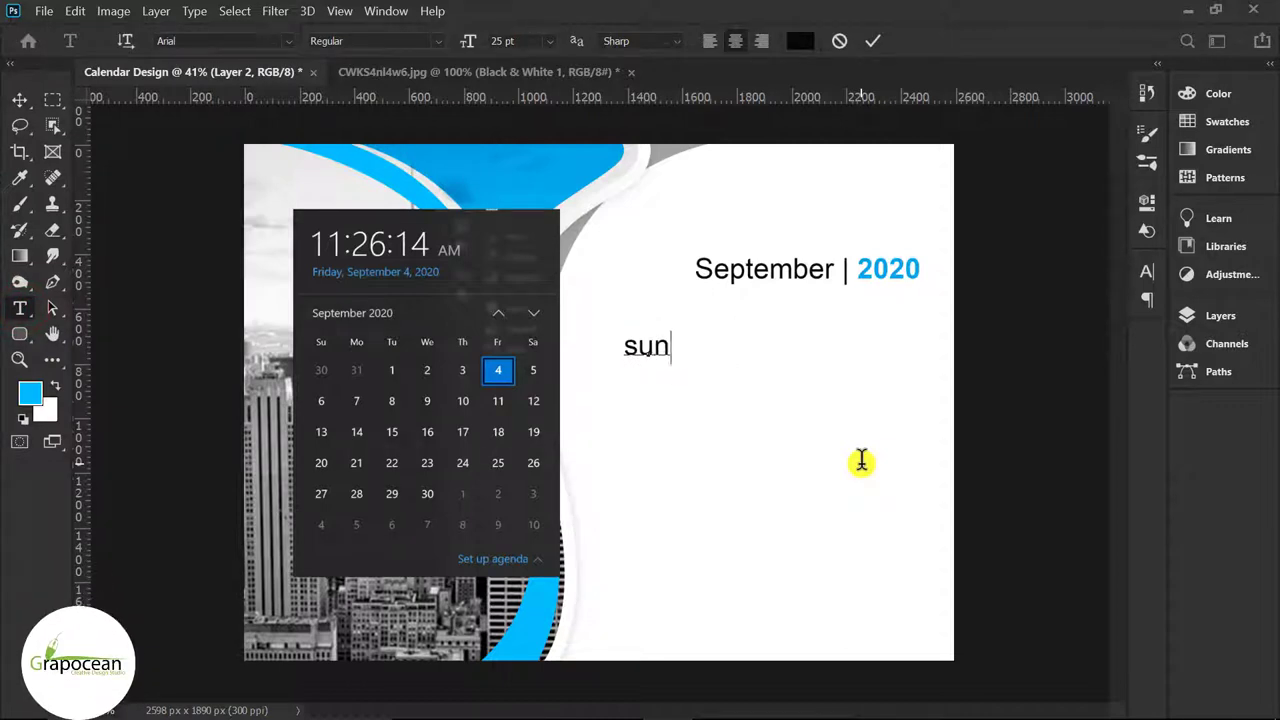
pyautogui.press('BackSpace')
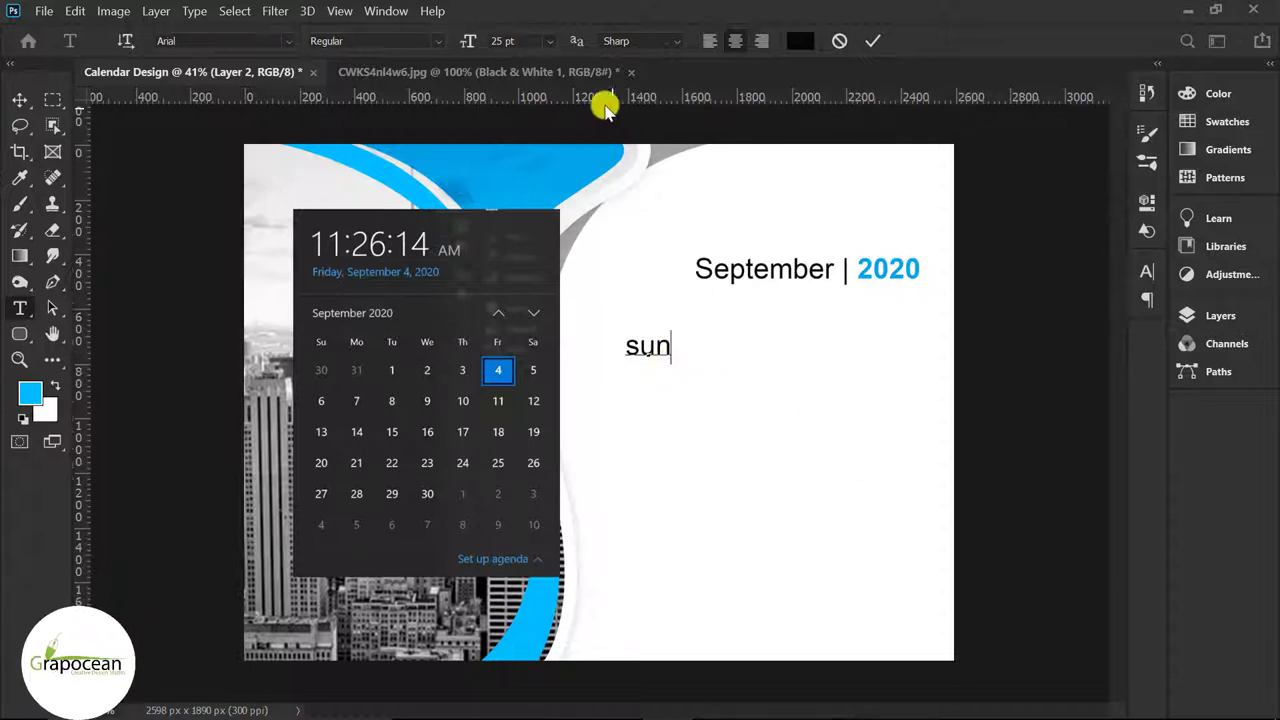
pyautogui.moveTo(684, 348); pyautogui.dragTo(620, 346)
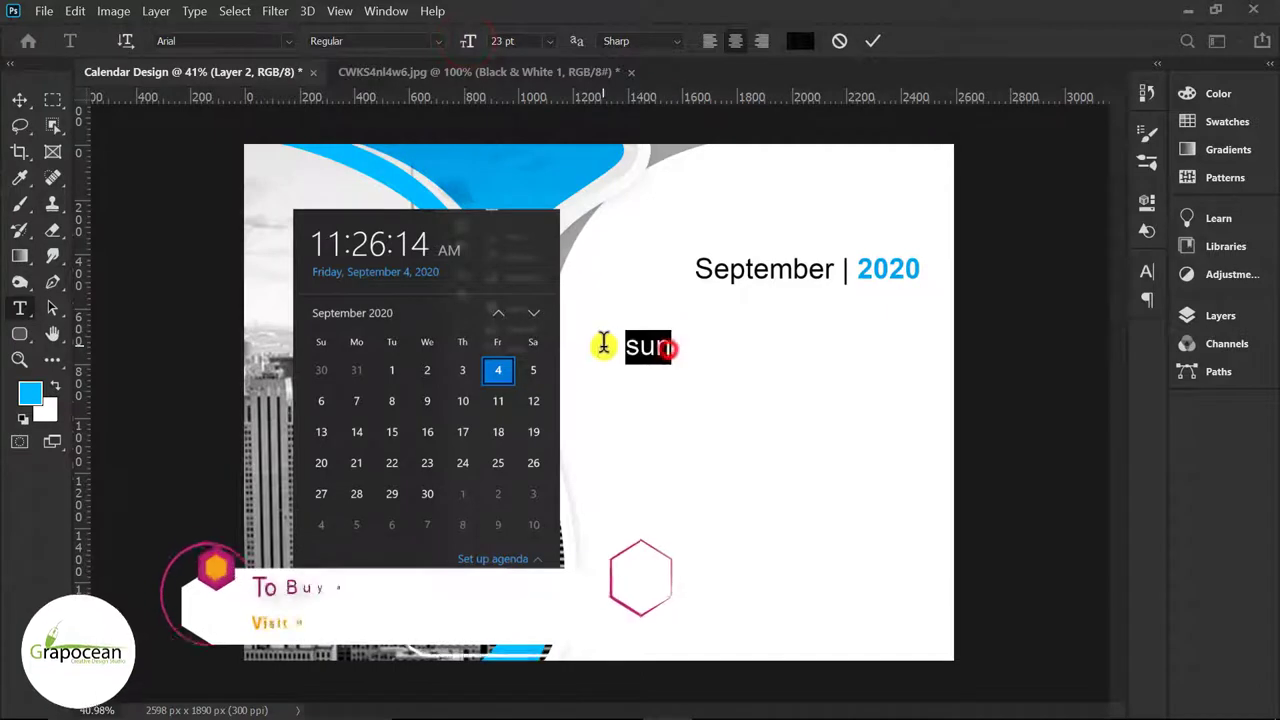
pyautogui.moveTo(468, 40); pyautogui.dragTo(461, 40)
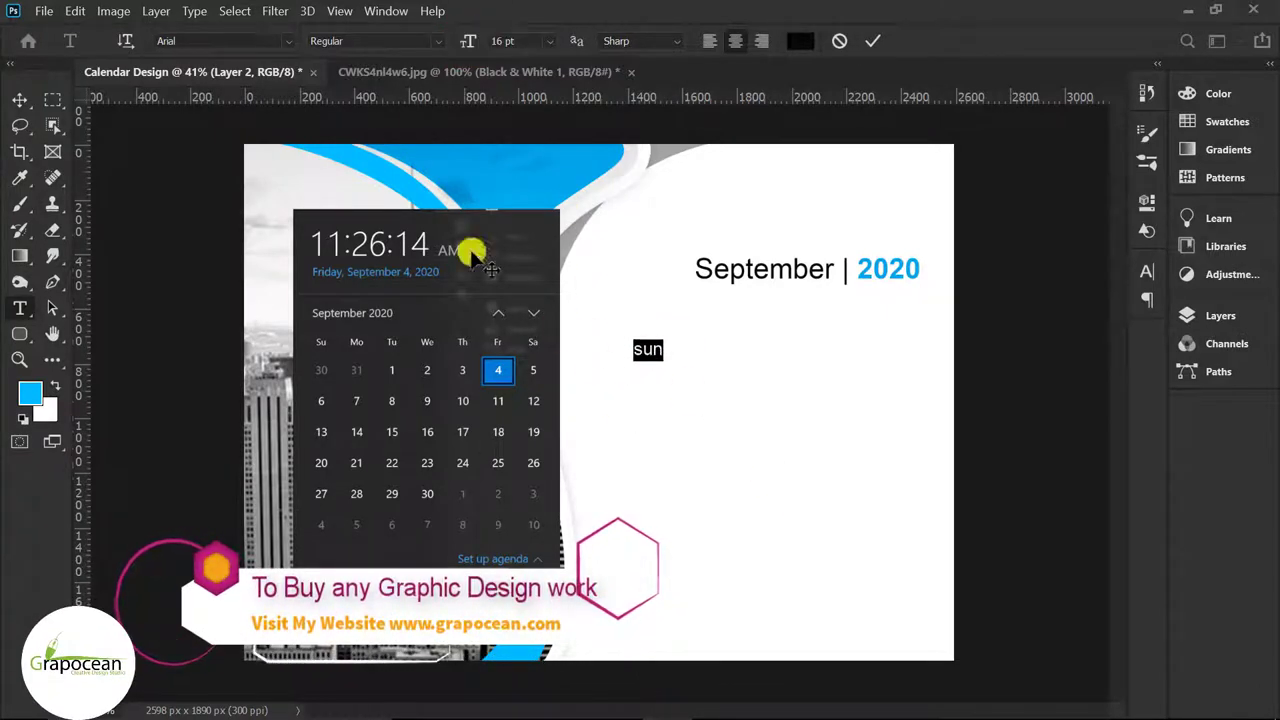
pyautogui.click(526, 41)
pyautogui.write('13')
pyautogui.press('Return')
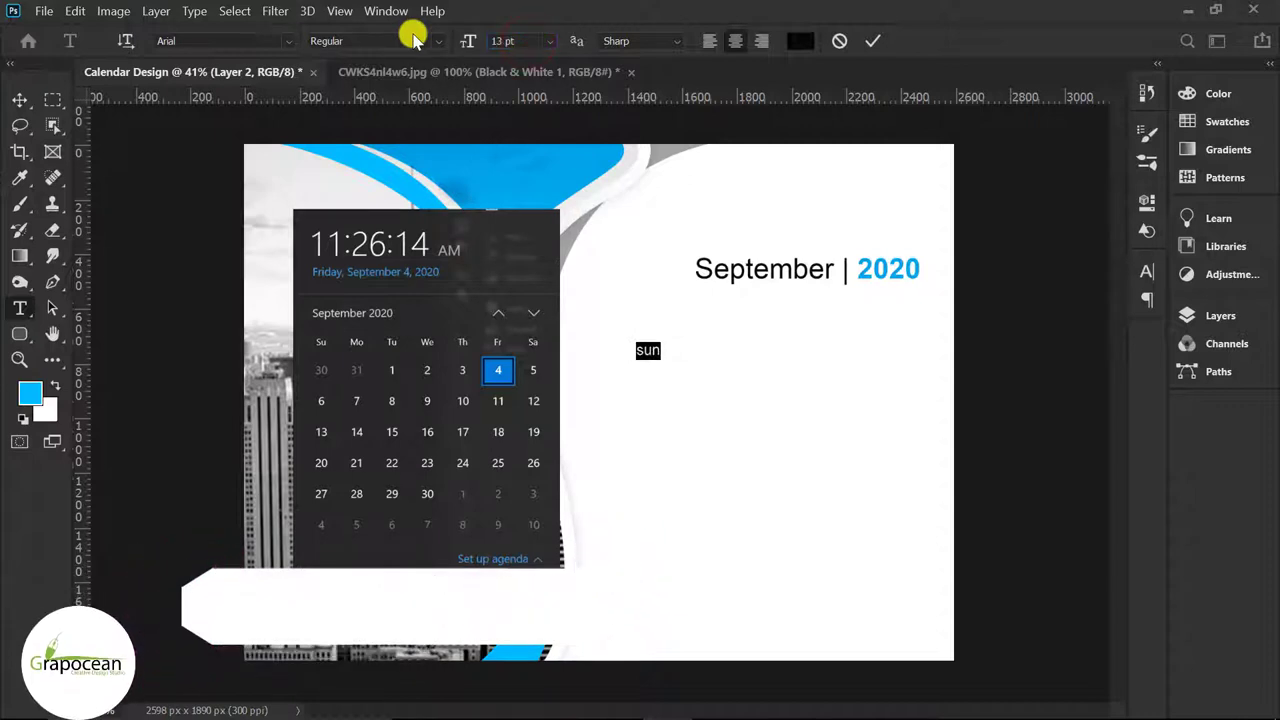
pyautogui.click(520, 41)
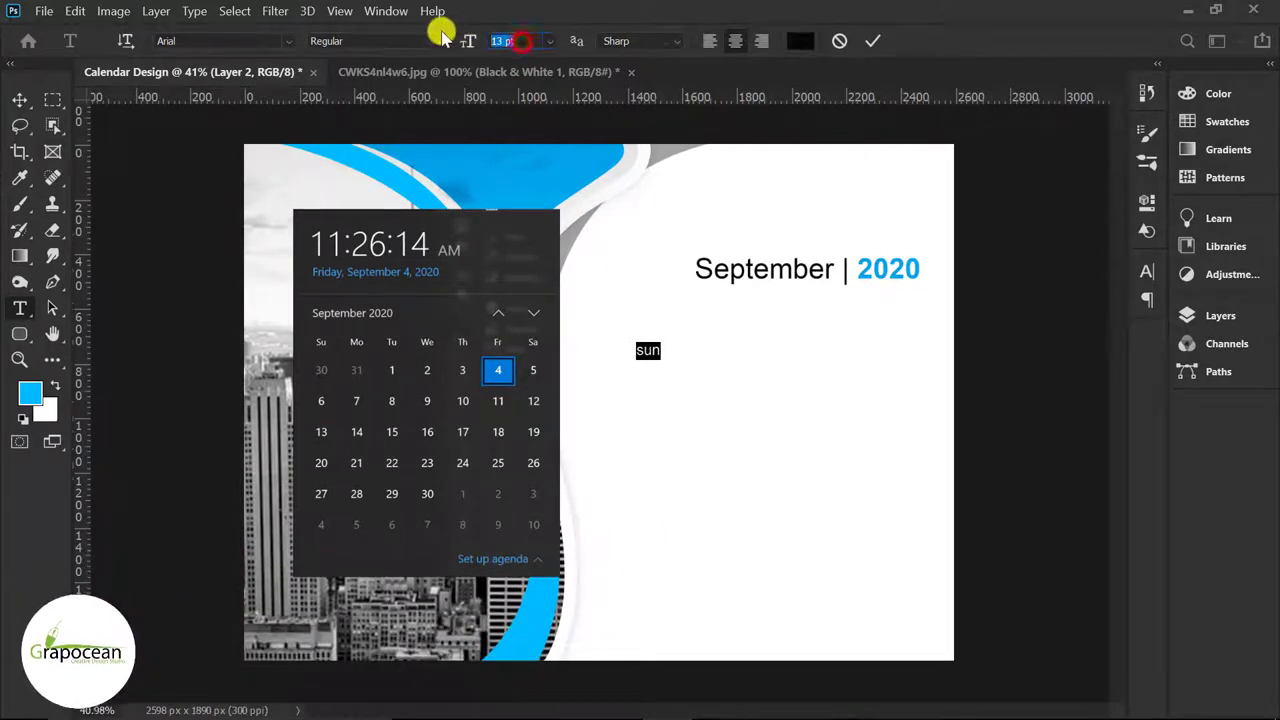
pyautogui.write('15')
pyautogui.click(27, 93)
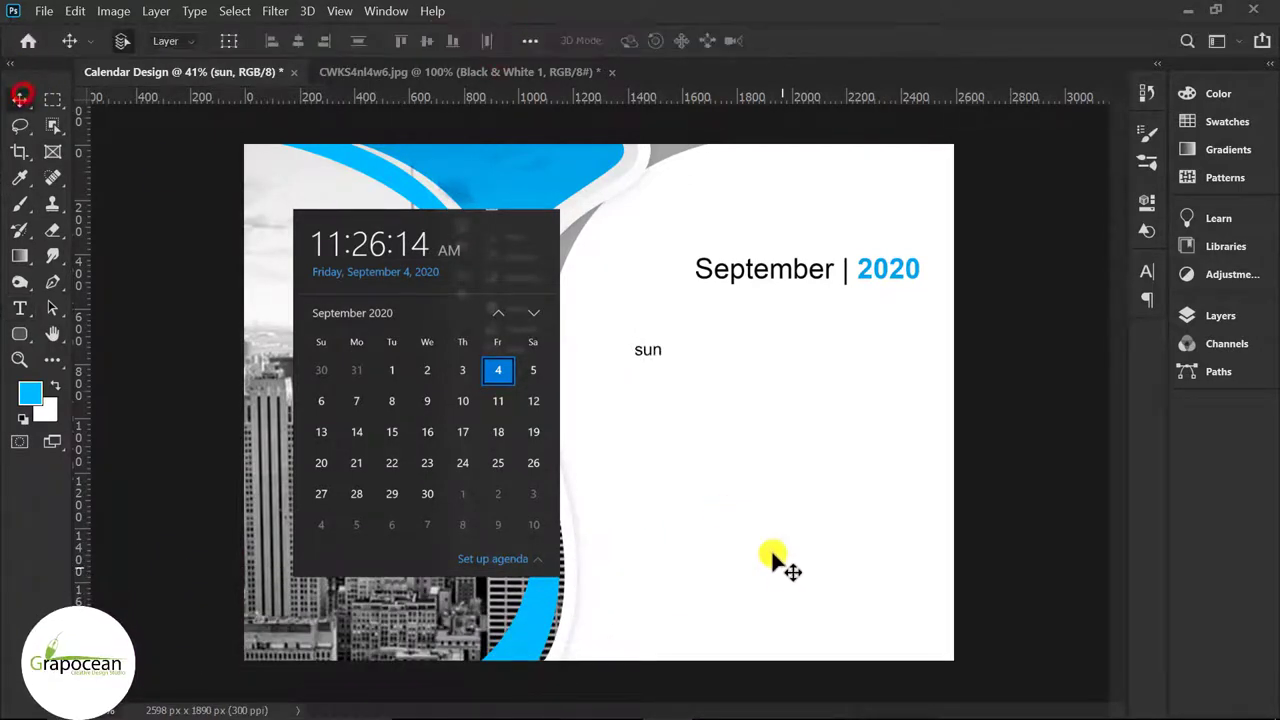
# Colour the sun label with the blue (00a5ea) sampled from 2020.
pyautogui.keyDown('alt'); pyautogui.scroll(2, 660, 380); pyautogui.keyUp('alt')
pyautogui.keyDown('alt'); pyautogui.scroll(1, 657, 371); pyautogui.keyUp('alt')
pyautogui.click(19, 307)
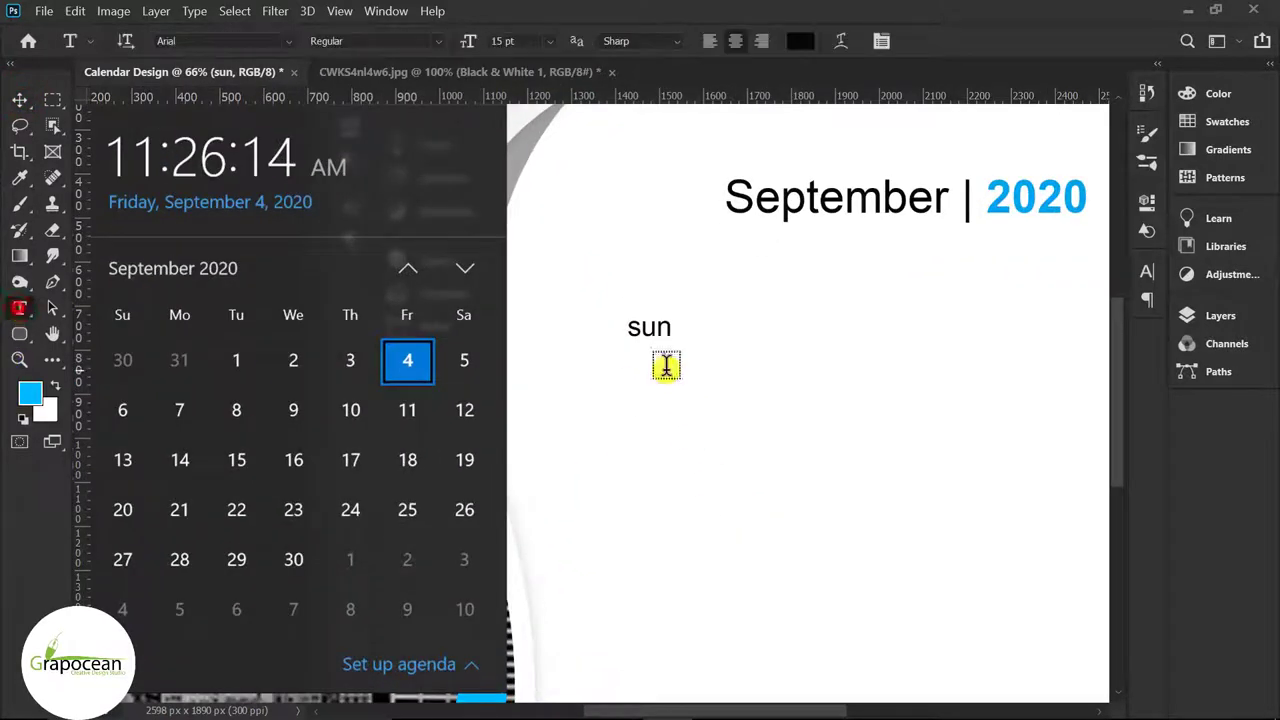
pyautogui.doubleClick(670, 333)
pyautogui.click(798, 41)
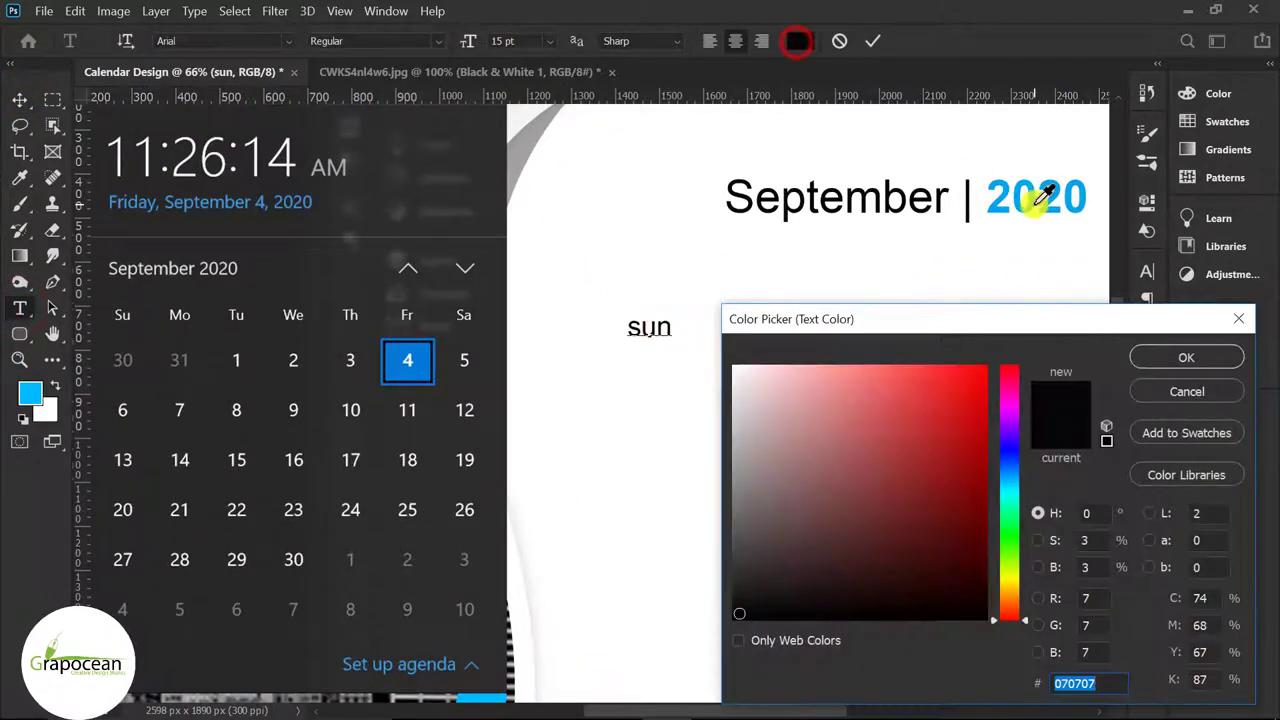
pyautogui.click(1033, 198)
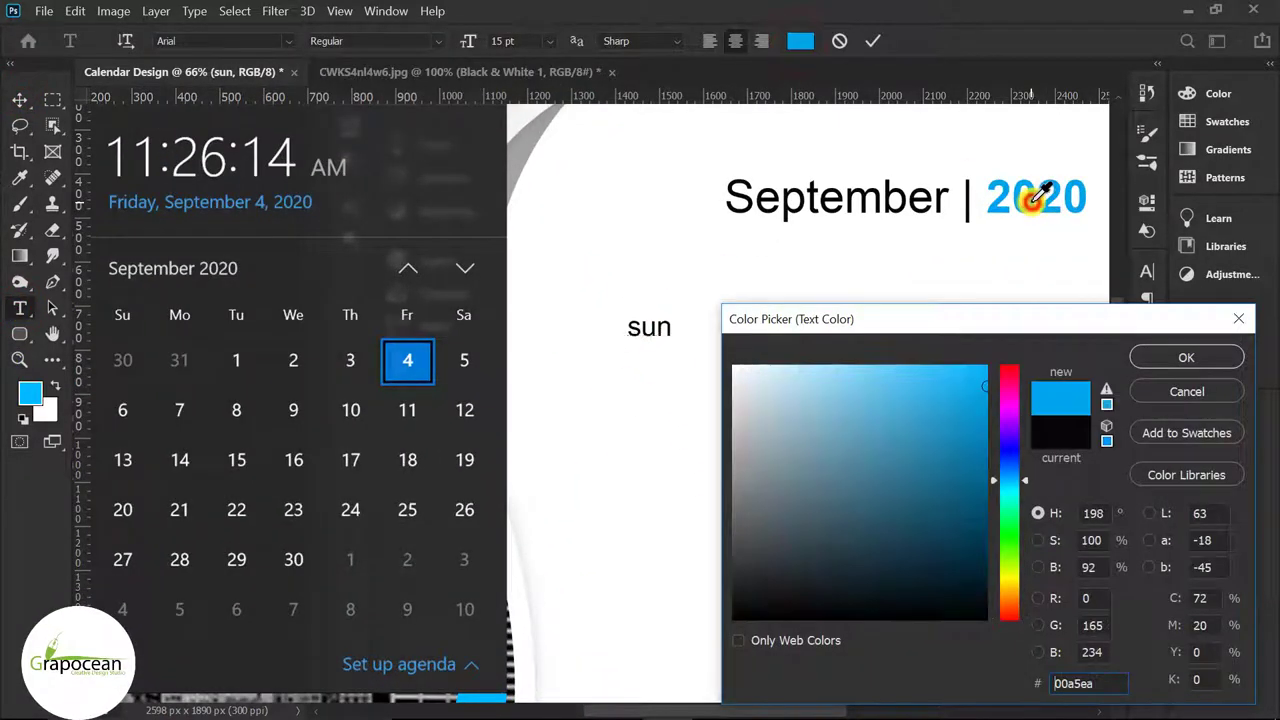
pyautogui.click(1170, 362)
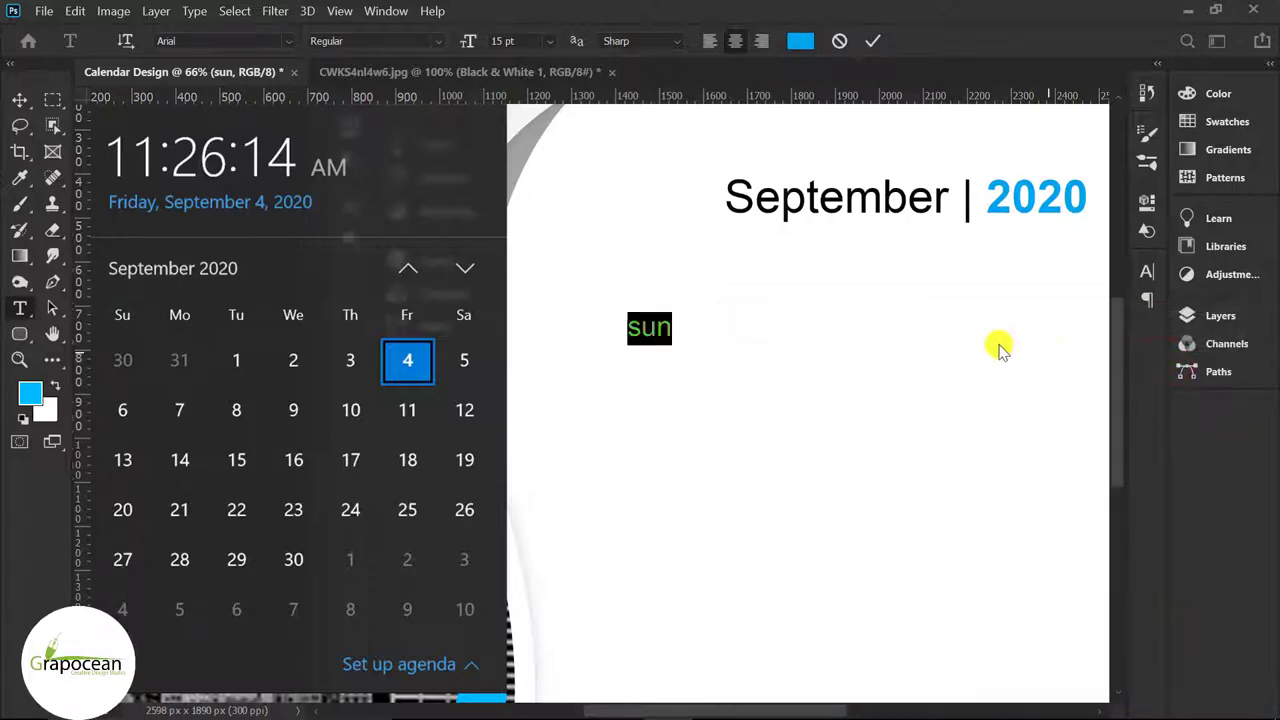
# Duplicate the sun label to the right and make the copy black.
pyautogui.click(16, 97)
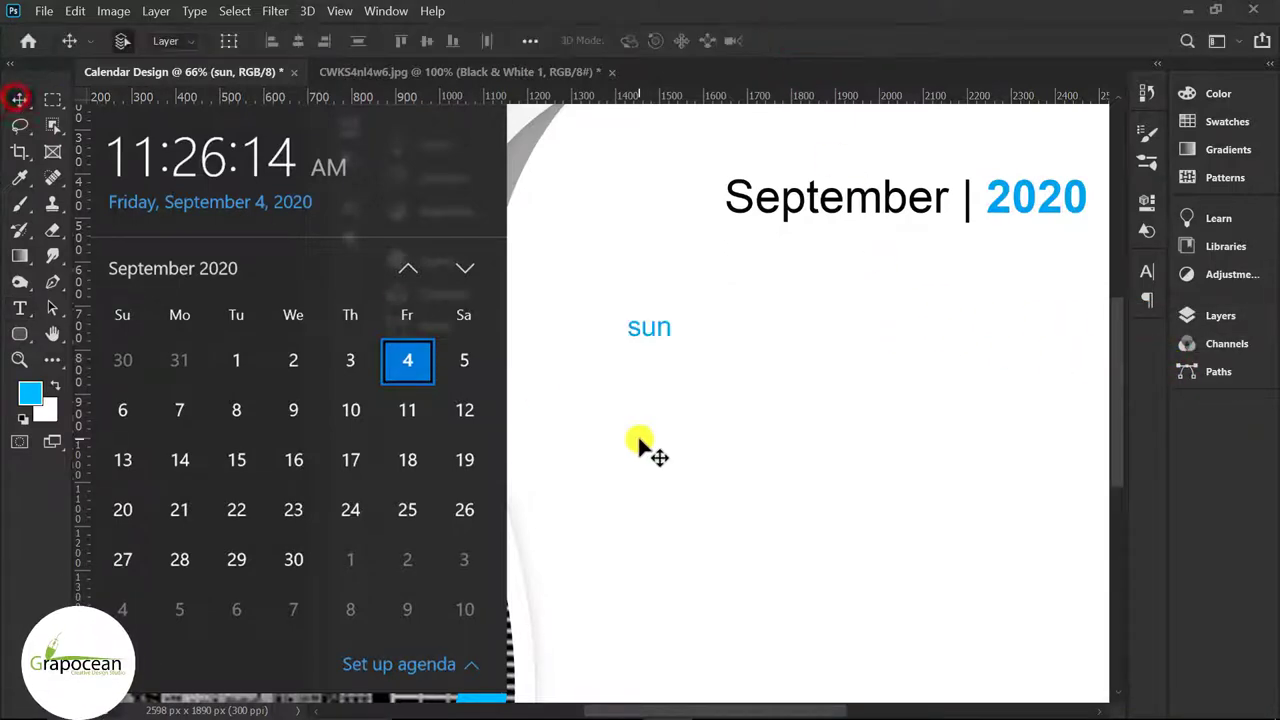
pyautogui.scroll(2, 666, 335)
pyautogui.scroll(2, 667, 330)
pyautogui.hotkey('ctrl', 'j')
pyautogui.moveTo(667, 330); pyautogui.dragTo(780, 330)
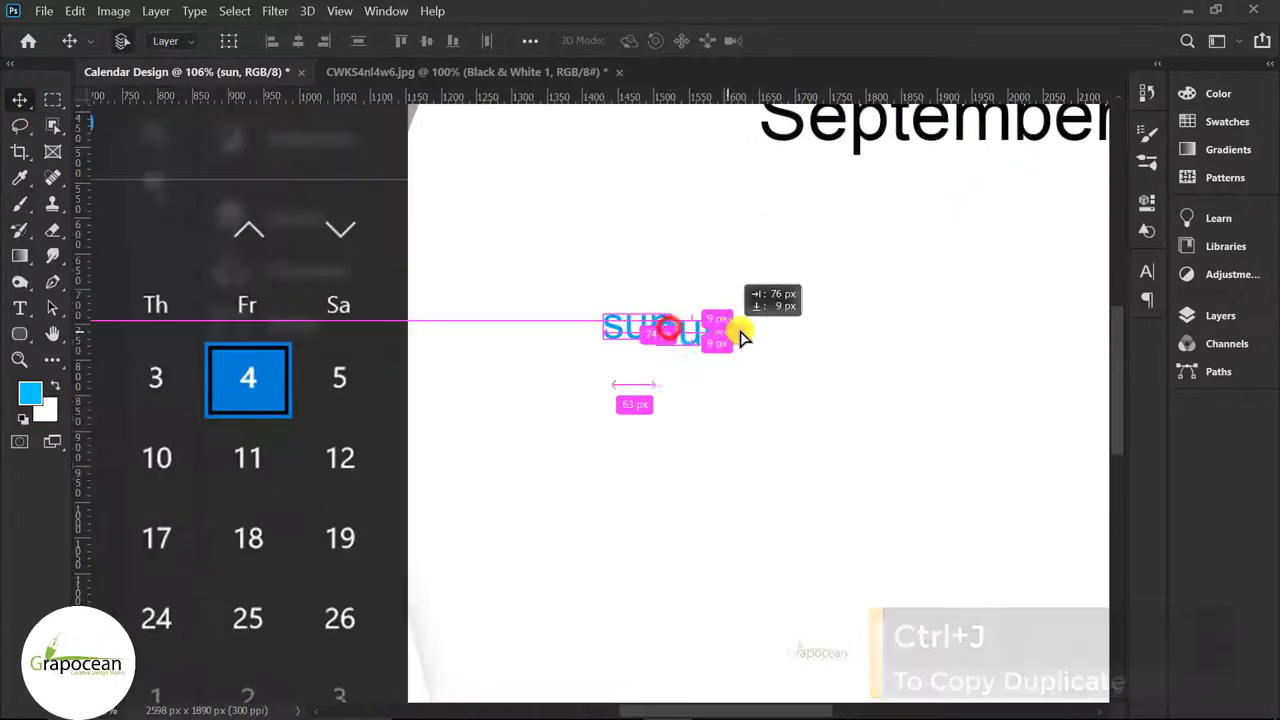
pyautogui.press('t')
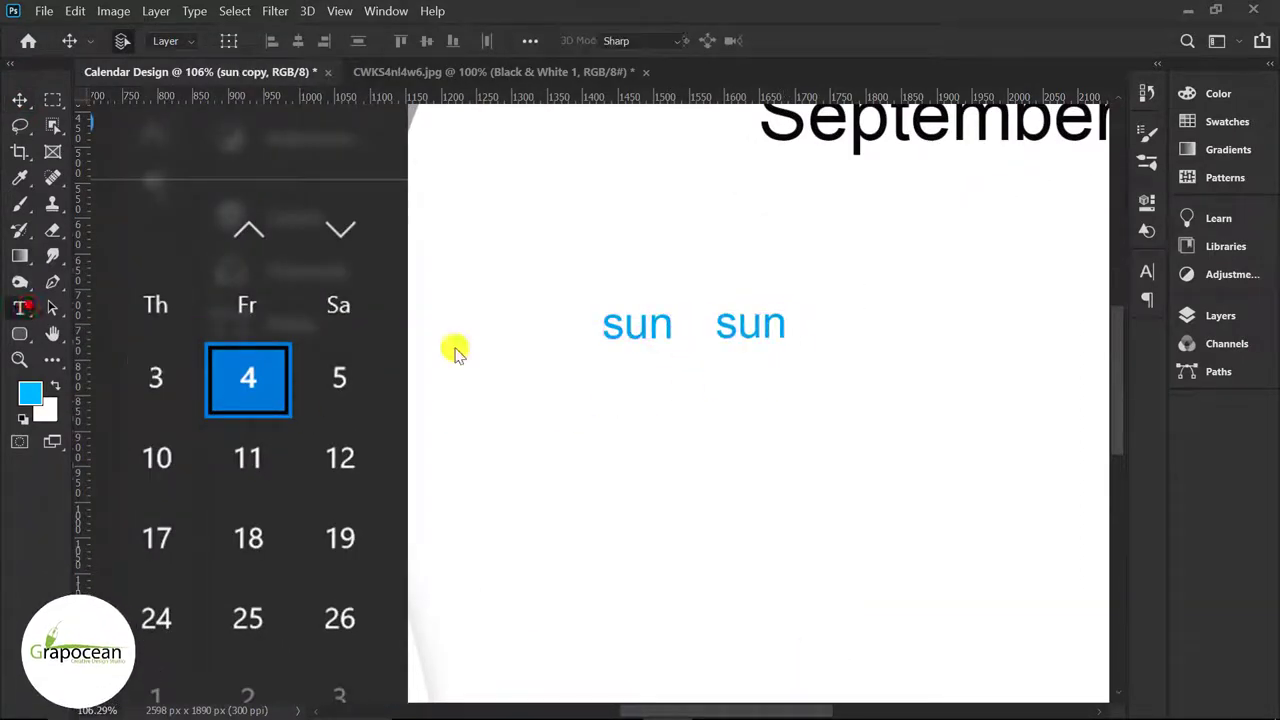
pyautogui.doubleClick(720, 323)
pyautogui.click(800, 41)
pyautogui.click(800, 514)
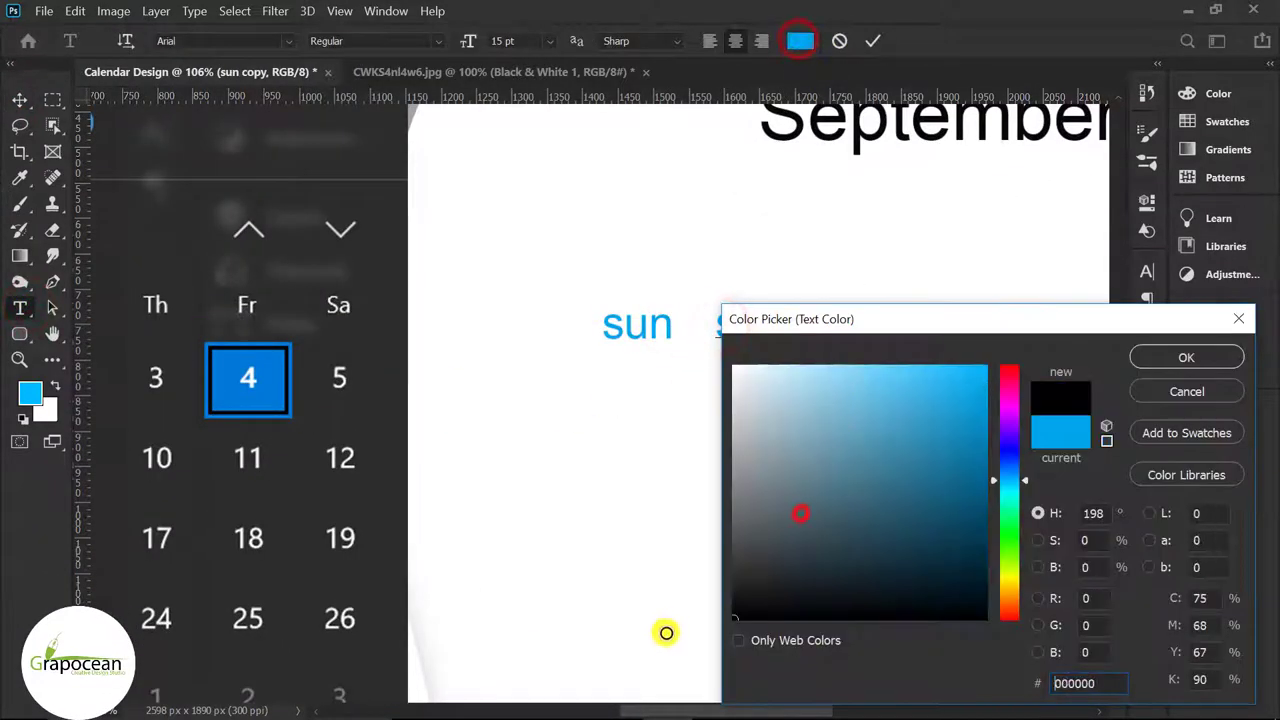
pyautogui.click(1205, 358)
# Retype the black copy as 'mon' and duplicate it further right.
pyautogui.click(786, 332)
pyautogui.doubleClick(786, 332)
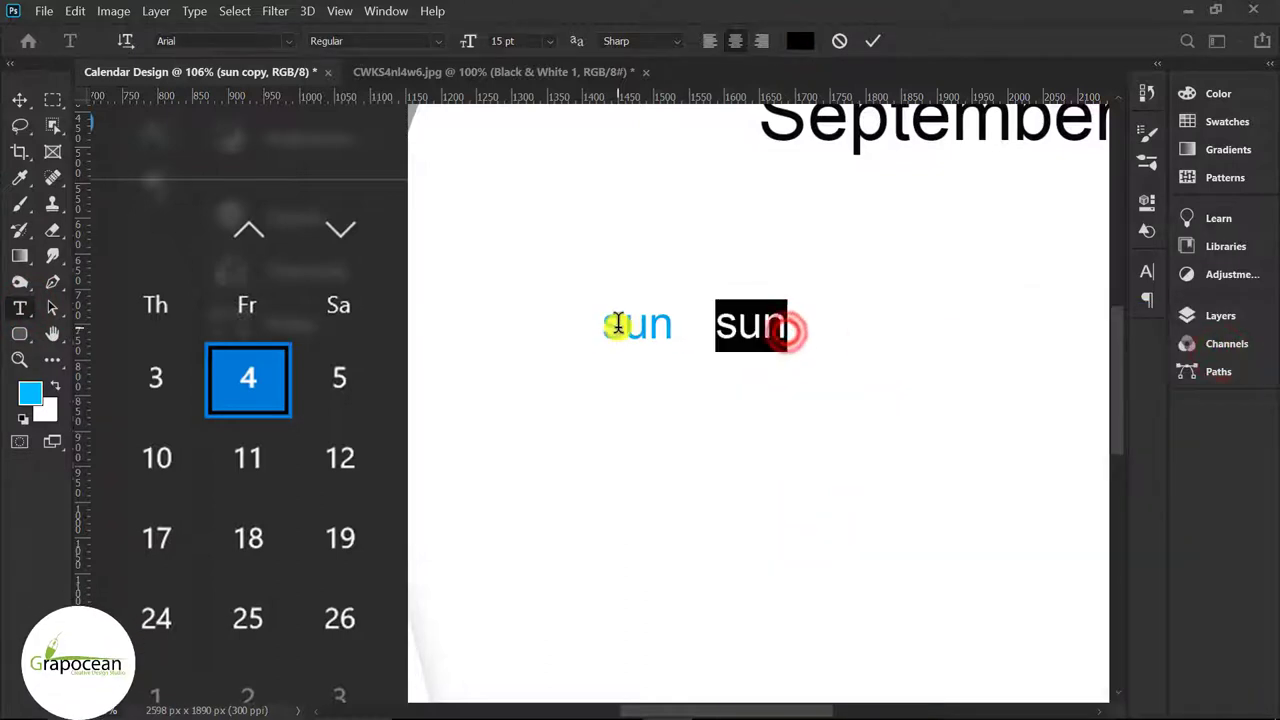
pyautogui.press('BackSpace')
pyautogui.write('mon')
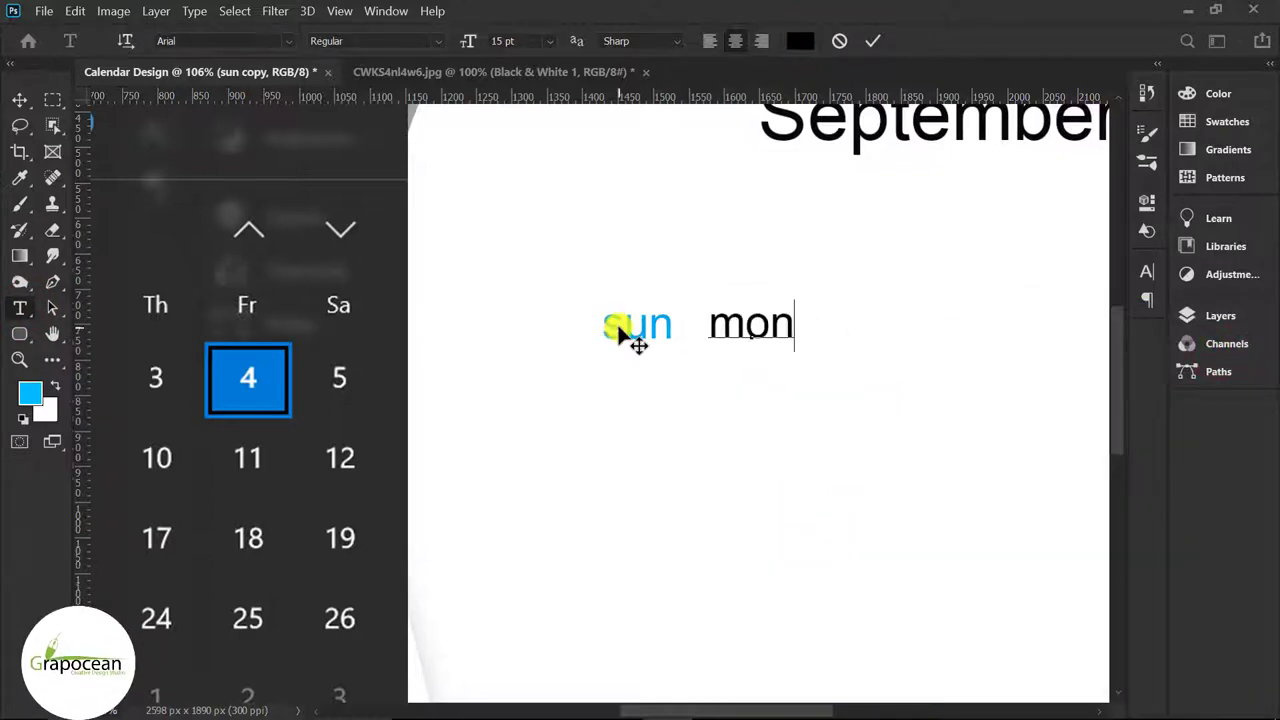
pyautogui.click(20, 101)
pyautogui.moveTo(773, 340); pyautogui.dragTo(985, 333)
pyautogui.scroll(-3, 877, 443)
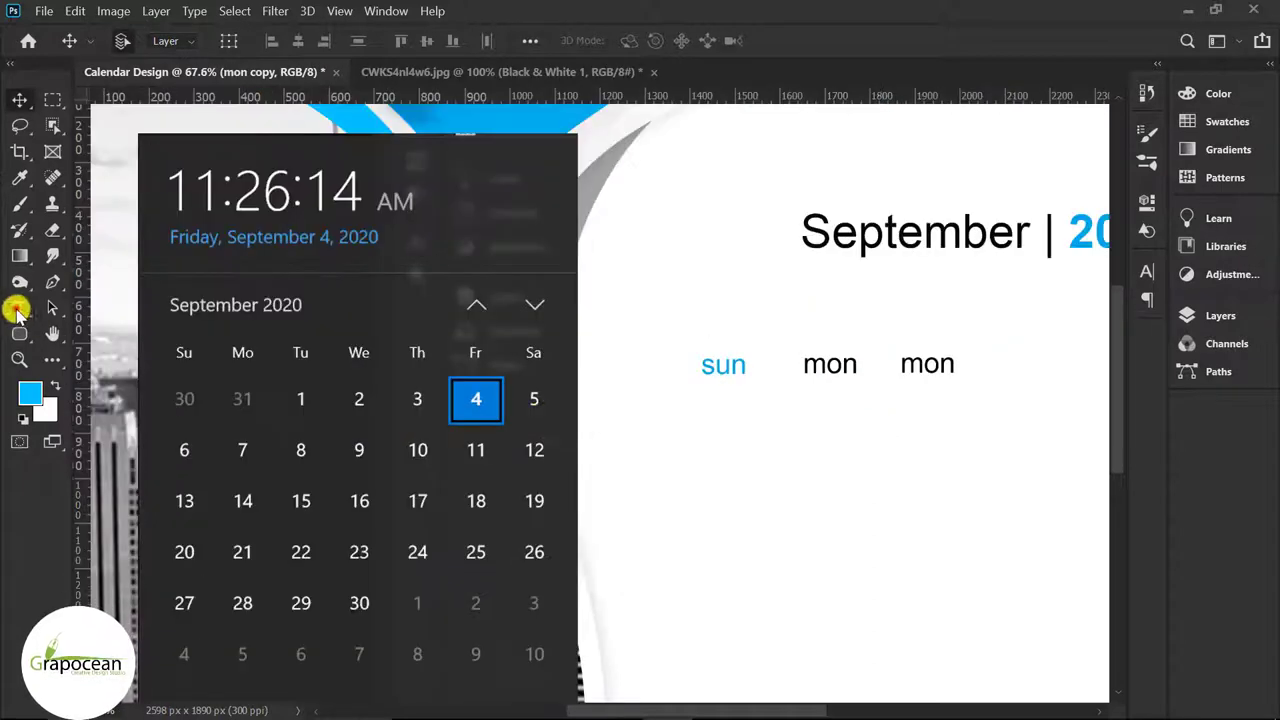
# Change the copied label's text to 'Tue'.
pyautogui.click(19, 308)
pyautogui.scroll(3, 1020, 364)
pyautogui.moveTo(867, 368); pyautogui.dragTo(994, 366)
pyautogui.press('BackSpace')
pyautogui.write('tue')
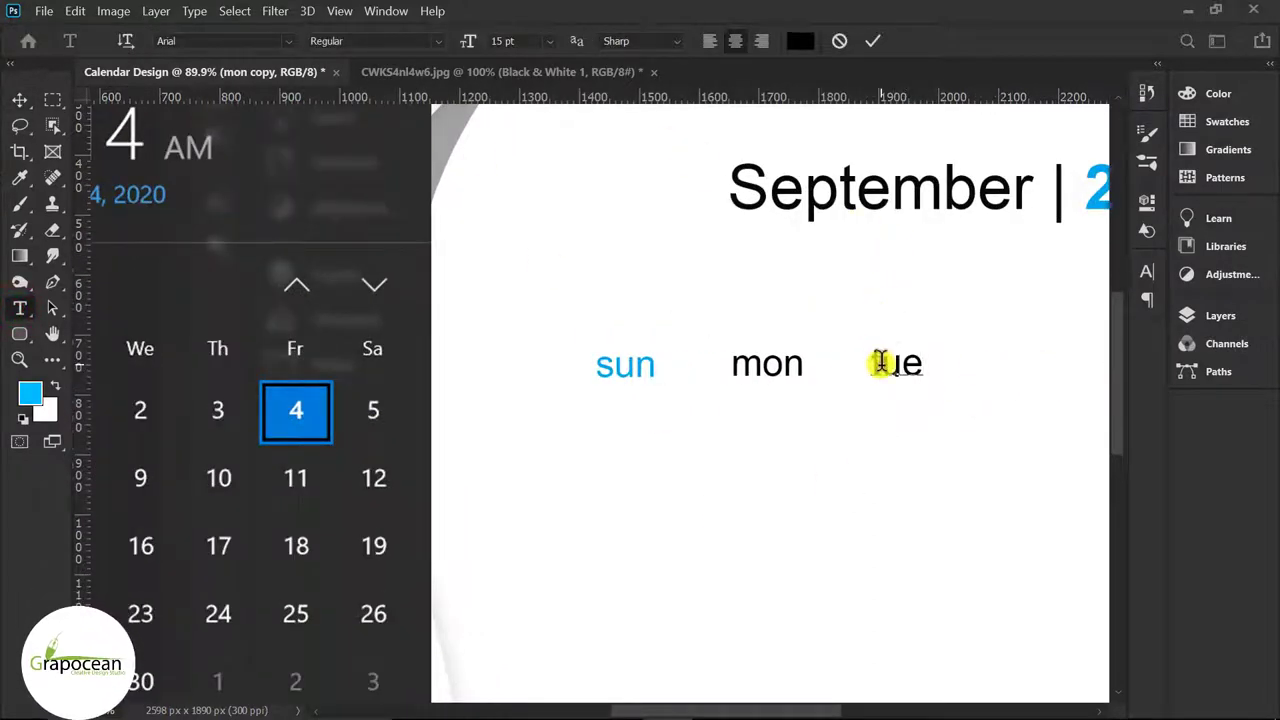
pyautogui.click(880, 363)
pyautogui.press('BackSpace')
pyautogui.write('T')
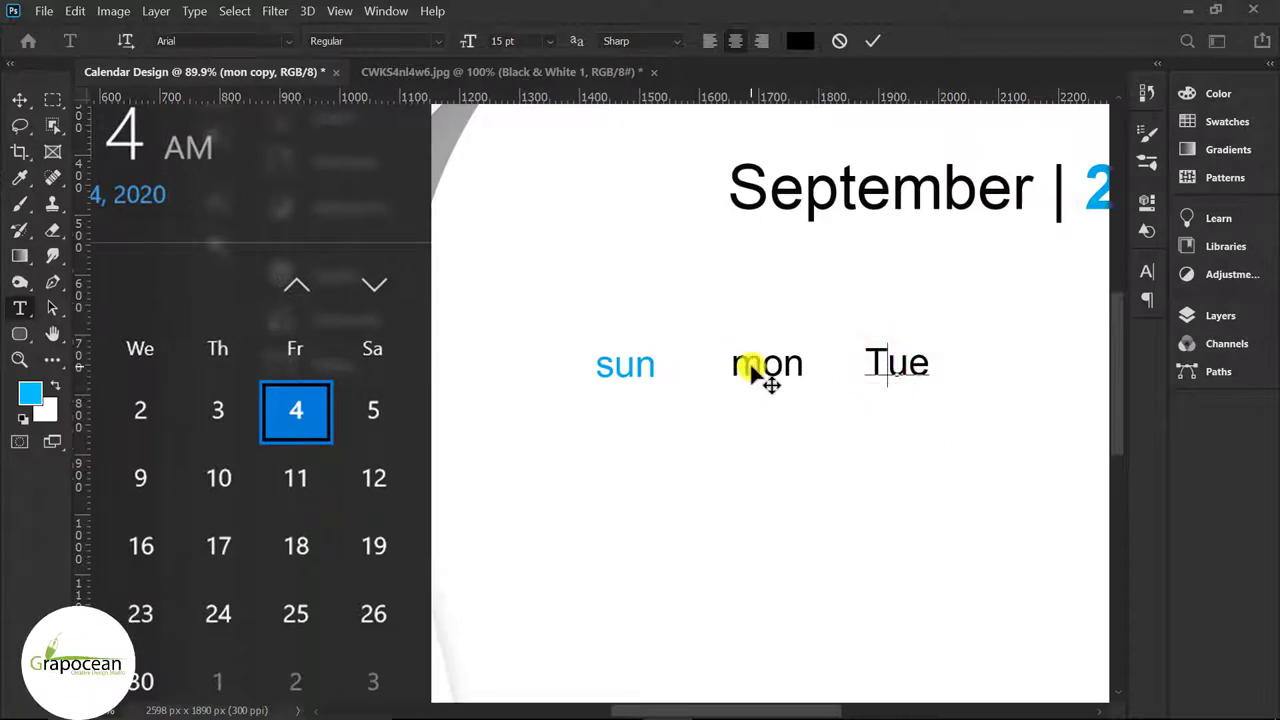
pyautogui.click(22, 92)
# Capitalise the Mon and Sun labels.
pyautogui.click(19, 308)
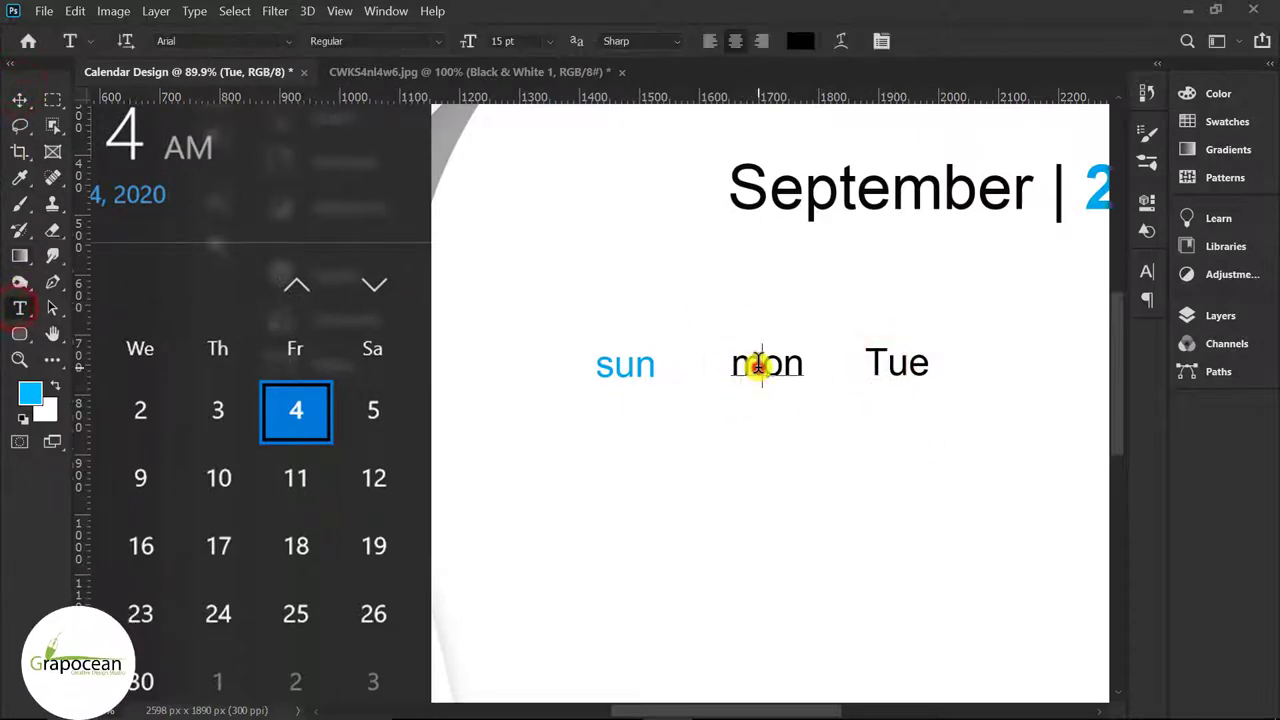
pyautogui.click(759, 365)
pyautogui.write('M')
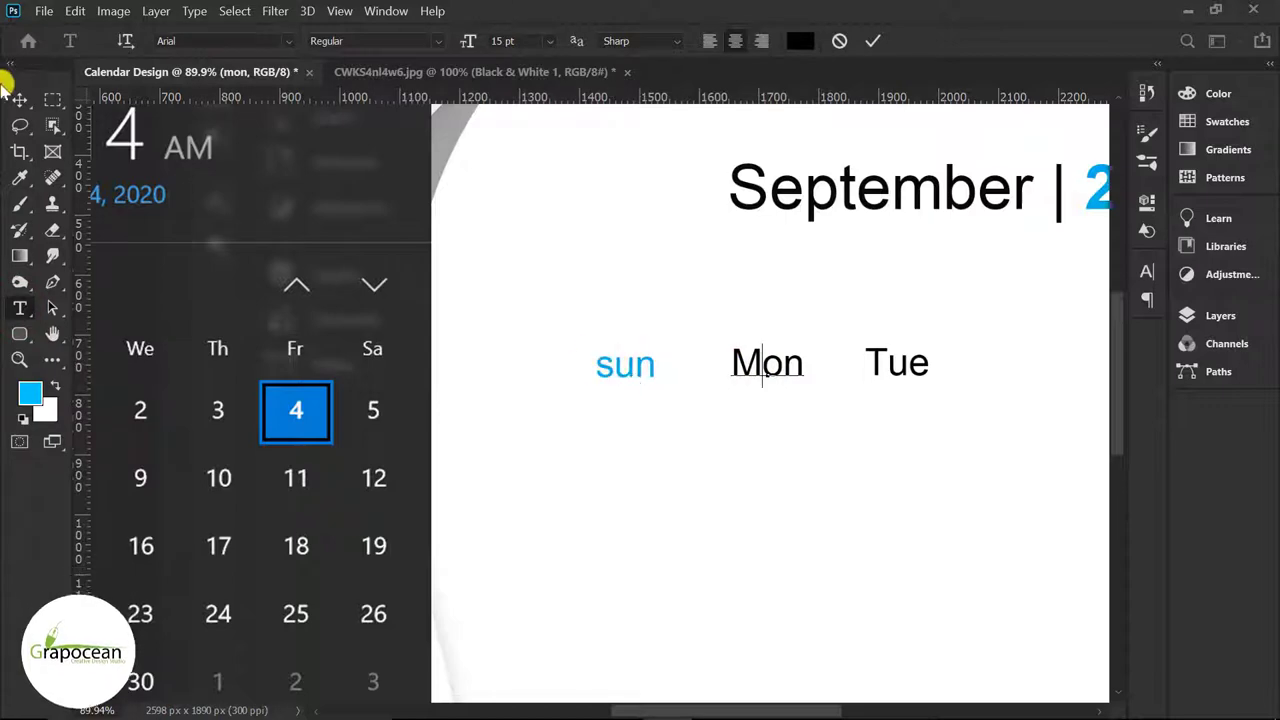
pyautogui.click(20, 99)
pyautogui.click(19, 308)
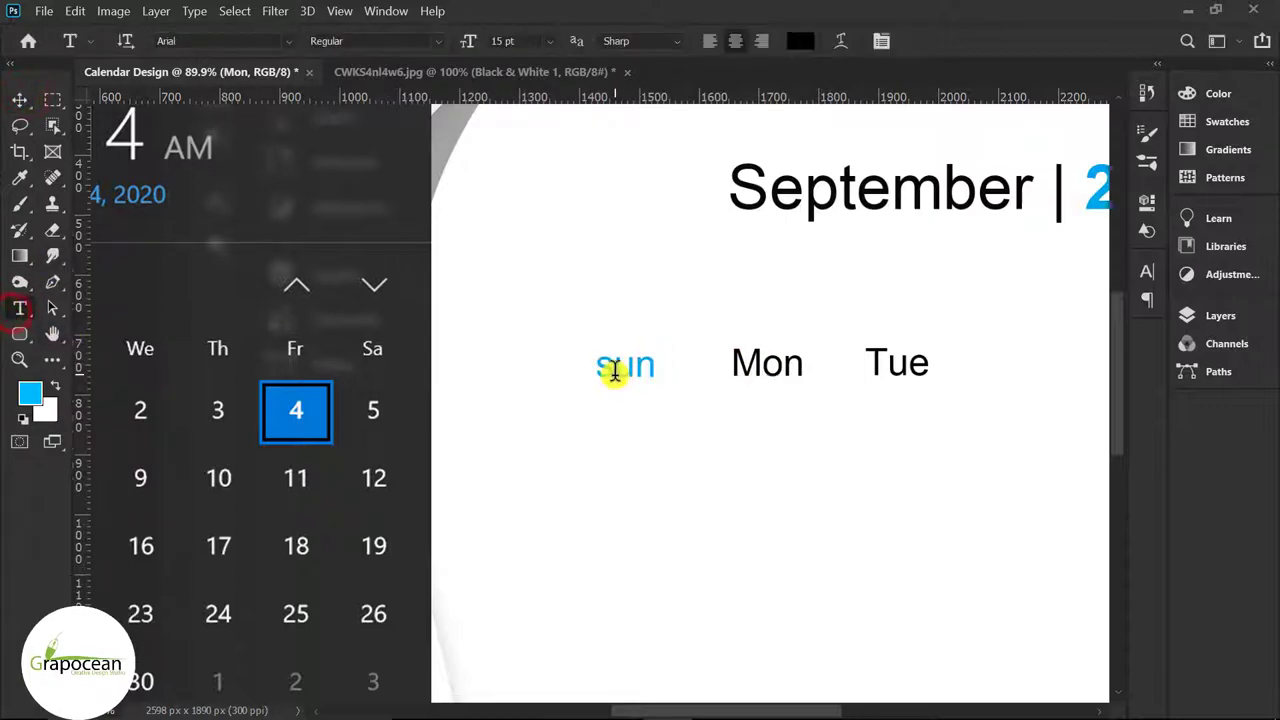
pyautogui.moveTo(614, 372); pyautogui.dragTo(520, 377)
pyautogui.write('S')
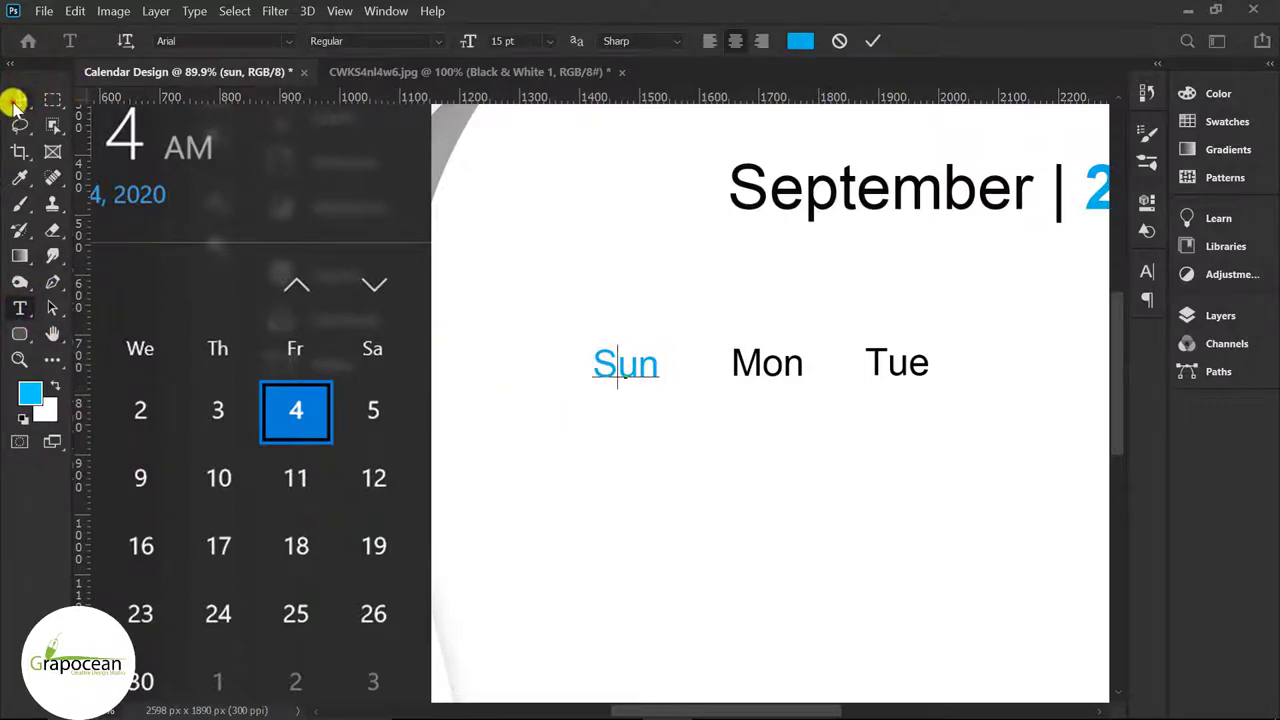
pyautogui.click(14, 103)
# Space Sun, Mon and Tue evenly in one row.
pyautogui.scroll(-3, 714, 449)
pyautogui.scroll(4, 829, 449)
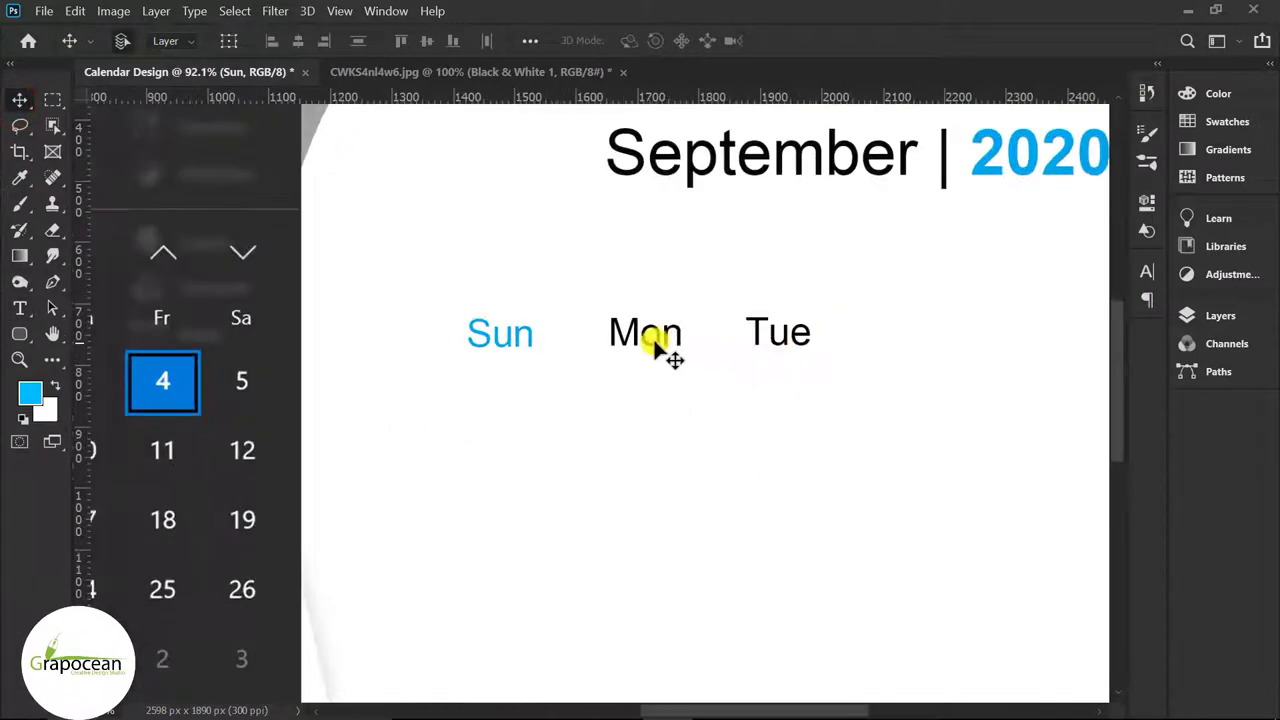
pyautogui.moveTo(520, 337); pyautogui.dragTo(420, 340)
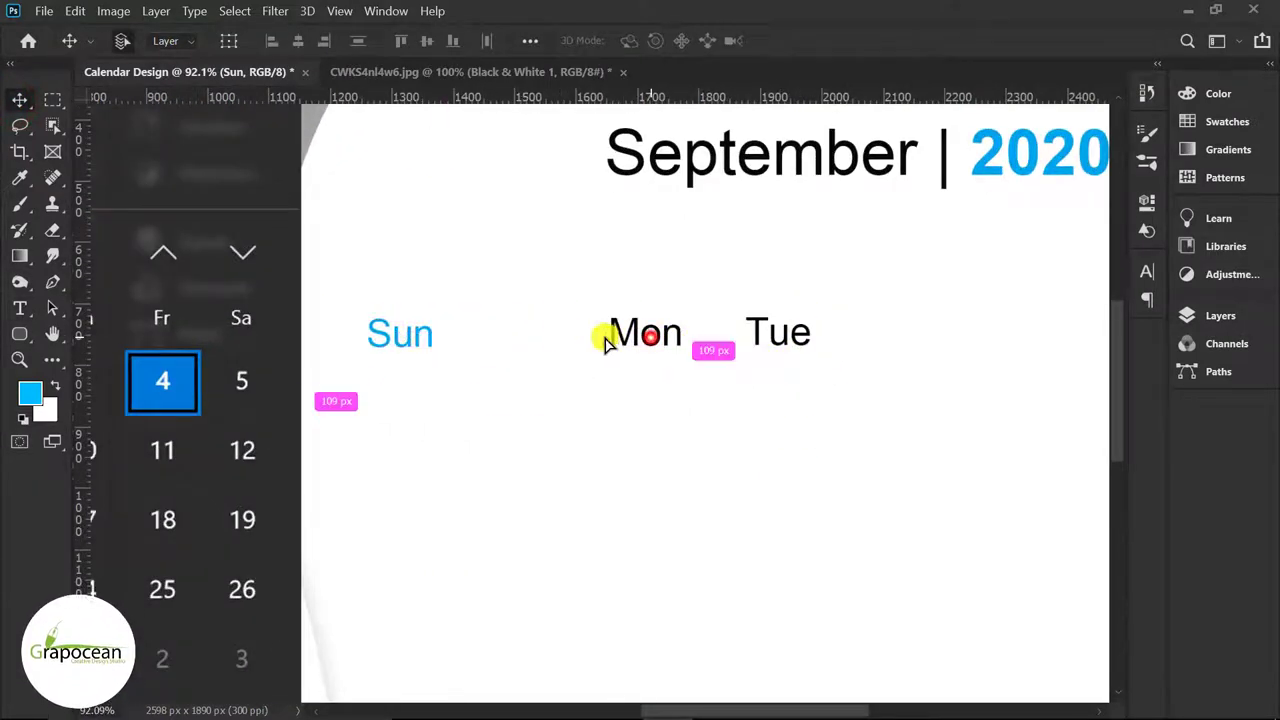
pyautogui.moveTo(648, 337); pyautogui.dragTo(538, 340)
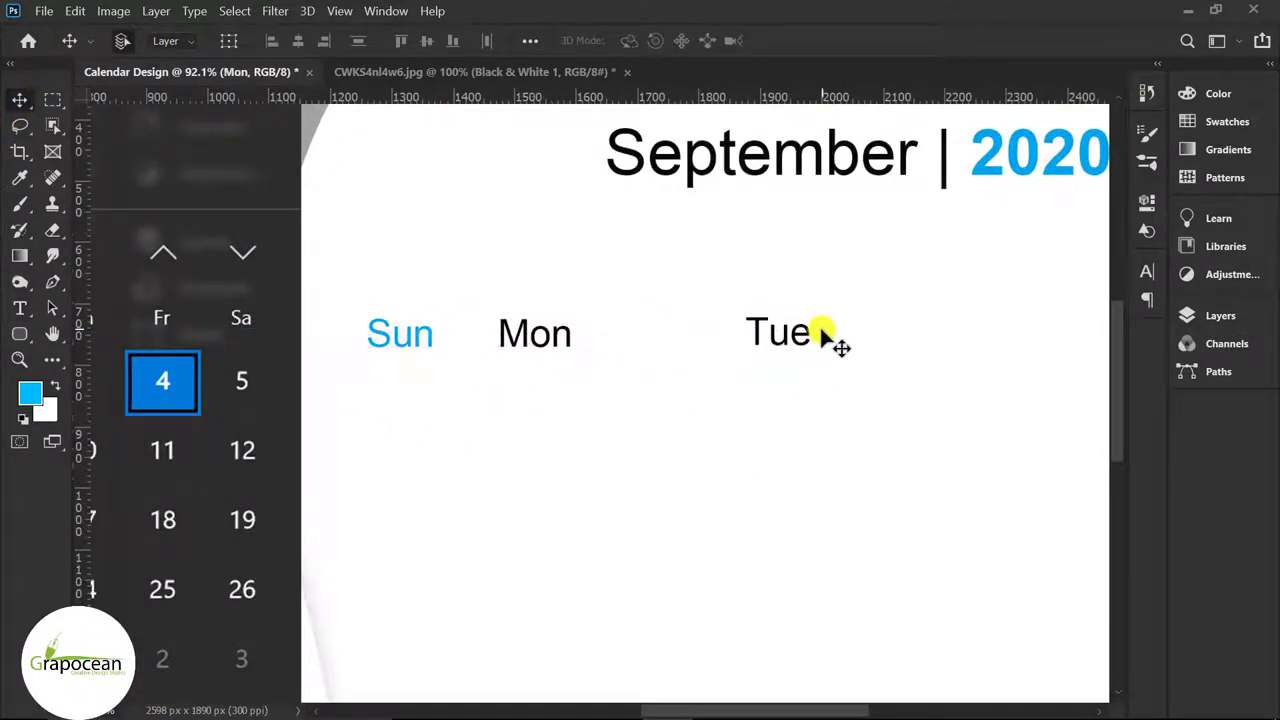
pyautogui.moveTo(779, 337)
pyautogui.mouseDown()
pyautogui.moveTo(650, 343)
pyautogui.moveTo(789, 345)
pyautogui.mouseUp()
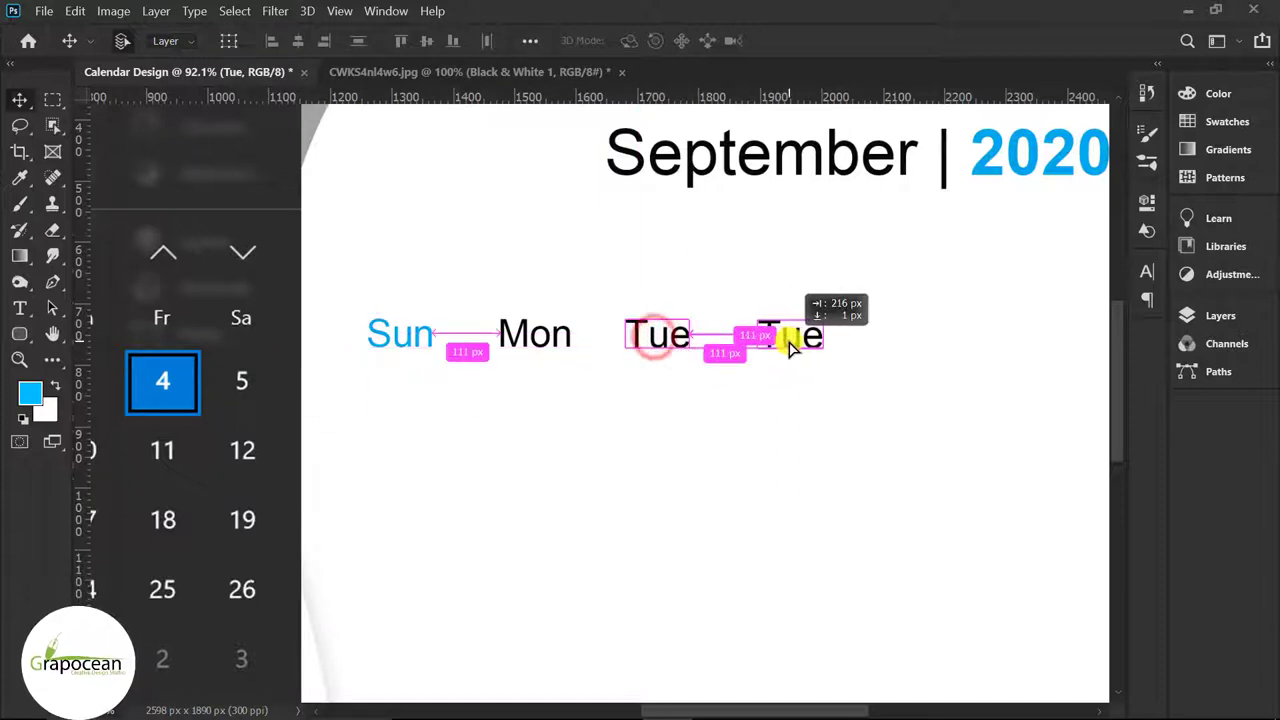
pyautogui.click(19, 307)
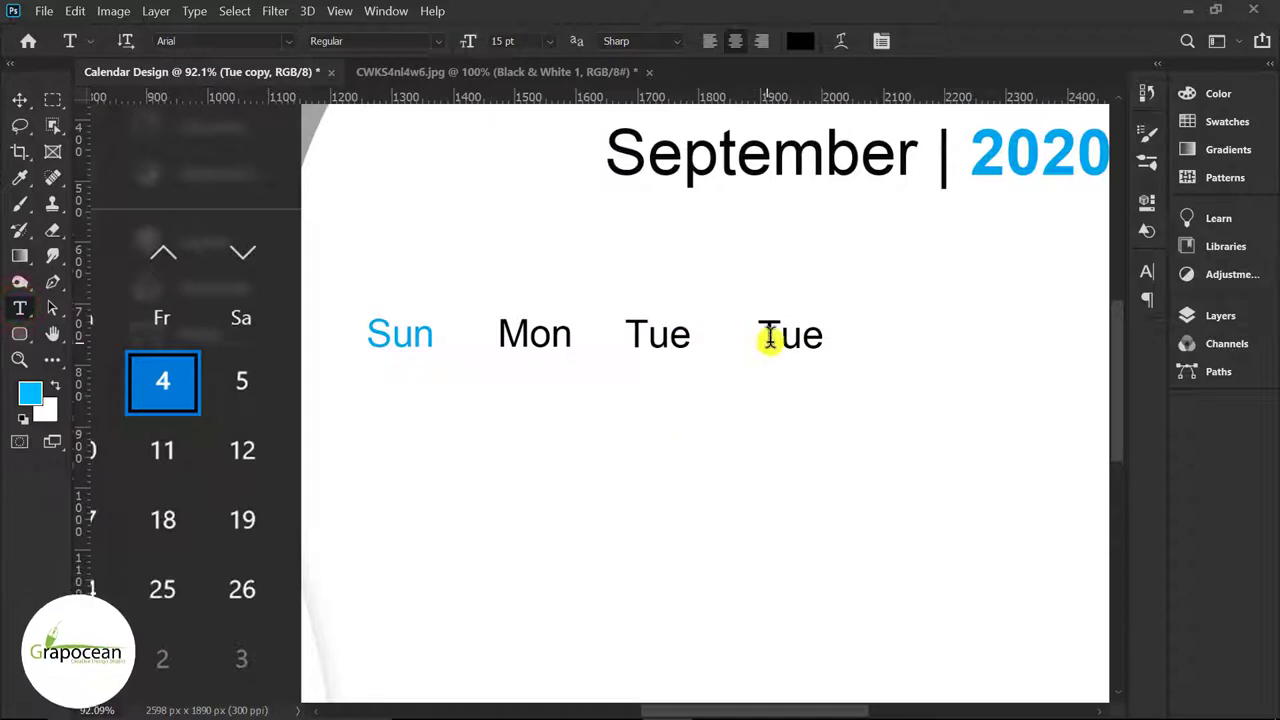
# Relabel the copied Tue as Wed, then add a Thu label to its right.
pyautogui.moveTo(768, 338); pyautogui.dragTo(860, 340)
pyautogui.write('W')
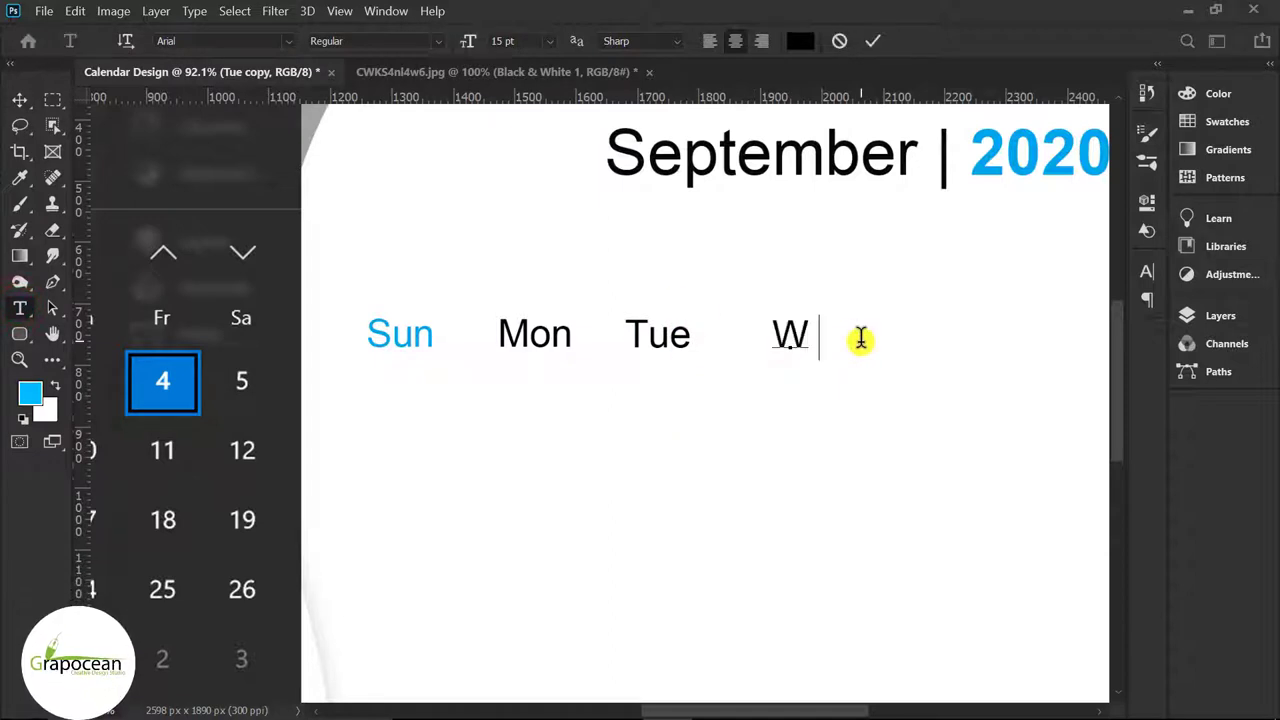
pyautogui.write('ed')
pyautogui.click(19, 100)
pyautogui.moveTo(790, 342); pyautogui.dragTo(1094, 351)
pyautogui.click(19, 307)
pyautogui.write('Thu')
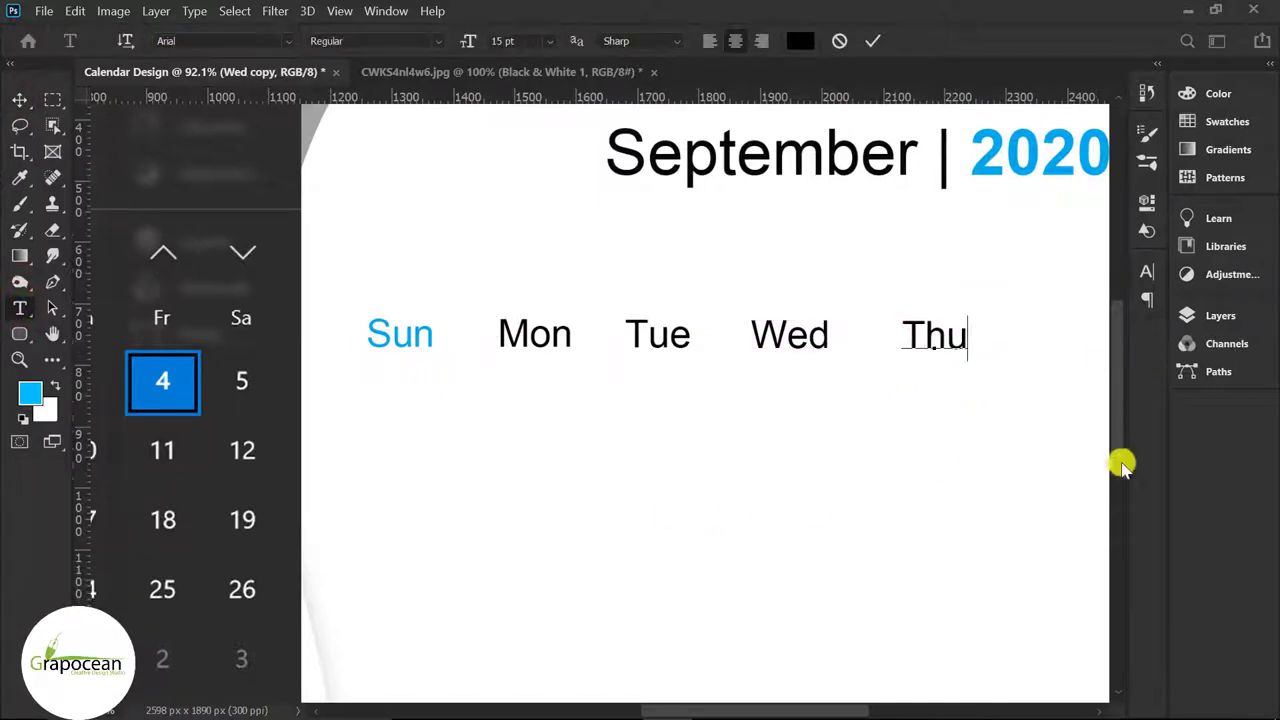
pyautogui.click(19, 100)
# Add Fri and Sat labels as copies extending the weekday row.
pyautogui.moveTo(871, 340); pyautogui.dragTo(1117, 343)
pyautogui.click(19, 307)
pyautogui.write('ri')
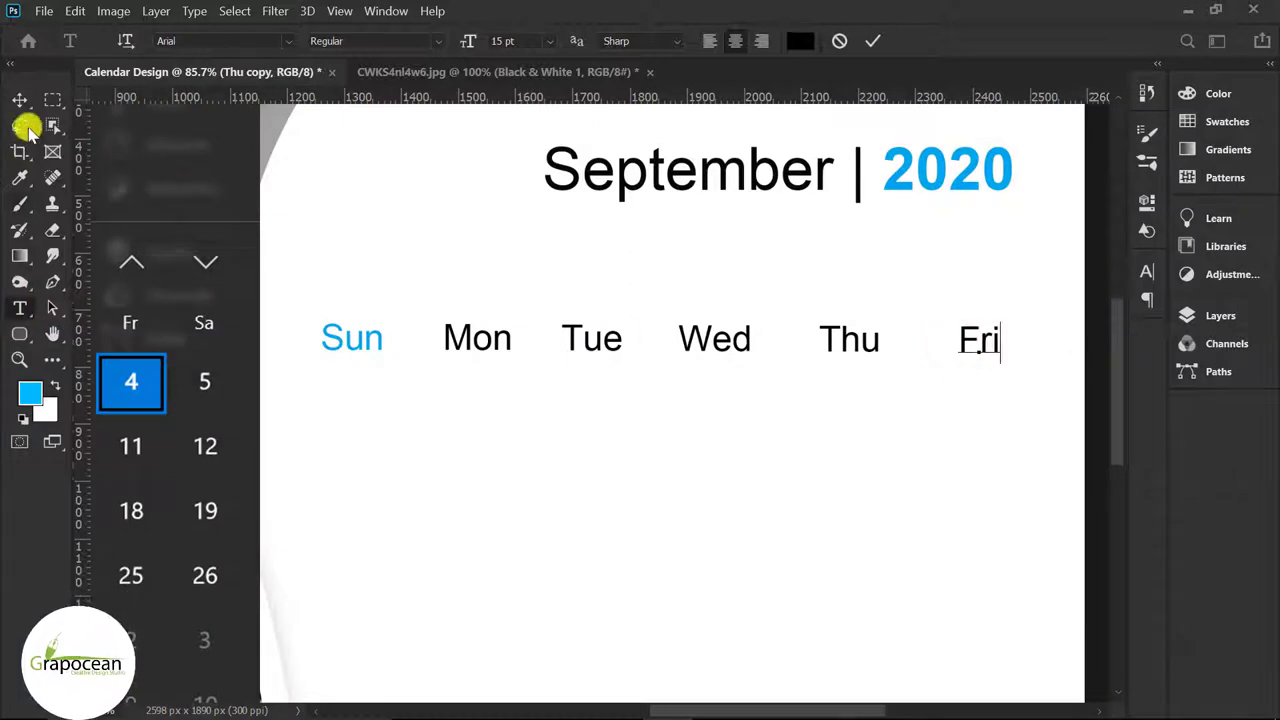
pyautogui.click(20, 100)
pyautogui.moveTo(963, 343); pyautogui.dragTo(1119, 341)
pyautogui.click(19, 307)
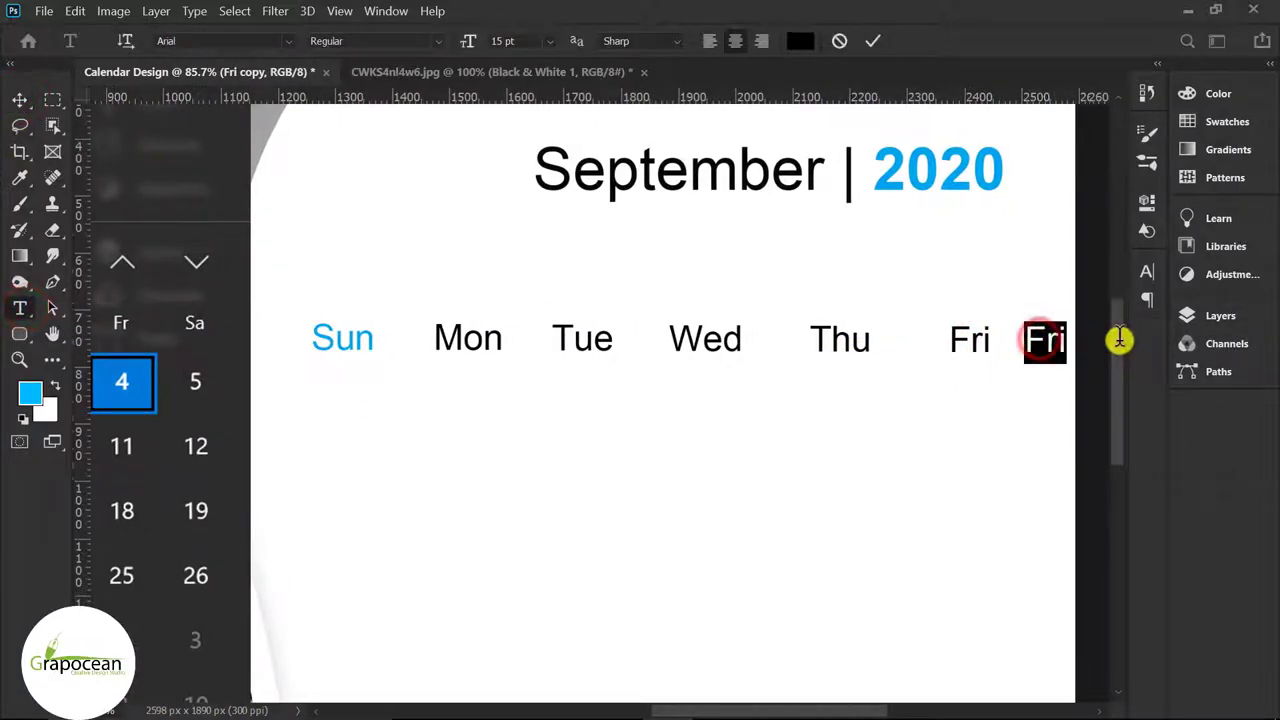
pyautogui.write('sa')
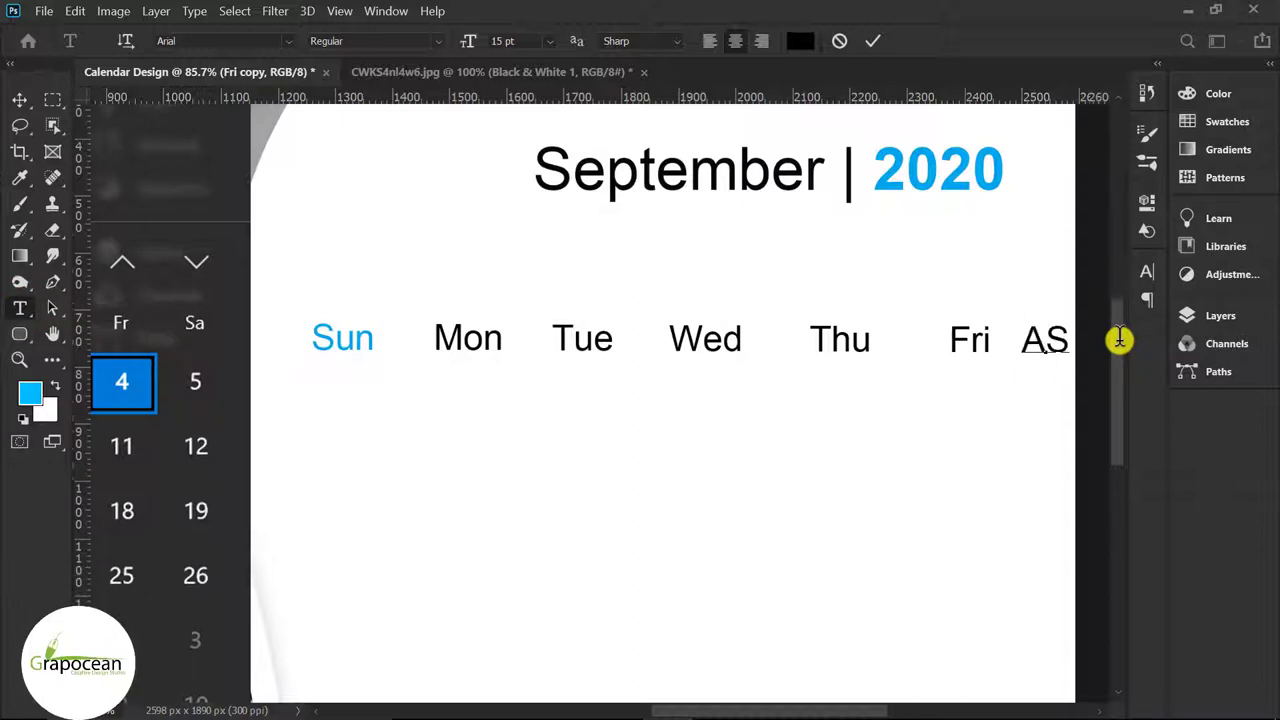
pyautogui.scroll(-2, 1105, 457)
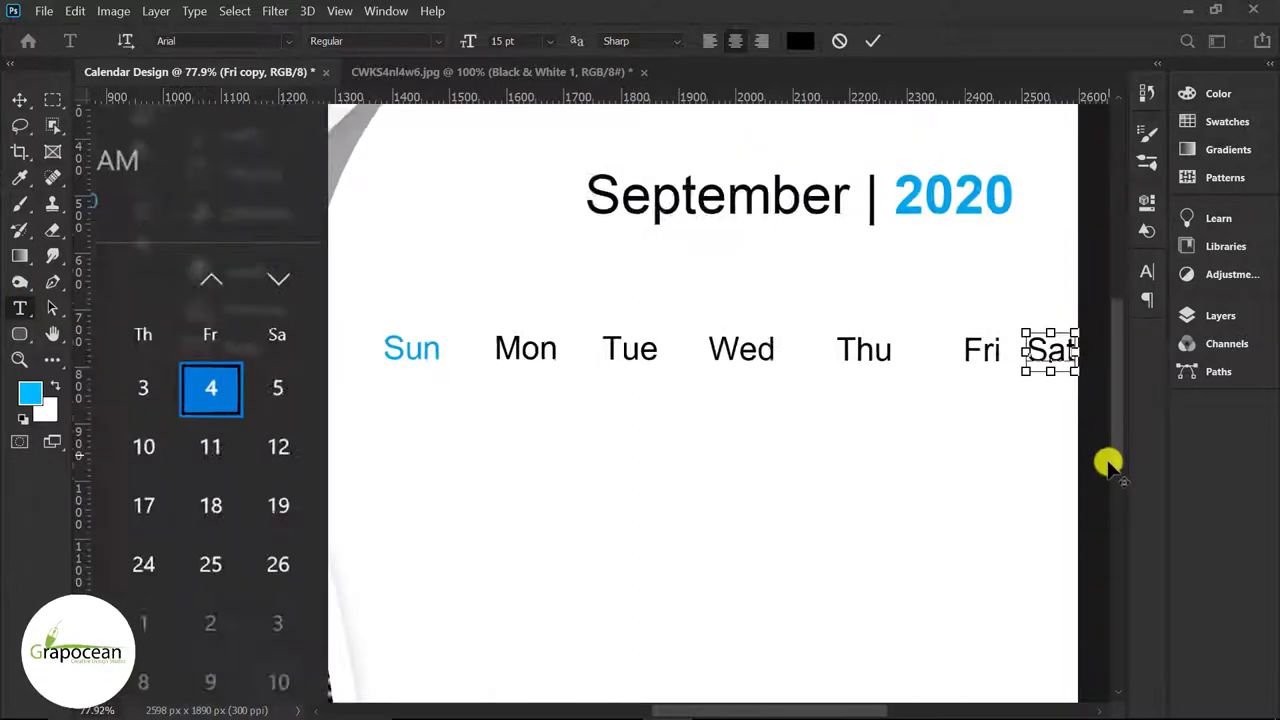
pyautogui.scroll(-2, 1105, 457)
# Commit Sat and roughly reposition the Sat, Sun, Thu and Fri labels.
pyautogui.click(20, 100)
pyautogui.moveTo(380, 357); pyautogui.dragTo(327, 258)
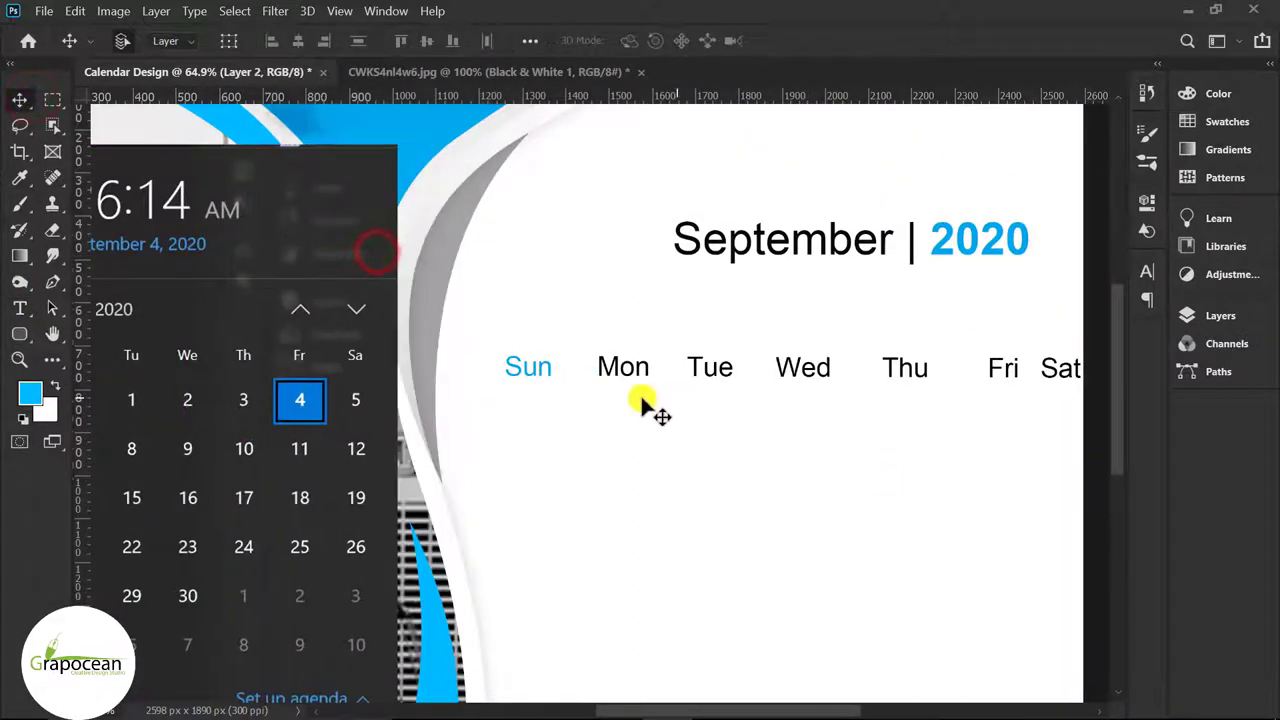
pyautogui.moveTo(536, 368); pyautogui.dragTo(557, 368)
pyautogui.moveTo(928, 380); pyautogui.dragTo(903, 368)
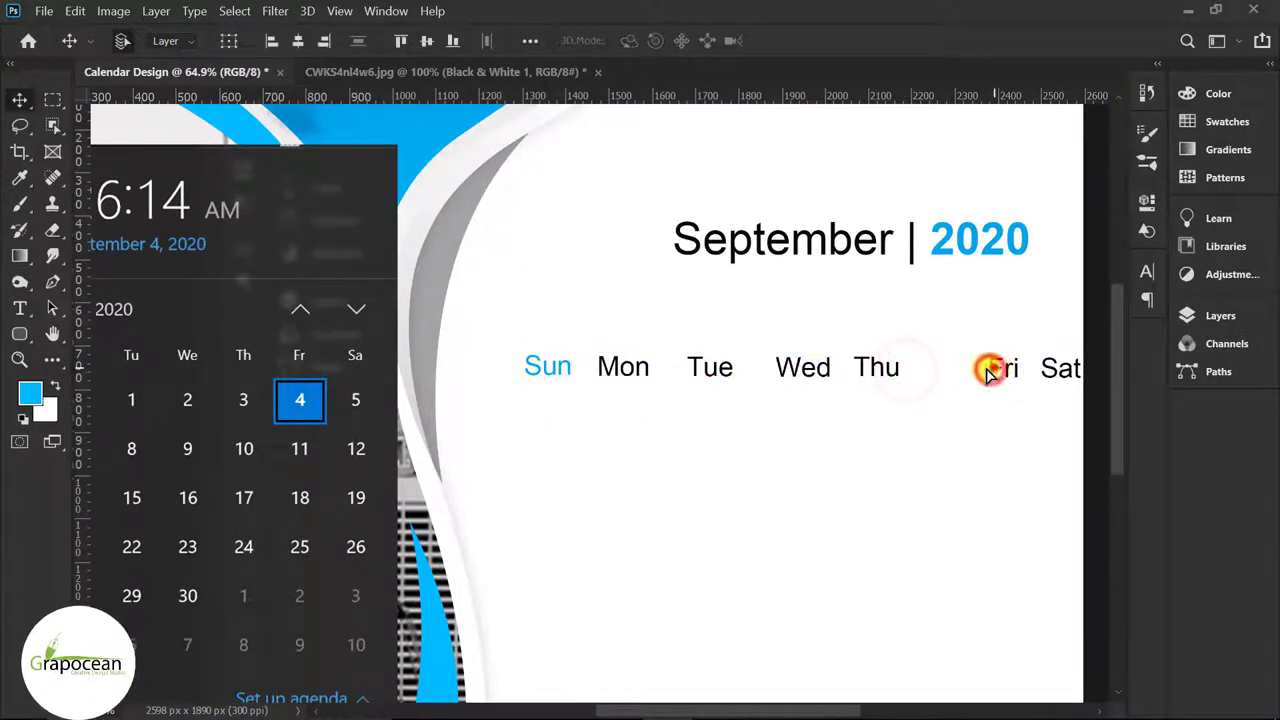
pyautogui.moveTo(990, 372)
pyautogui.mouseDown()
pyautogui.moveTo(968, 375)
pyautogui.moveTo(1004, 380)
pyautogui.mouseUp()
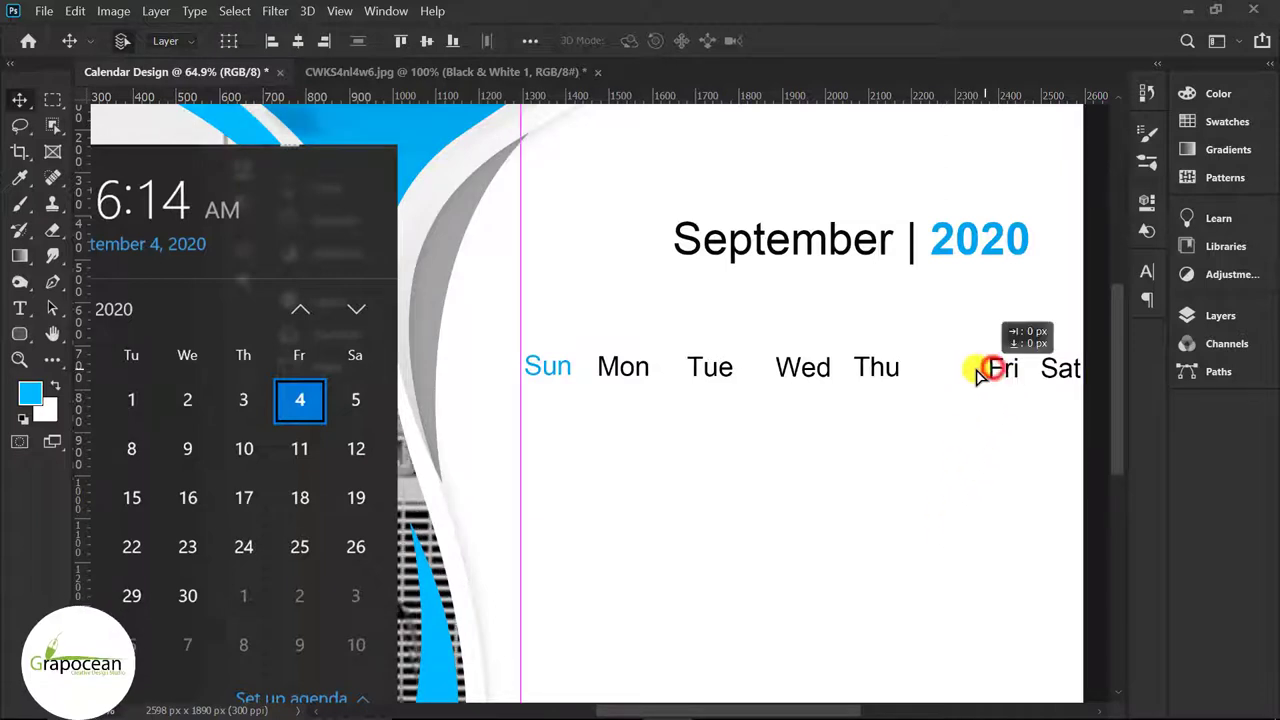
# Select the Sun–Sat layers, distribute their horizontal centres, and collapse the Layers panel.
pyautogui.click(1220, 315)
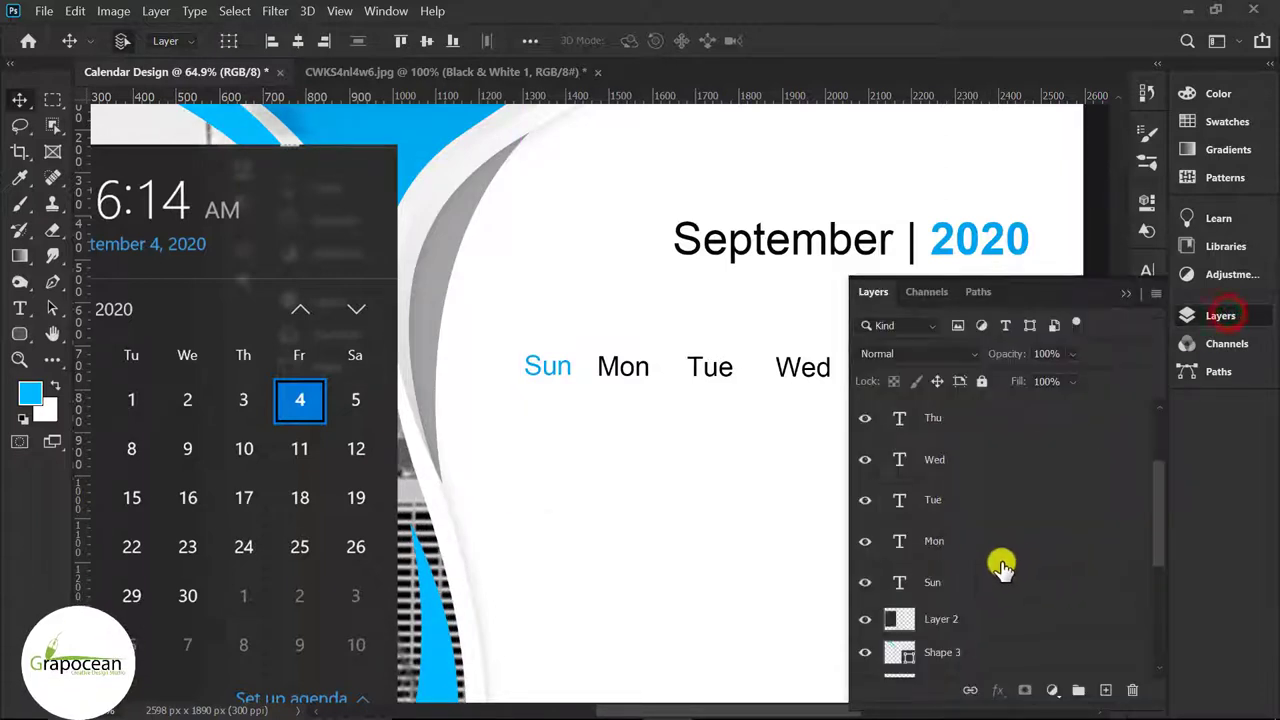
pyautogui.scroll(-3, 1000, 567)
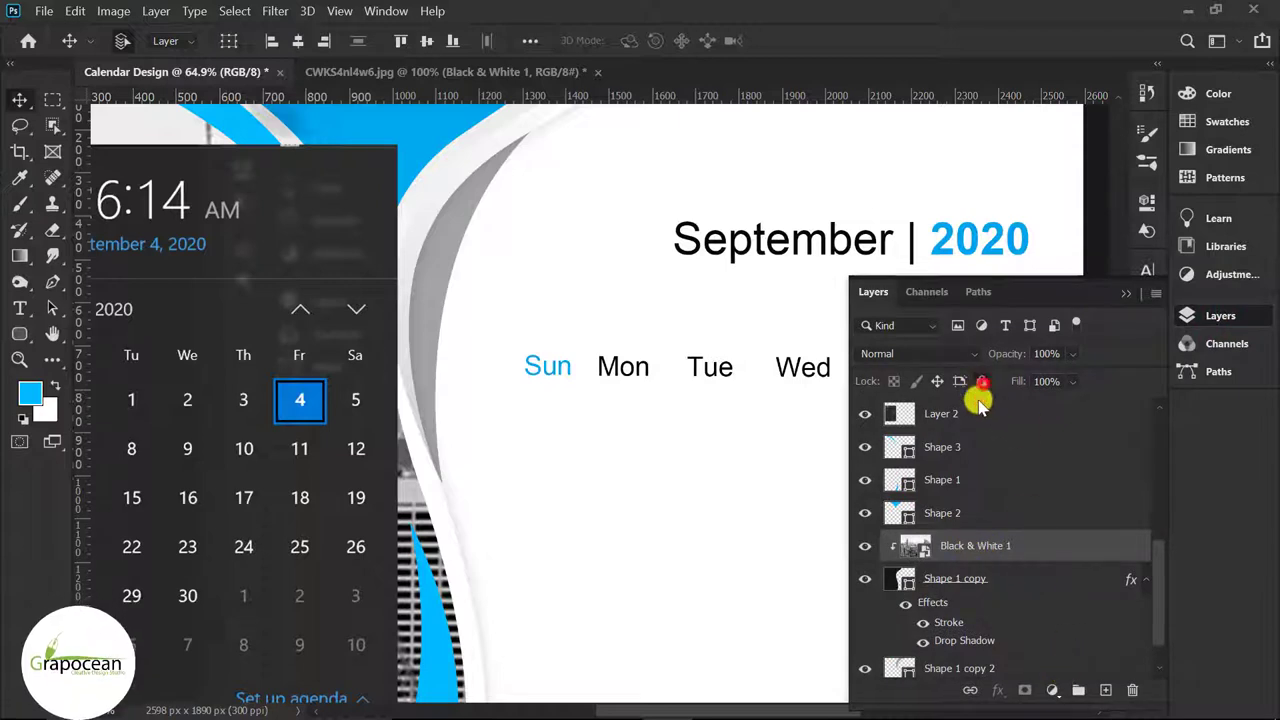
pyautogui.click(1000, 582)
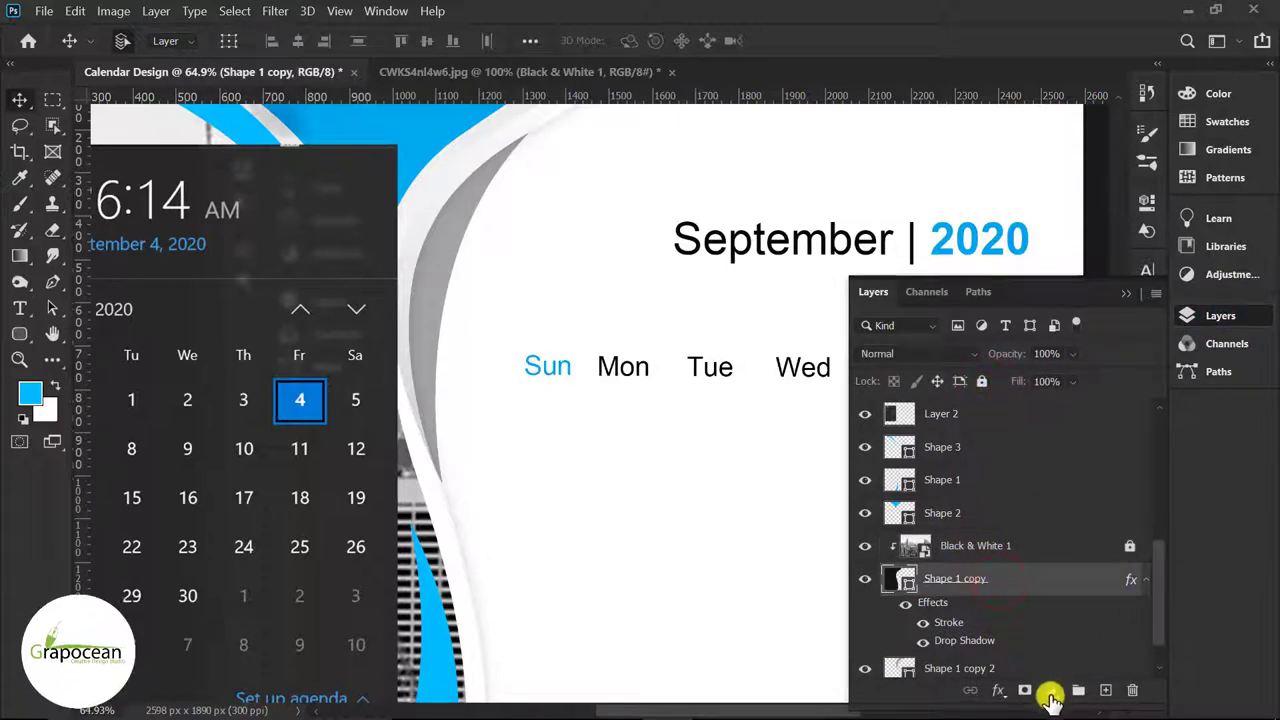
pyautogui.click(714, 451)
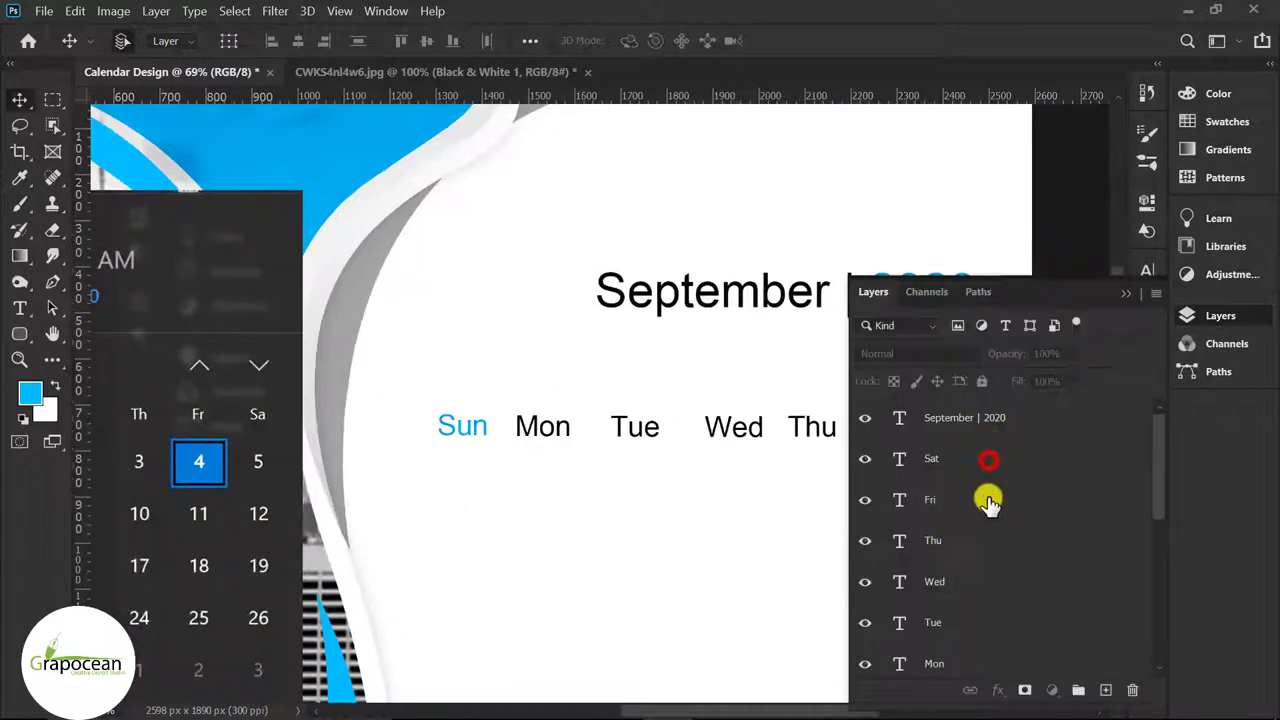
pyautogui.click(988, 459)
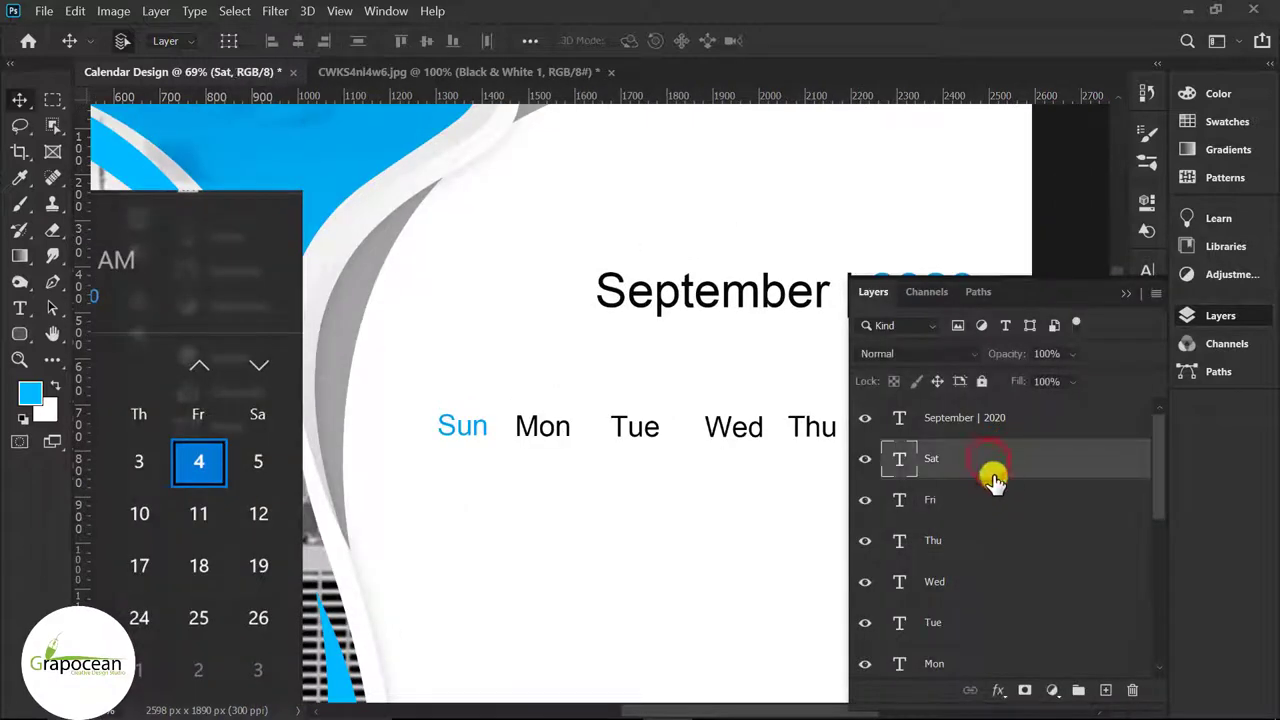
pyautogui.keyDown('ctrl'); pyautogui.click(982, 502); pyautogui.keyUp('ctrl')
pyautogui.keyDown('ctrl'); pyautogui.click(980, 540); pyautogui.keyUp('ctrl')
pyautogui.keyDown('ctrl'); pyautogui.click(979, 582); pyautogui.keyUp('ctrl')
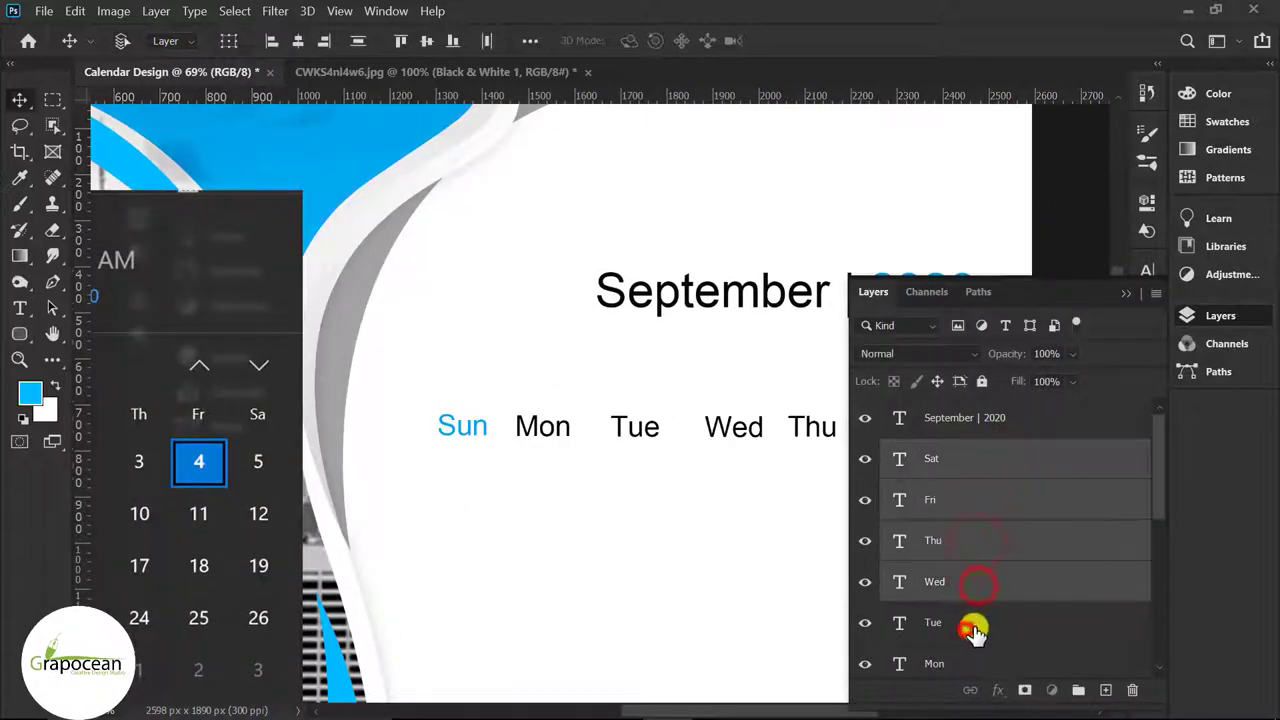
pyautogui.keyDown('ctrl'); pyautogui.click(976, 622); pyautogui.keyUp('ctrl')
pyautogui.scroll(-2, 978, 610)
pyautogui.keyDown('ctrl'); pyautogui.click(970, 582); pyautogui.keyUp('ctrl')
pyautogui.keyDown('ctrl'); pyautogui.click(966, 622); pyautogui.keyUp('ctrl')
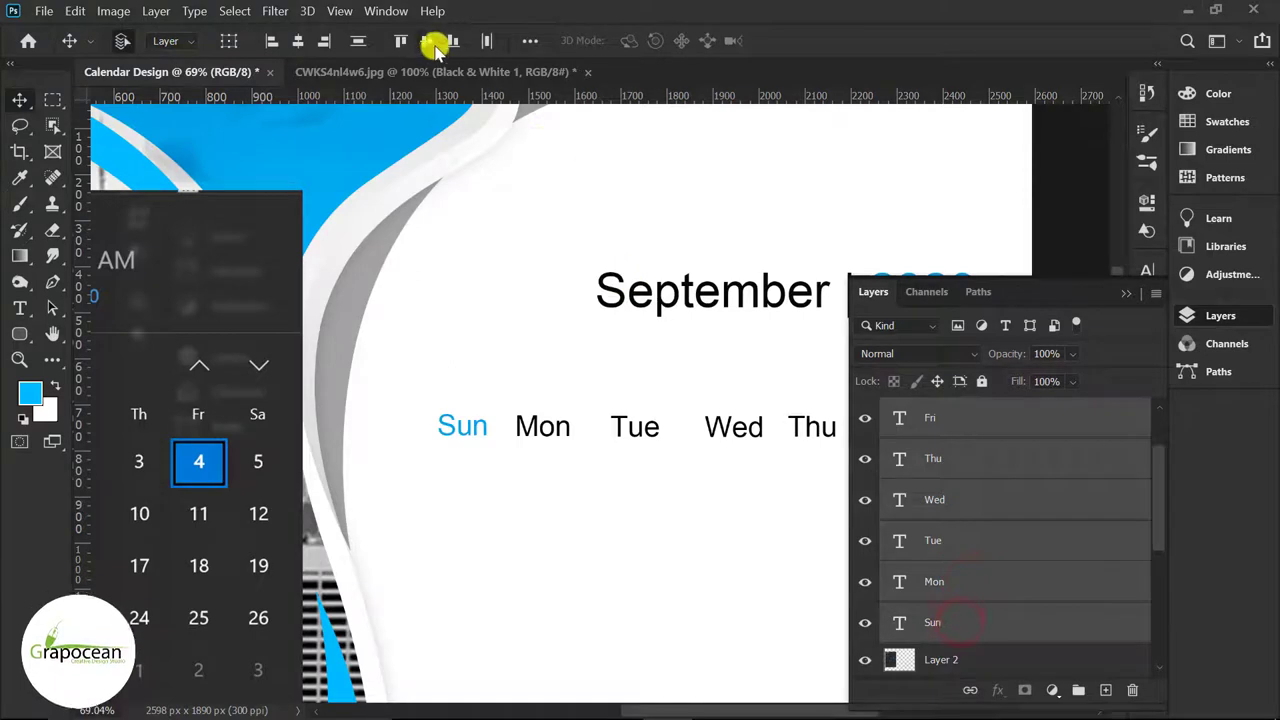
pyautogui.click(493, 40)
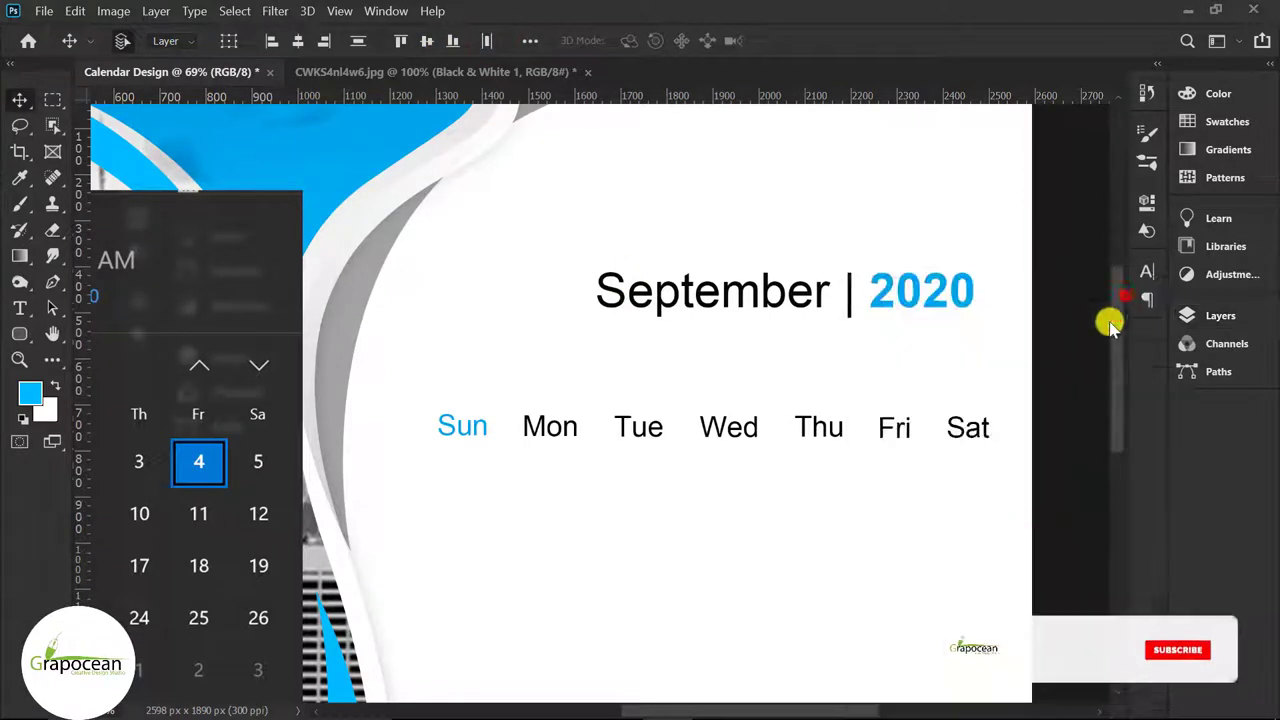
pyautogui.click(1126, 293)
pyautogui.scroll(-3, 1027, 537)
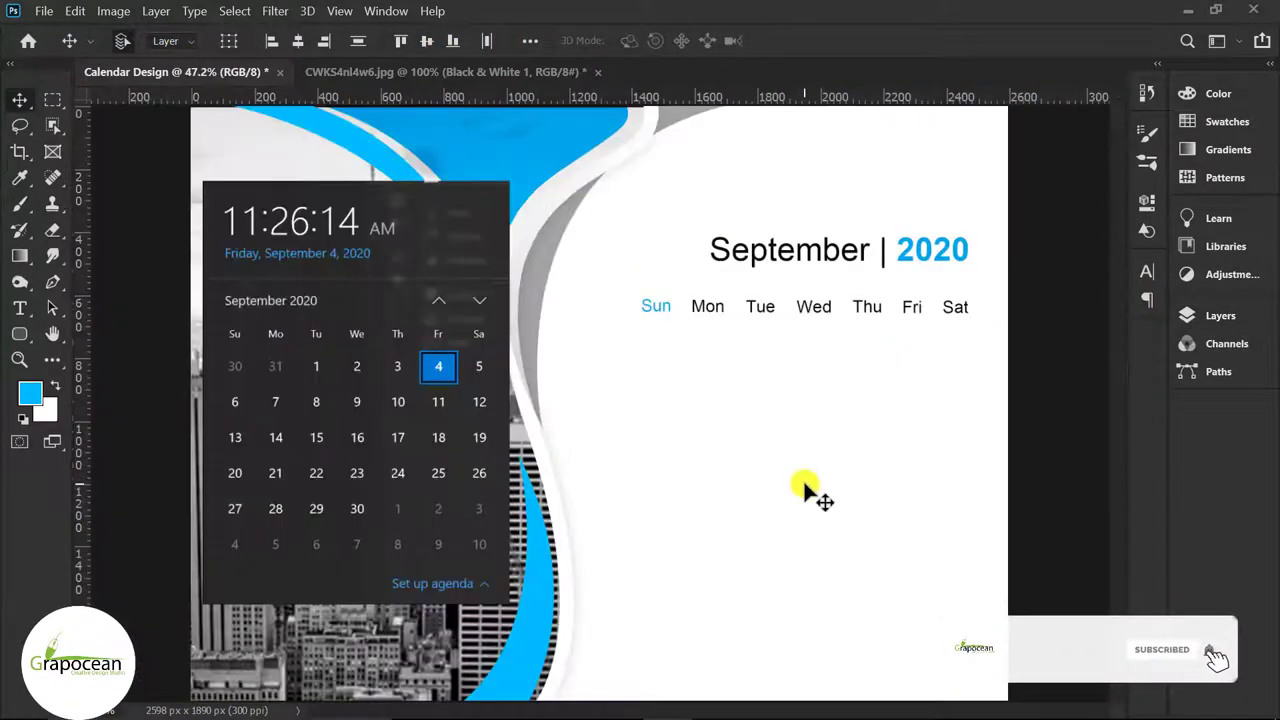
# Draw a blue rounded-rectangle bar under the Sun–Sat weekday names.
pyautogui.click(20, 333)
pyautogui.rightClick(20, 333)
pyautogui.click(90, 349)
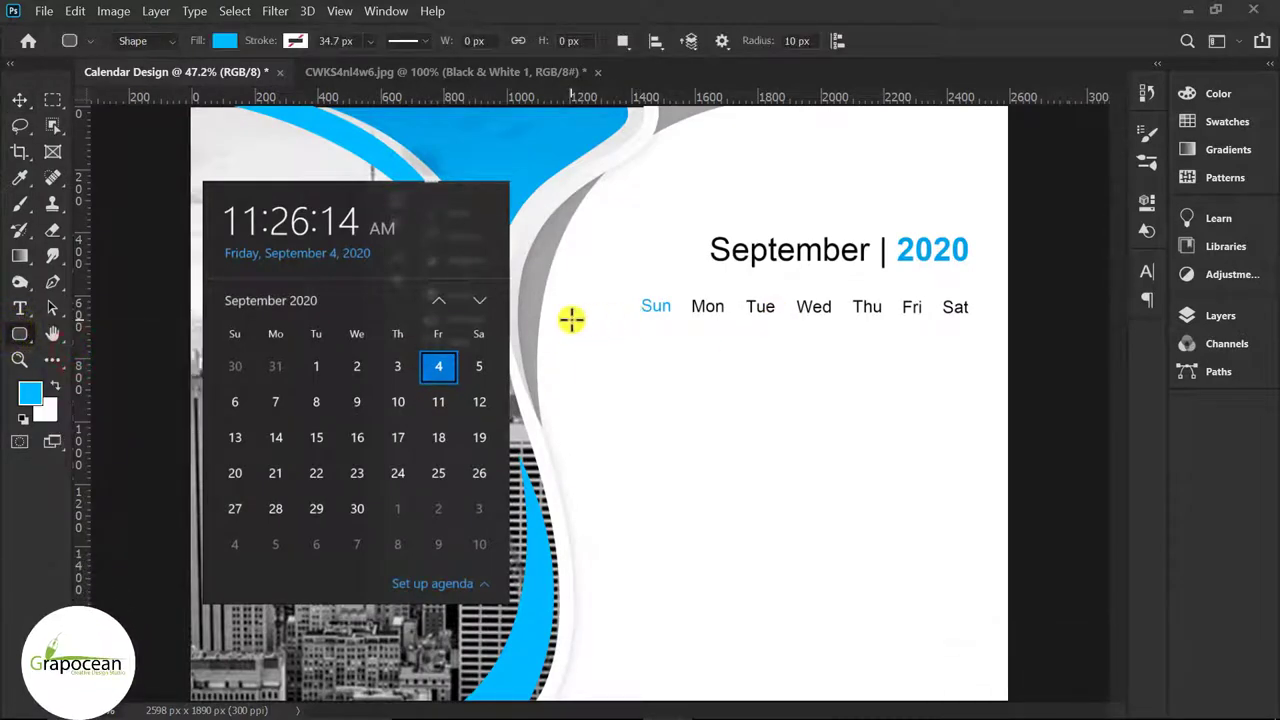
pyautogui.moveTo(638, 321); pyautogui.dragTo(968, 325)
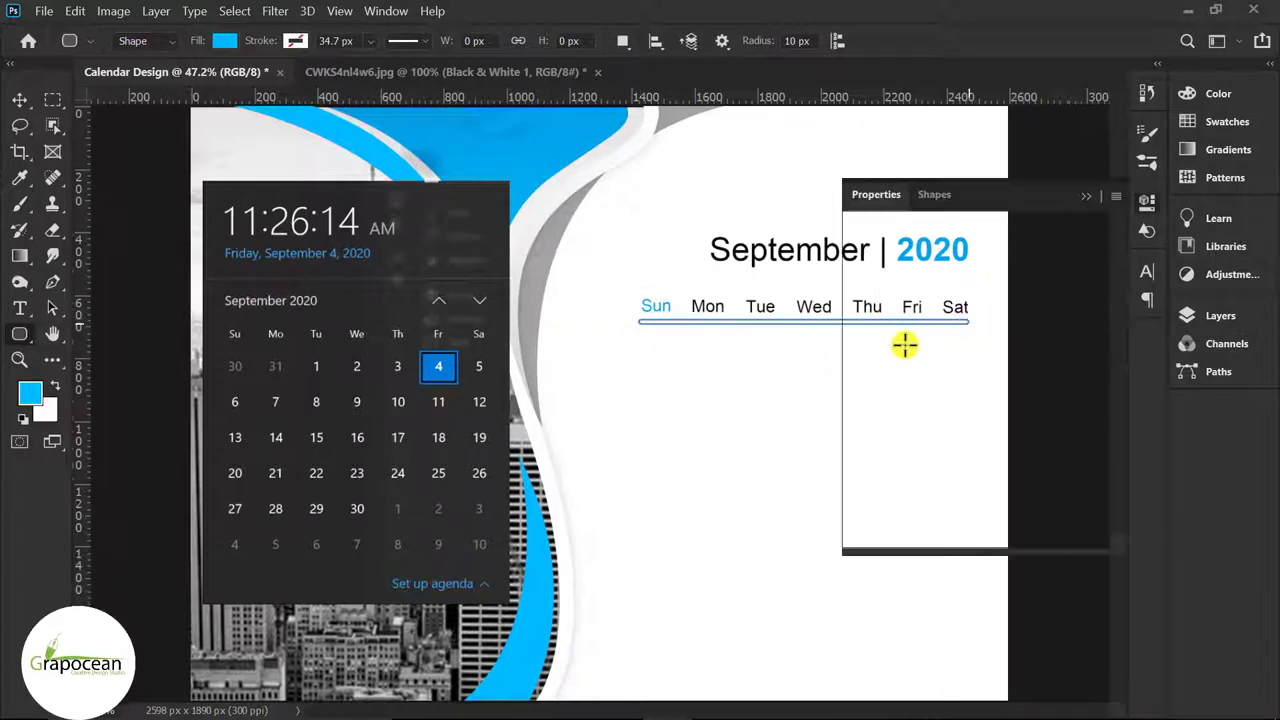
pyautogui.click(1083, 197)
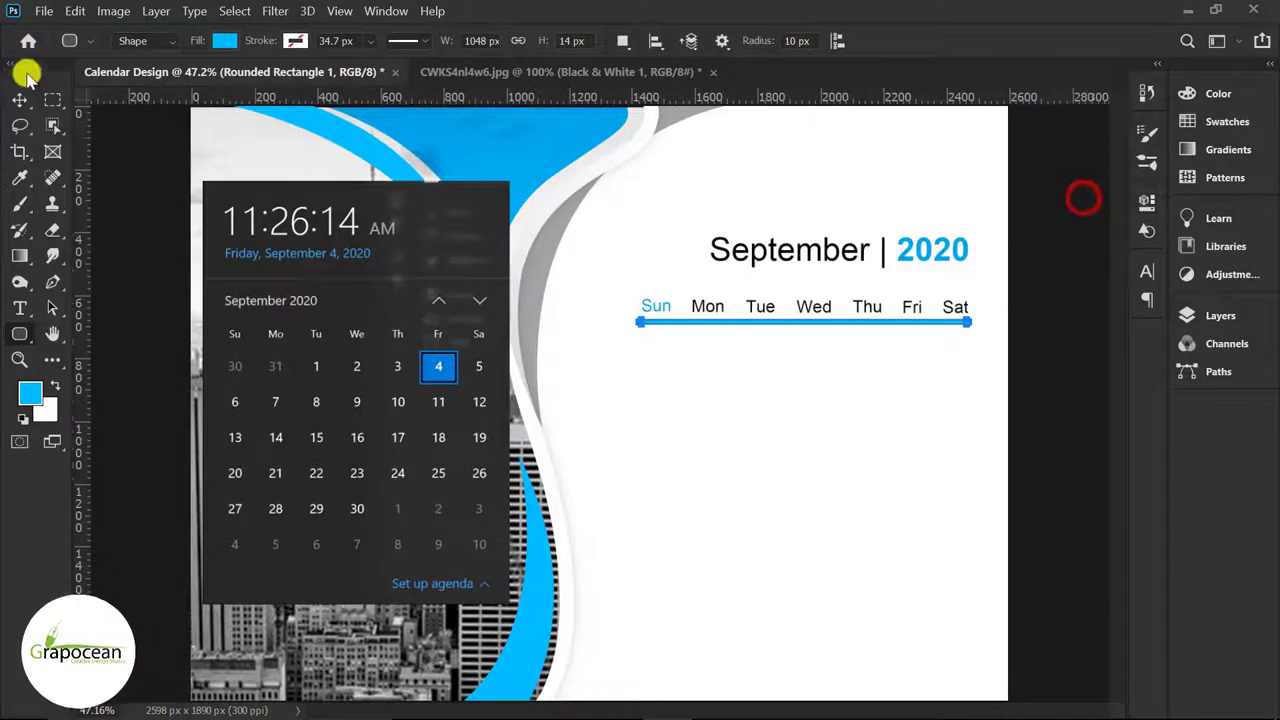
# Transform the bar down to about 8 px tall, a thin underline.
pyautogui.click(19, 95)
pyautogui.moveTo(805, 320); pyautogui.dragTo(795, 340)
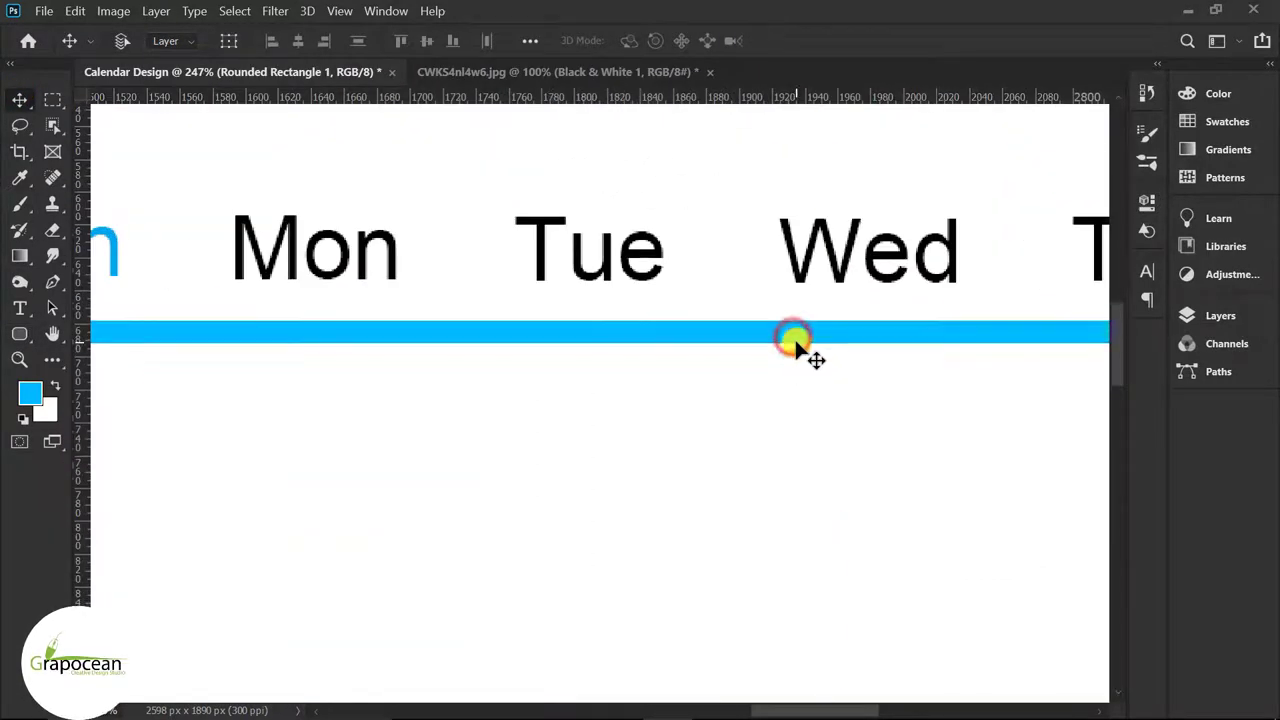
pyautogui.hotkey('ctrl', 't')
pyautogui.moveTo(823, 346); pyautogui.dragTo(820, 330)
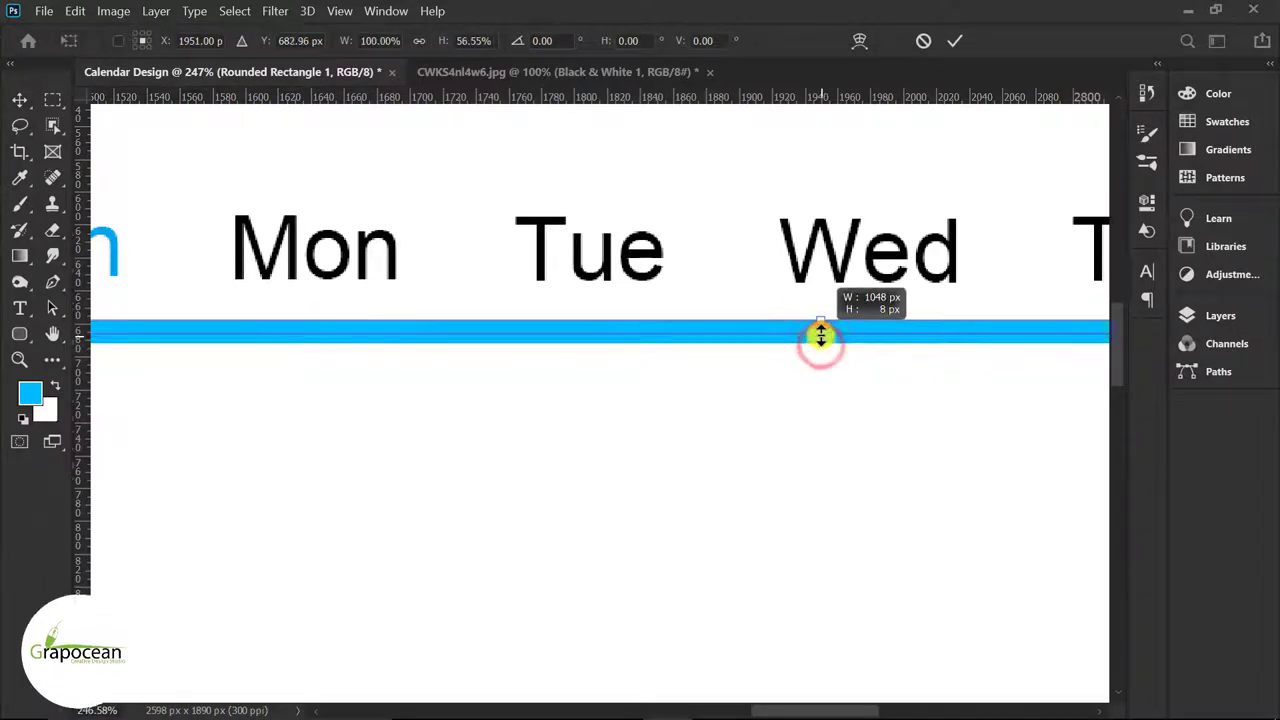
pyautogui.click(948, 42)
pyautogui.scroll(-3, 803, 428)
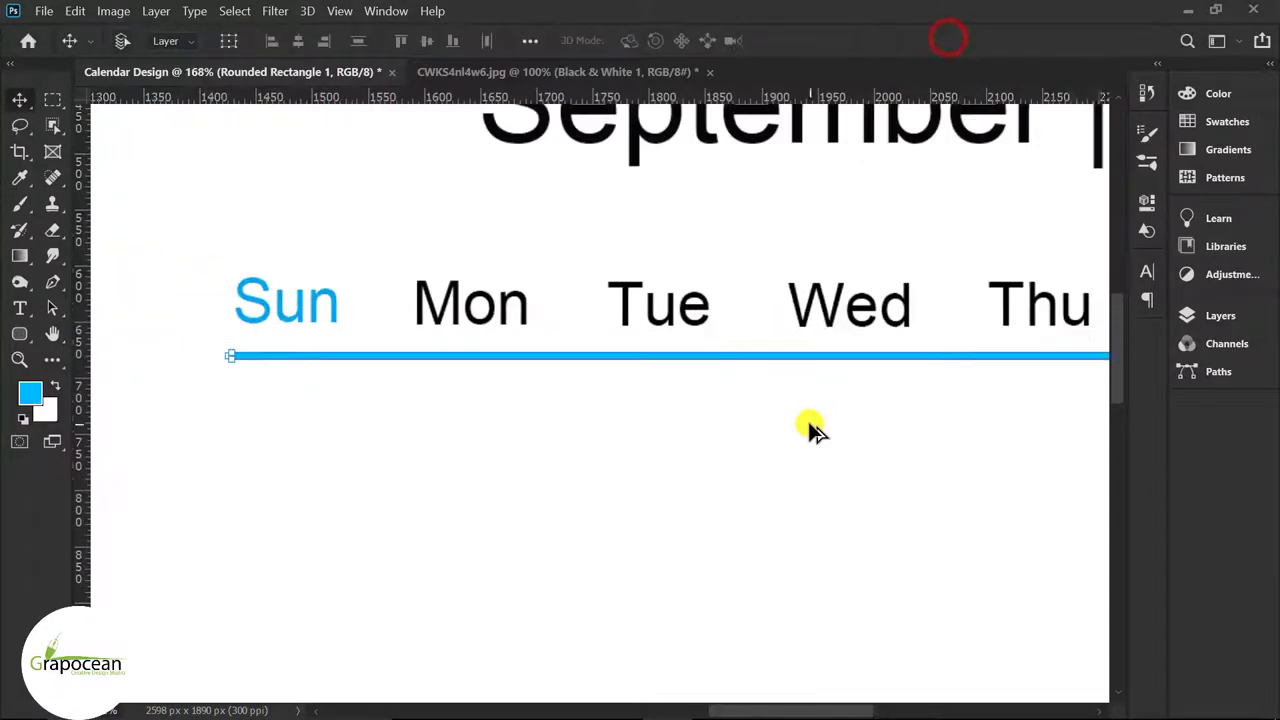
pyautogui.scroll(-2, 796, 473)
pyautogui.click(789, 483)
pyautogui.scroll(-1, 789, 483)
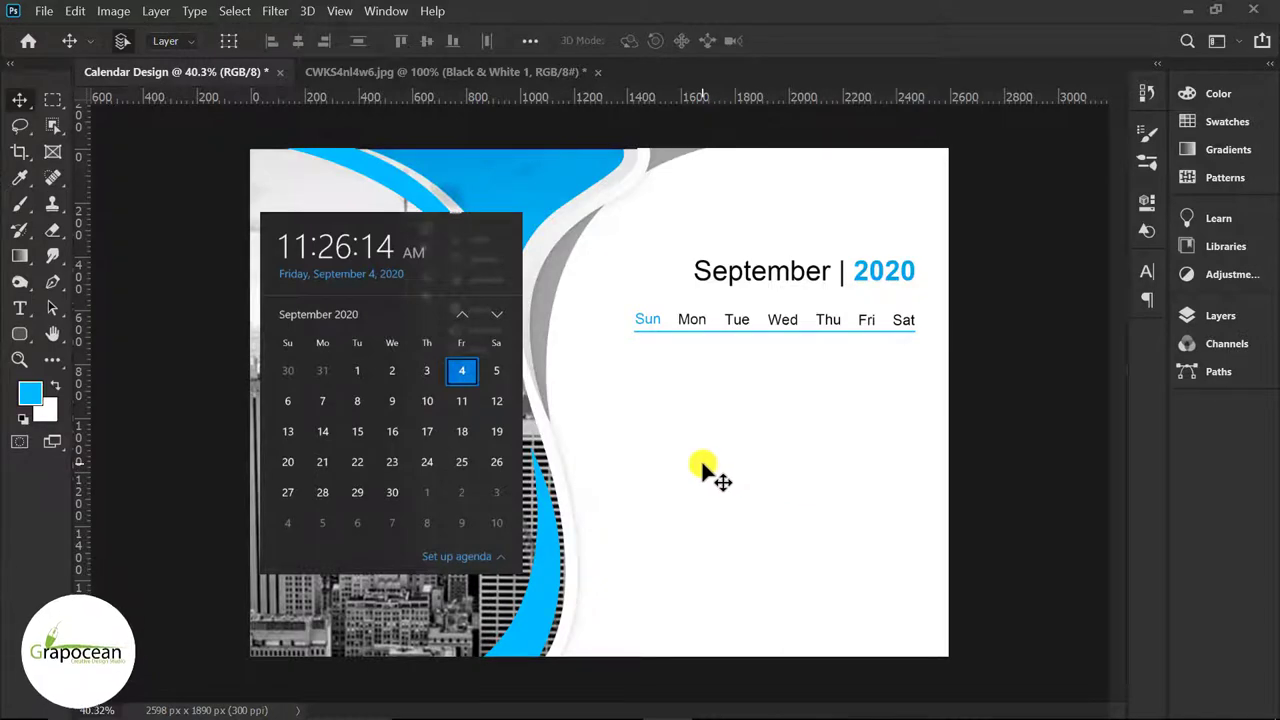
pyautogui.scroll(1, 700, 466)
# Add a black Arial date '1' under Tue.
pyautogui.press('t')
pyautogui.scroll(1, 640, 377)
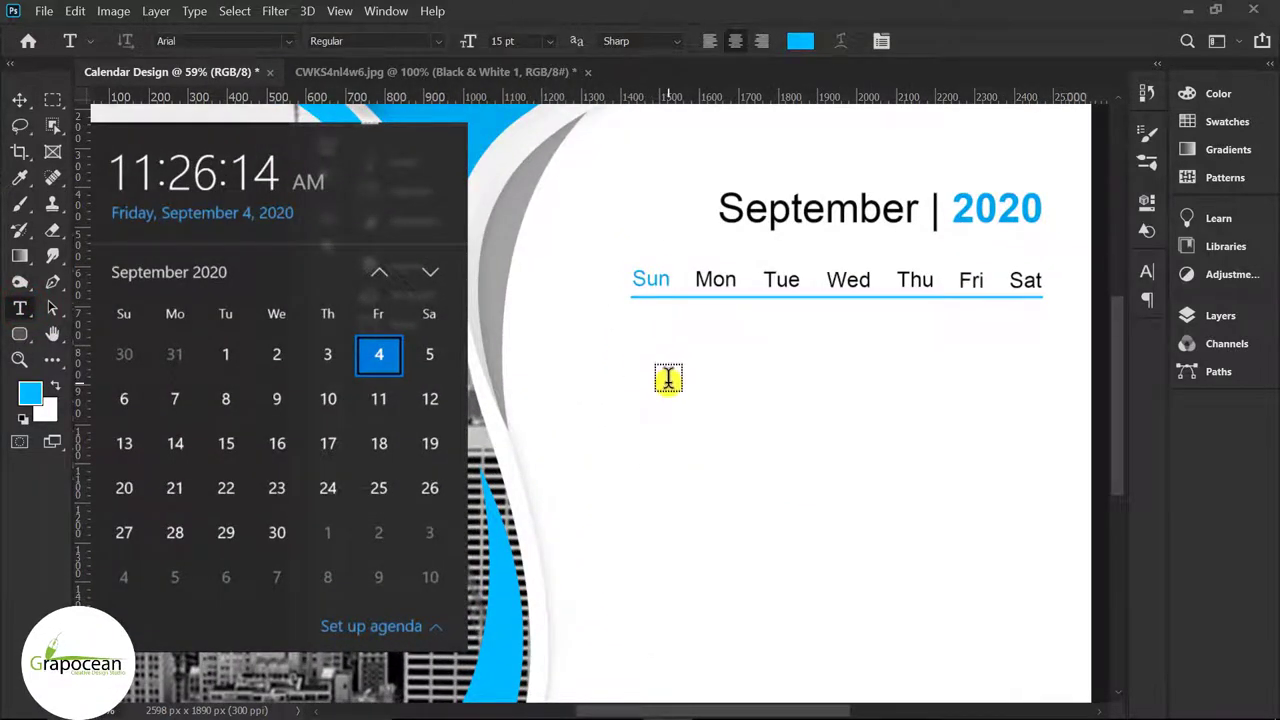
pyautogui.scroll(-1, 736, 381)
pyautogui.click(774, 340)
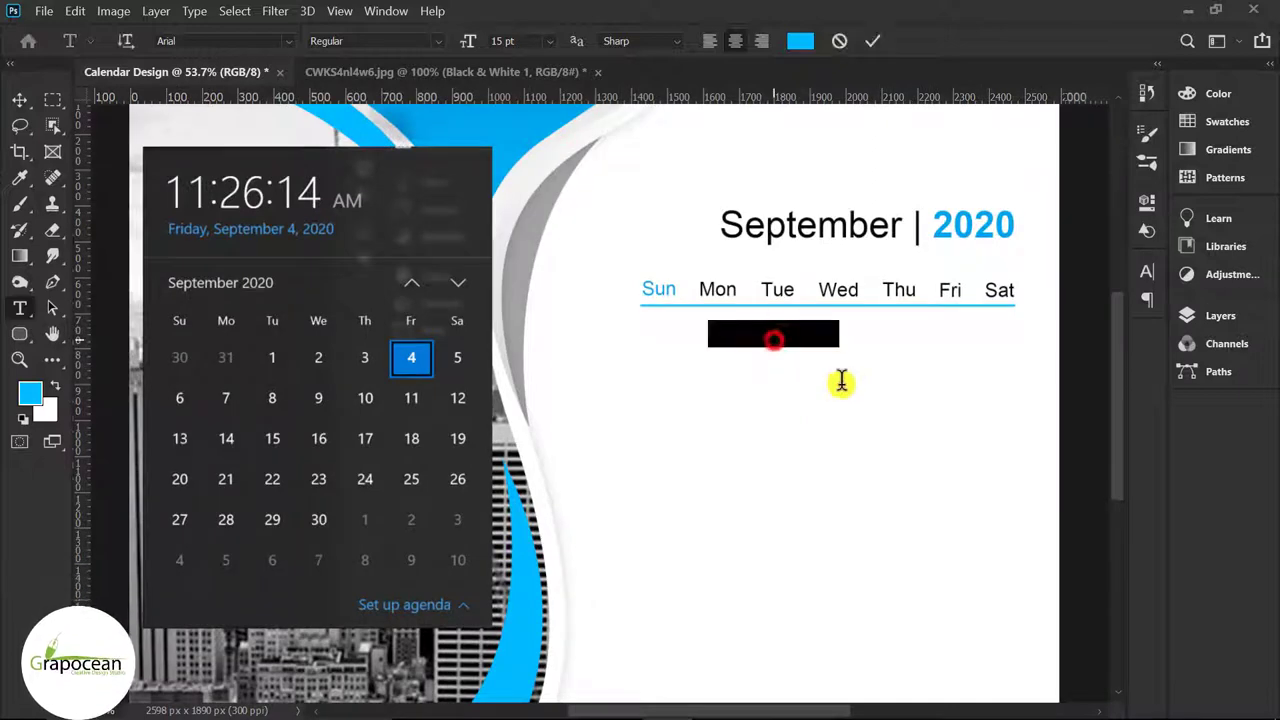
pyautogui.press('BackSpace')
pyautogui.write('1')
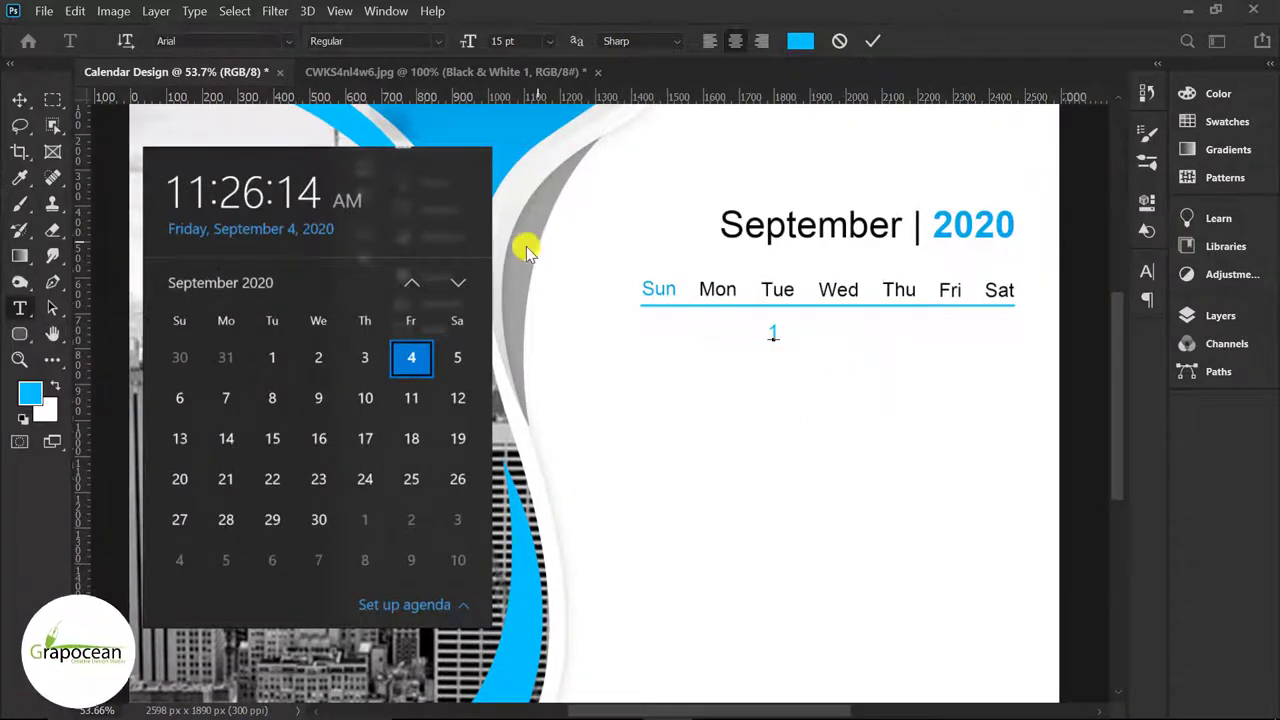
pyautogui.click(800, 41)
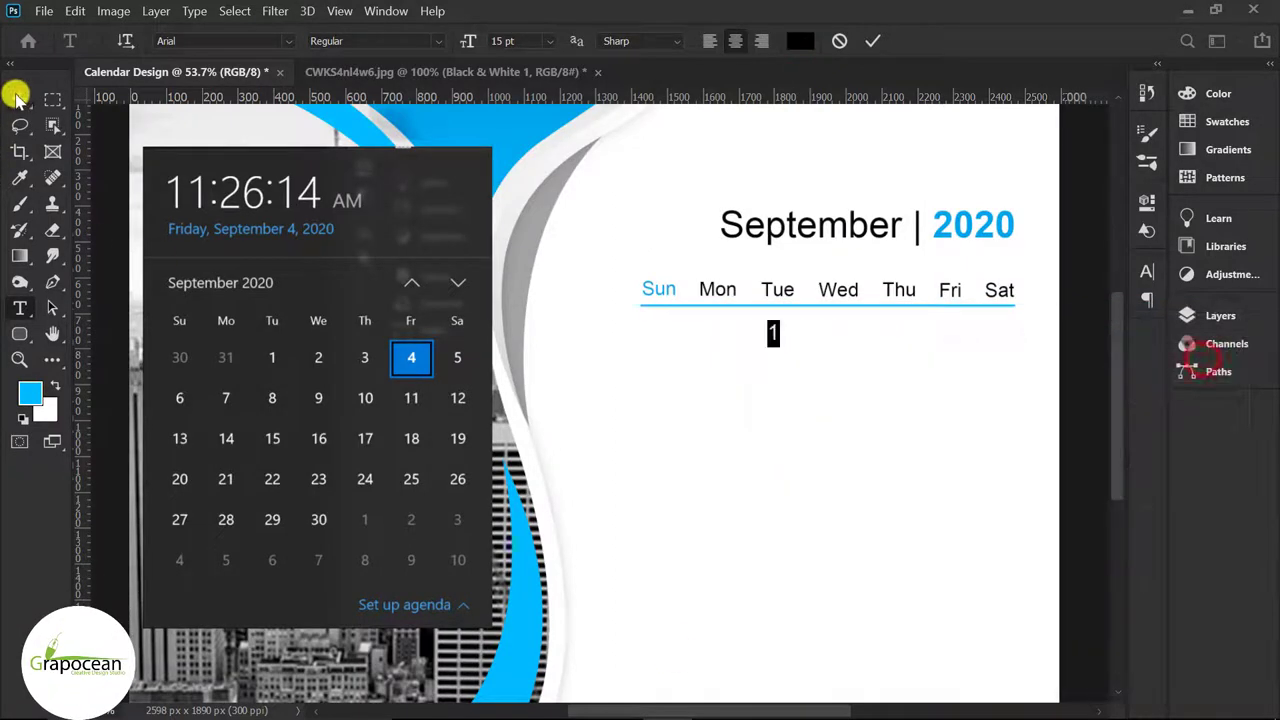
pyautogui.hotkey('ctrl', 'Return')
pyautogui.keyDown('alt'); pyautogui.scroll(3, 790, 350); pyautogui.keyUp('alt')
pyautogui.moveTo(762, 323); pyautogui.dragTo(1006, 316)
pyautogui.scroll(2, 778, 340)
pyautogui.scroll(-2, 650, 371)
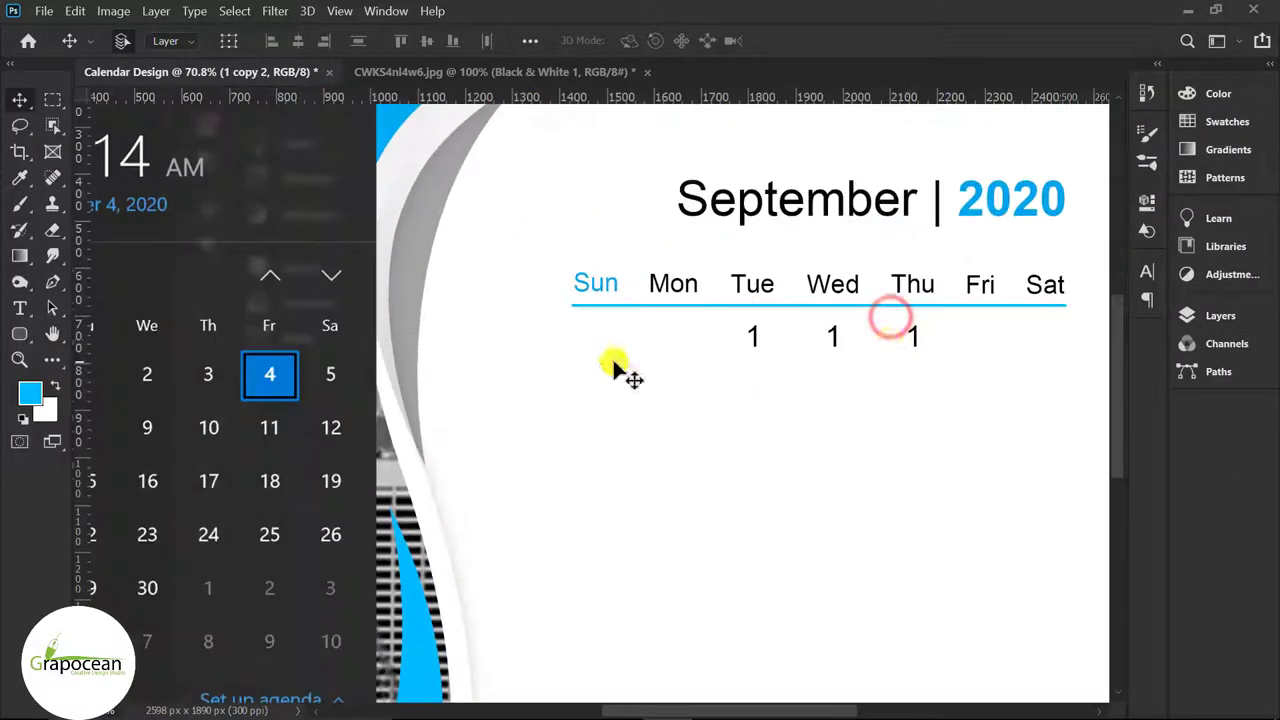
# Retype copies of the date as 2, 3 and 4 under Wed, Thu and Fri.
pyautogui.press('t')
pyautogui.doubleClick(826, 336)
pyautogui.write('2')
pyautogui.doubleClick(913, 336)
pyautogui.write('3')
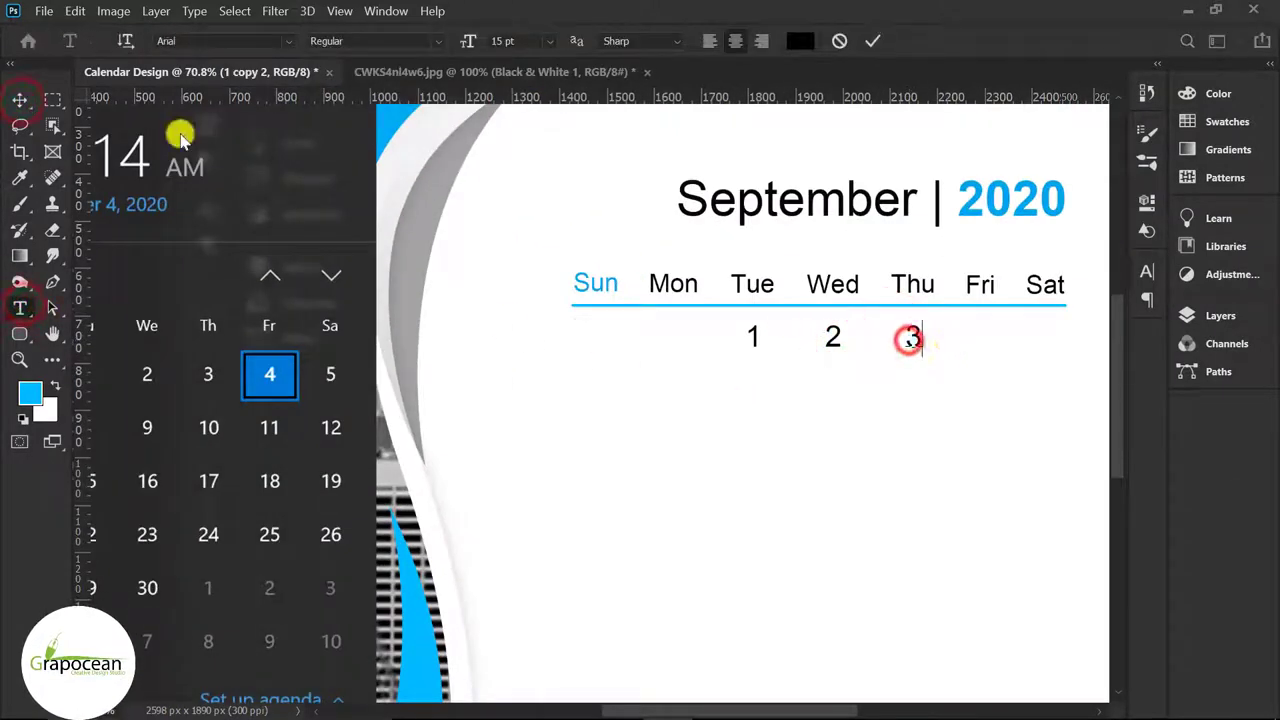
pyautogui.click(18, 98)
pyautogui.moveTo(913, 336); pyautogui.dragTo(983, 336)
pyautogui.press('t')
pyautogui.doubleClick(983, 336)
pyautogui.write('4')
# Line up dates 1 to 4 and space them evenly under their weekdays.
pyautogui.click(18, 98)
pyautogui.scroll(1, 994, 332)
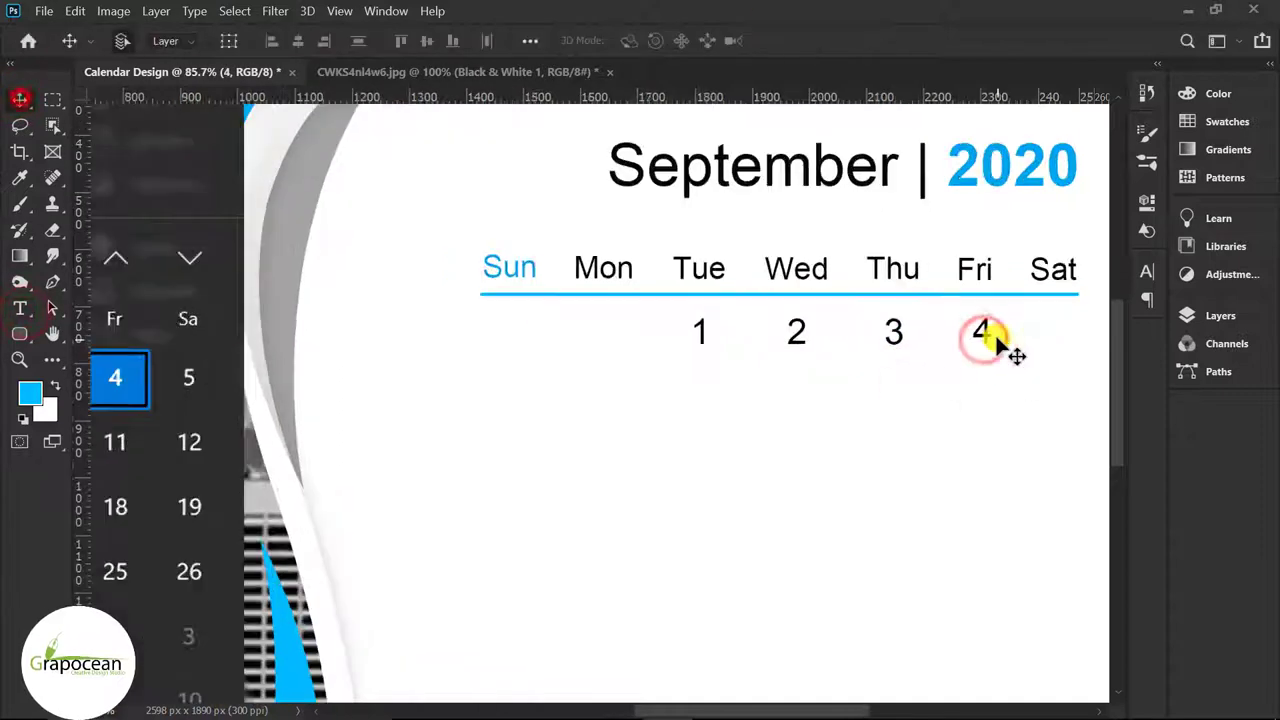
pyautogui.moveTo(805, 333); pyautogui.dragTo(800, 333)
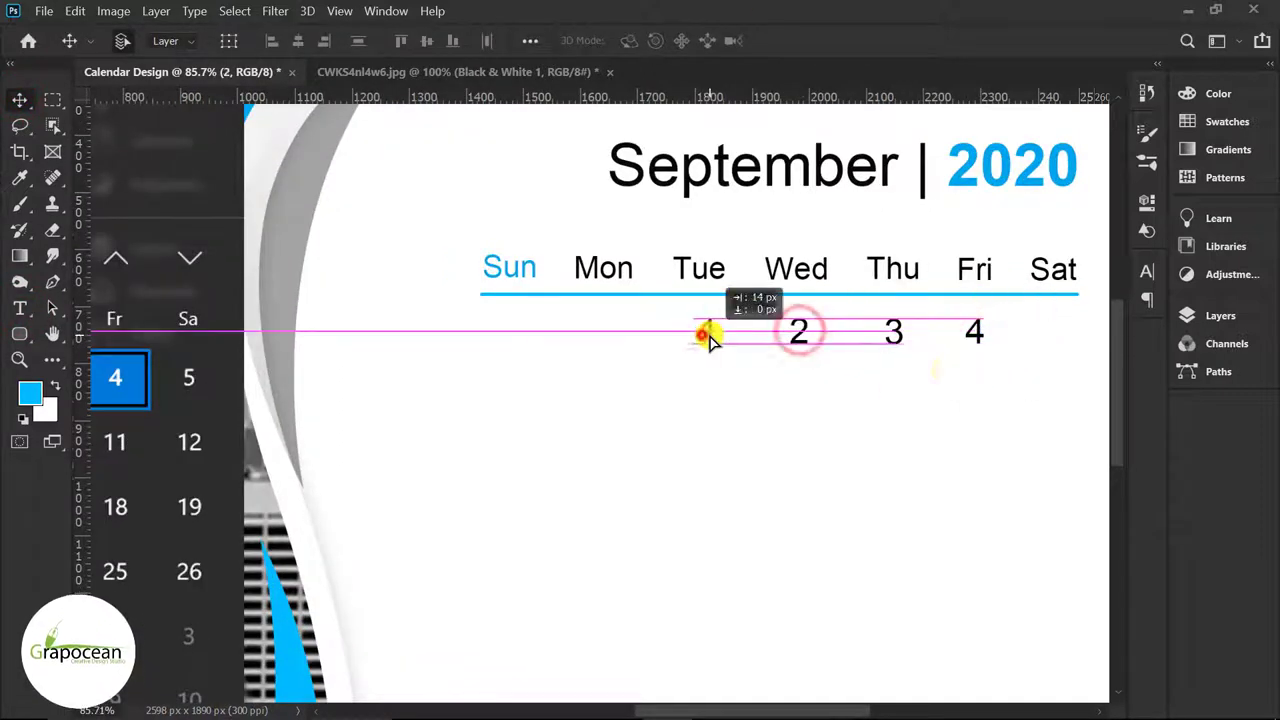
pyautogui.moveTo(700, 333); pyautogui.dragTo(706, 333)
pyautogui.click(483, 41)
pyautogui.moveTo(888, 333); pyautogui.dragTo(898, 340)
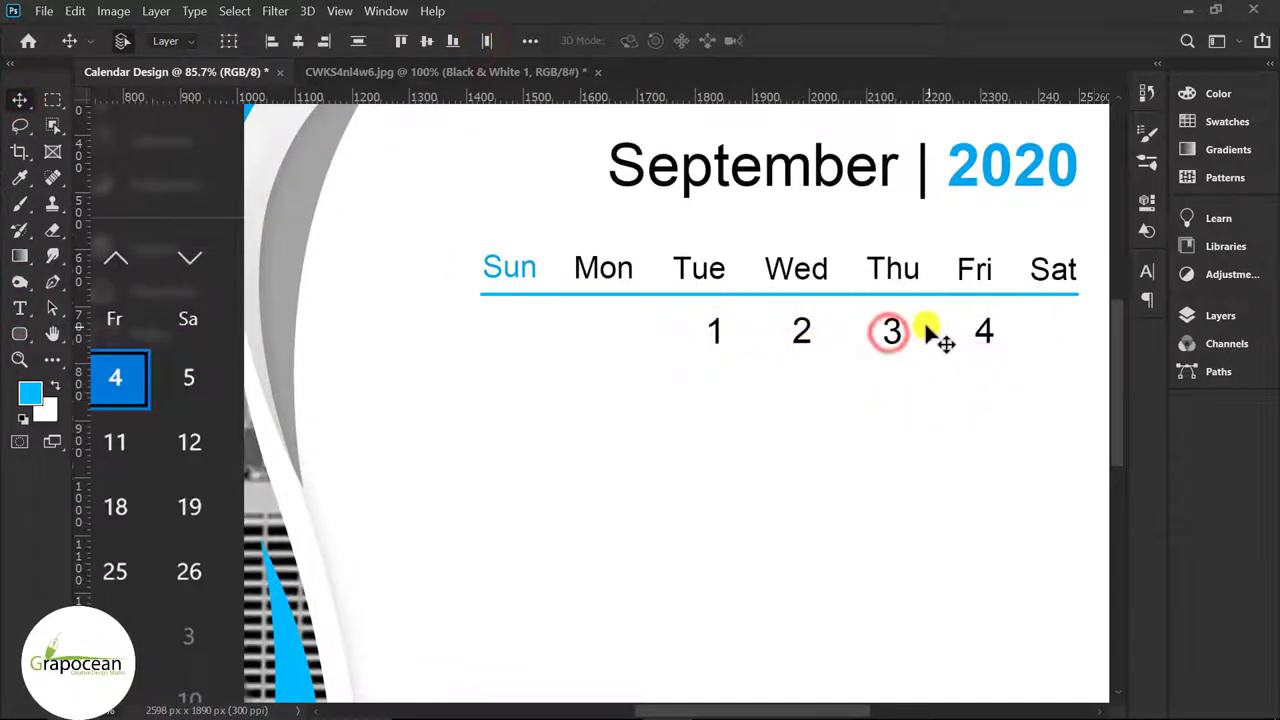
pyautogui.click(716, 330)
pyautogui.click(757, 418)
pyautogui.scroll(-1, 984, 349)
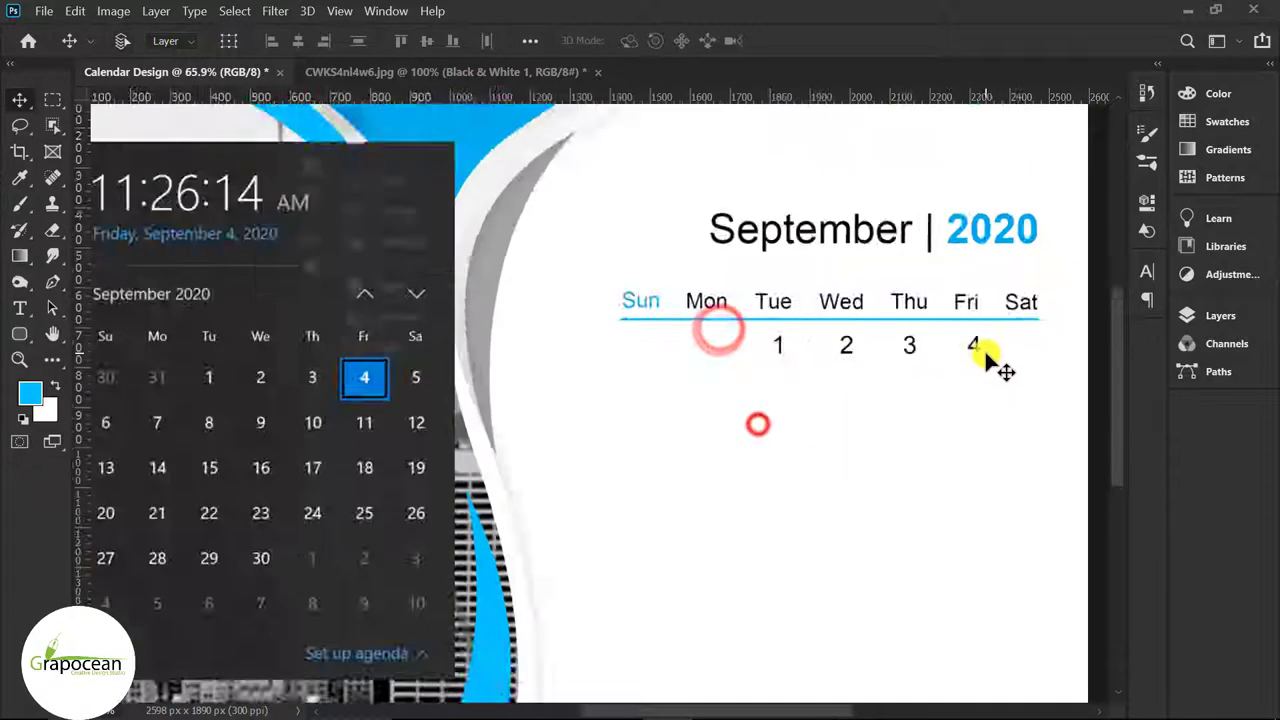
pyautogui.scroll(2, 984, 349)
# Copy the 4 into the Sat column and retype it as 5.
pyautogui.moveTo(997, 394); pyautogui.dragTo(634, 334)
pyautogui.click(843, 343)
pyautogui.click(869, 423)
pyautogui.click(963, 338)
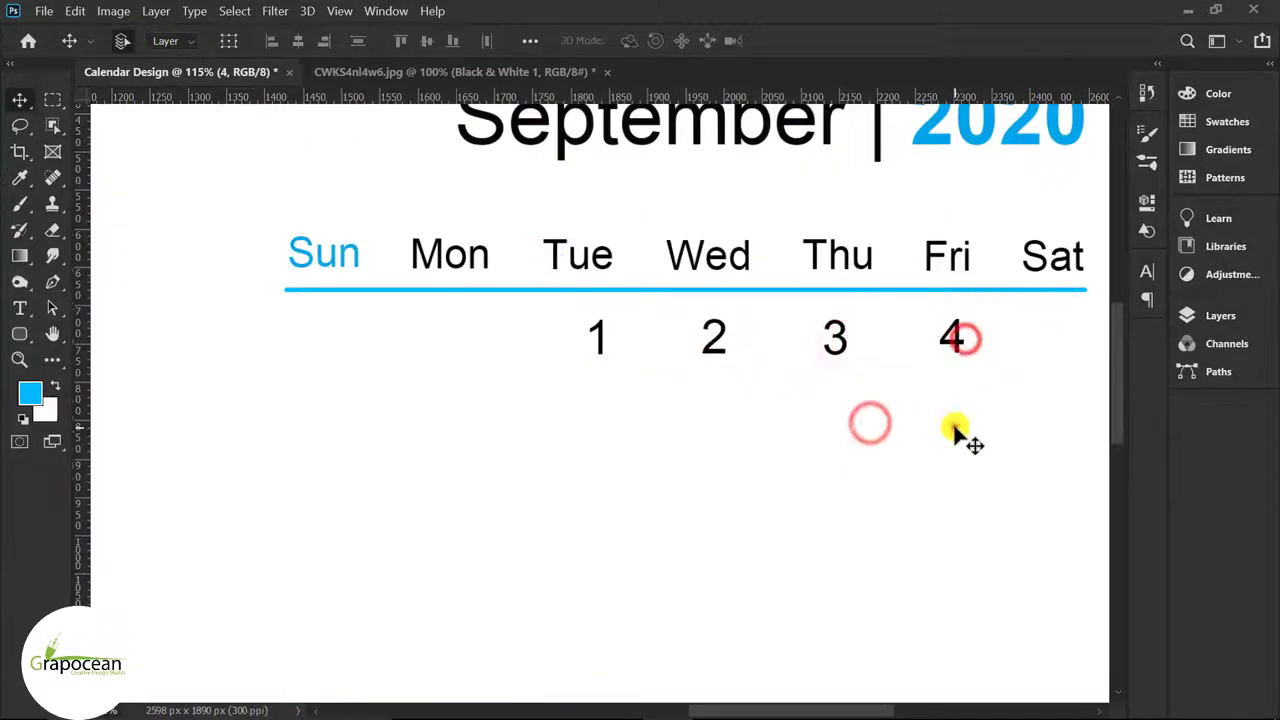
pyautogui.moveTo(957, 337); pyautogui.dragTo(1063, 337)
pyautogui.click(20, 308)
pyautogui.doubleClick(1051, 337)
pyautogui.write('5')
pyautogui.click(20, 100)
pyautogui.click(660, 455)
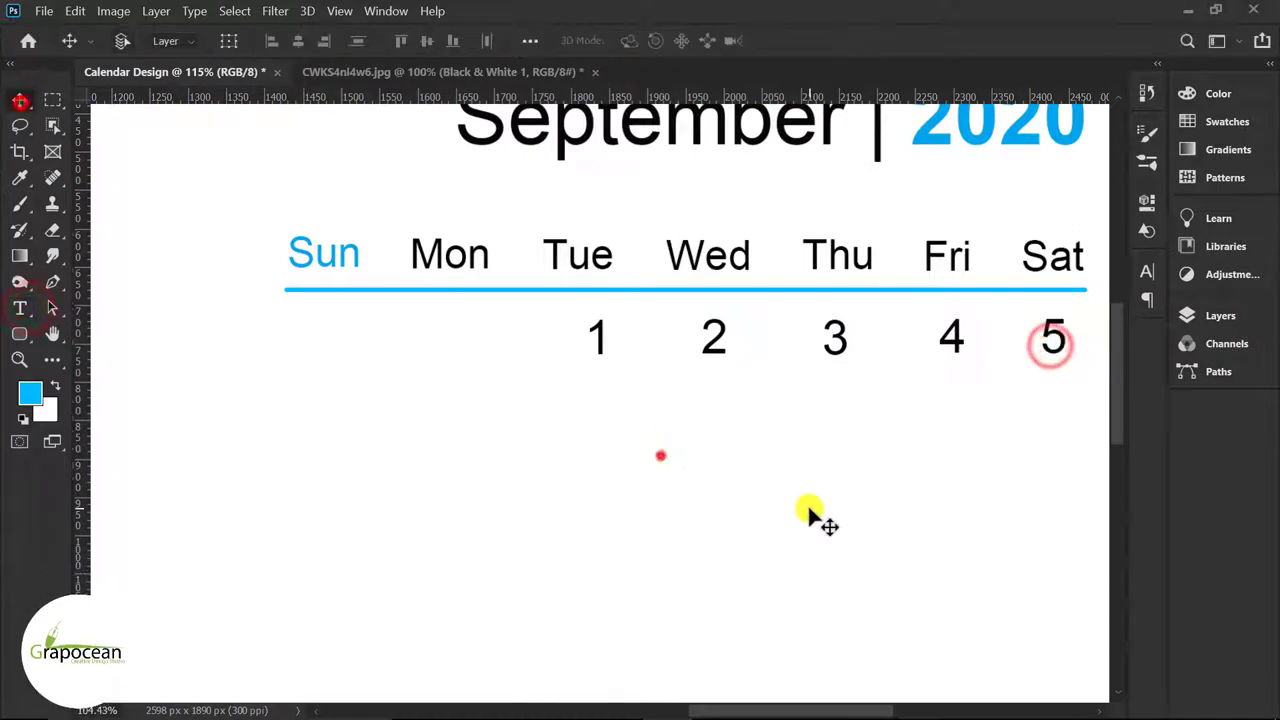
pyautogui.scroll(-2, 814, 491)
pyautogui.scroll(1, 884, 457)
# Duplicate the date row below and retype it as 6, 7, 8, 9, 10.
pyautogui.moveTo(817, 418)
pyautogui.mouseDown()
pyautogui.moveTo(778, 487)
pyautogui.moveTo(663, 471)
pyautogui.mouseUp()
pyautogui.click(20, 308)
pyautogui.doubleClick(529, 465)
pyautogui.write('6')
pyautogui.doubleClick(594, 470)
pyautogui.write('7')
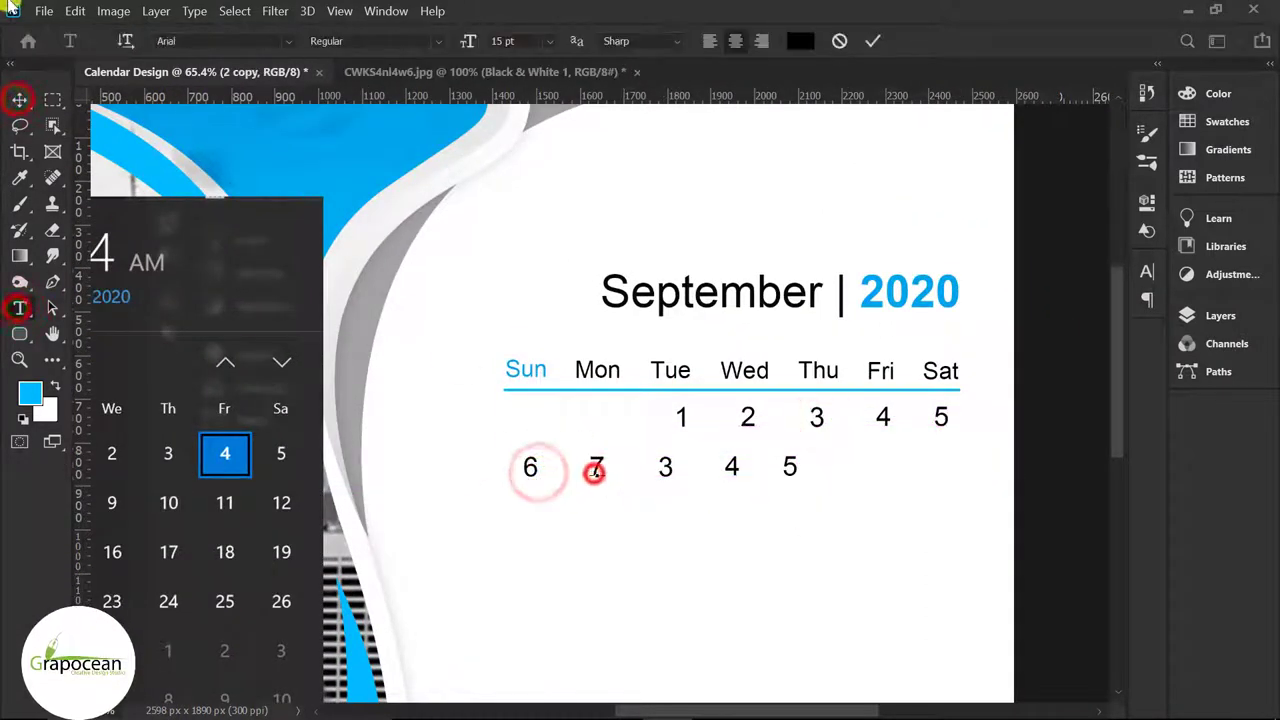
pyautogui.doubleClick(665, 467)
pyautogui.write('8')
pyautogui.doubleClick(731, 467)
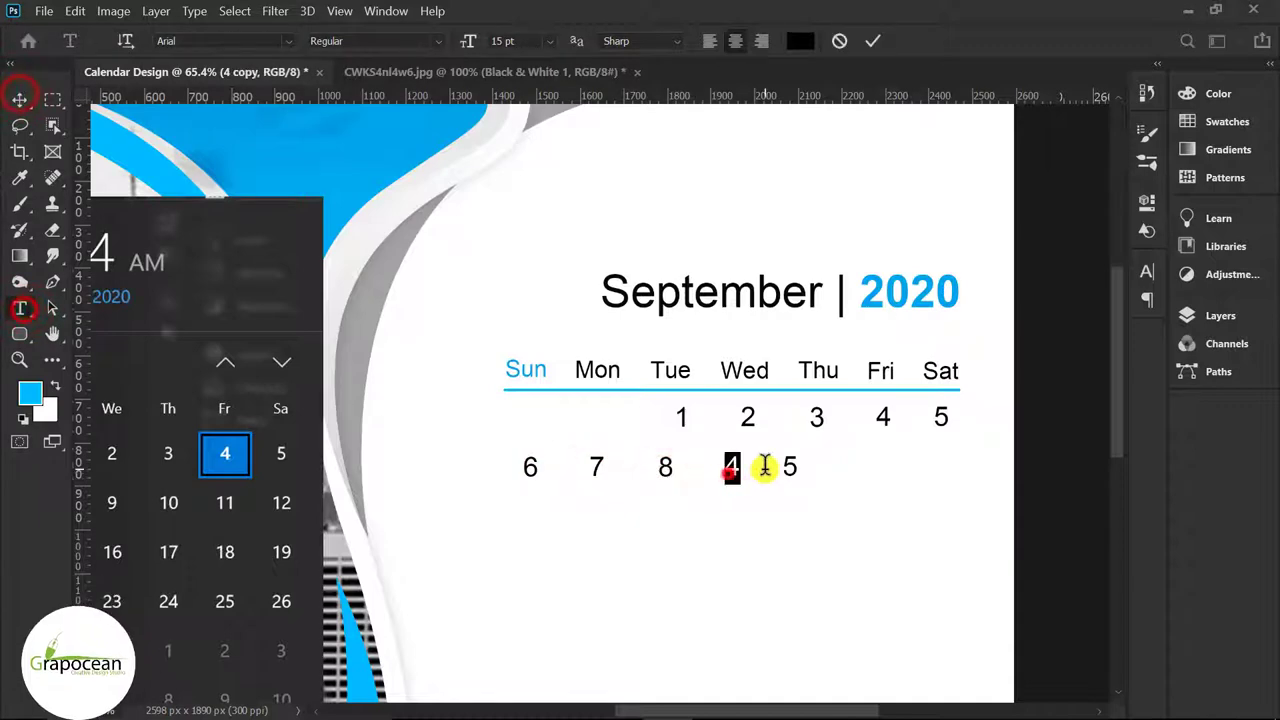
pyautogui.write('9')
pyautogui.doubleClick(789, 466)
pyautogui.write('10')
pyautogui.keyDown('ctrl'); pyautogui.click(709, 520); pyautogui.keyUp('ctrl')
pyautogui.scroll(2, 709, 520)
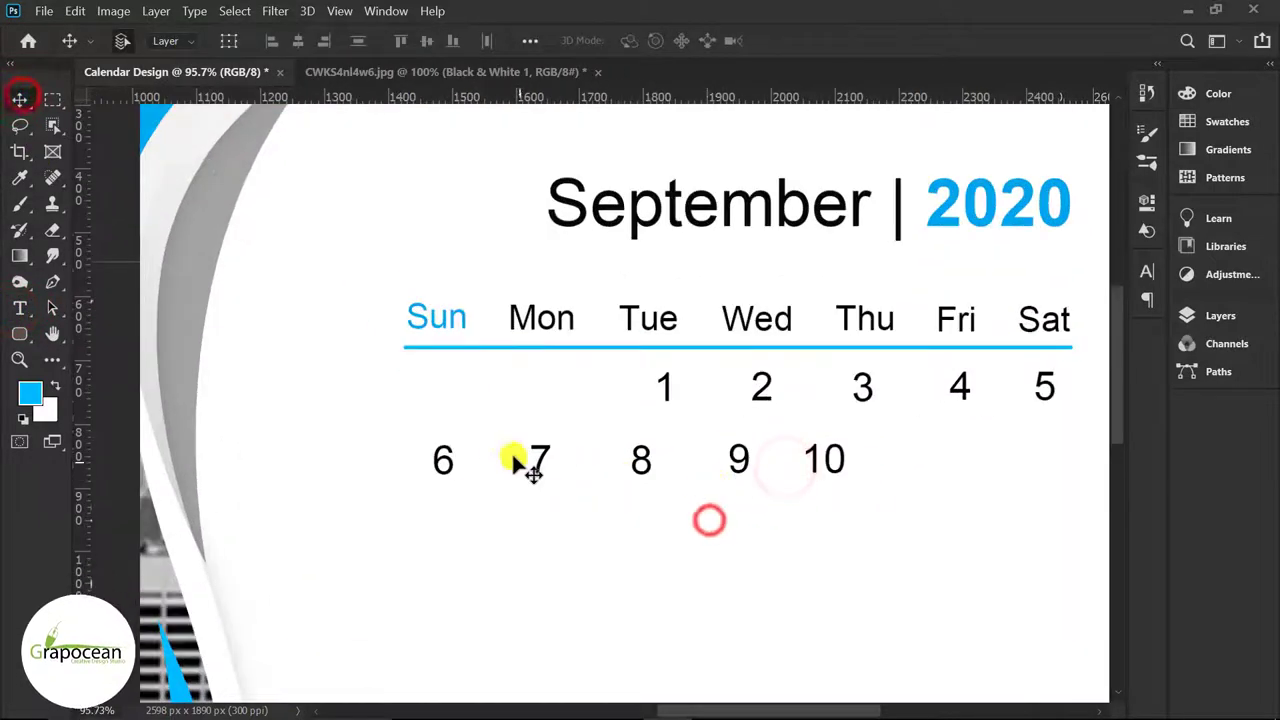
# Nudge dates 6–10 and 2, 3, 5 into line under their weekdays.
pyautogui.moveTo(451, 463); pyautogui.dragTo(441, 465)
pyautogui.moveTo(843, 465); pyautogui.dragTo(886, 463)
pyautogui.moveTo(741, 460); pyautogui.dragTo(763, 462)
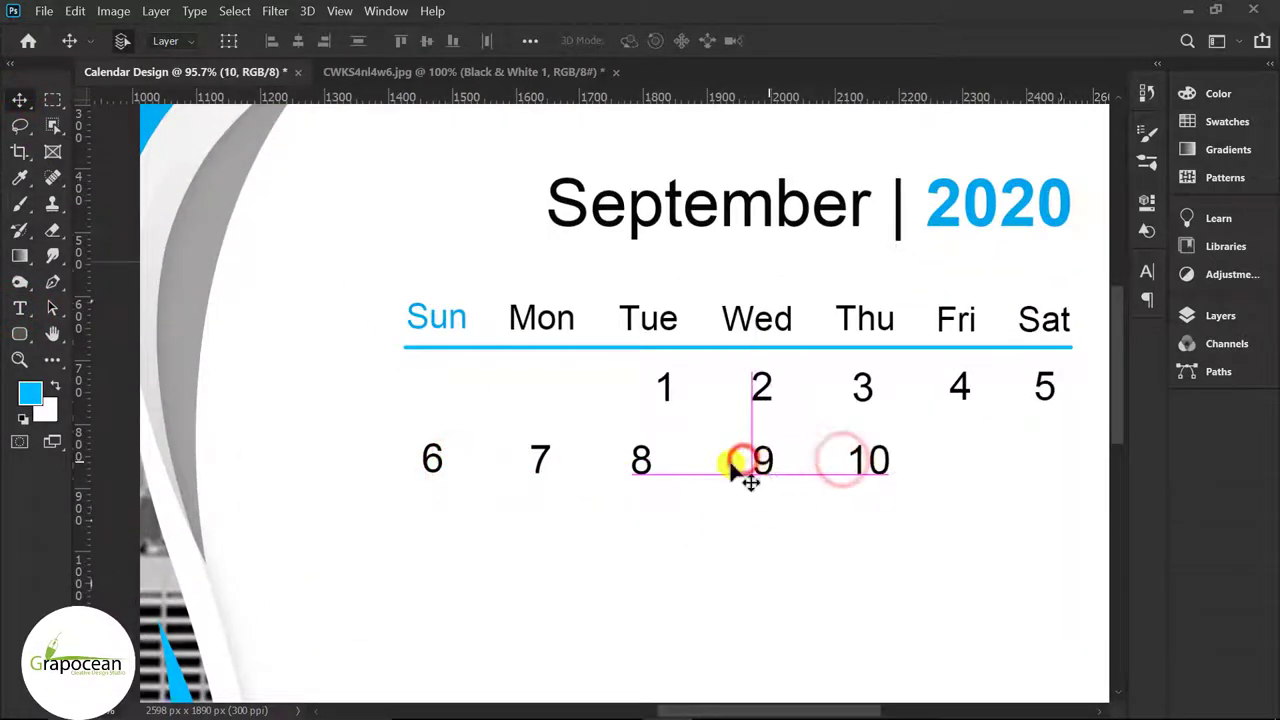
pyautogui.moveTo(646, 463); pyautogui.dragTo(672, 463)
pyautogui.moveTo(766, 462); pyautogui.dragTo(767, 458)
pyautogui.moveTo(763, 386); pyautogui.dragTo(767, 386)
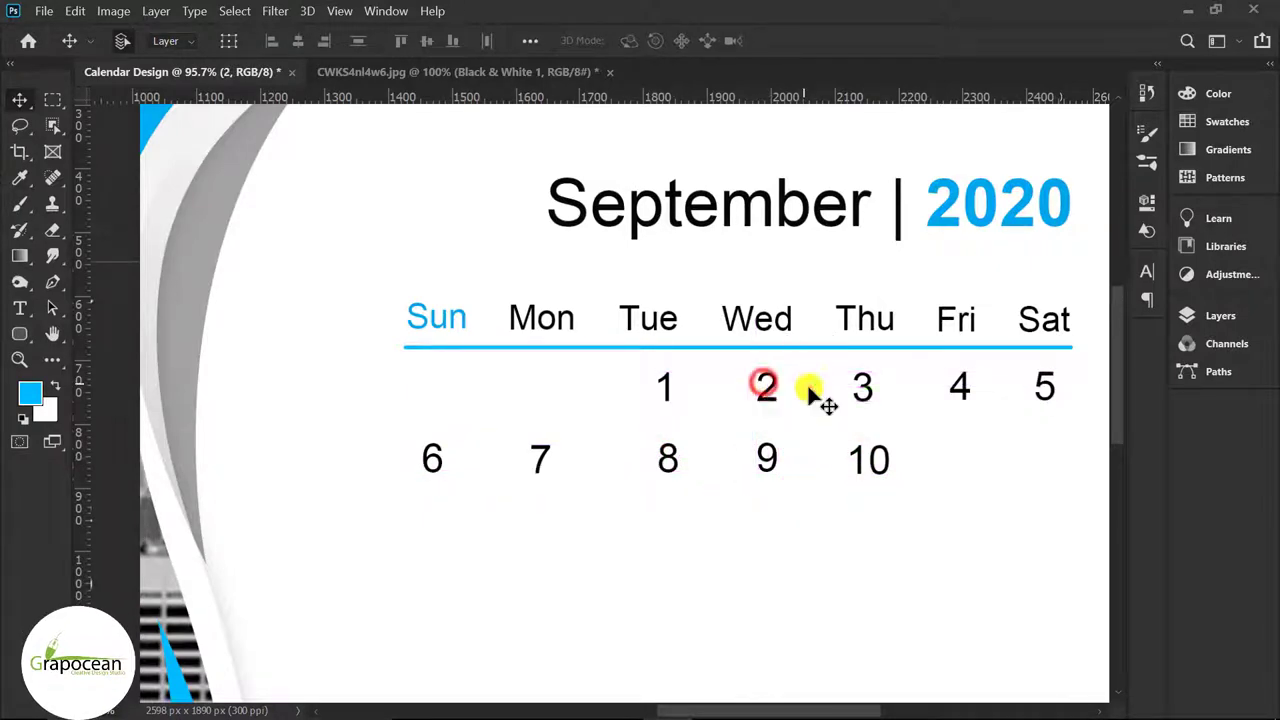
pyautogui.moveTo(863, 386); pyautogui.dragTo(869, 386)
pyautogui.moveTo(1045, 387); pyautogui.dragTo(1049, 387)
pyautogui.moveTo(869, 458); pyautogui.dragTo(880, 454)
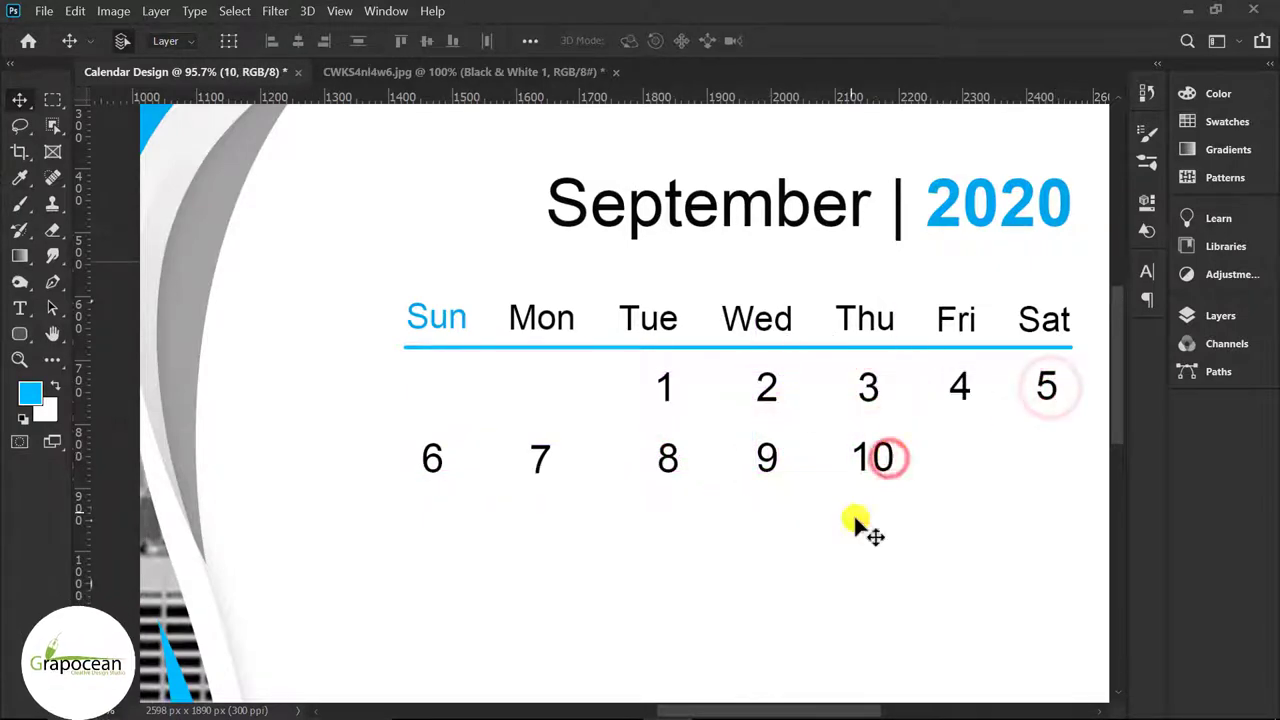
# Add dates 11 and 12 under Fri and Sat from copies of 10.
pyautogui.moveTo(850, 362); pyautogui.dragTo(1030, 362)
pyautogui.doubleClick(934, 362)
pyautogui.write('11')
pyautogui.click(20, 307)
pyautogui.doubleClick(1030, 362)
pyautogui.write('12')
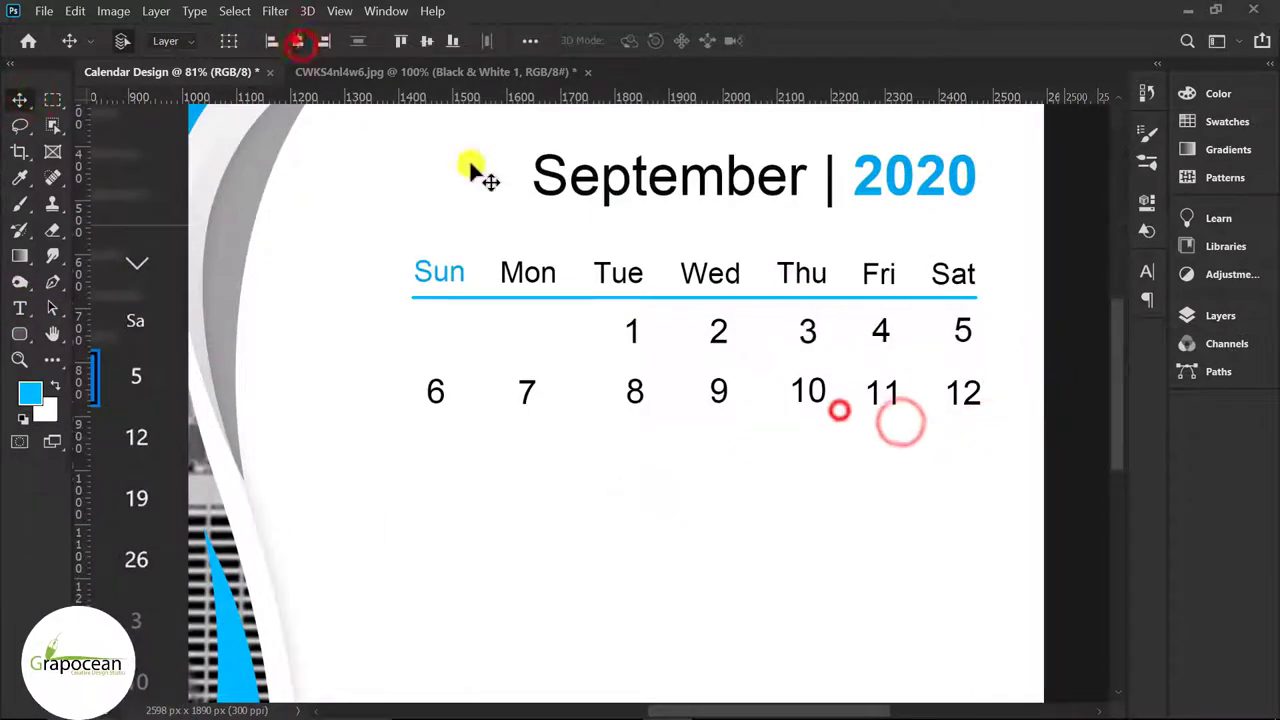
# Centre-align the Wed column dates, then centre 3 and 10 under Thu.
pyautogui.moveTo(681, 247); pyautogui.dragTo(755, 438)
pyautogui.click(1220, 315)
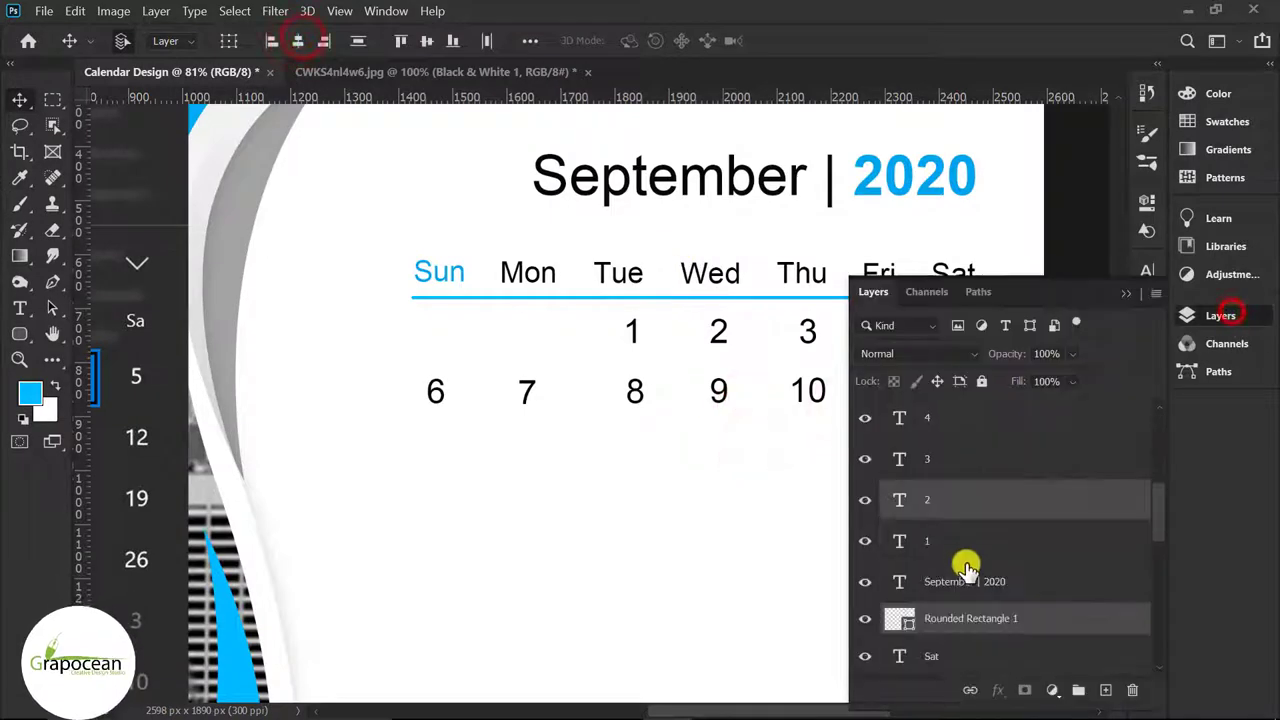
pyautogui.scroll(-2, 965, 560)
pyautogui.click(962, 538)
pyautogui.click(1125, 290)
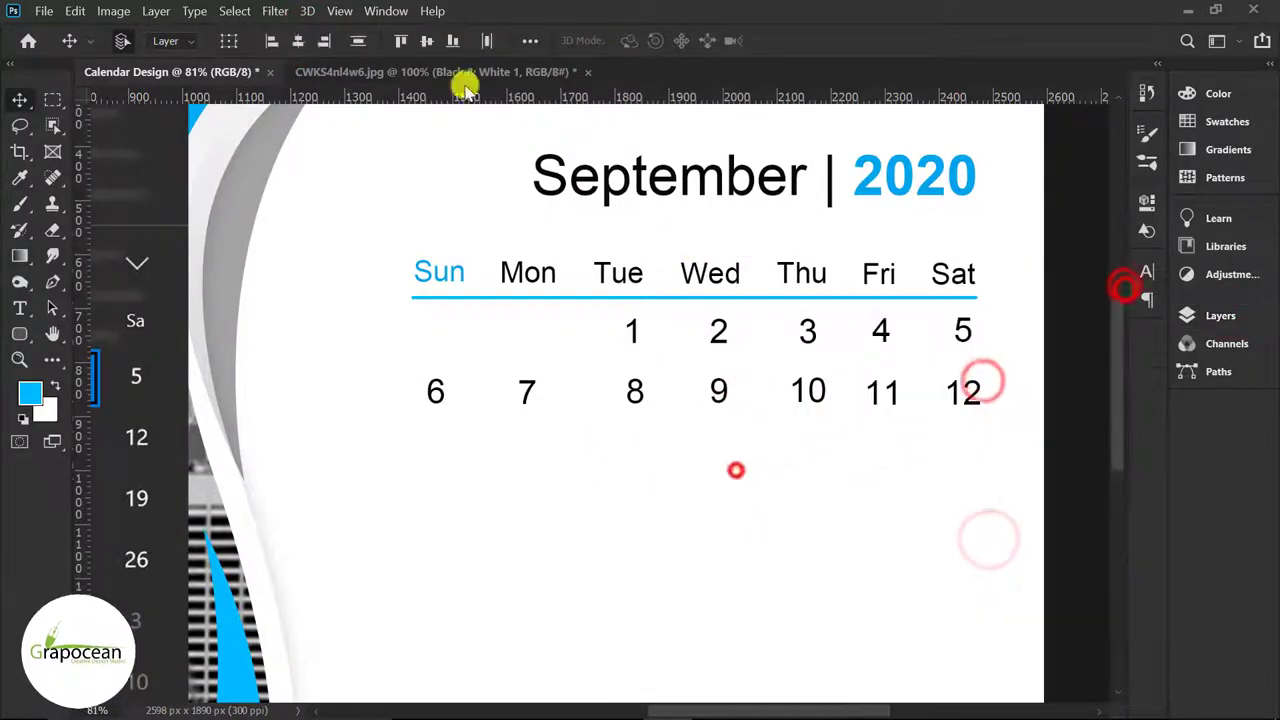
pyautogui.click(735, 468)
pyautogui.click(566, 416)
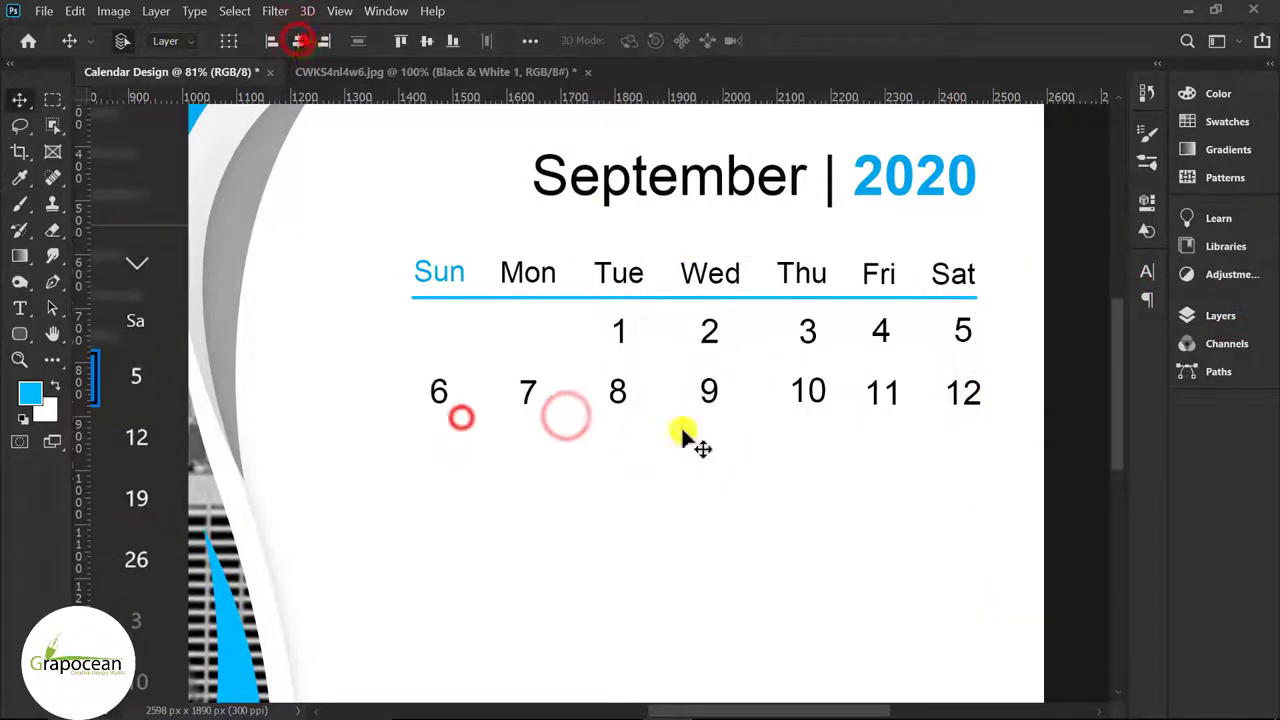
pyautogui.moveTo(847, 351); pyautogui.dragTo(840, 350)
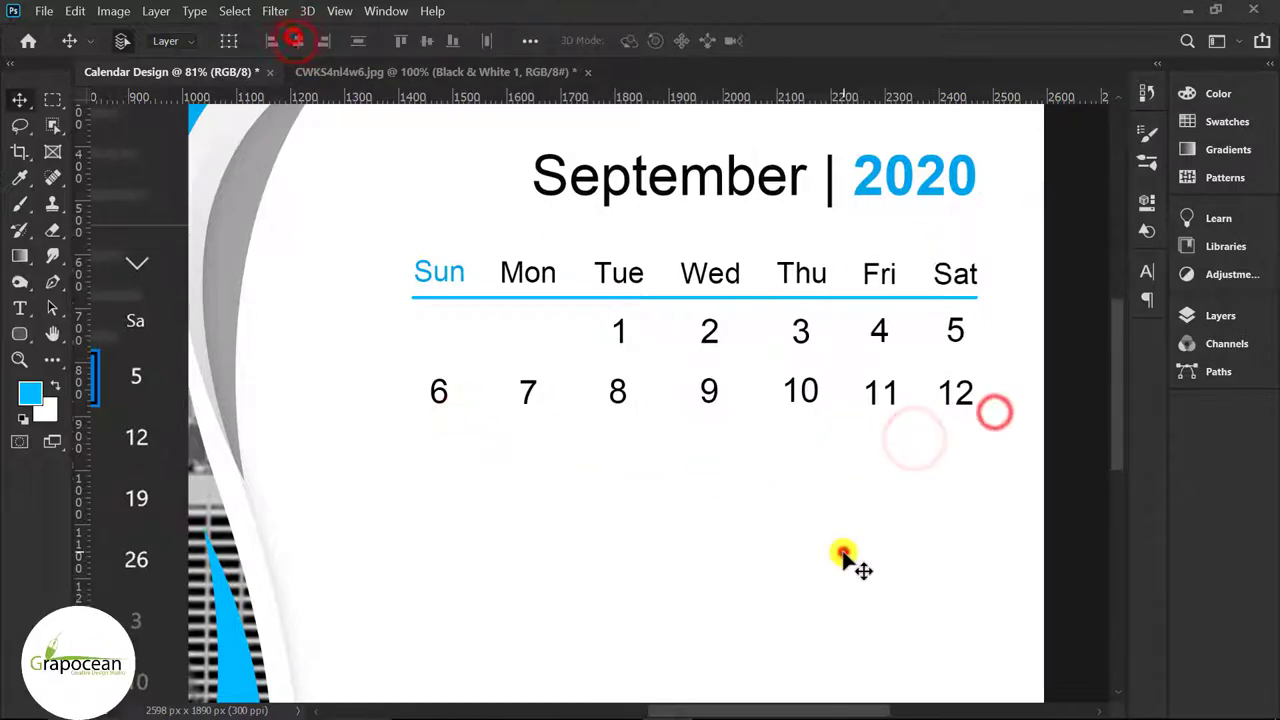
pyautogui.scroll(-1, 1038, 401)
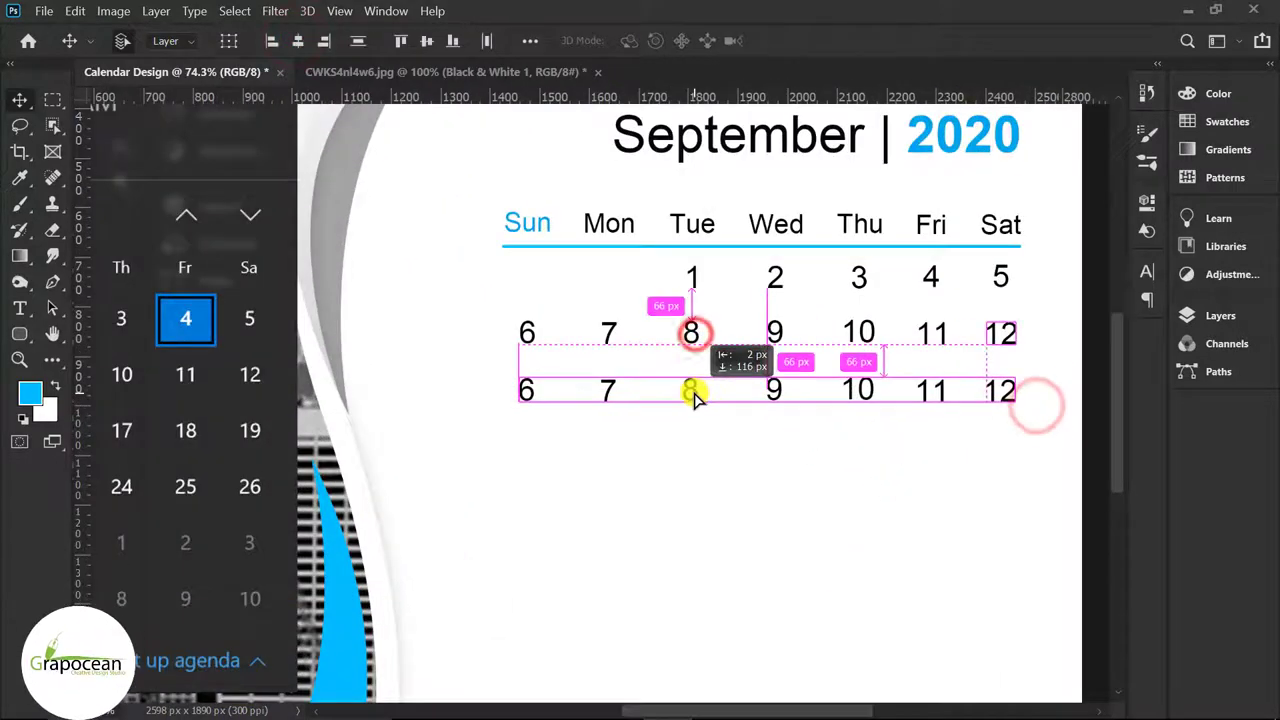
# Duplicate the 6–12 date row below itself and renumber the copy 13–19.
pyautogui.moveTo(697, 385); pyautogui.dragTo(694, 392)
pyautogui.press('t')
pyautogui.write('13')
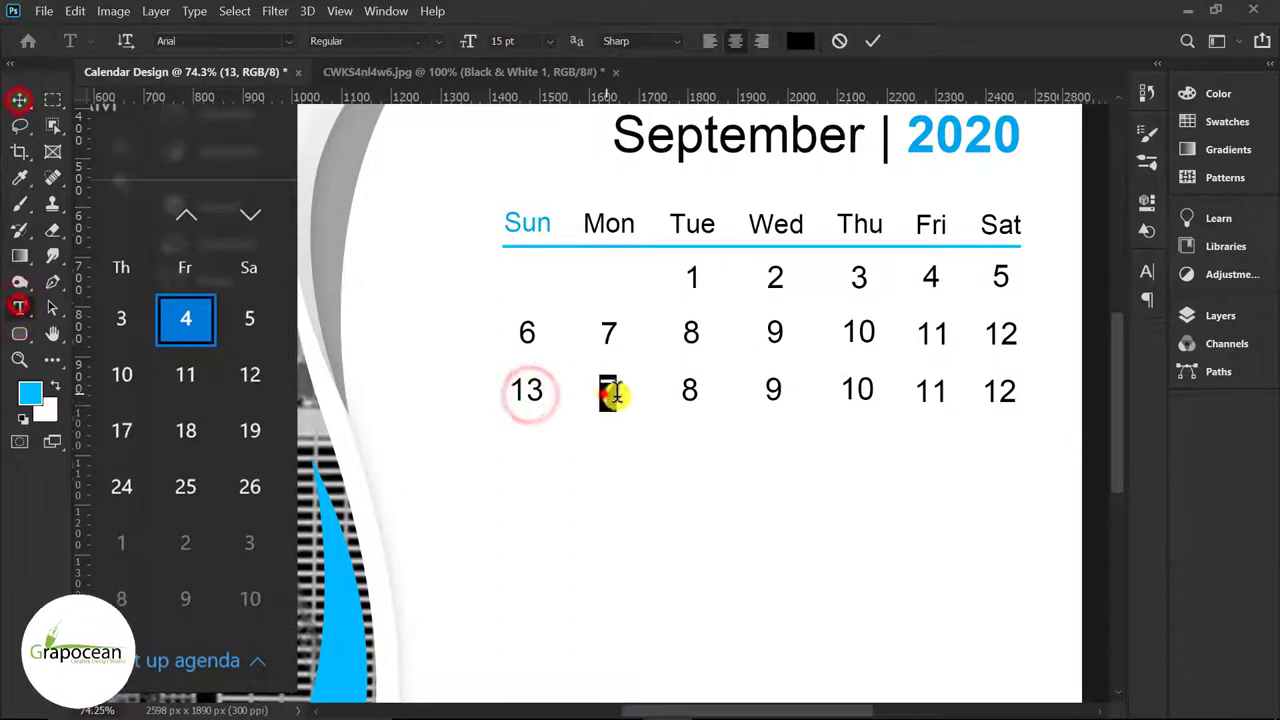
pyautogui.doubleClick(607, 391)
pyautogui.write('14')
pyautogui.doubleClick(690, 391)
pyautogui.write('15')
pyautogui.doubleClick(767, 391)
pyautogui.write('16')
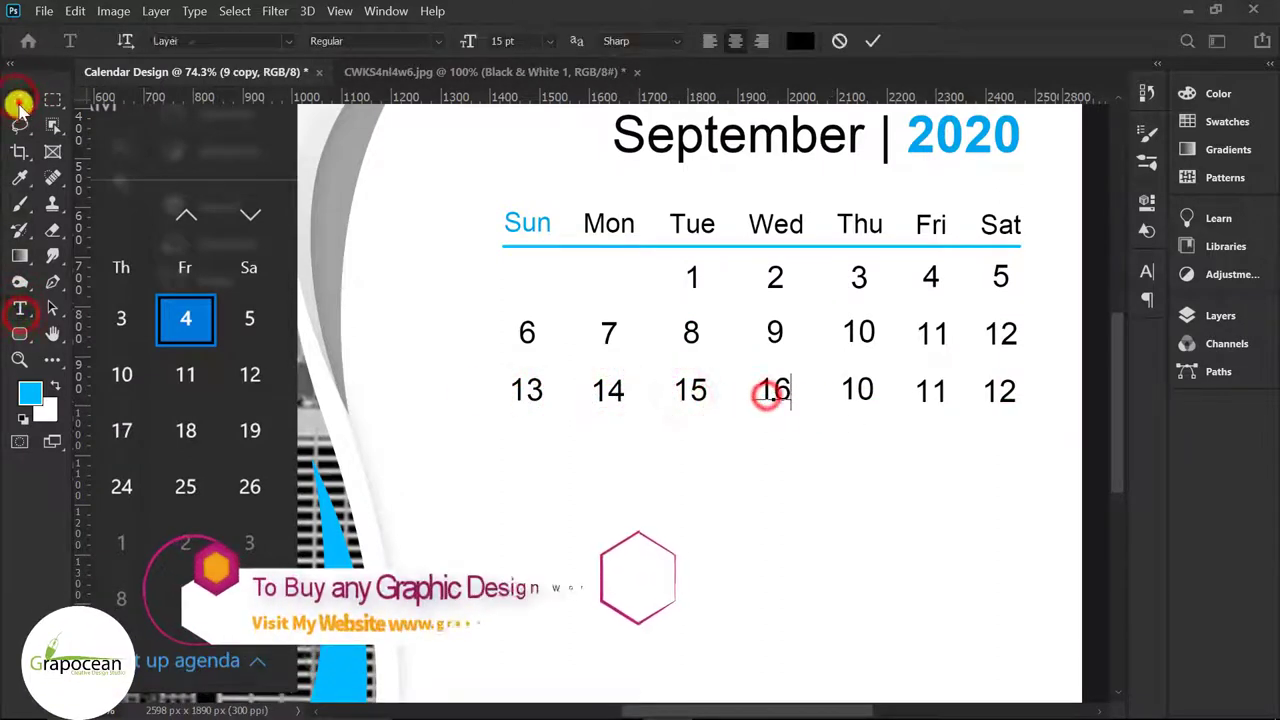
pyautogui.doubleClick(855, 390)
pyautogui.write('17')
pyautogui.doubleClick(926, 393)
pyautogui.write('18')
pyautogui.doubleClick(996, 391)
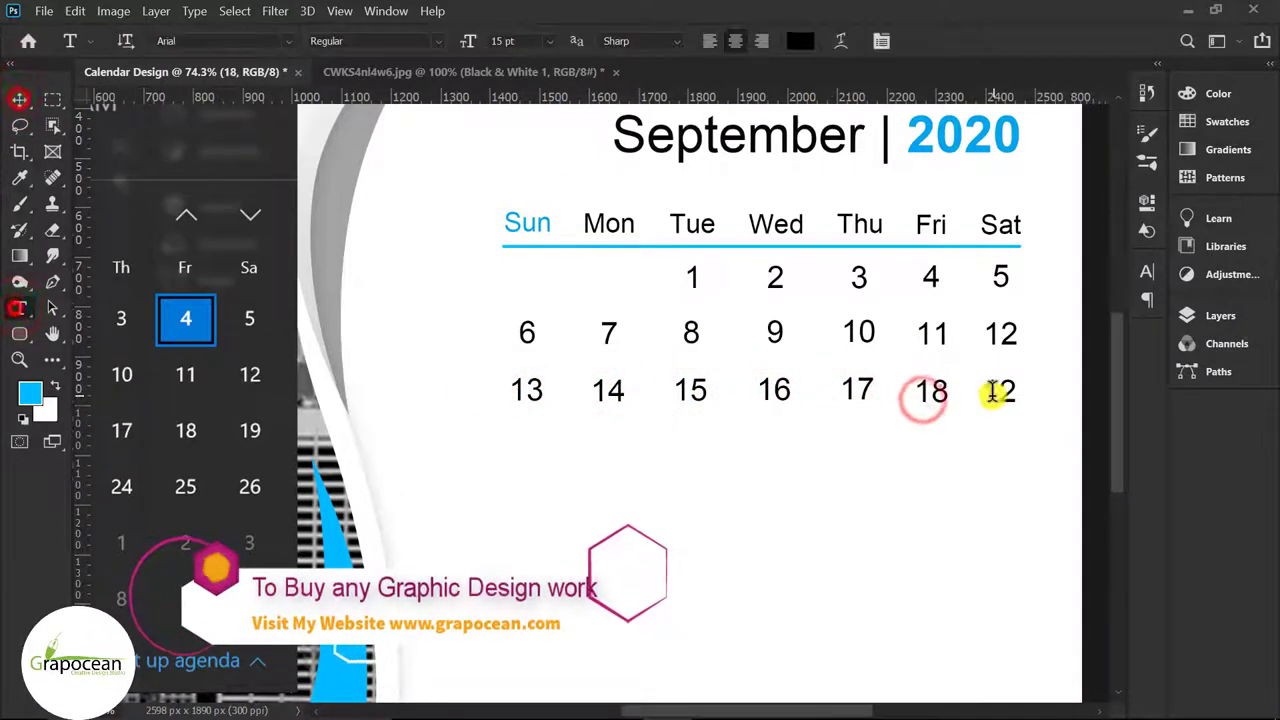
pyautogui.write('19')
# Duplicate the 13–19 row beneath it and renumber the copy 20–26.
pyautogui.scroll(3, 800, 455)
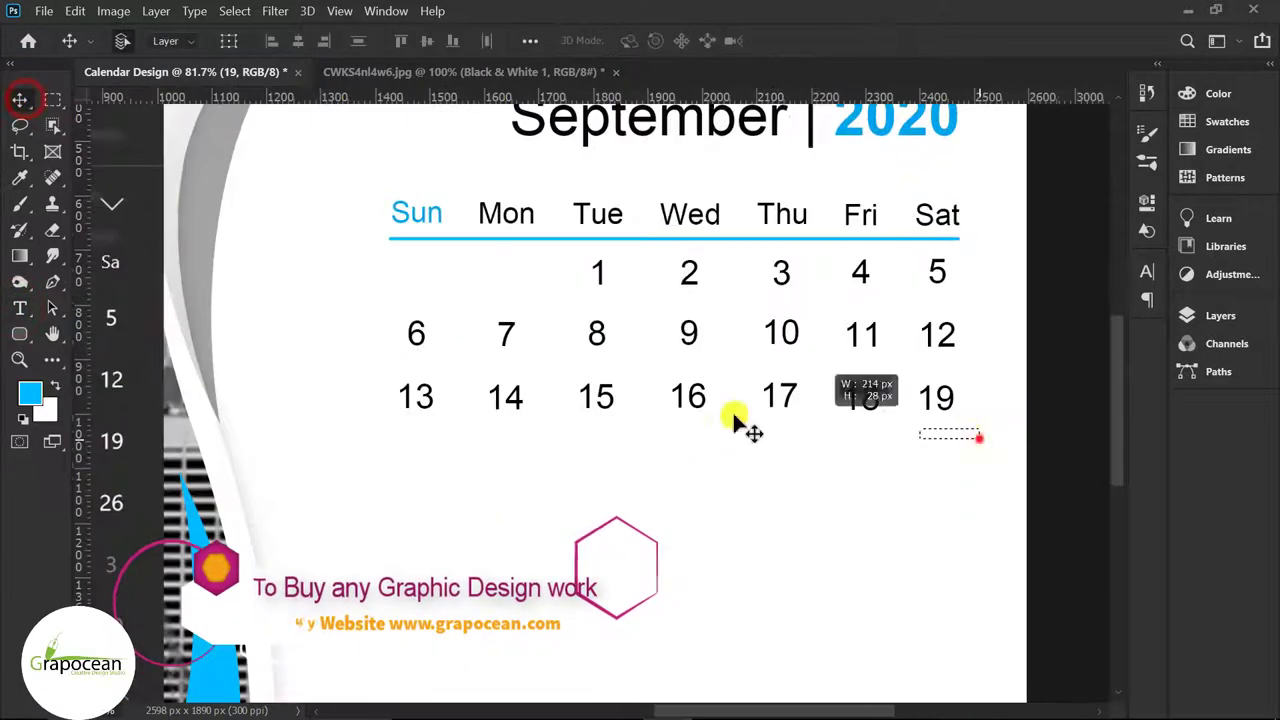
pyautogui.moveTo(506, 400); pyautogui.dragTo(510, 475)
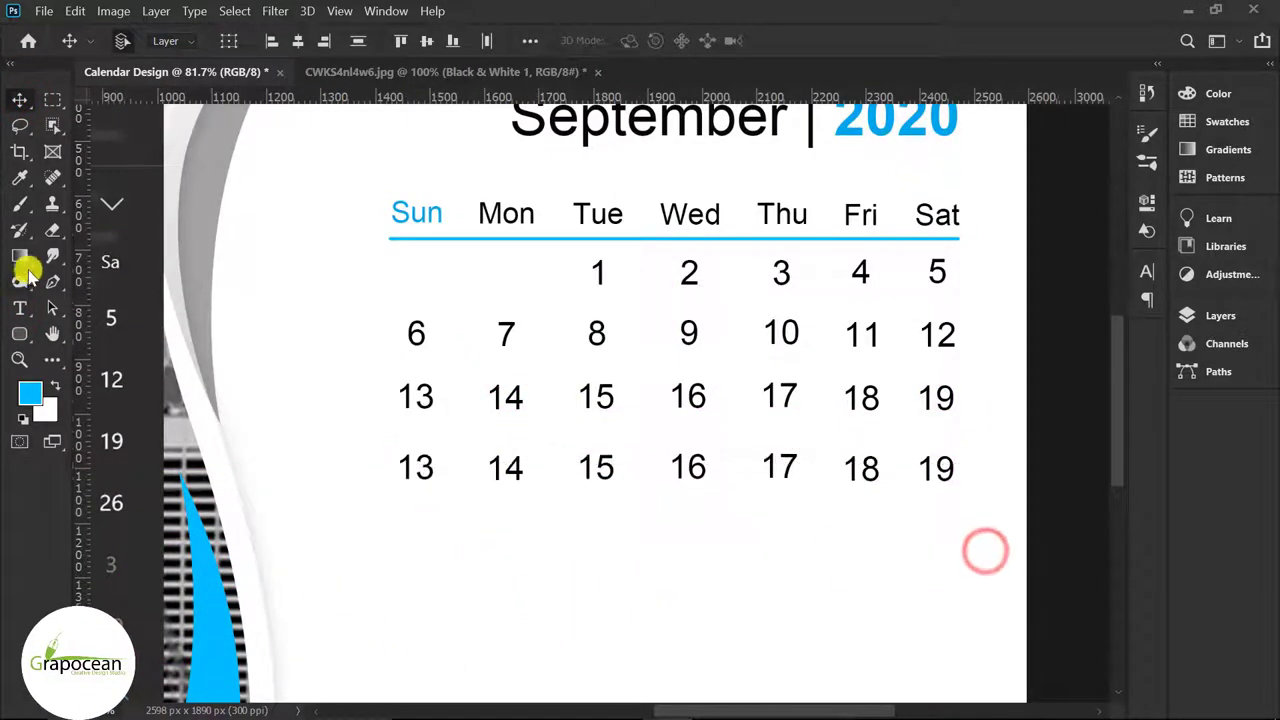
pyautogui.click(20, 307)
pyautogui.doubleClick(414, 468)
pyautogui.write('20')
pyautogui.doubleClick(505, 468)
pyautogui.write('21')
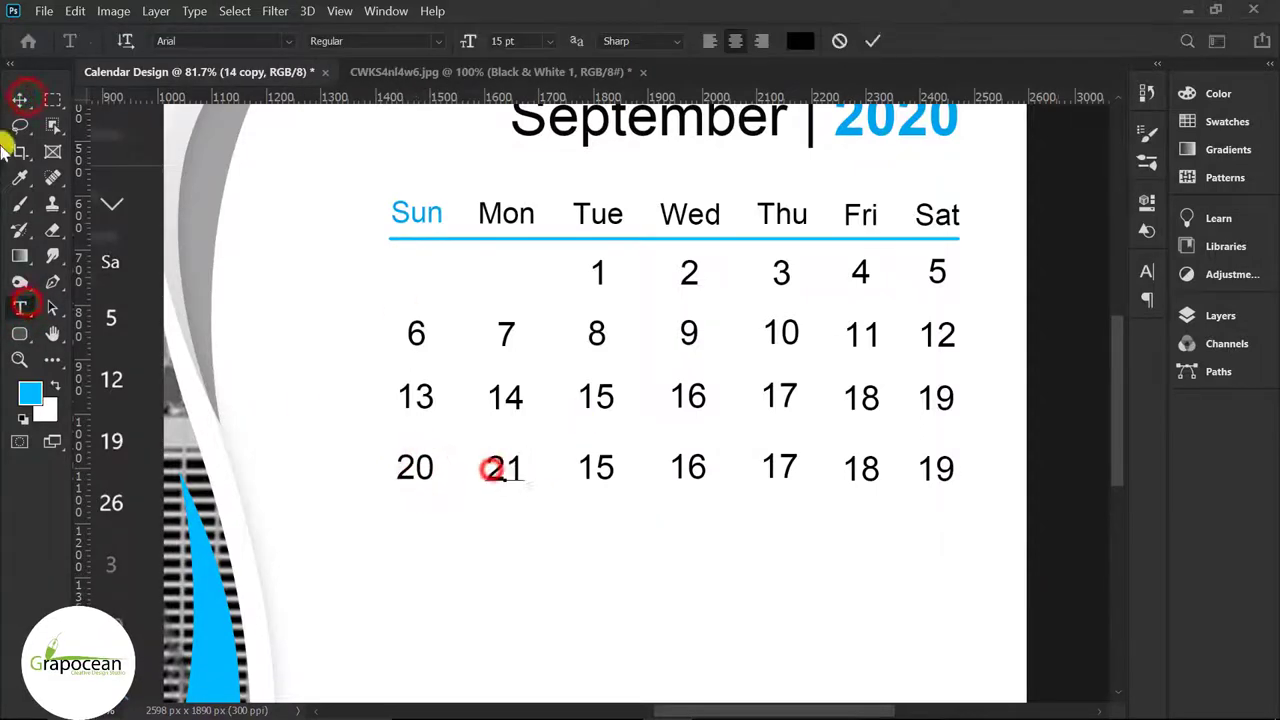
pyautogui.doubleClick(596, 468)
pyautogui.write('22')
pyautogui.doubleClick(688, 468)
pyautogui.write('23')
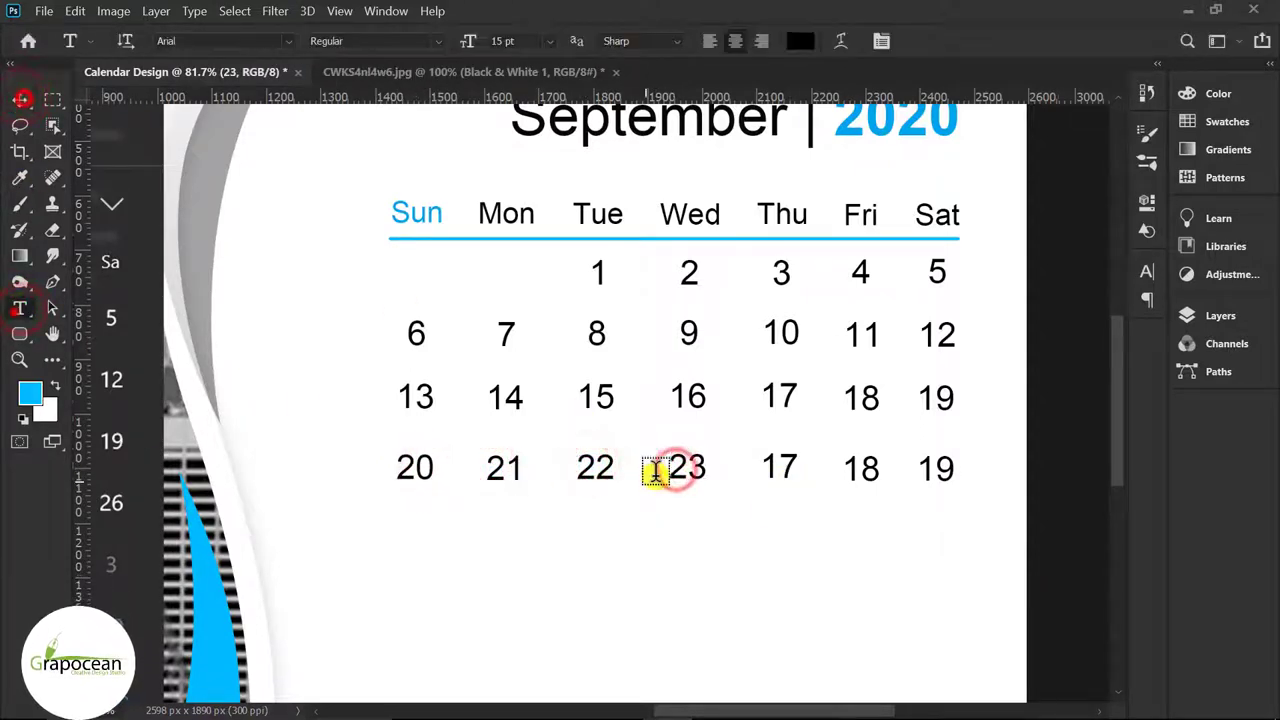
pyautogui.doubleClick(768, 468)
pyautogui.click(20, 100)
pyautogui.doubleClick(850, 470)
pyautogui.write('24')
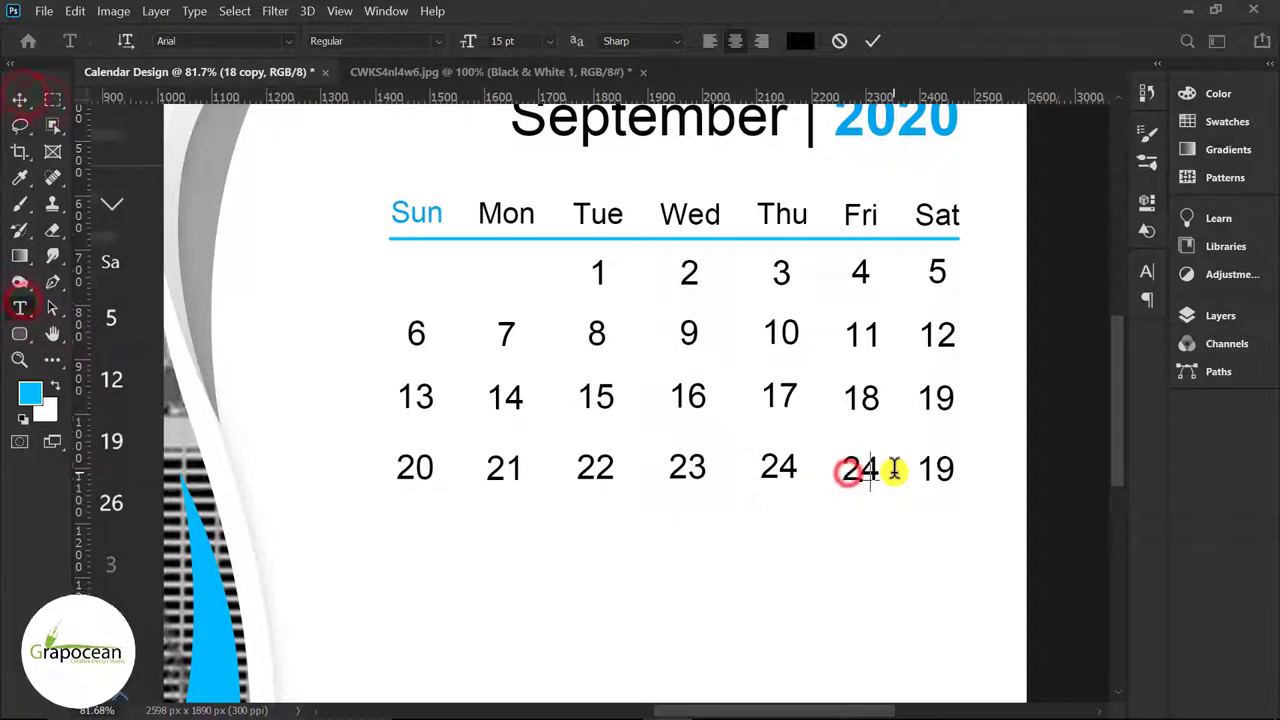
pyautogui.write('25')
pyautogui.doubleClick(935, 468)
pyautogui.write('26')
pyautogui.click(951, 522)
# Copy the 1–5 row as the bottom row, renumber it 27–30, and delete the leftover 5.
pyautogui.moveTo(960, 280)
pyautogui.mouseDown()
pyautogui.moveTo(775, 380)
pyautogui.moveTo(600, 532)
pyautogui.mouseUp()
pyautogui.click(20, 308)
pyautogui.doubleClick(415, 532)
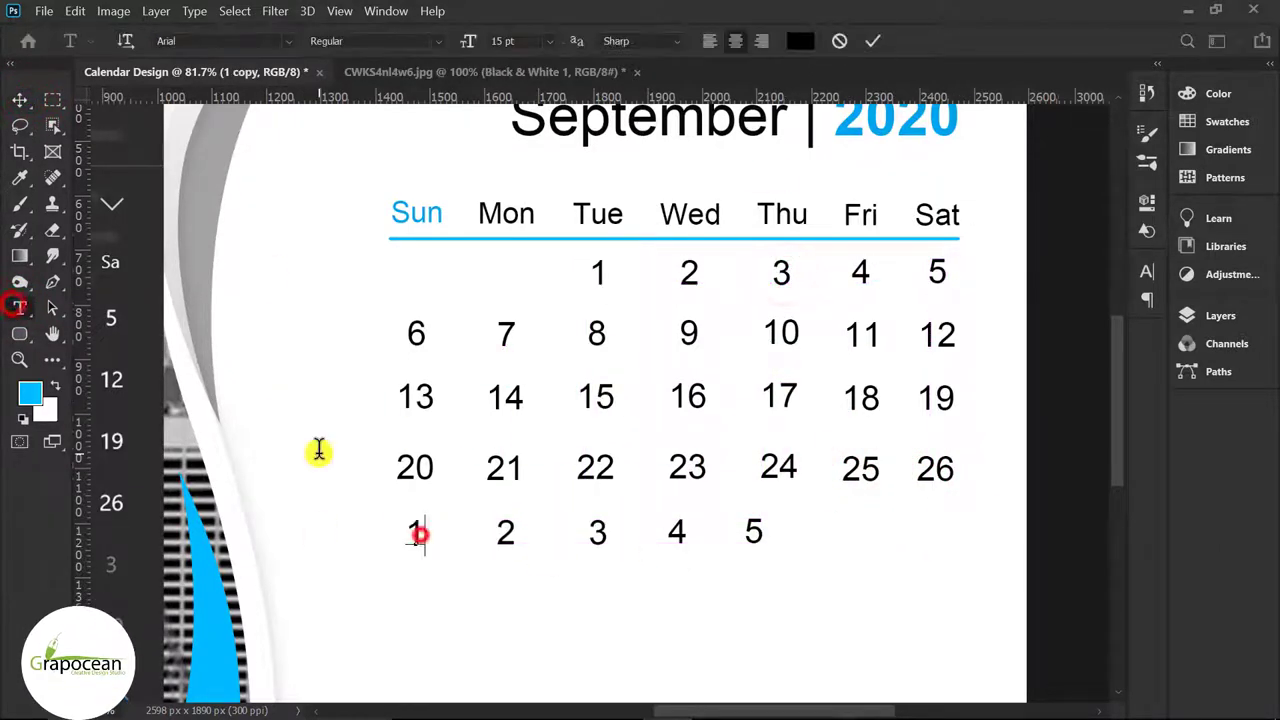
pyautogui.write('27')
pyautogui.click(20, 100)
pyautogui.click(20, 310)
pyautogui.doubleClick(723, 447)
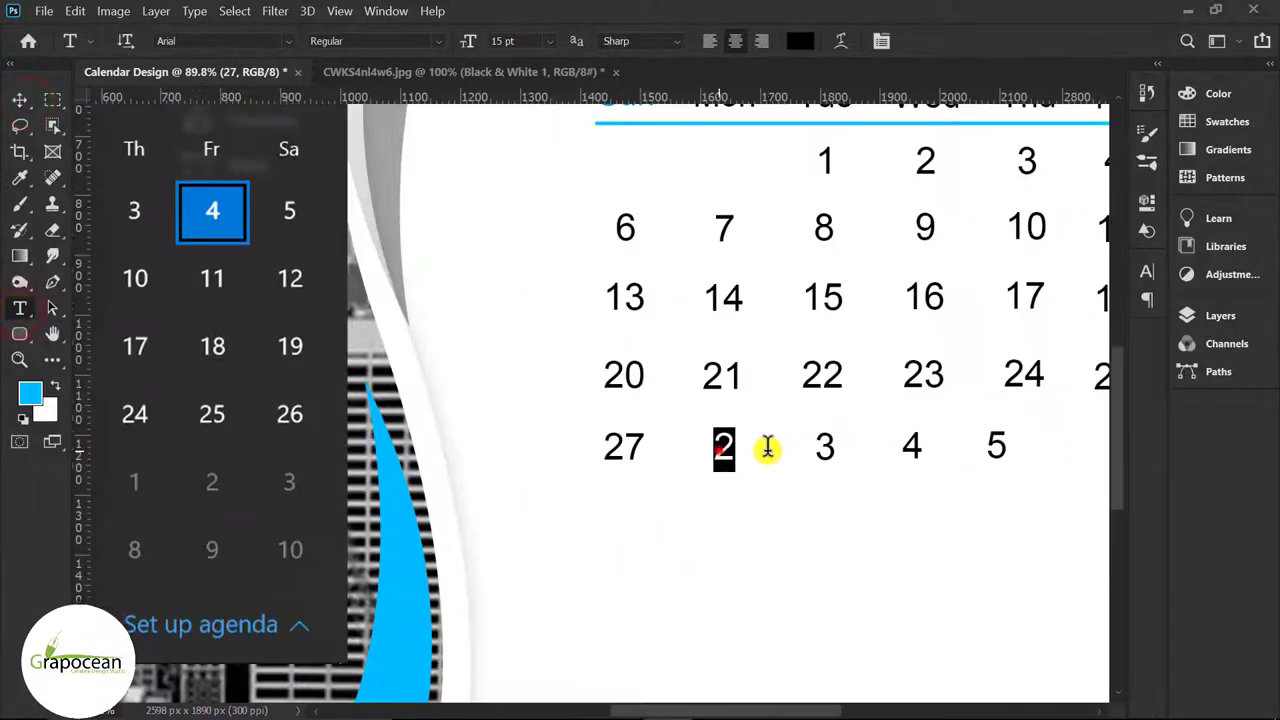
pyautogui.click(14, 97)
pyautogui.doubleClick(823, 447)
pyautogui.write('29')
pyautogui.click(20, 100)
pyautogui.doubleClick(910, 447)
pyautogui.write('30')
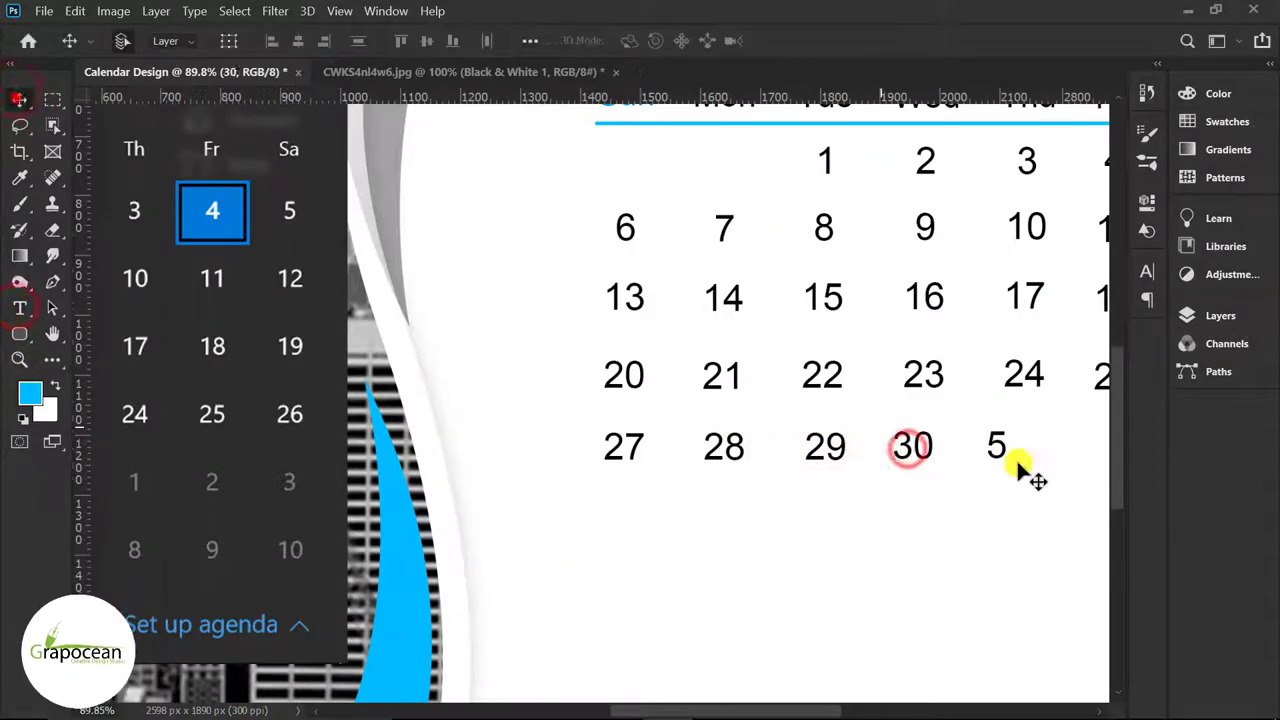
pyautogui.doubleClick(1017, 463)
pyautogui.press('BackSpace')
# Align horizontal centres of the dates in each weekday column, Sat through Sun.
pyautogui.hotkey('ctrl', '-')
pyautogui.hotkey('ctrl', '-')
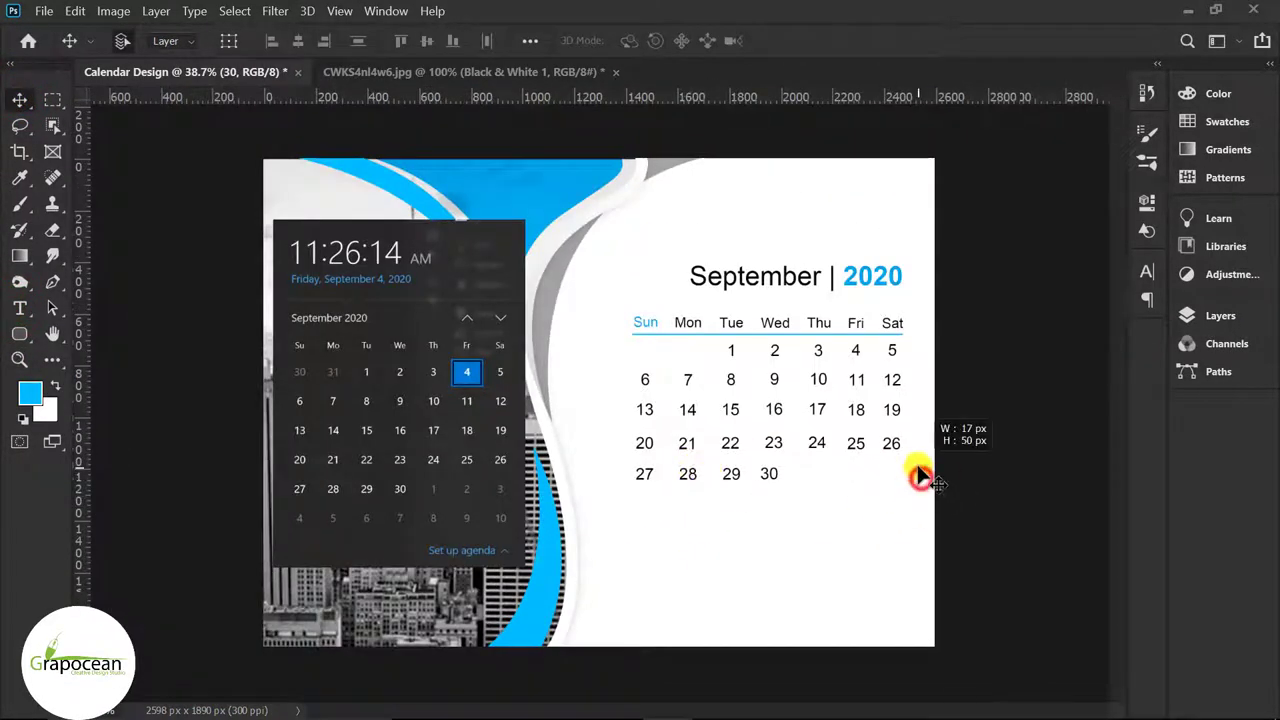
pyautogui.moveTo(920, 478); pyautogui.dragTo(905, 300)
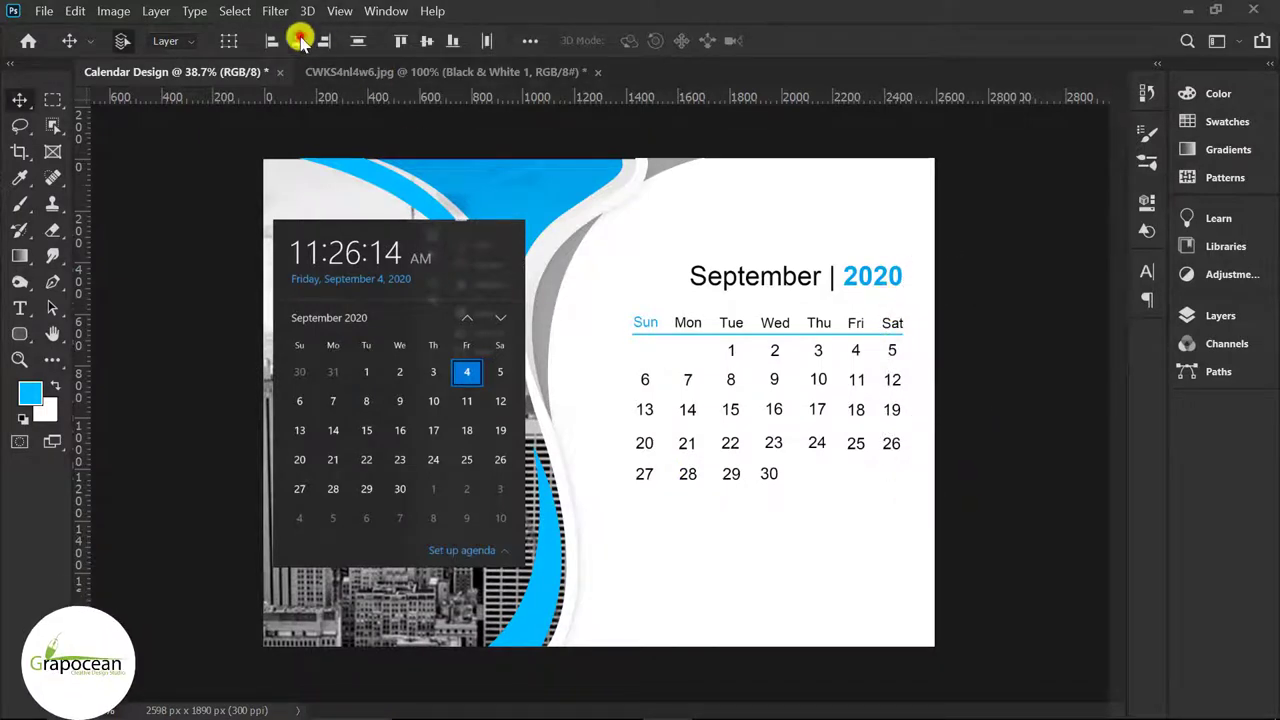
pyautogui.moveTo(870, 458); pyautogui.dragTo(851, 326)
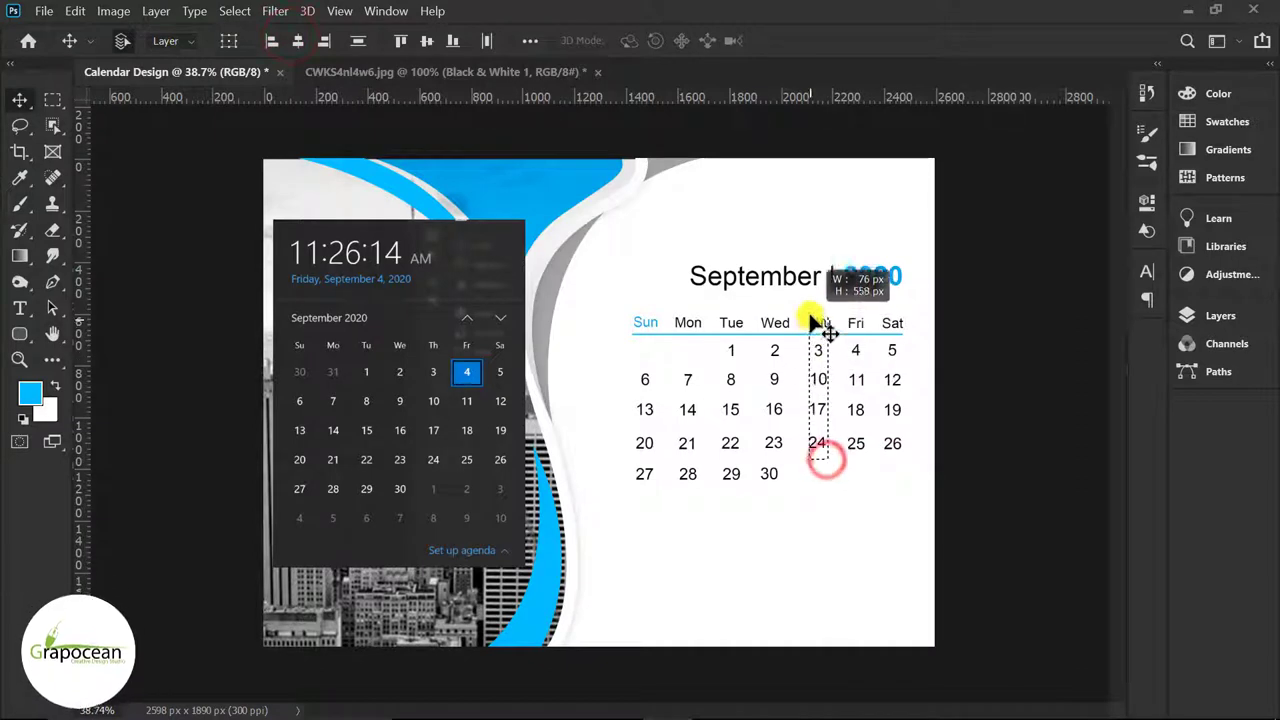
pyautogui.moveTo(826, 458); pyautogui.dragTo(820, 295)
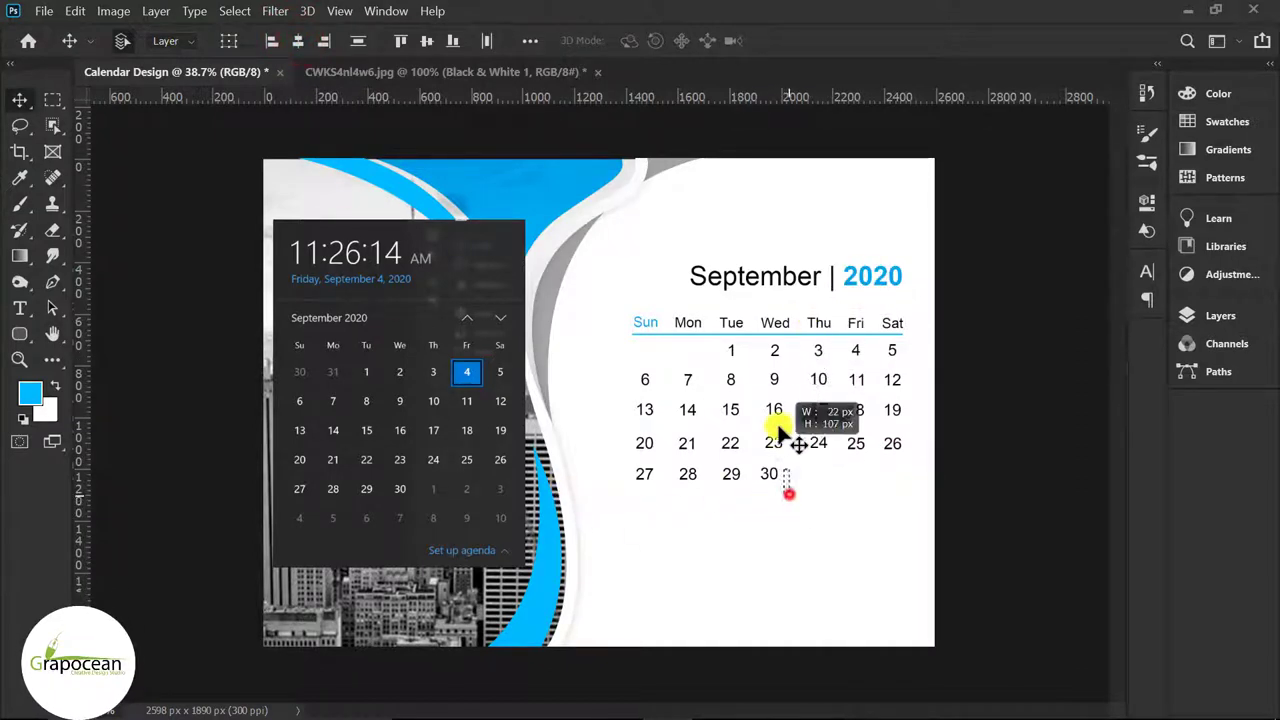
pyautogui.moveTo(780, 430); pyautogui.dragTo(767, 305)
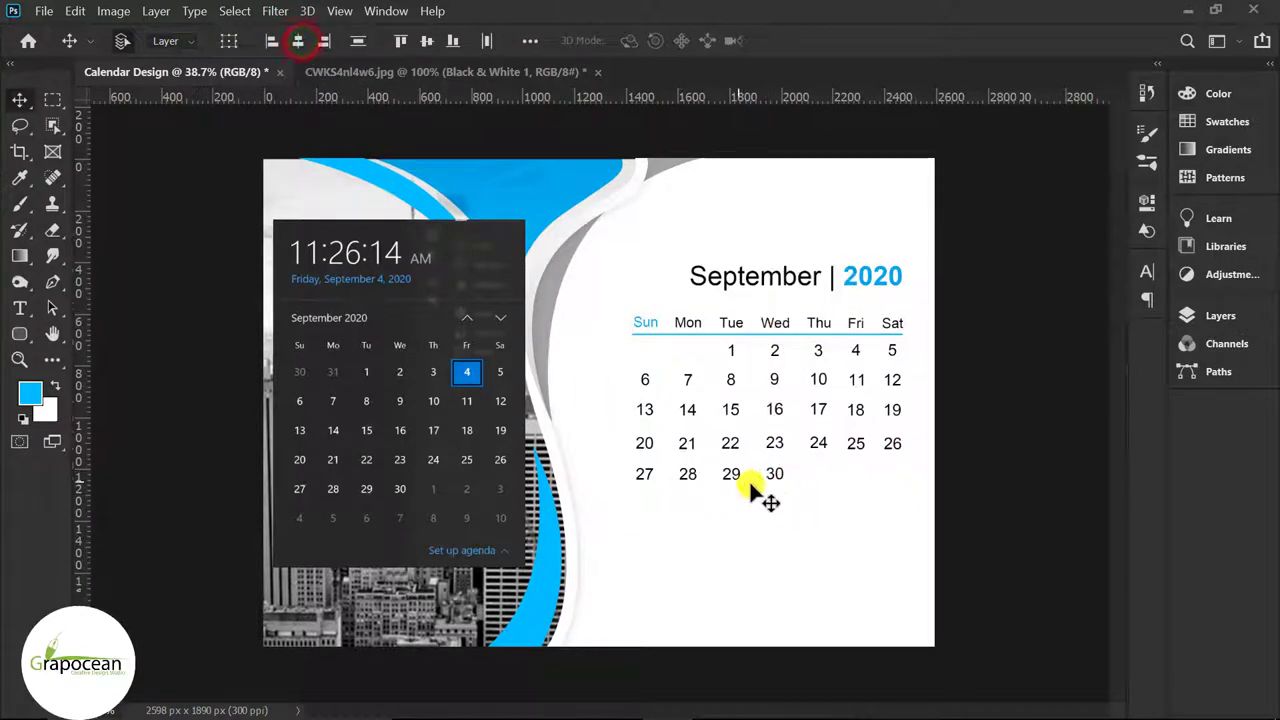
pyautogui.moveTo(741, 485); pyautogui.dragTo(728, 288)
pyautogui.moveTo(686, 320); pyautogui.dragTo(686, 316)
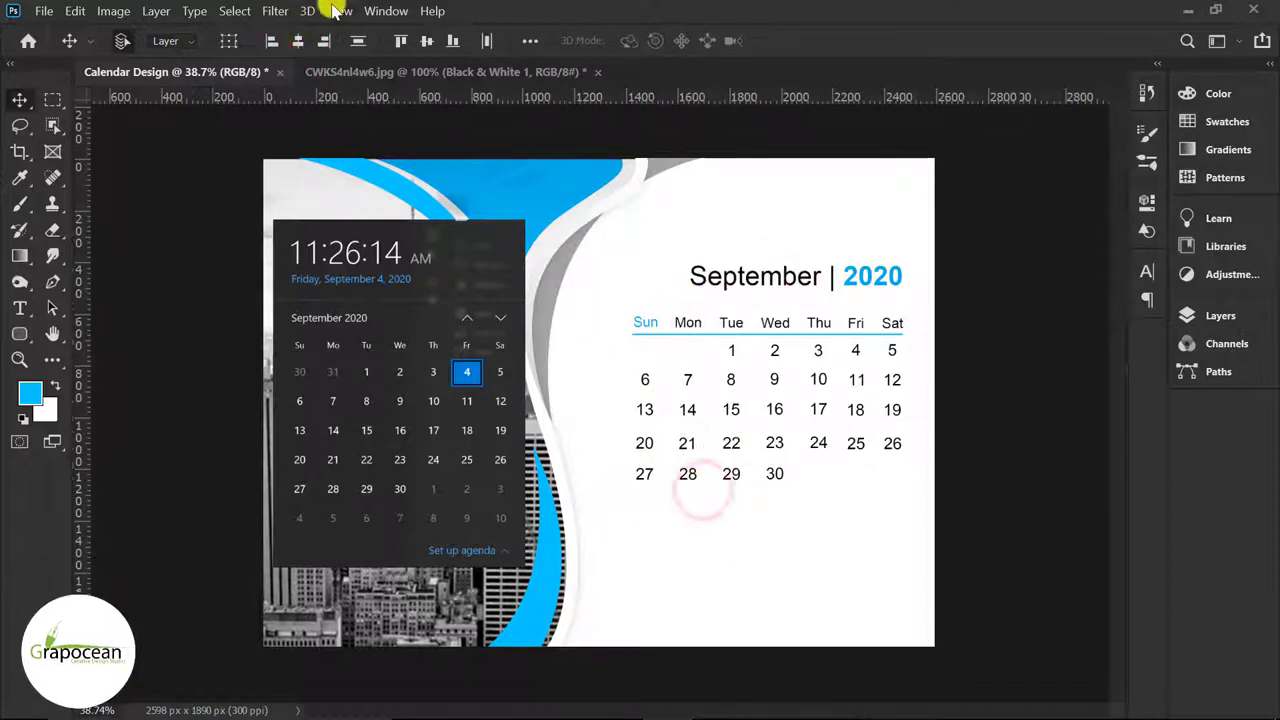
pyautogui.moveTo(659, 500); pyautogui.dragTo(655, 380)
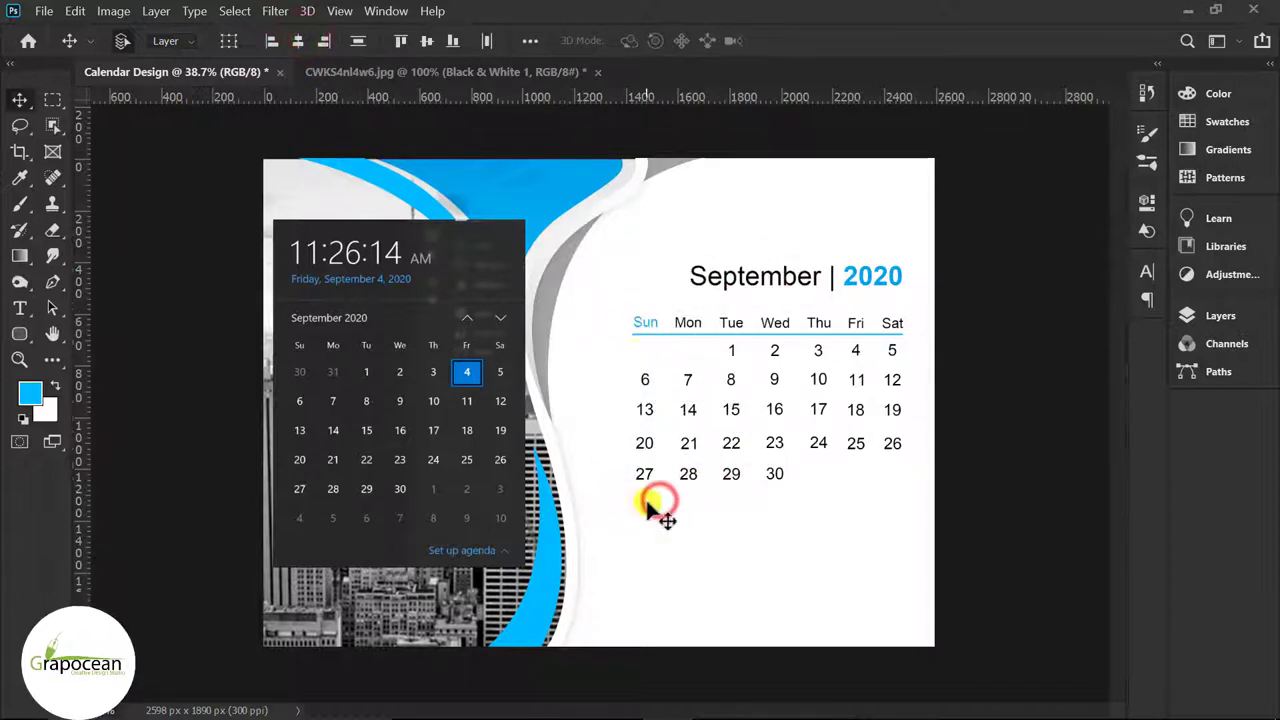
pyautogui.click(298, 41)
# Delete the dark reference calendar screenshot overlay.
pyautogui.click(748, 574)
pyautogui.scroll(-3, 748, 574)
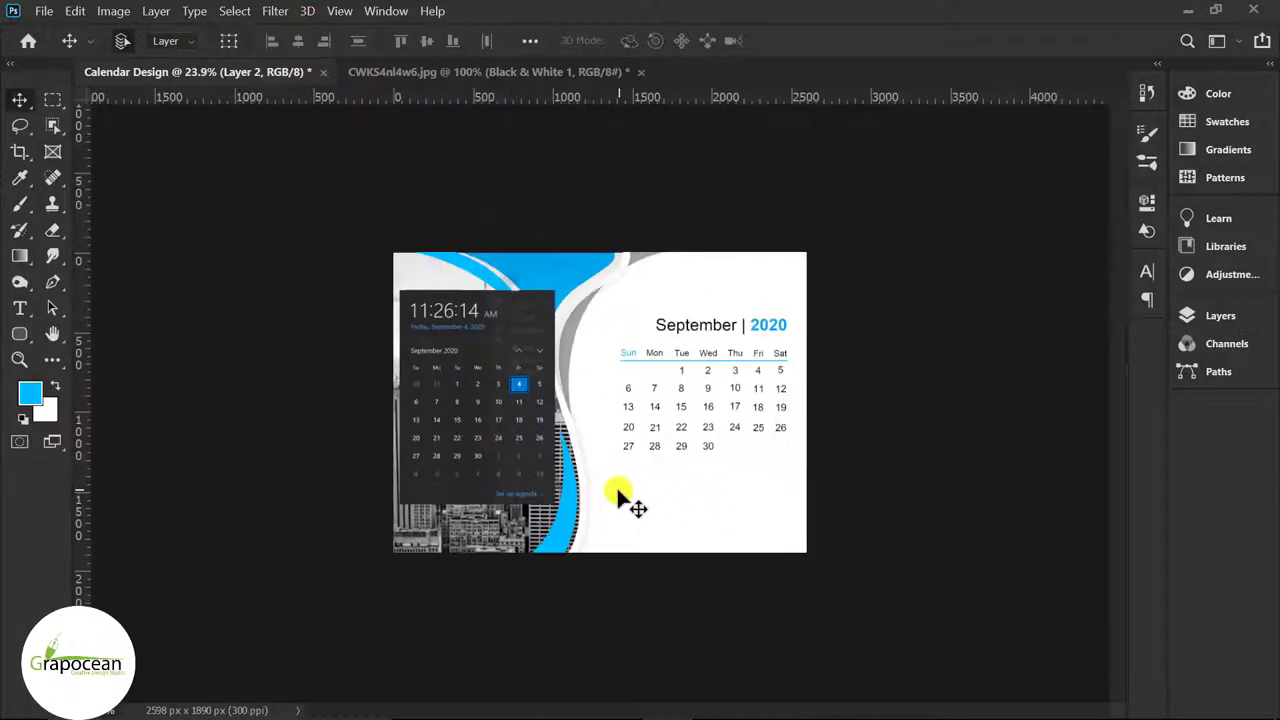
pyautogui.moveTo(474, 414); pyautogui.dragTo(503, 441)
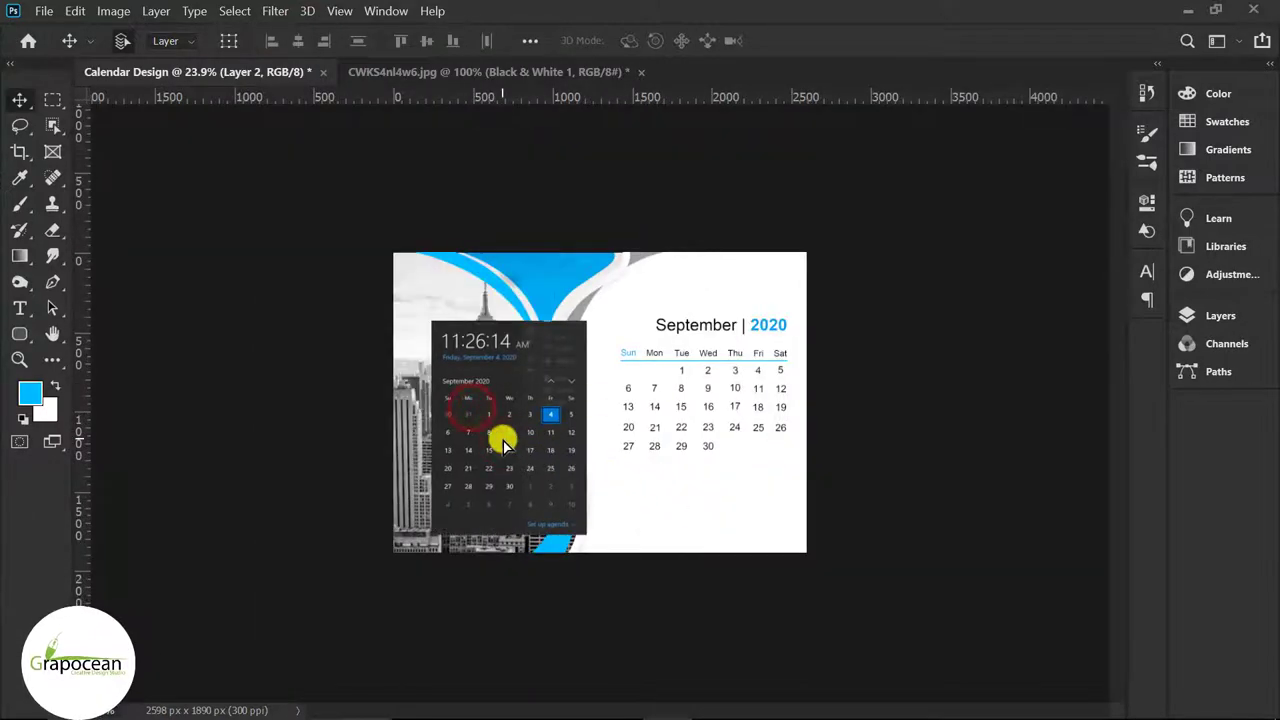
pyautogui.press('Delete')
pyautogui.scroll(1, 760, 372)
pyautogui.scroll(1, 766, 349)
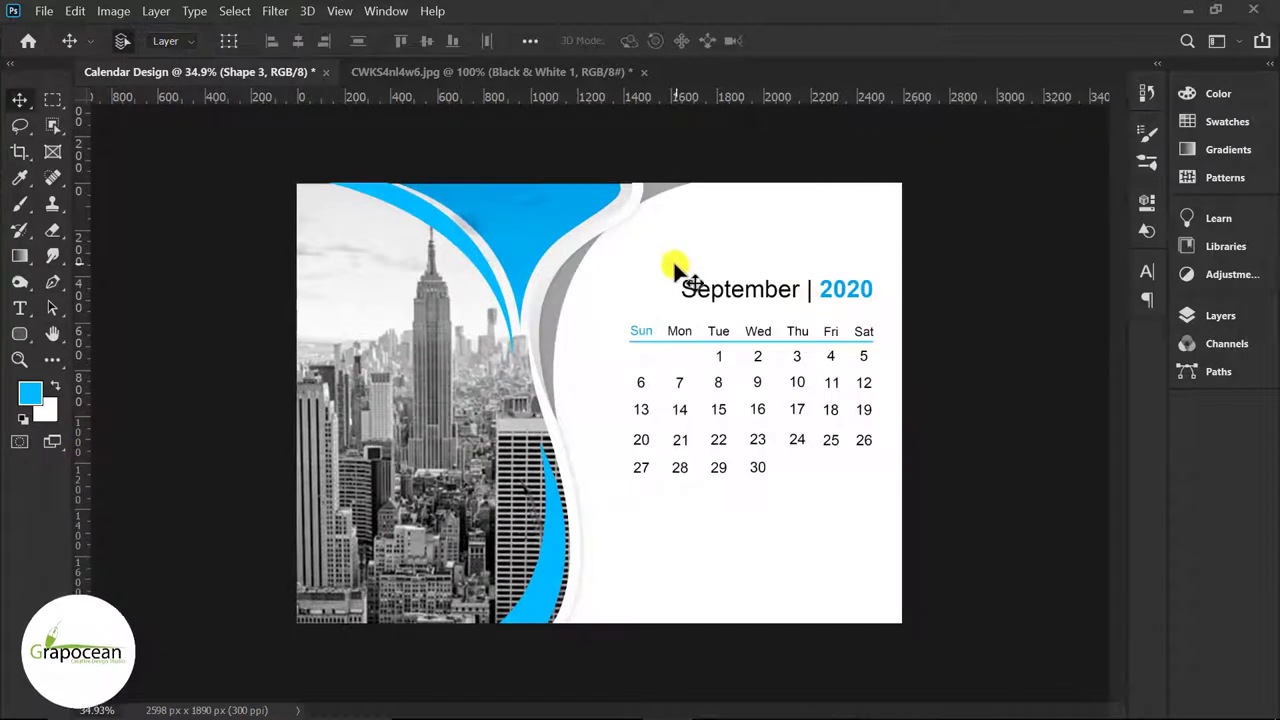
# Nudge the September | 2020 title and the calendar grid upward.
pyautogui.moveTo(688, 272); pyautogui.dragTo(864, 297)
pyautogui.hotkey('shift', 'Up')
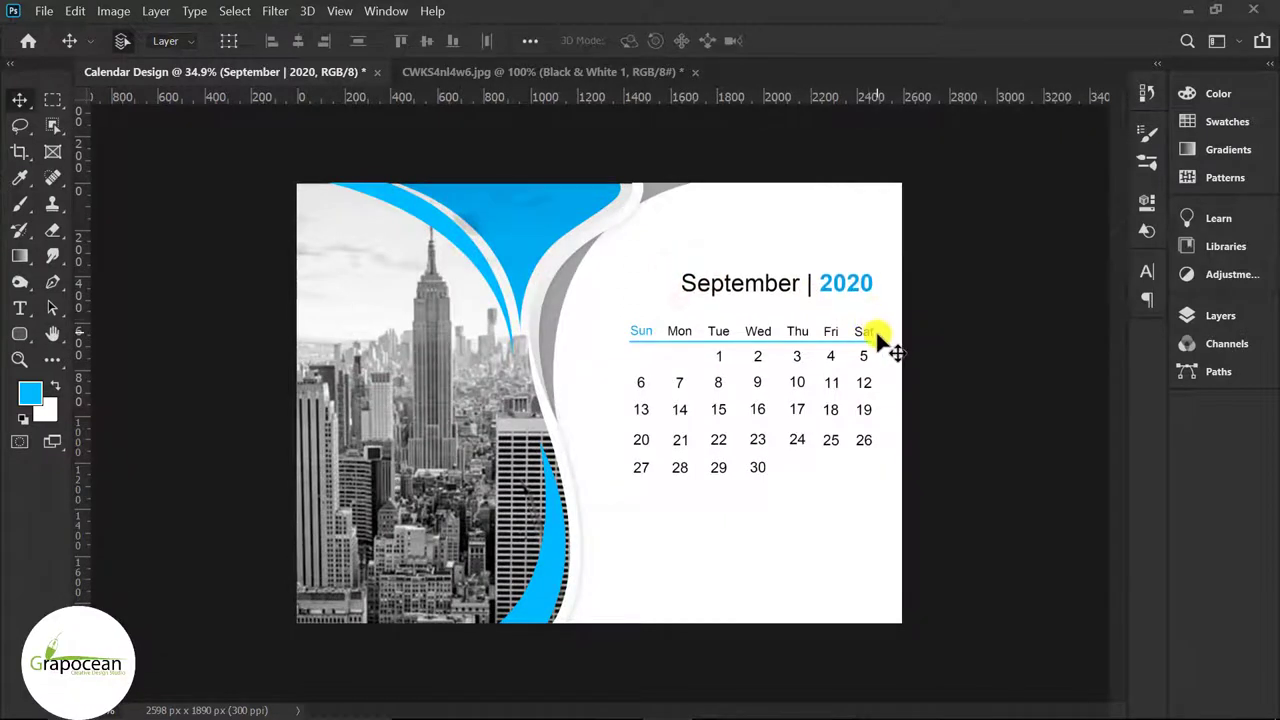
pyautogui.hotkey('shift', 'Up')
pyautogui.hotkey('shift', 'Up')
pyautogui.hotkey('shift', 'Up')
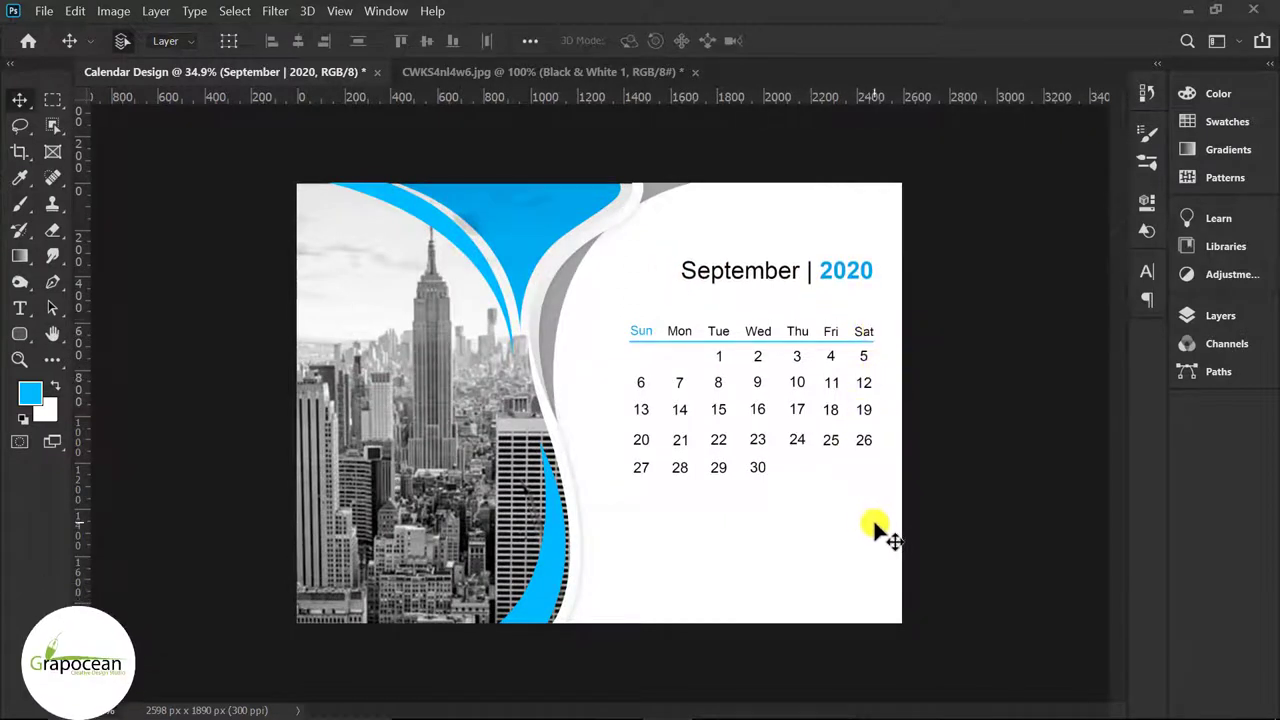
pyautogui.click(1221, 318)
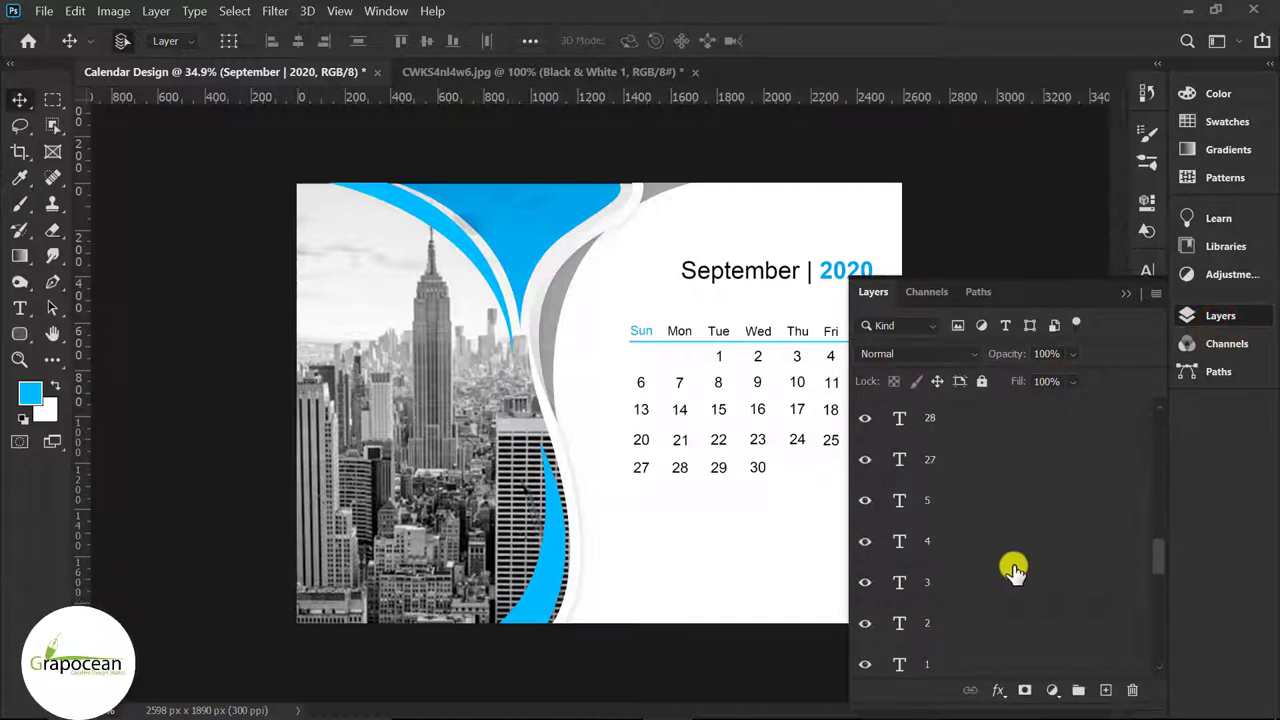
pyautogui.scroll(-3, 1013, 568)
pyautogui.click(1008, 500)
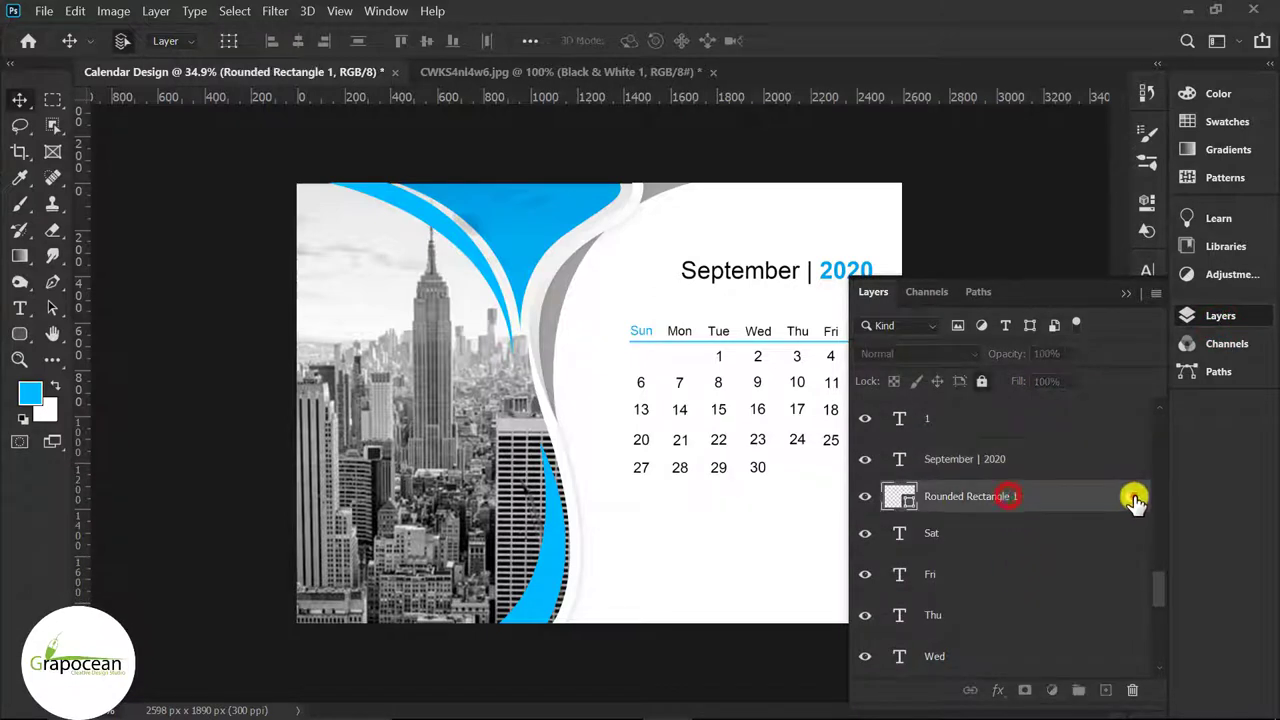
pyautogui.click(1126, 292)
pyautogui.moveTo(624, 330); pyautogui.dragTo(626, 332)
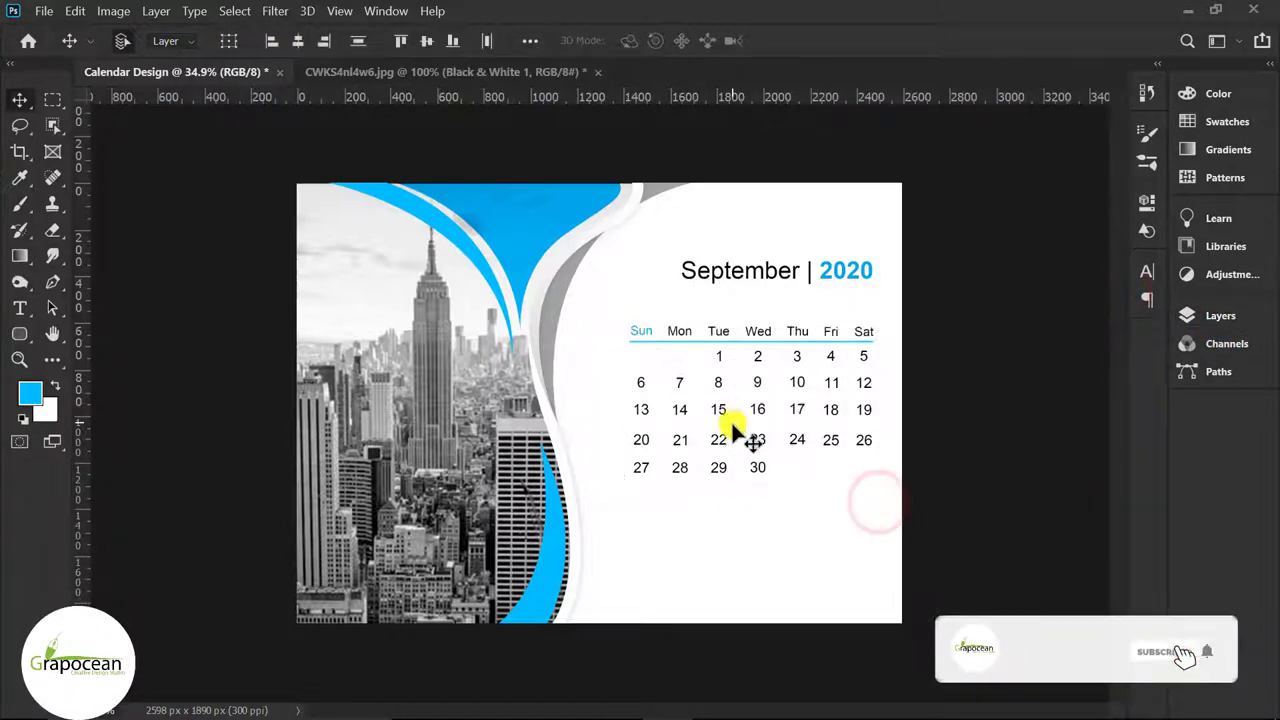
pyautogui.hotkey('shift', 'Up')
pyautogui.hotkey('shift', 'Up')
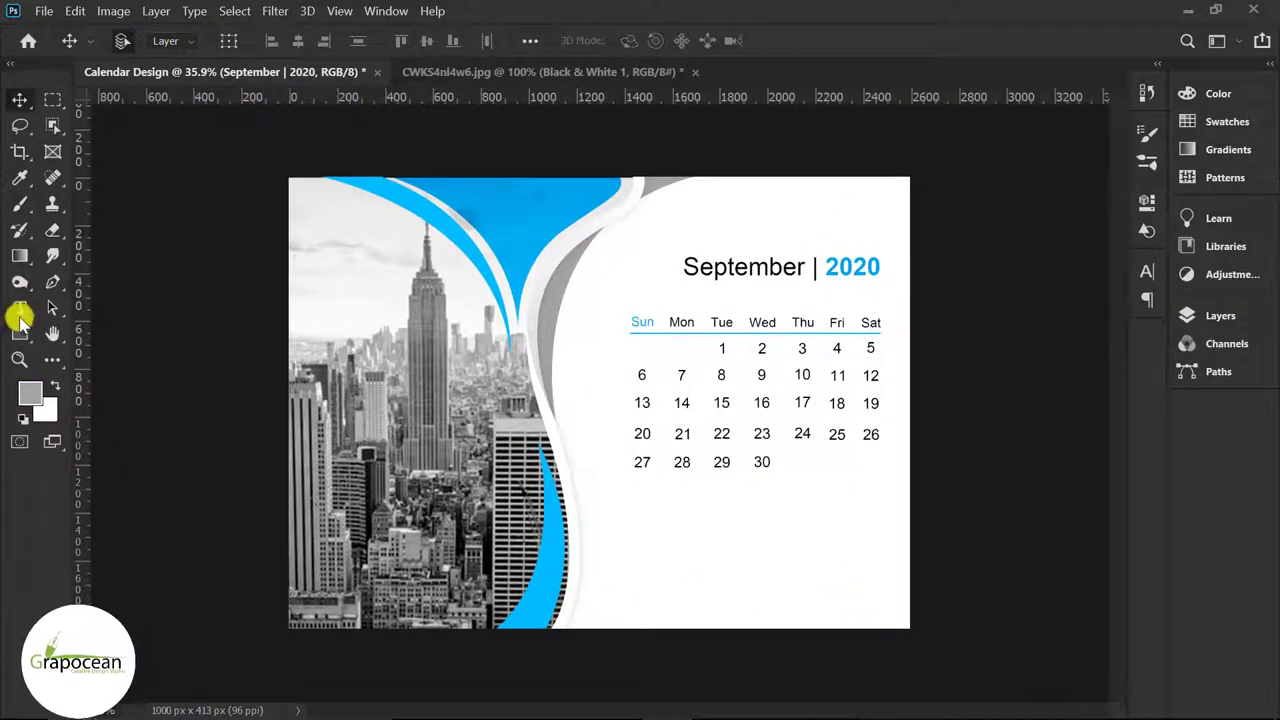
# Type the address below the calendar, right-aligned, with smaller size and tighter leading.
pyautogui.click(20, 310)
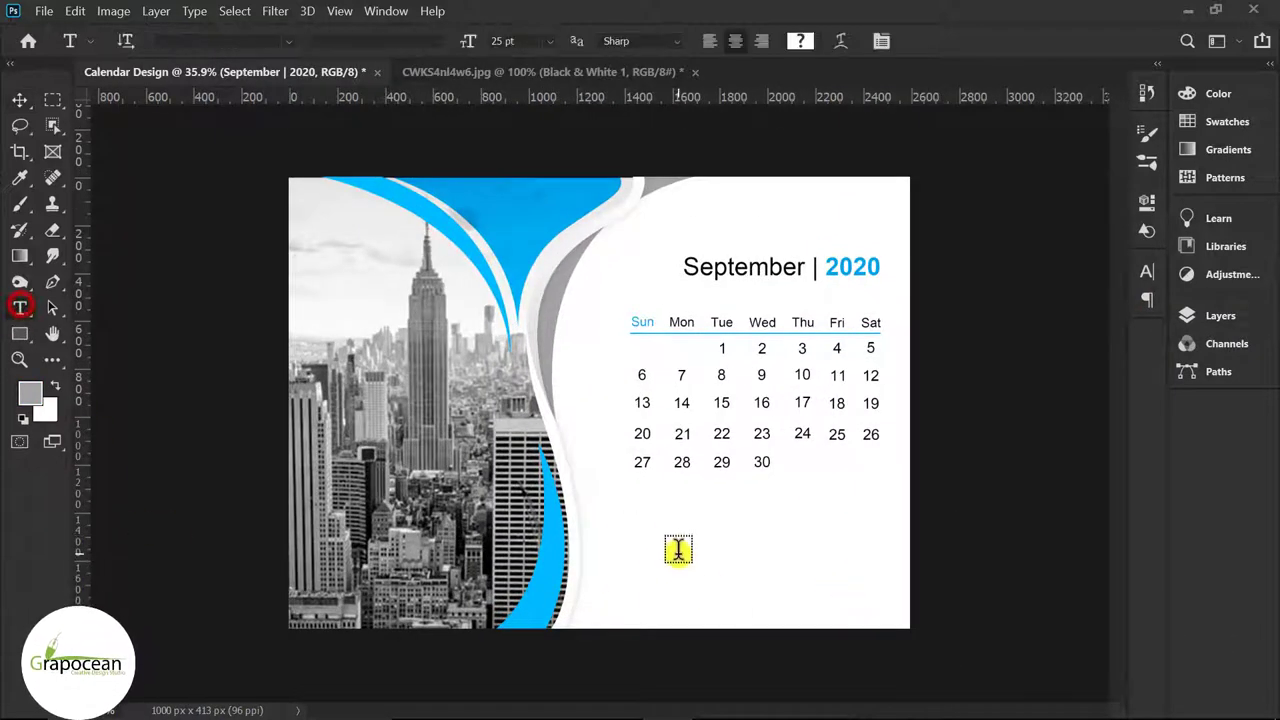
pyautogui.click(677, 552)
pyautogui.write('99 Street, 3311 No House,')
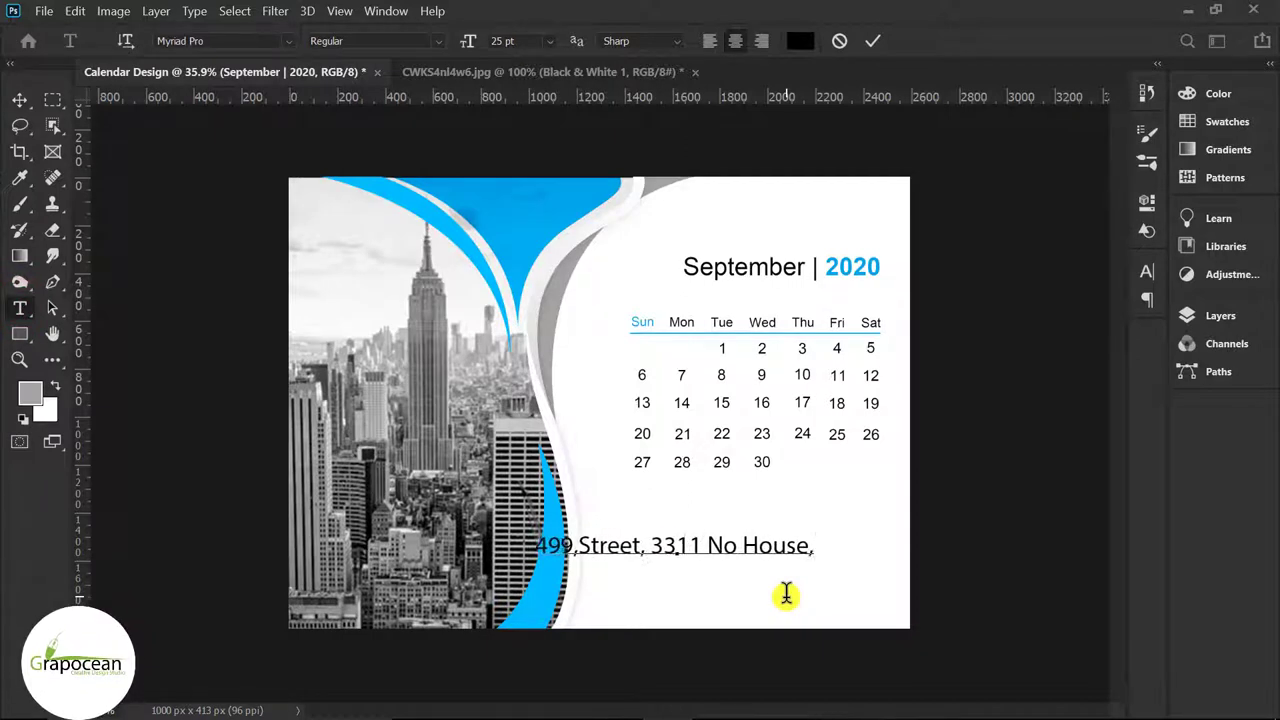
pyautogui.write('City')
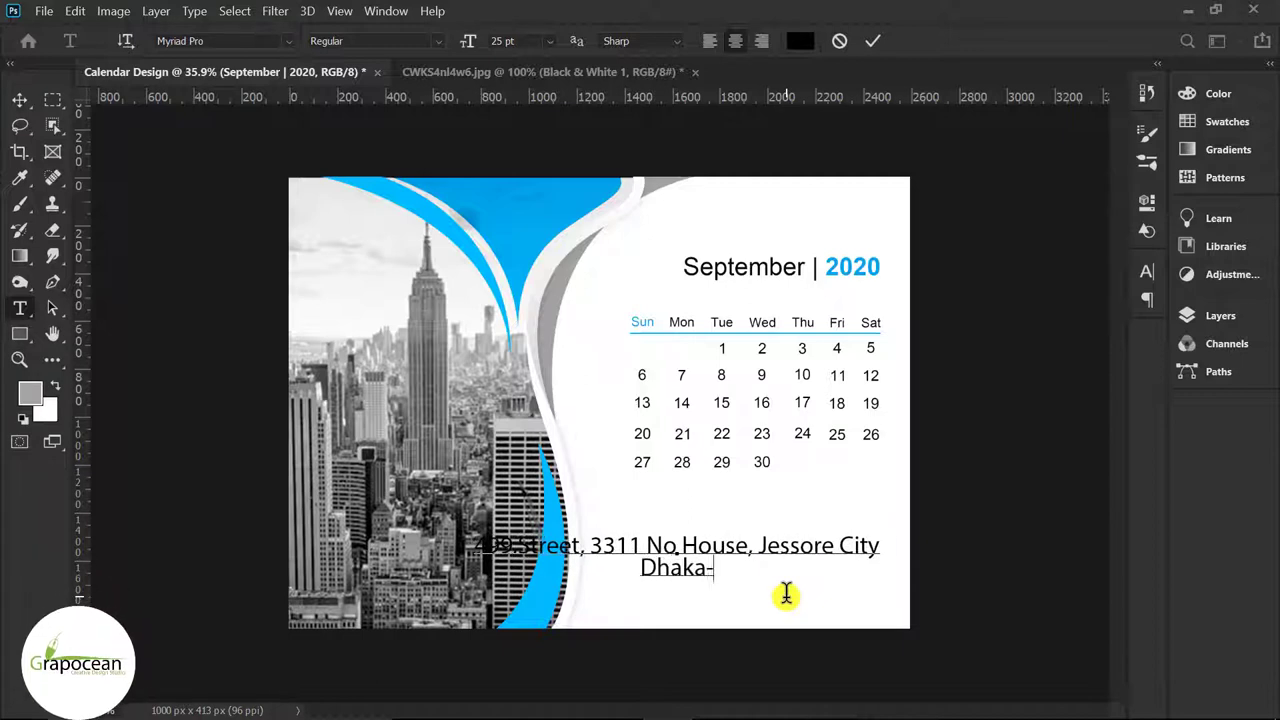
pyautogui.write('sh')
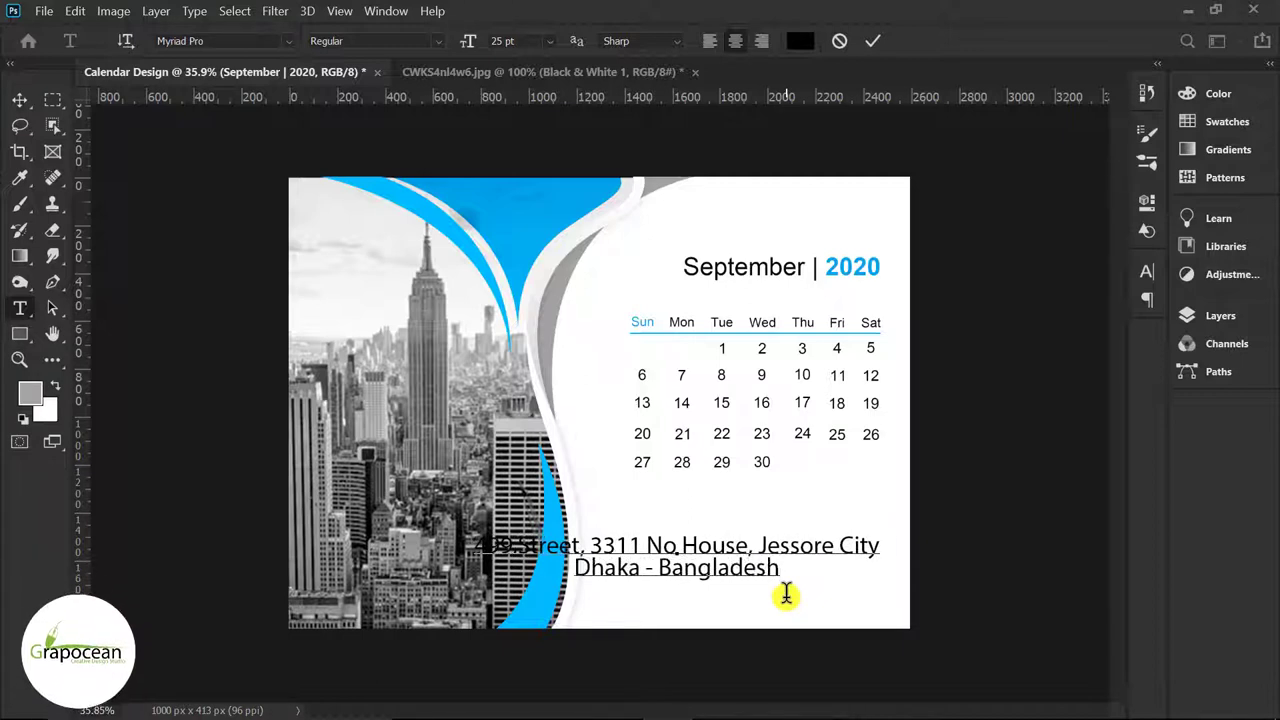
pyautogui.moveTo(781, 568); pyautogui.dragTo(343, 478)
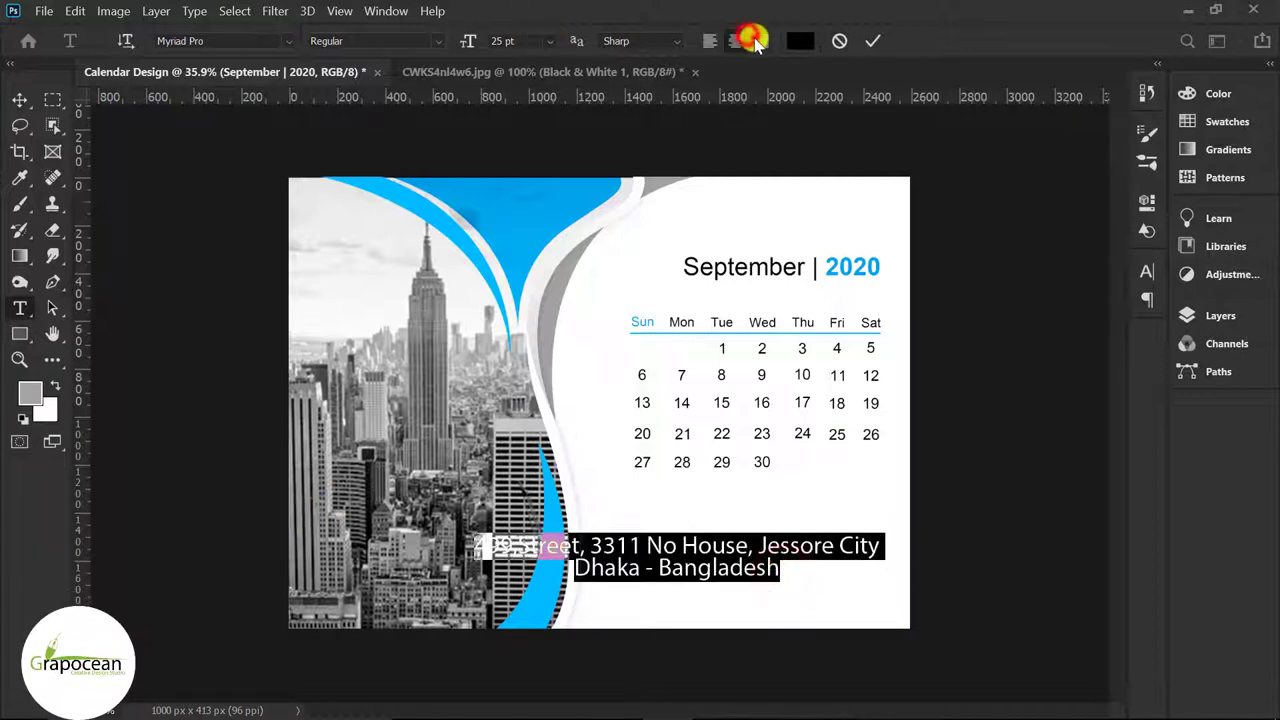
pyautogui.click(757, 41)
pyautogui.moveTo(470, 45); pyautogui.dragTo(462, 45)
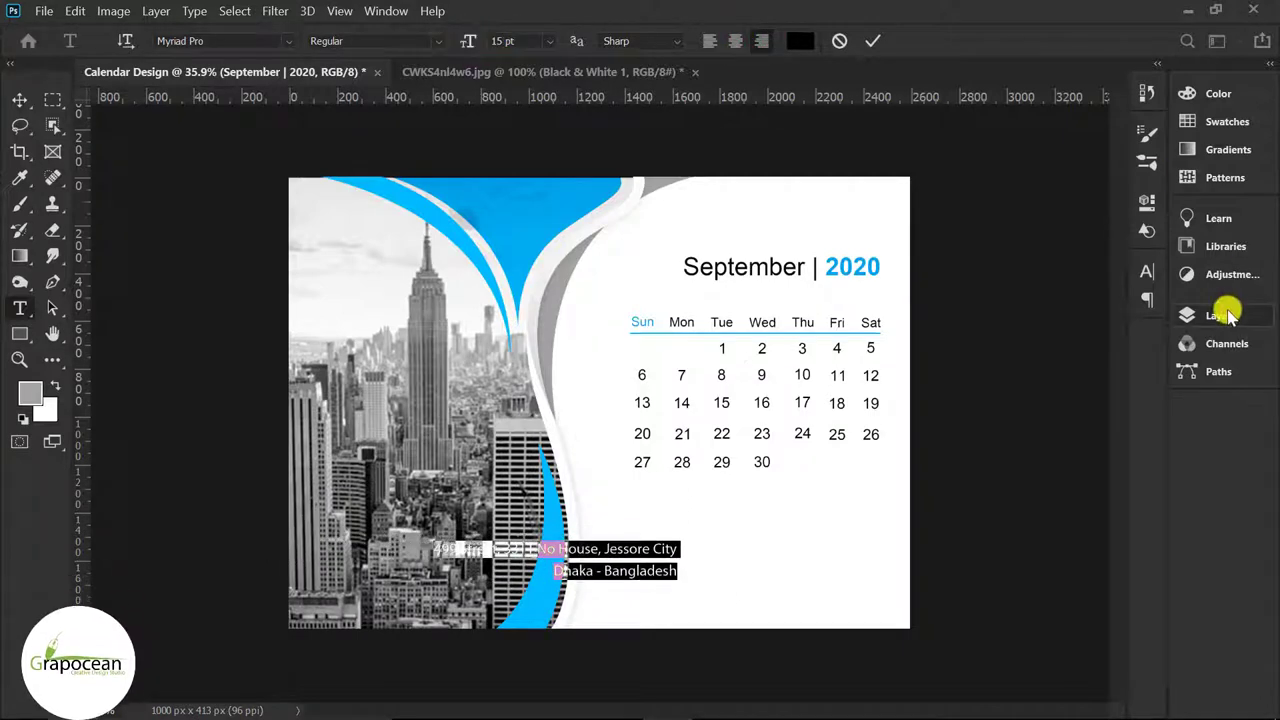
pyautogui.click(1146, 271)
pyautogui.moveTo(1040, 325); pyautogui.dragTo(1034, 325)
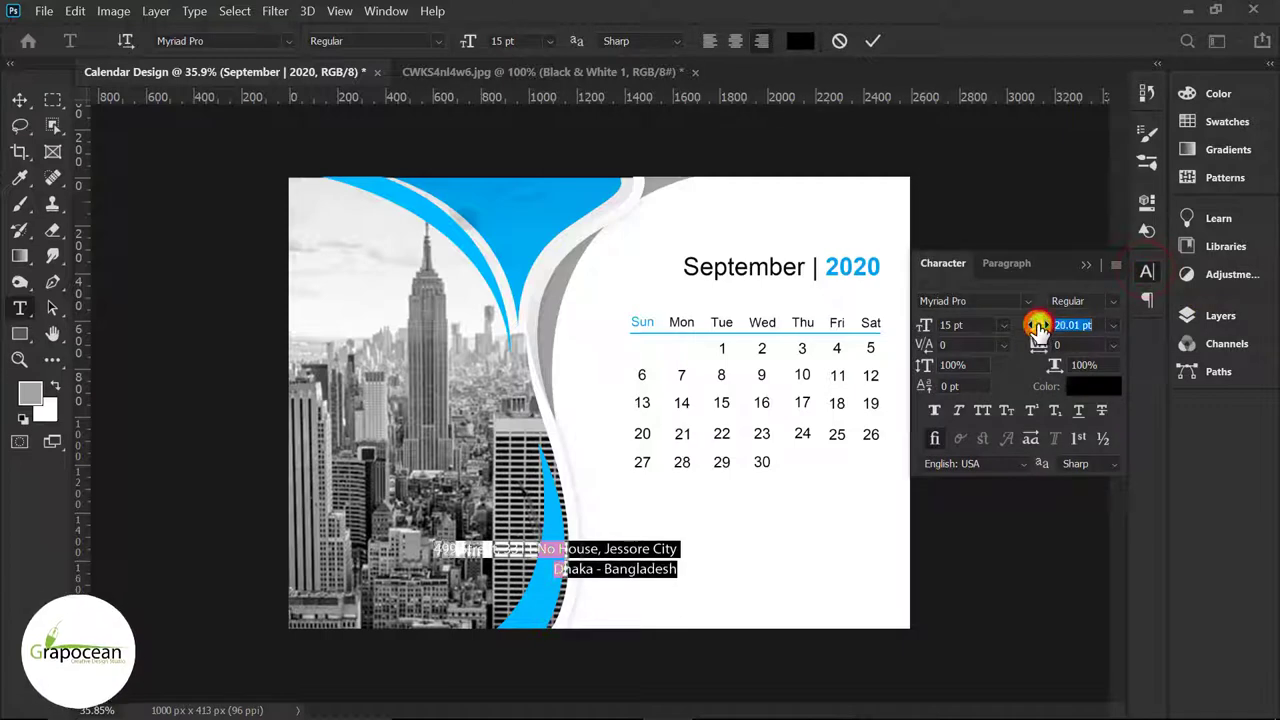
pyautogui.click(19, 100)
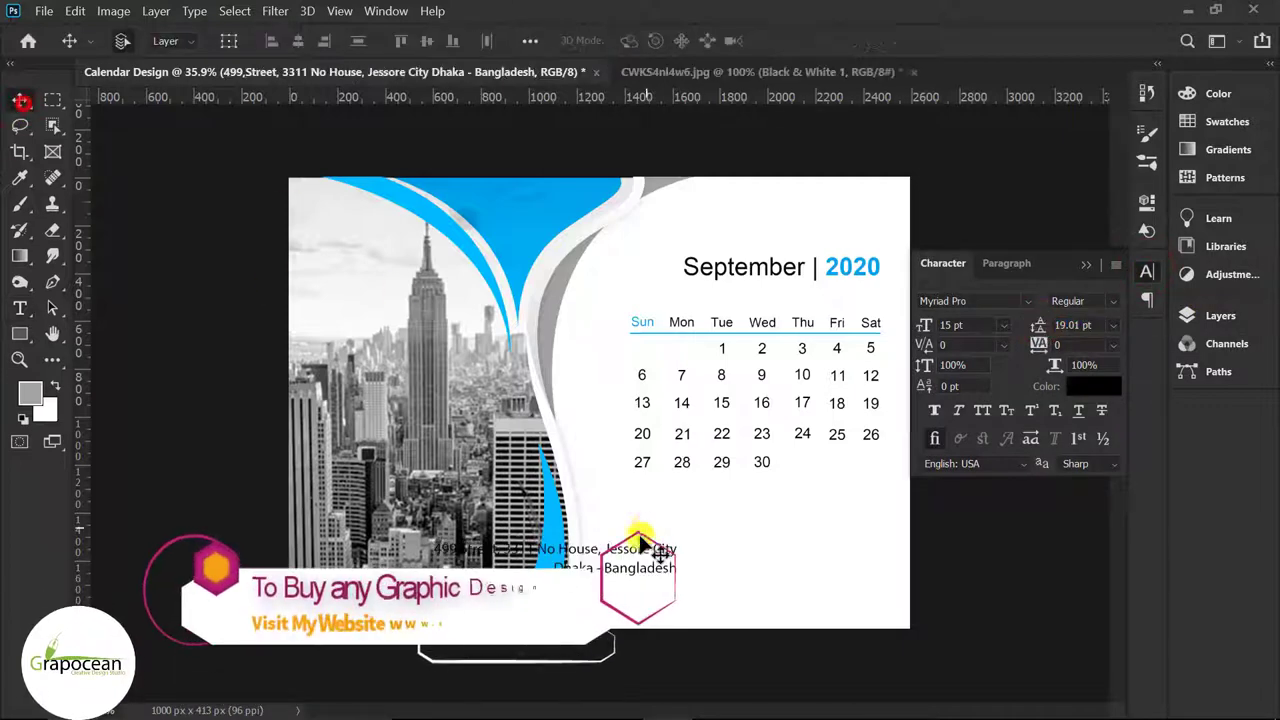
# Position the address block at the card's lower right, just under the calendar.
pyautogui.moveTo(643, 543)
pyautogui.mouseDown()
pyautogui.moveTo(811, 543)
pyautogui.moveTo(940, 585)
pyautogui.mouseUp()
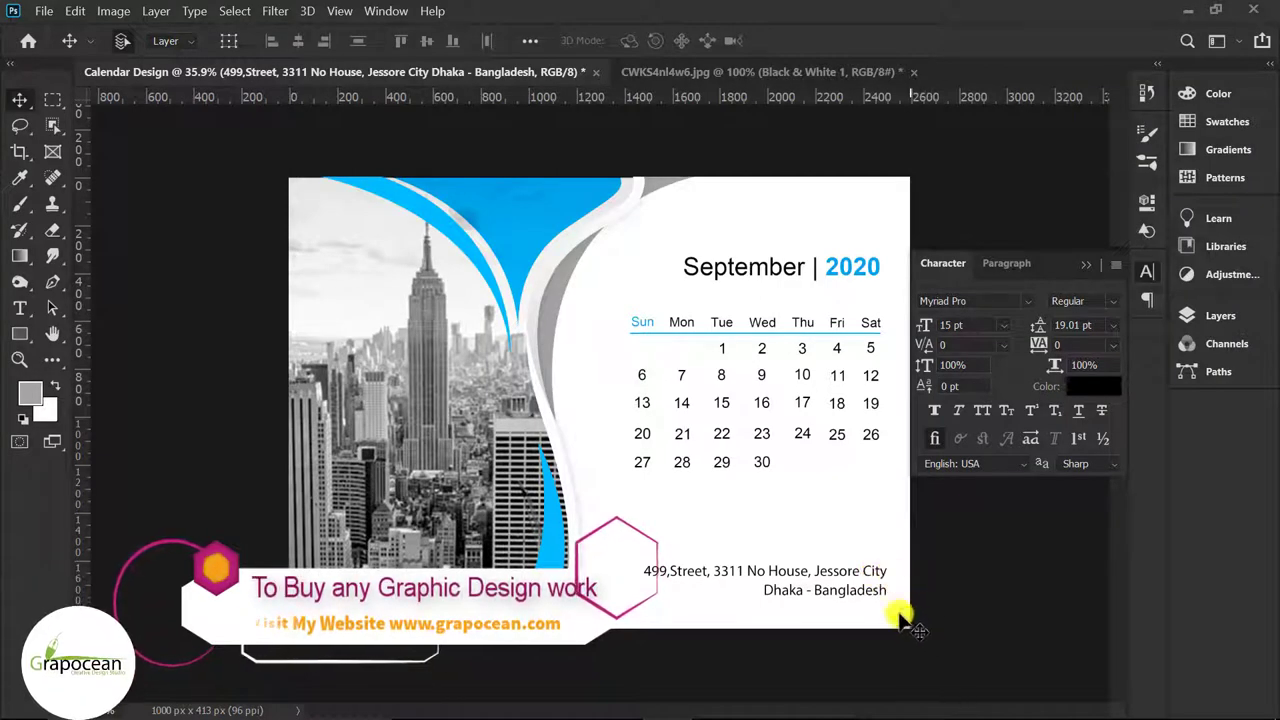
pyautogui.moveTo(855, 581)
pyautogui.mouseDown()
pyautogui.moveTo(851, 543)
pyautogui.moveTo(793, 562)
pyautogui.moveTo(823, 549)
pyautogui.moveTo(814, 556)
pyautogui.mouseUp()
pyautogui.click(19, 308)
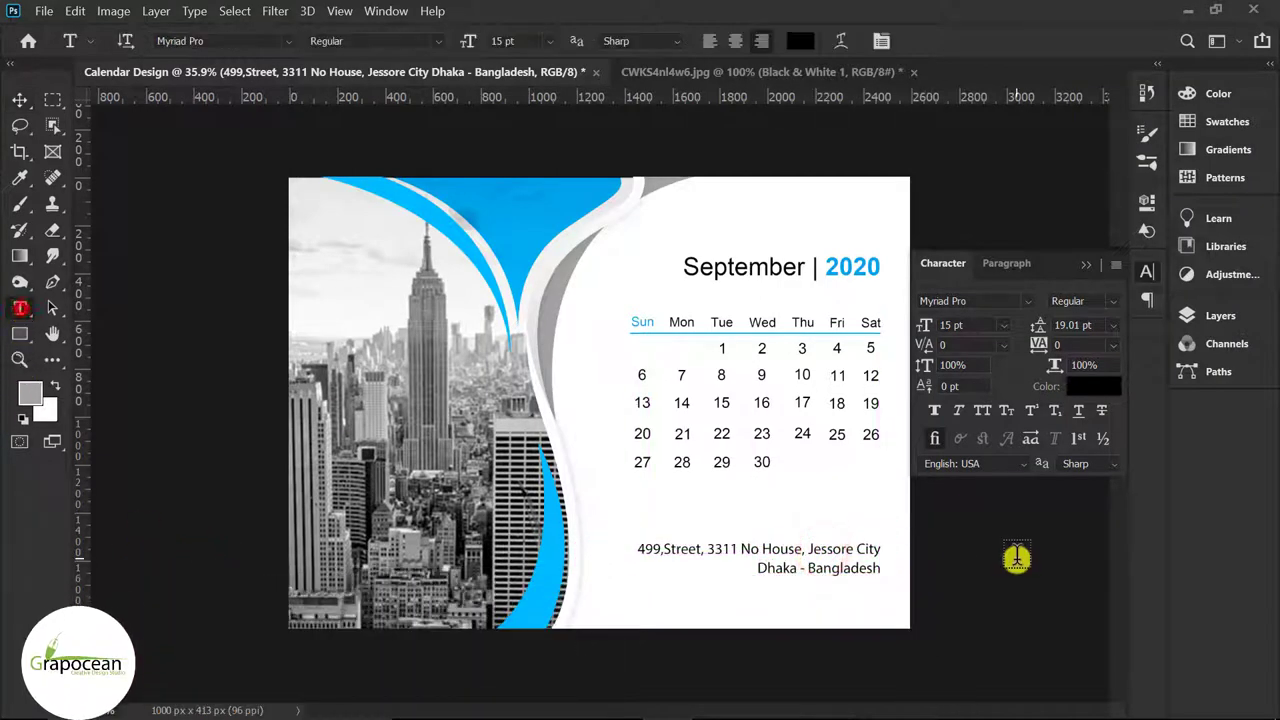
pyautogui.click(875, 566)
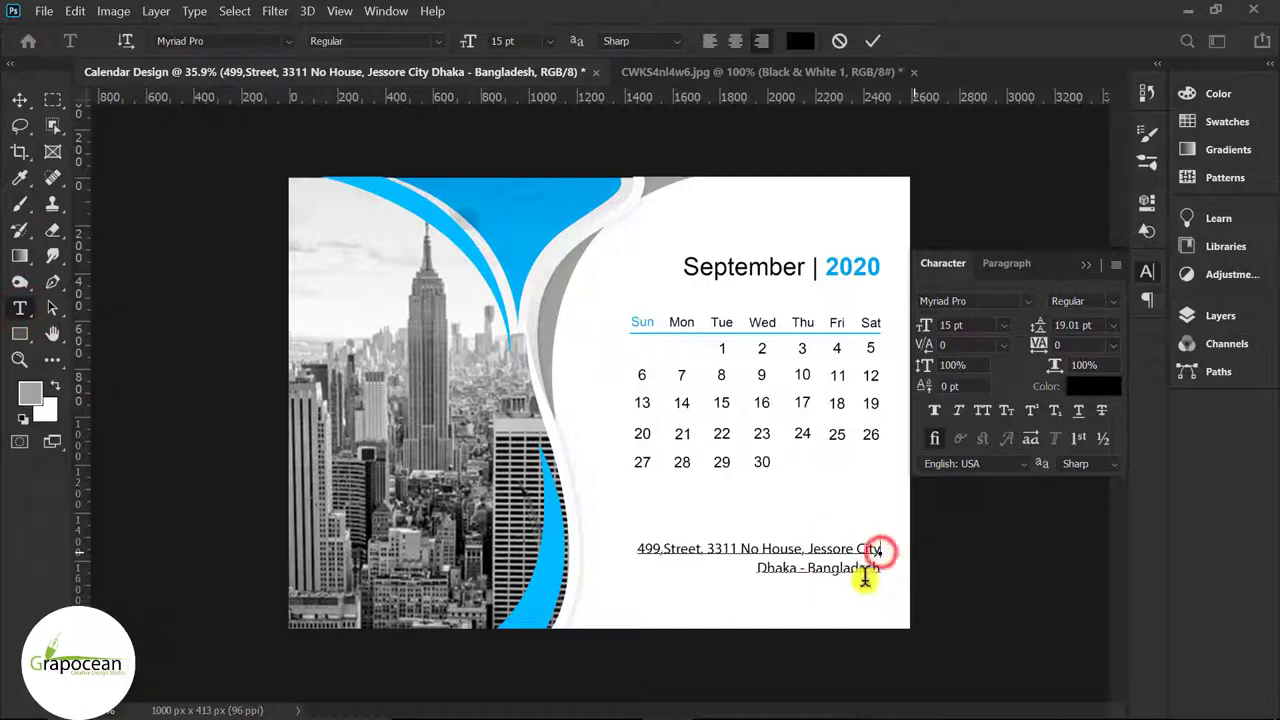
pyautogui.hotkey('ctrl', 'Return')
pyautogui.click(1086, 263)
pyautogui.press('v')
pyautogui.hotkey('ctrl', '0')
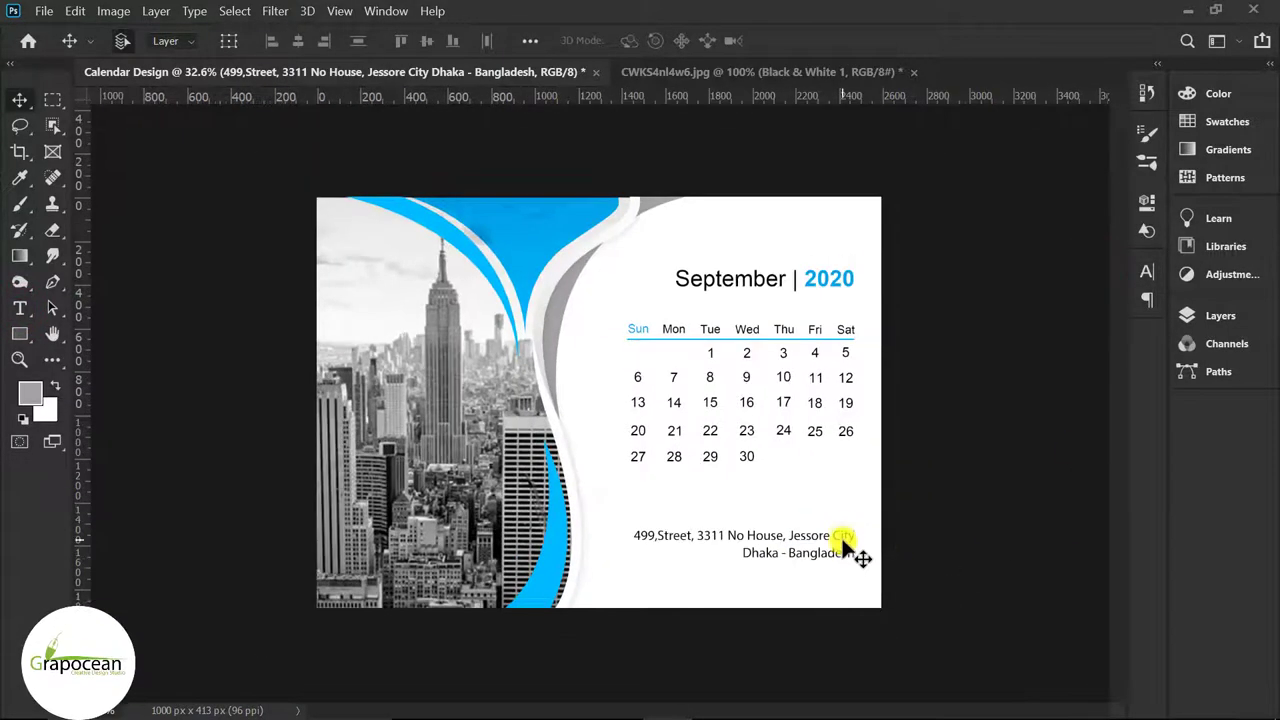
pyautogui.moveTo(845, 545); pyautogui.dragTo(843, 533)
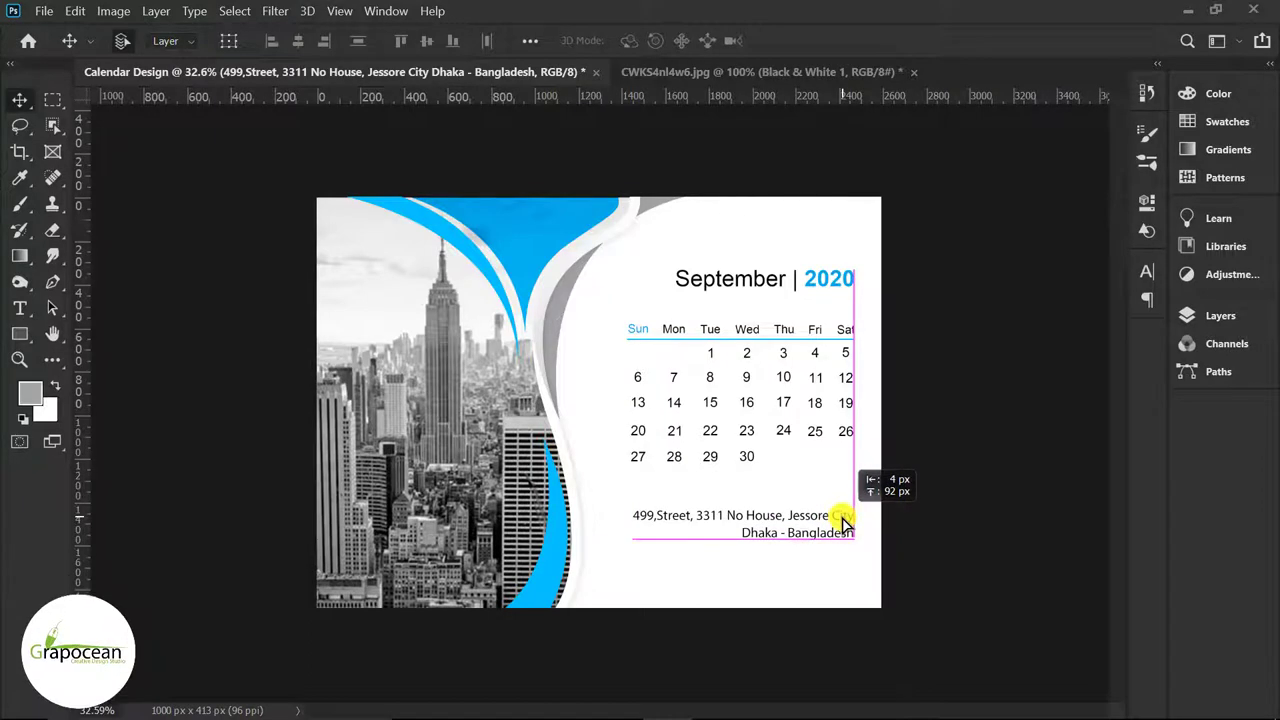
pyautogui.scroll(-2, 925, 540)
pyautogui.scroll(1, 857, 557)
pyautogui.scroll(1, 868, 543)
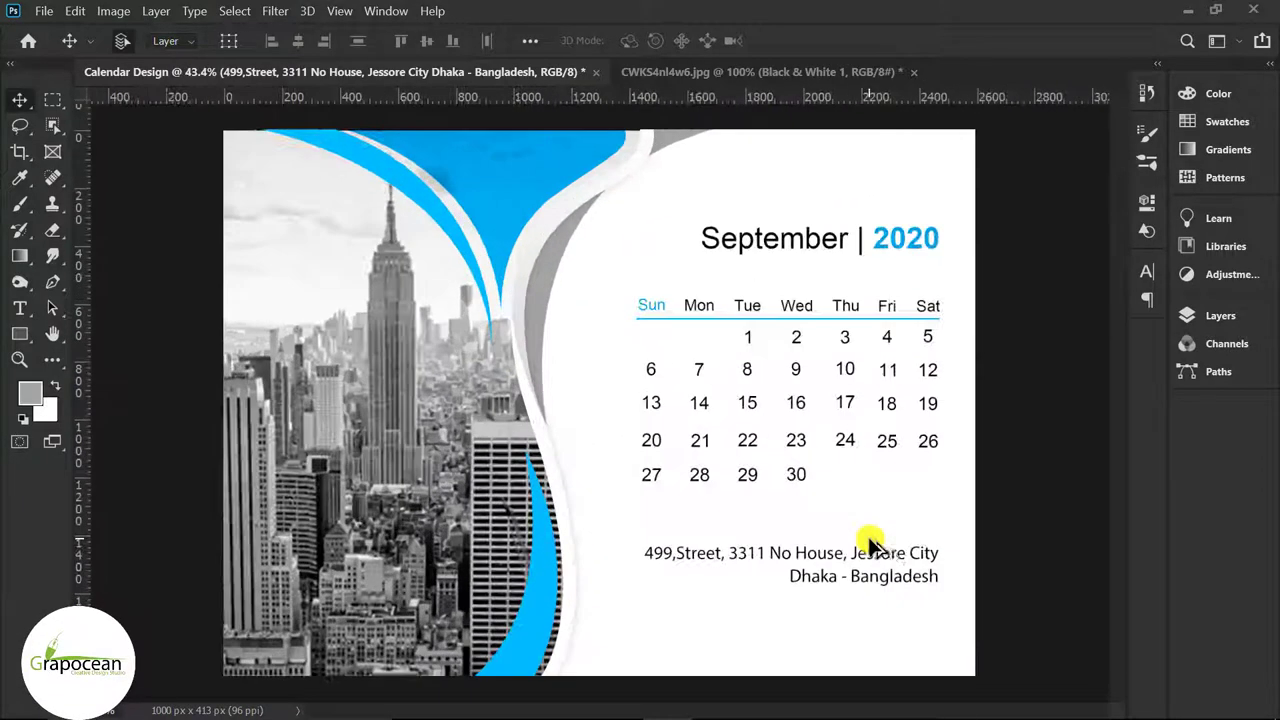
pyautogui.scroll(1, 878, 545)
# Type the Call Us phone-number line below the address.
pyautogui.click(20, 308)
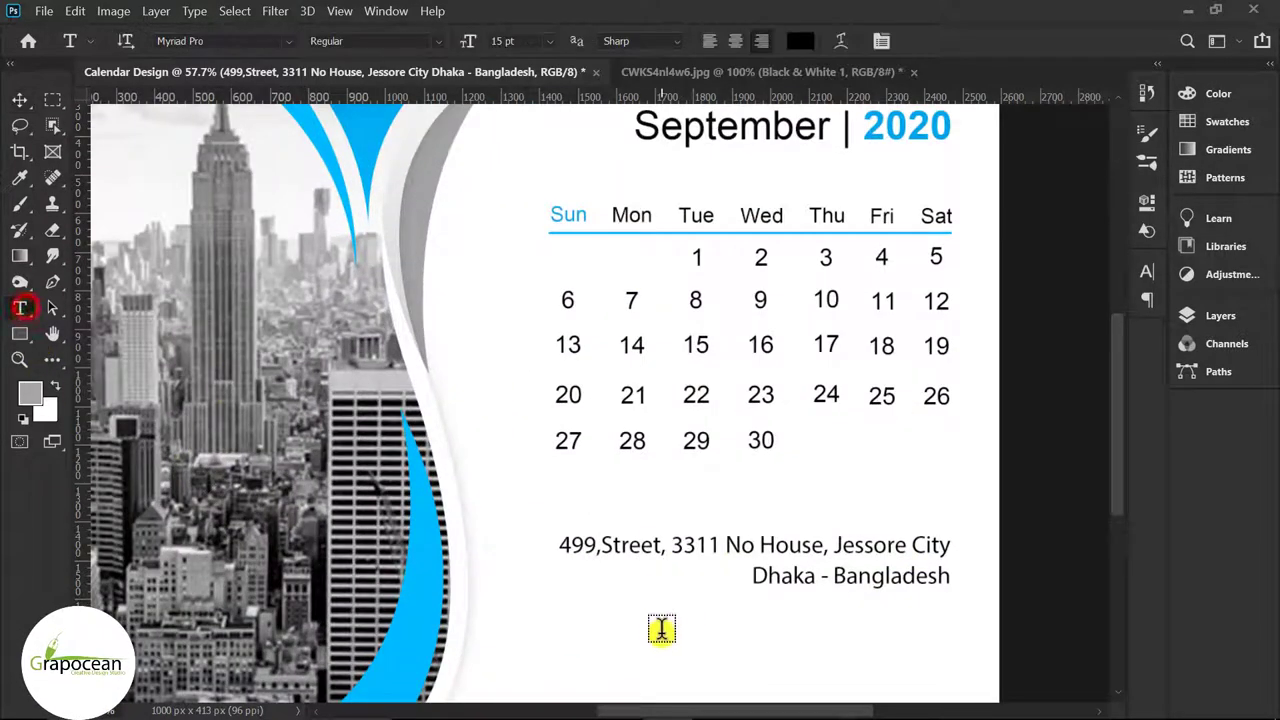
pyautogui.click(663, 623)
pyautogui.write('Call')
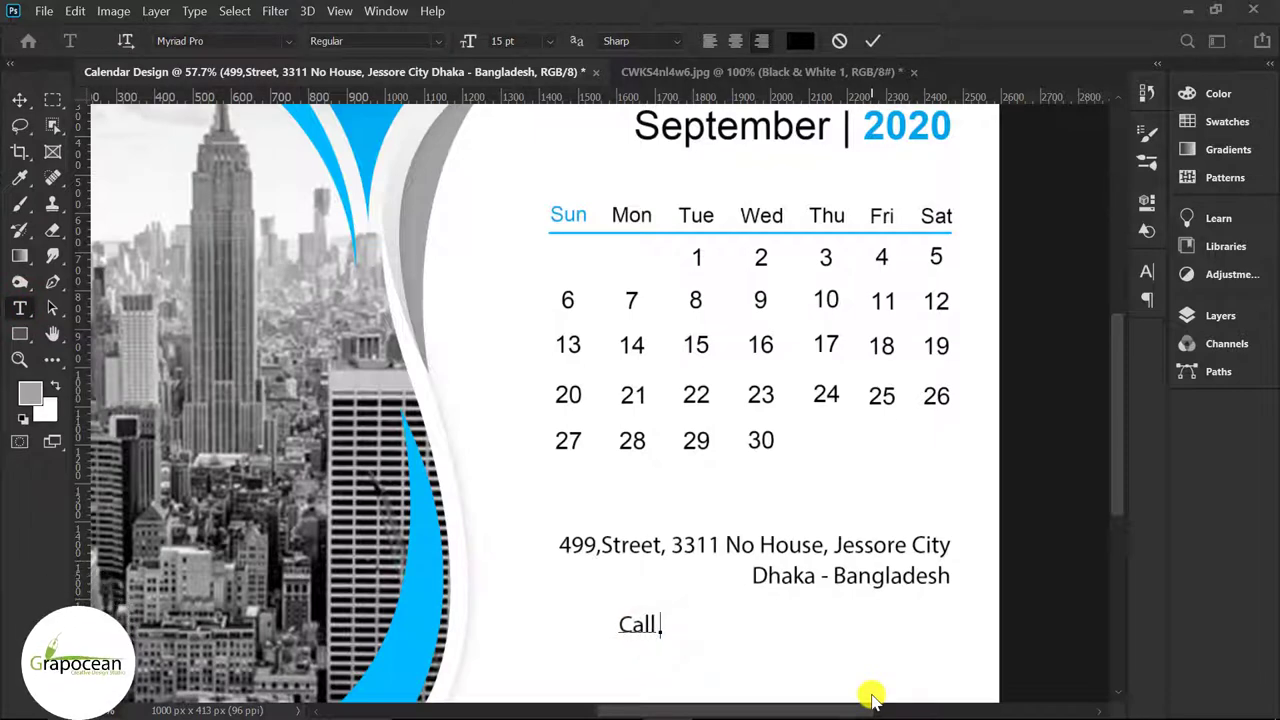
pyautogui.write(' Us -111 222 333')
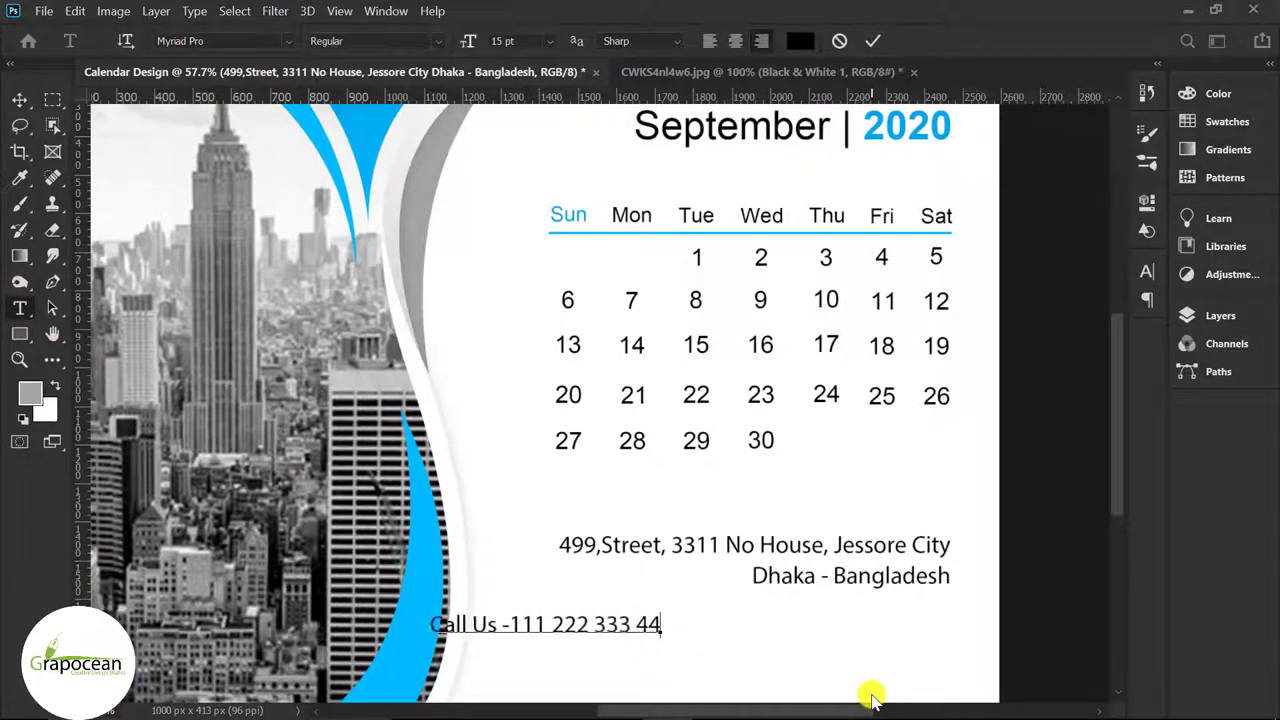
pyautogui.write('444')
pyautogui.click(20, 99)
pyautogui.moveTo(556, 619)
pyautogui.mouseDown()
pyautogui.moveTo(677, 660)
pyautogui.moveTo(656, 677)
pyautogui.mouseUp()
# Colour the Call Us line with the blue sampled from the curved shape.
pyautogui.click(20, 308)
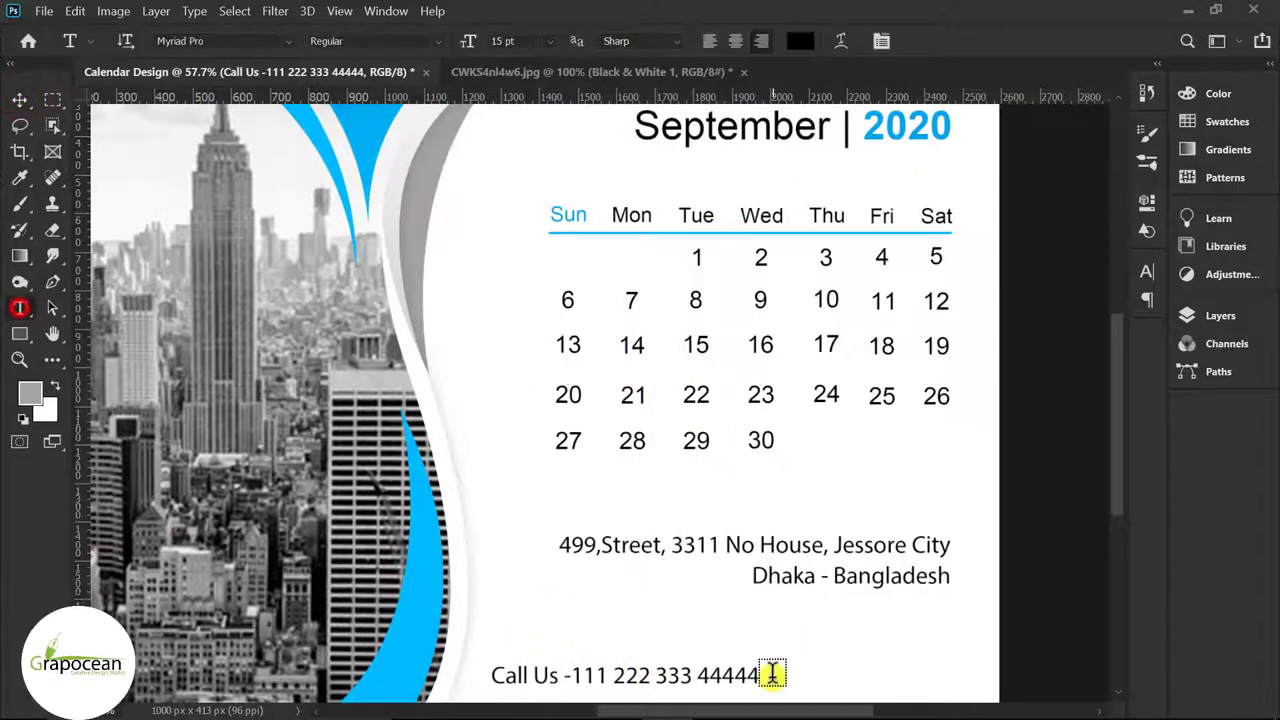
pyautogui.tripleClick(757, 677)
pyautogui.click(800, 41)
pyautogui.click(366, 138)
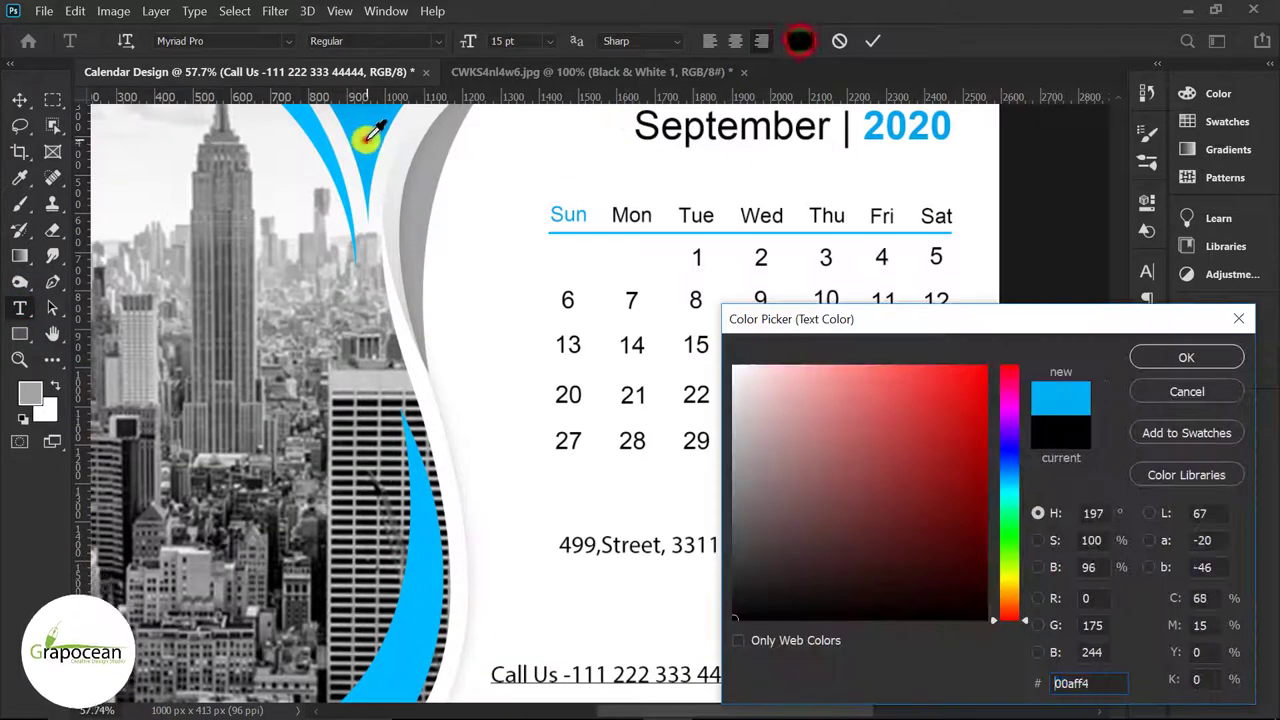
pyautogui.click(1188, 355)
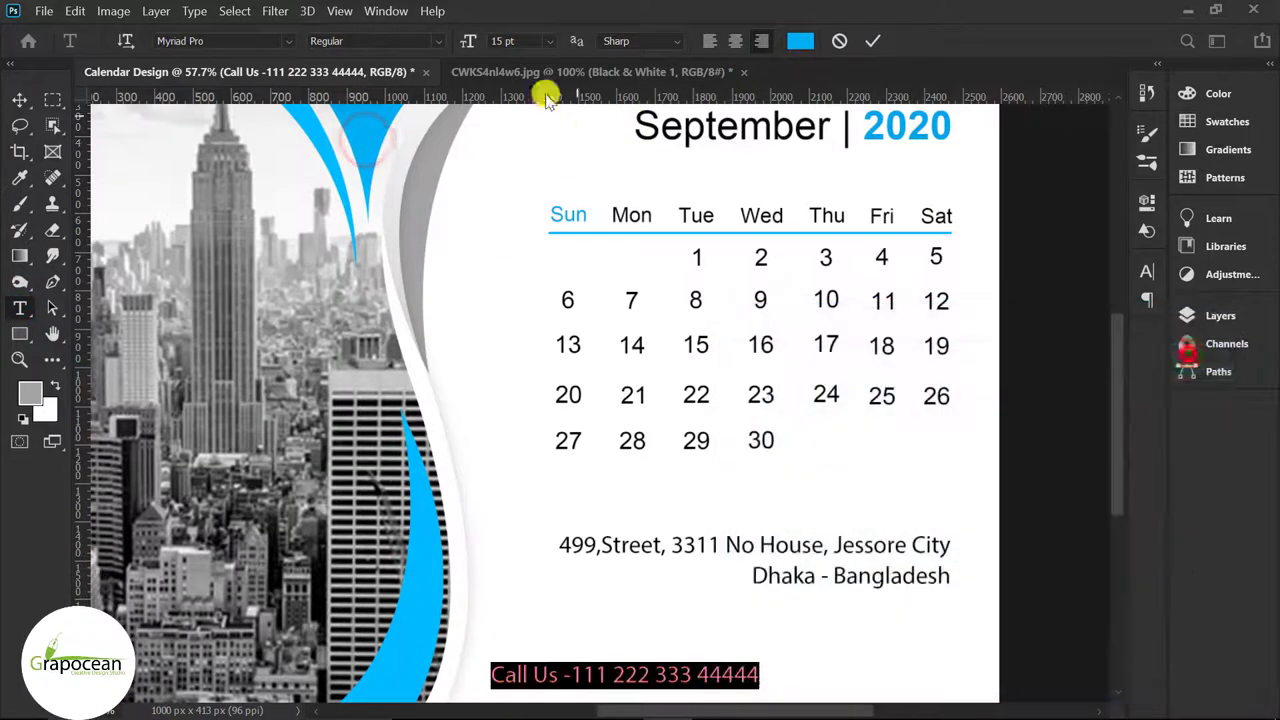
pyautogui.click(20, 98)
# Place the phone line just below the Dhaka - Bangladesh address line.
pyautogui.scroll(-3, 805, 645)
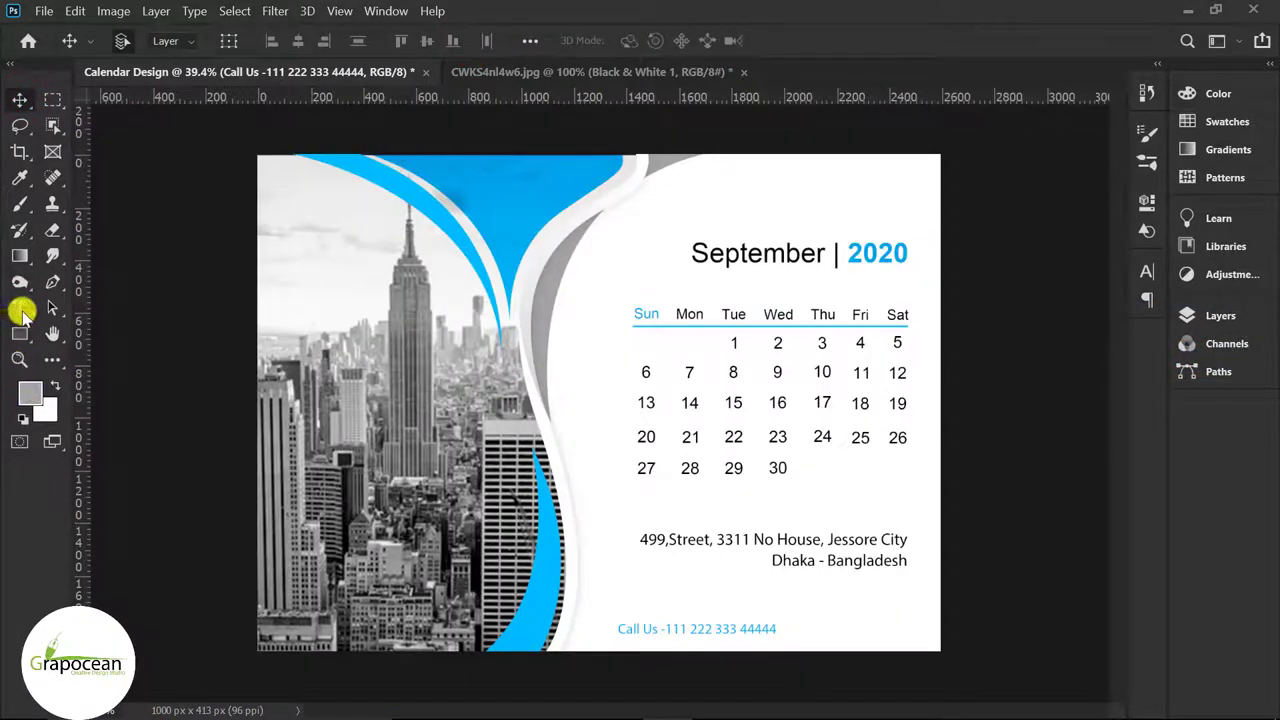
pyautogui.moveTo(735, 611); pyautogui.dragTo(872, 578)
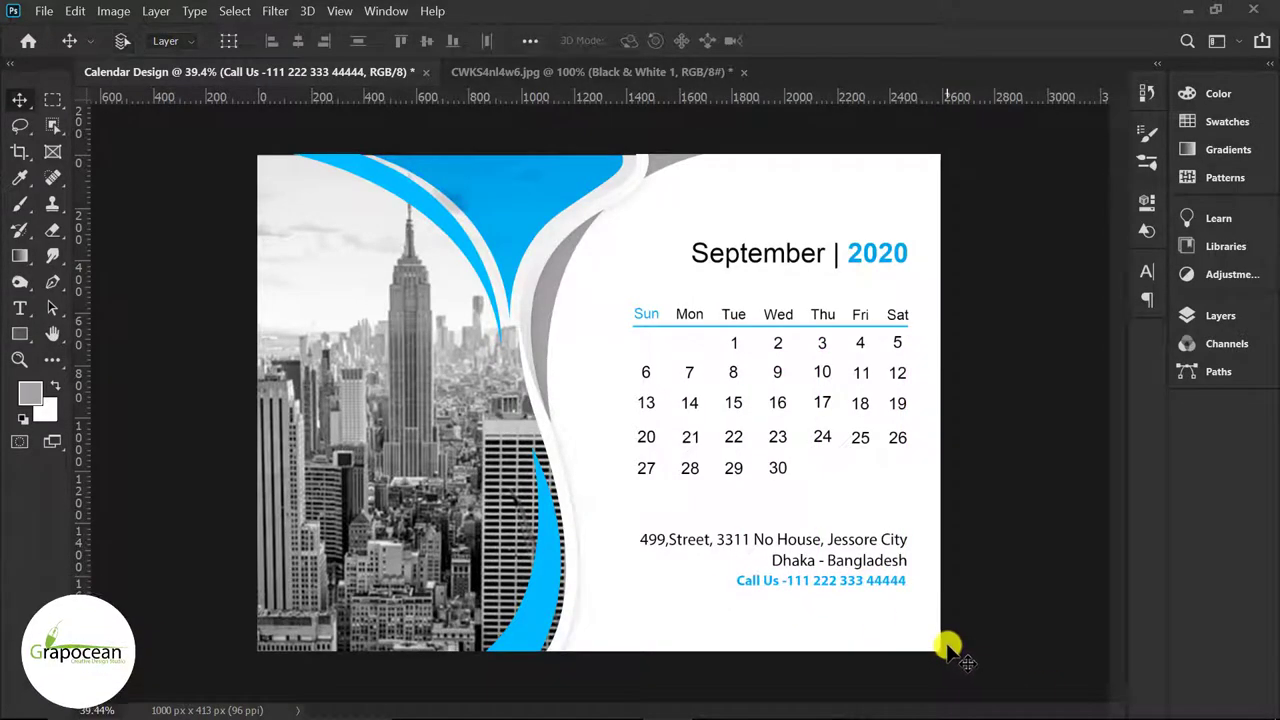
pyautogui.scroll(1, 966, 657)
pyautogui.scroll(-1, 931, 623)
pyautogui.scroll(-2, 891, 606)
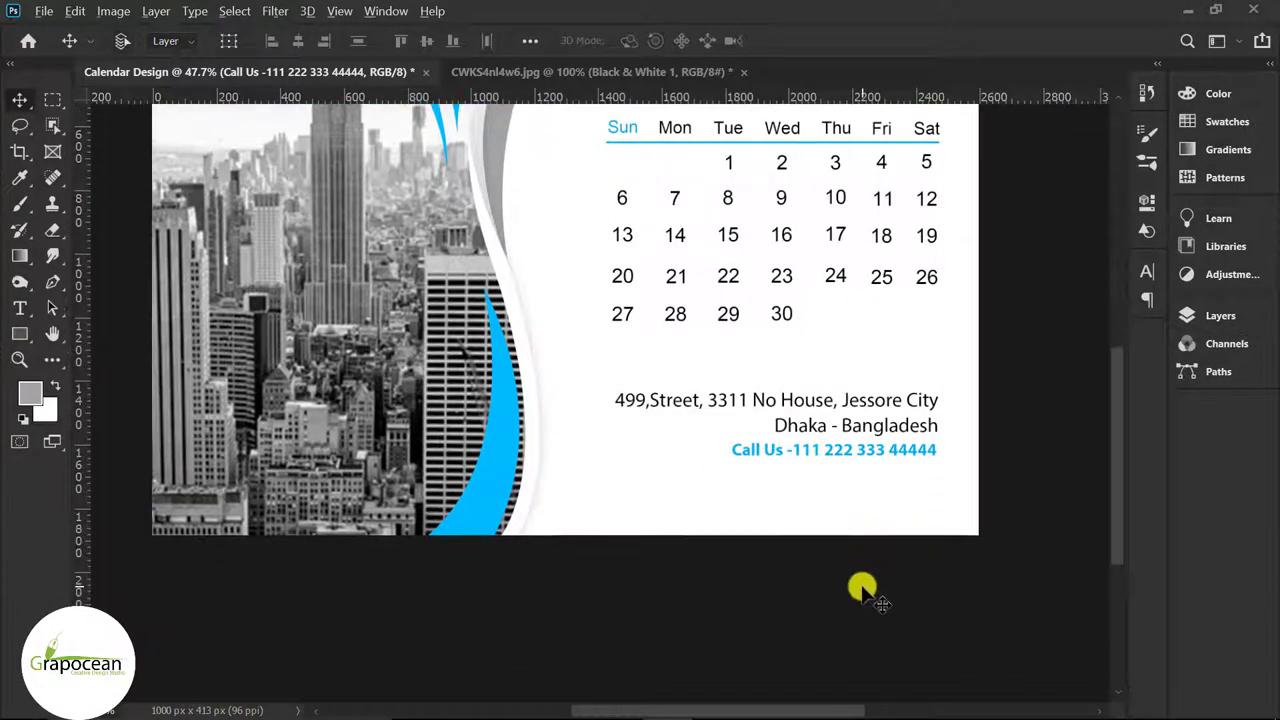
pyautogui.scroll(-2, 866, 592)
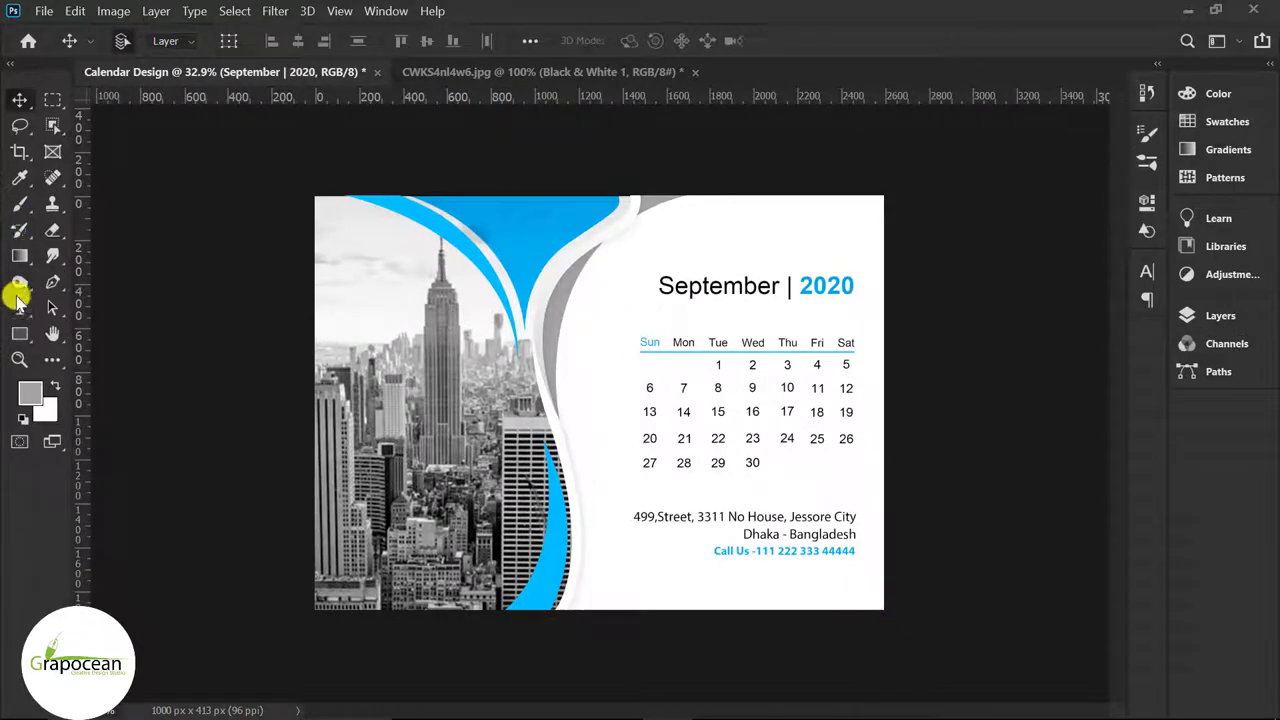
pyautogui.scroll(1, 537, 396)
pyautogui.click(776, 184)
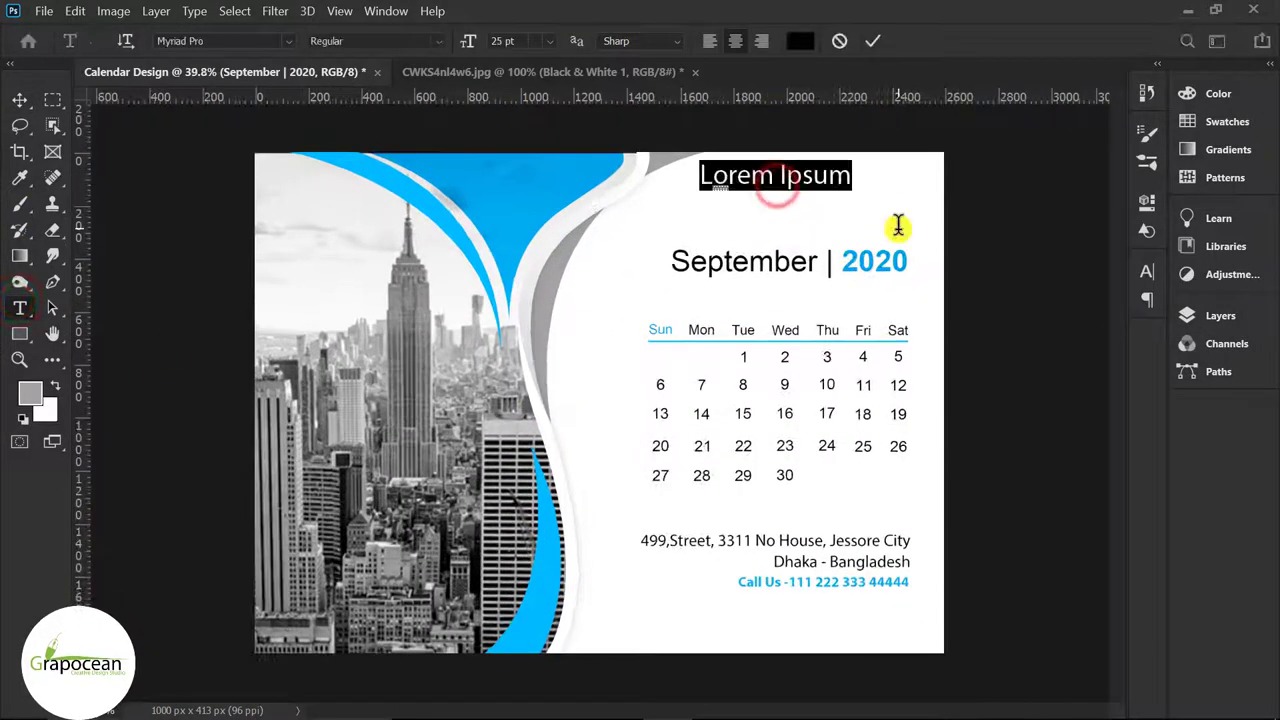
pyautogui.write('www.grapoce')
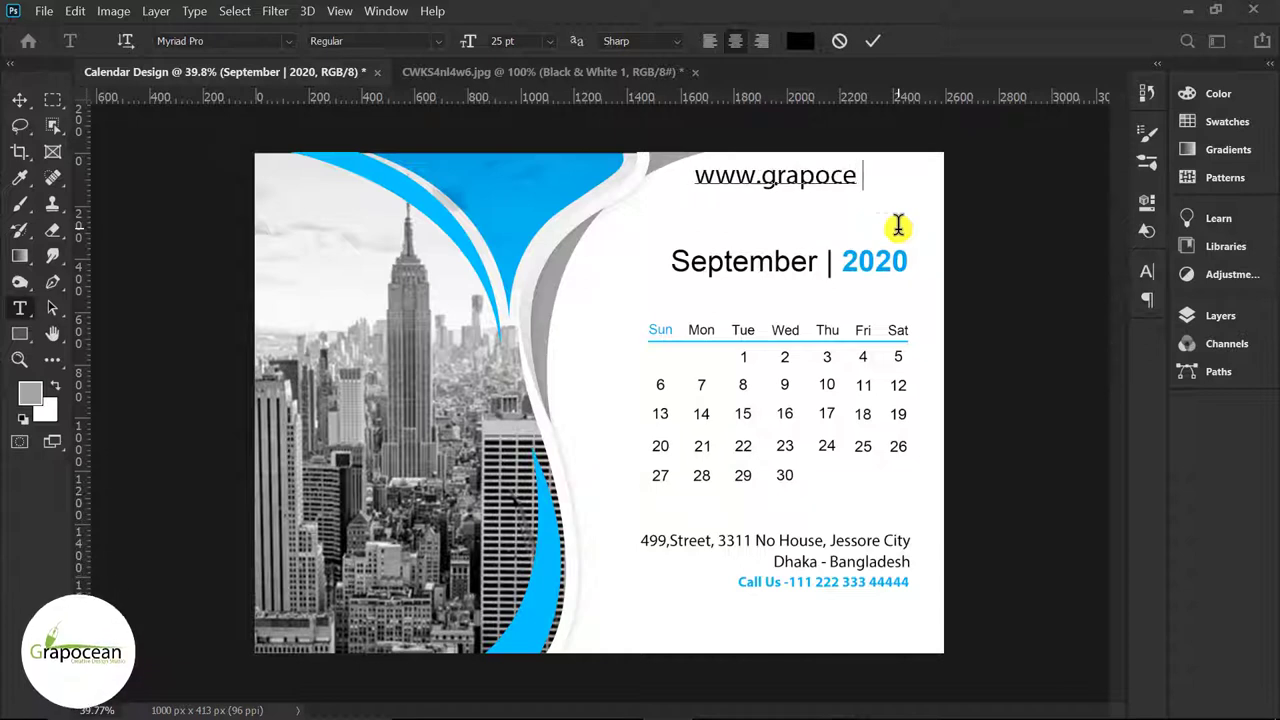
pyautogui.write('an.com')
pyautogui.hotkey('ctrl', 'a')
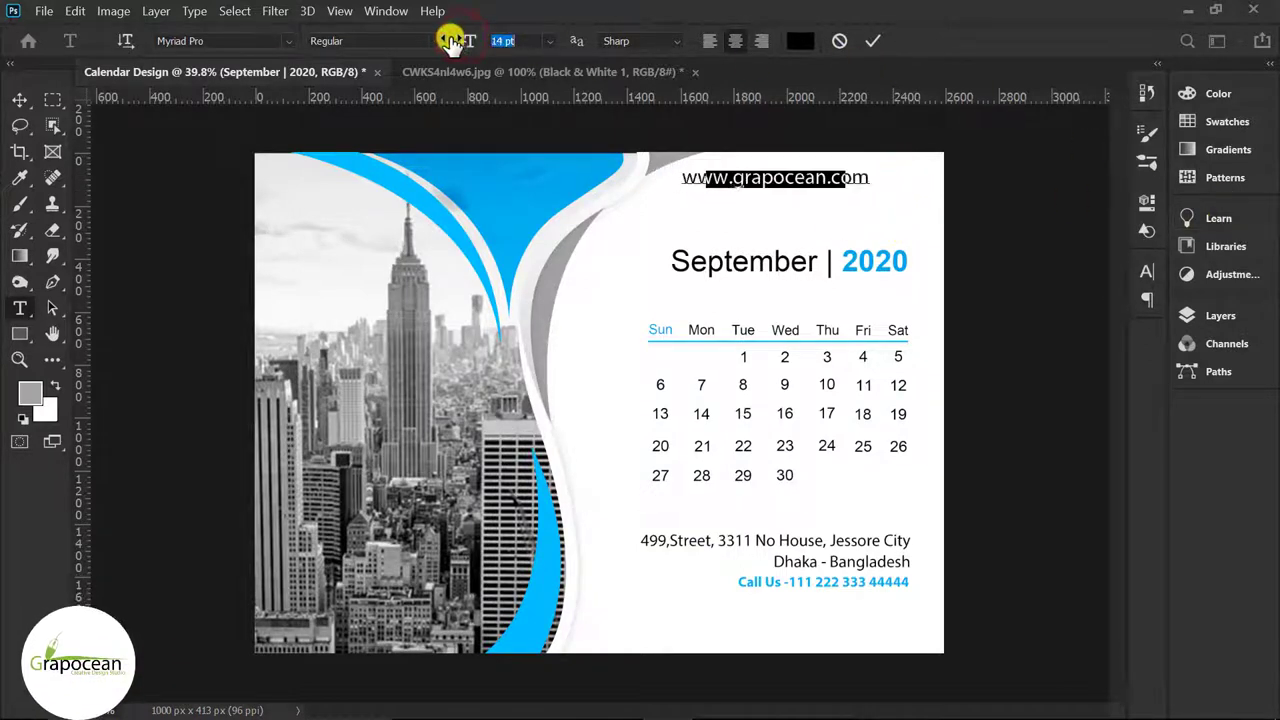
pyautogui.moveTo(452, 40); pyautogui.dragTo(412, 40)
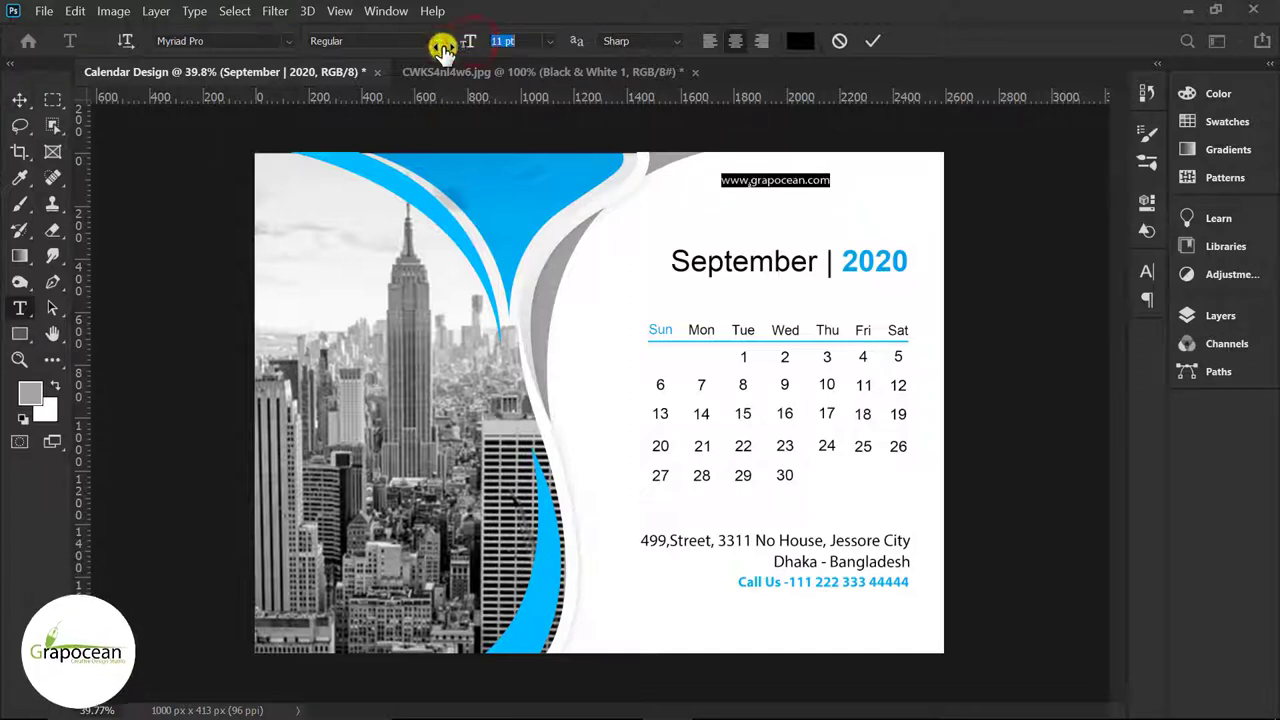
pyautogui.click(20, 96)
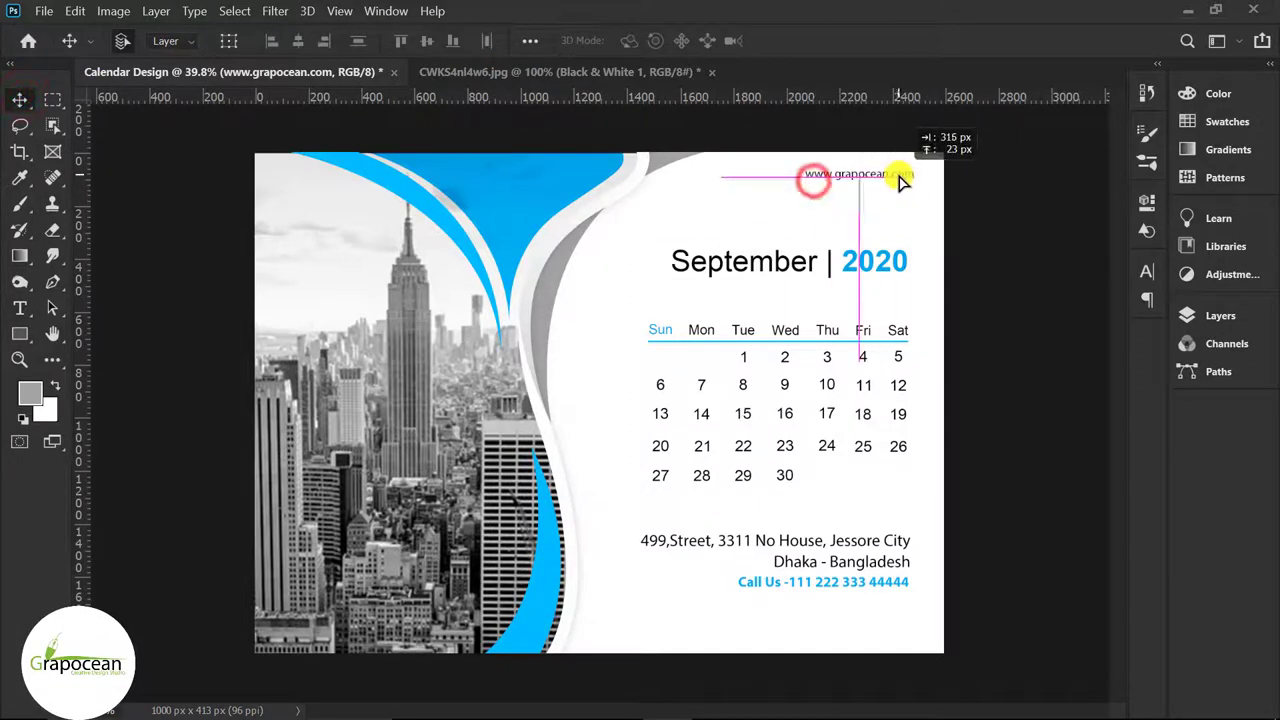
pyautogui.moveTo(899, 178)
pyautogui.mouseDown()
pyautogui.moveTo(909, 172)
pyautogui.moveTo(893, 193)
pyautogui.mouseUp()
pyautogui.scroll(-3, 912, 452)
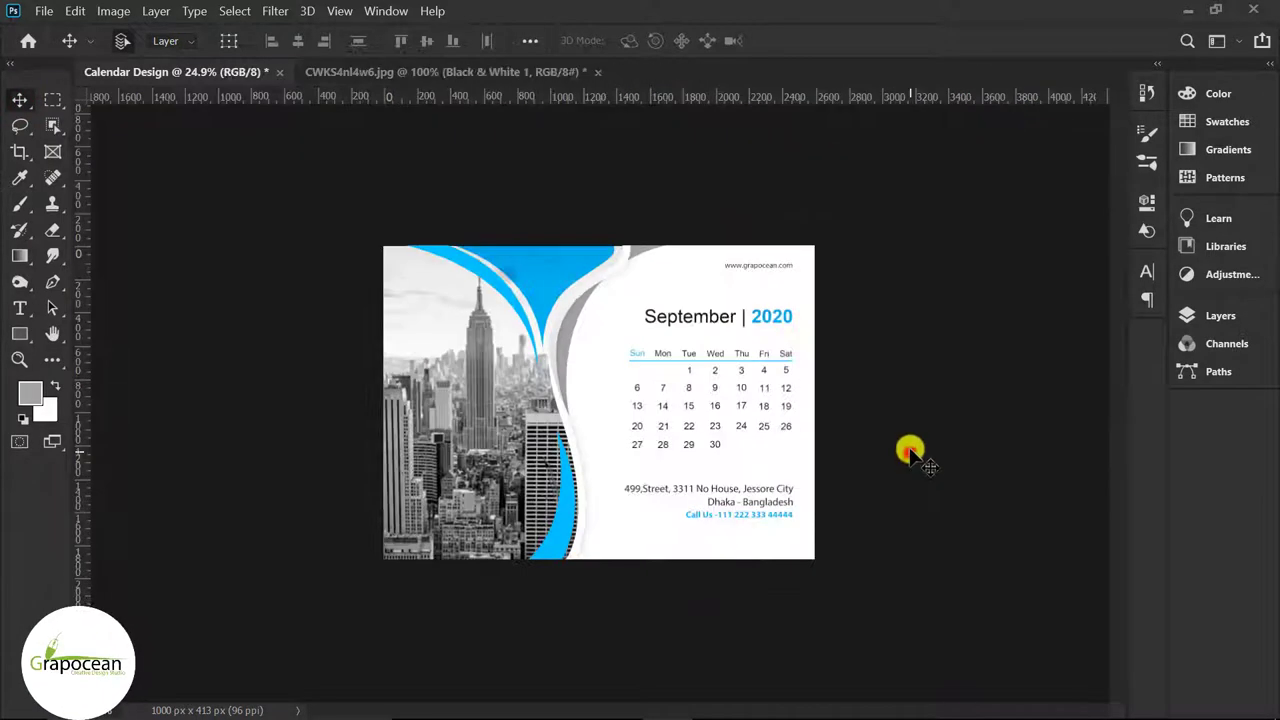